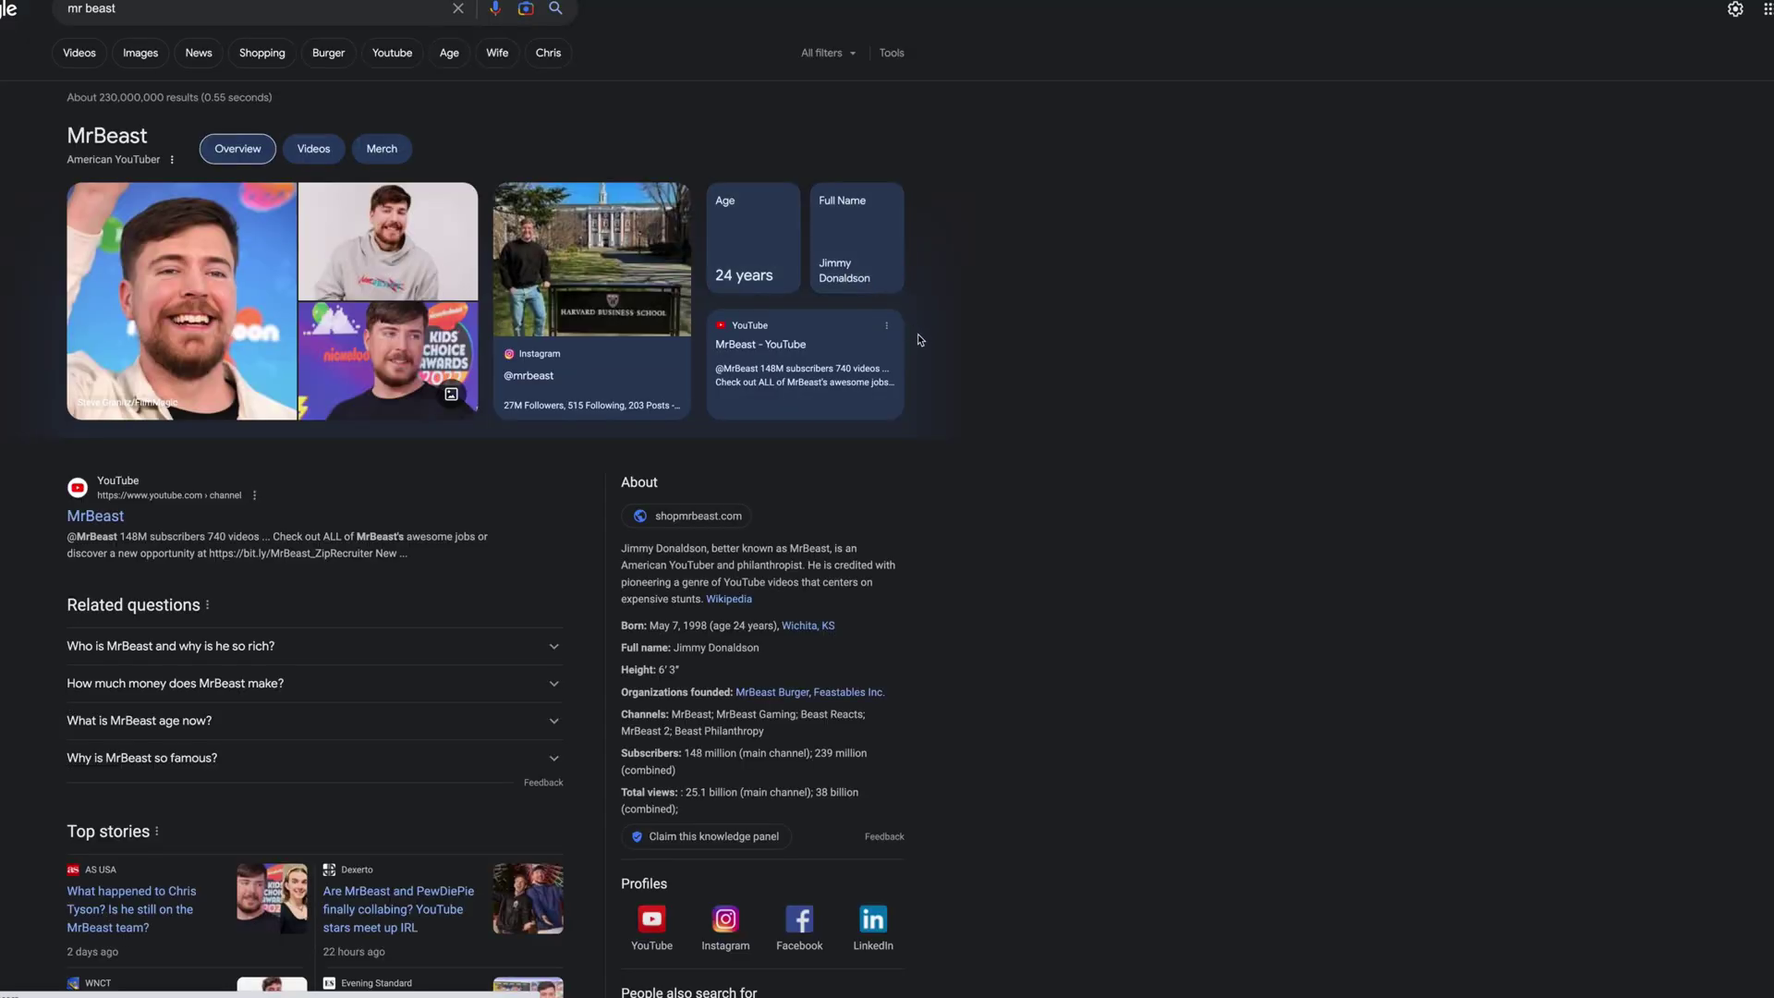
{"action": "scroll", "coordinate": [934, 461], "scroll_direction": "down", "scroll_amount": 1}
{"action": "scroll", "coordinate": [934, 461], "scroll_direction": "up", "scroll_amount": 1}
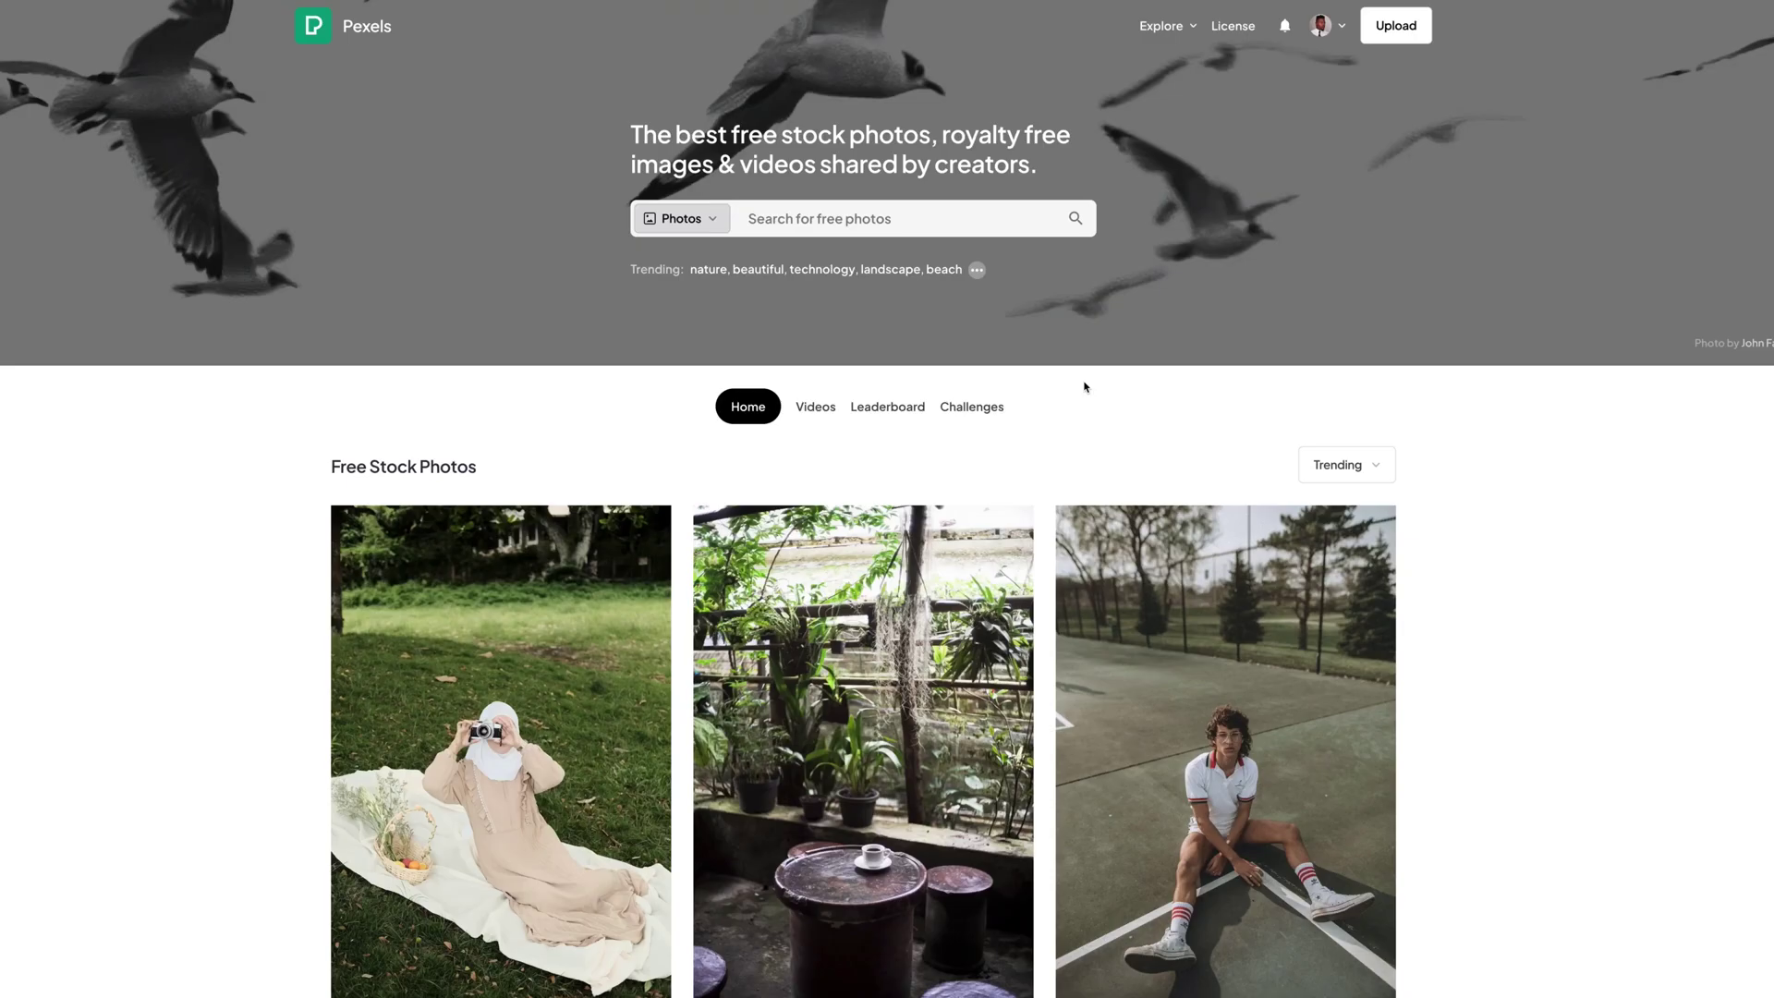
Browse the trending free stock photos on Pexels and go to the site's videos.
{"action": "scroll", "coordinate": [1086, 387], "scroll_direction": "down", "scroll_amount": 5}
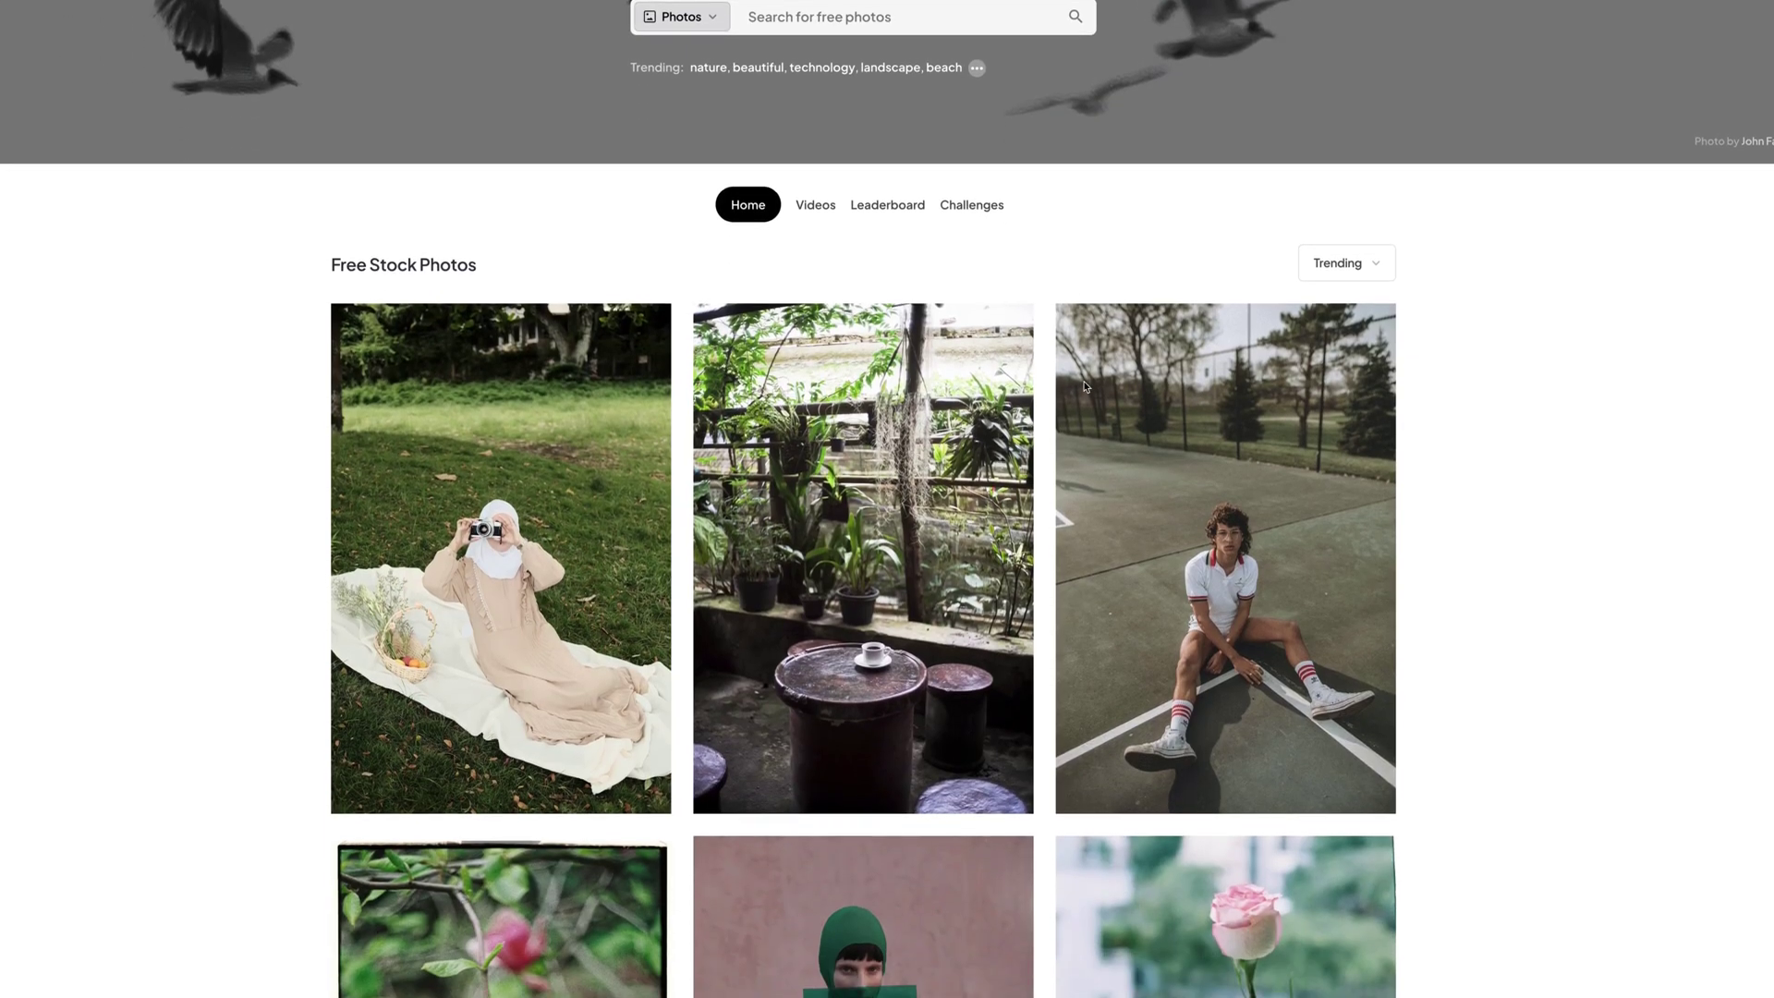
{"action": "scroll", "coordinate": [1085, 388], "scroll_direction": "down", "scroll_amount": 6}
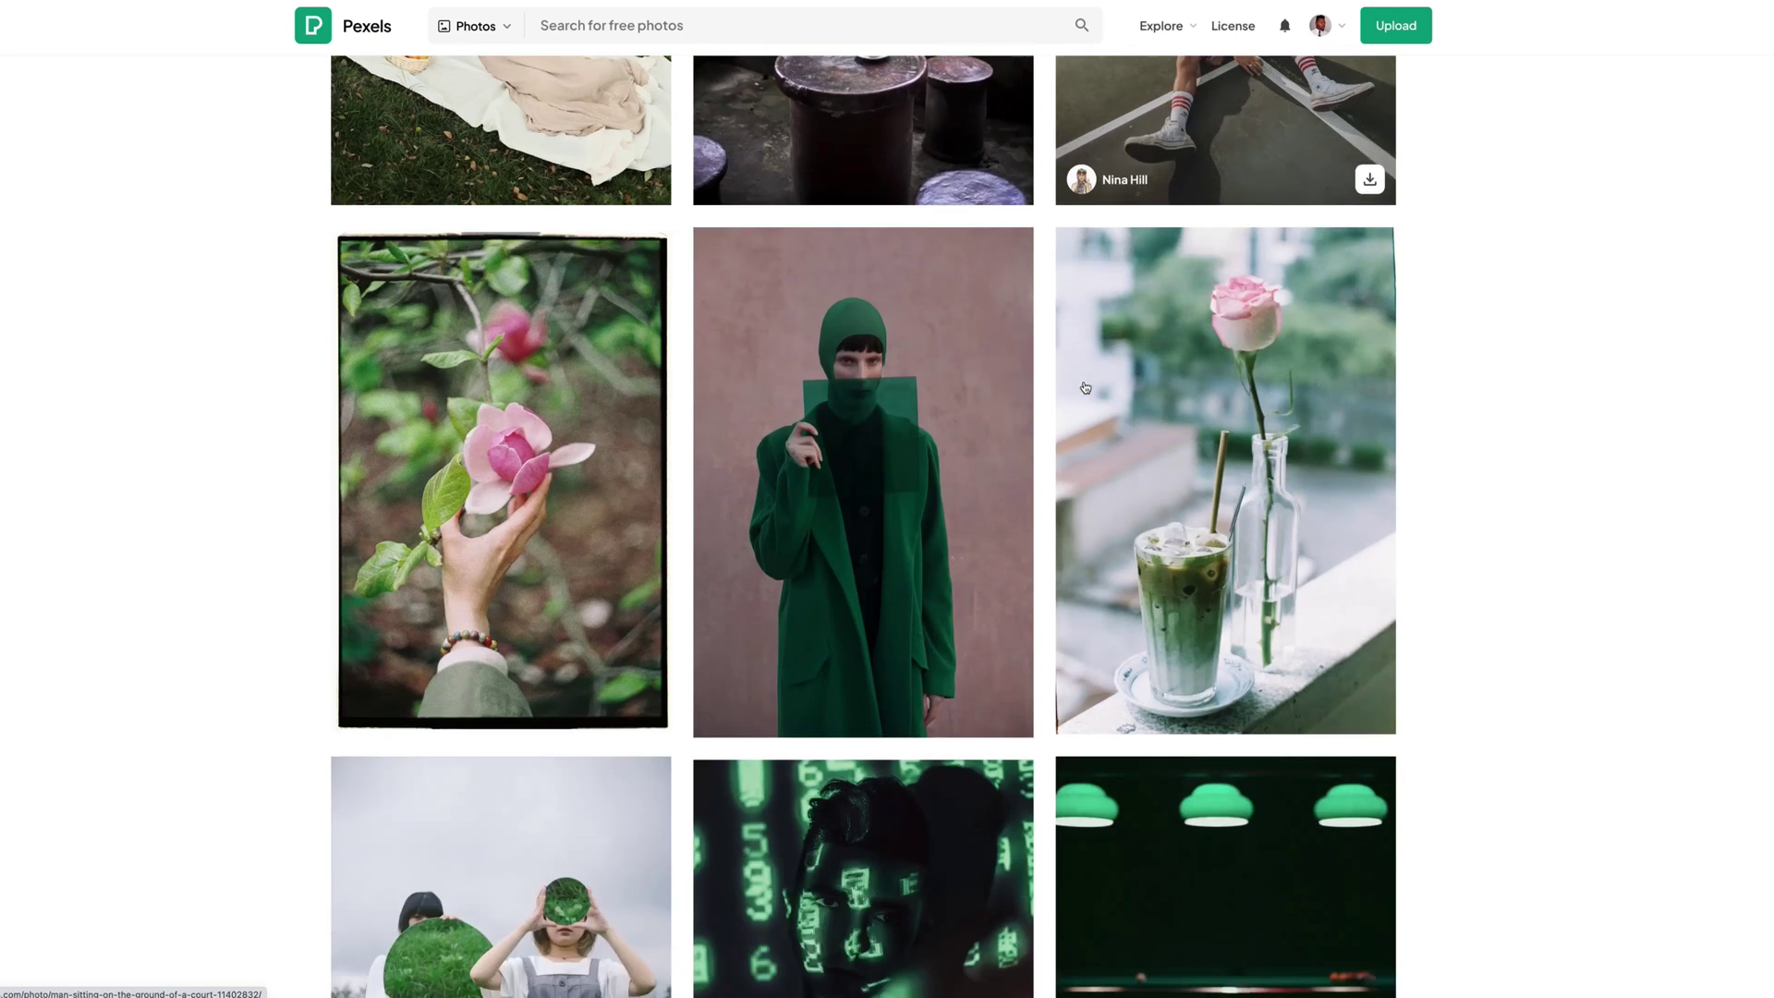
{"action": "scroll", "coordinate": [1086, 387], "scroll_direction": "up", "scroll_amount": 10}
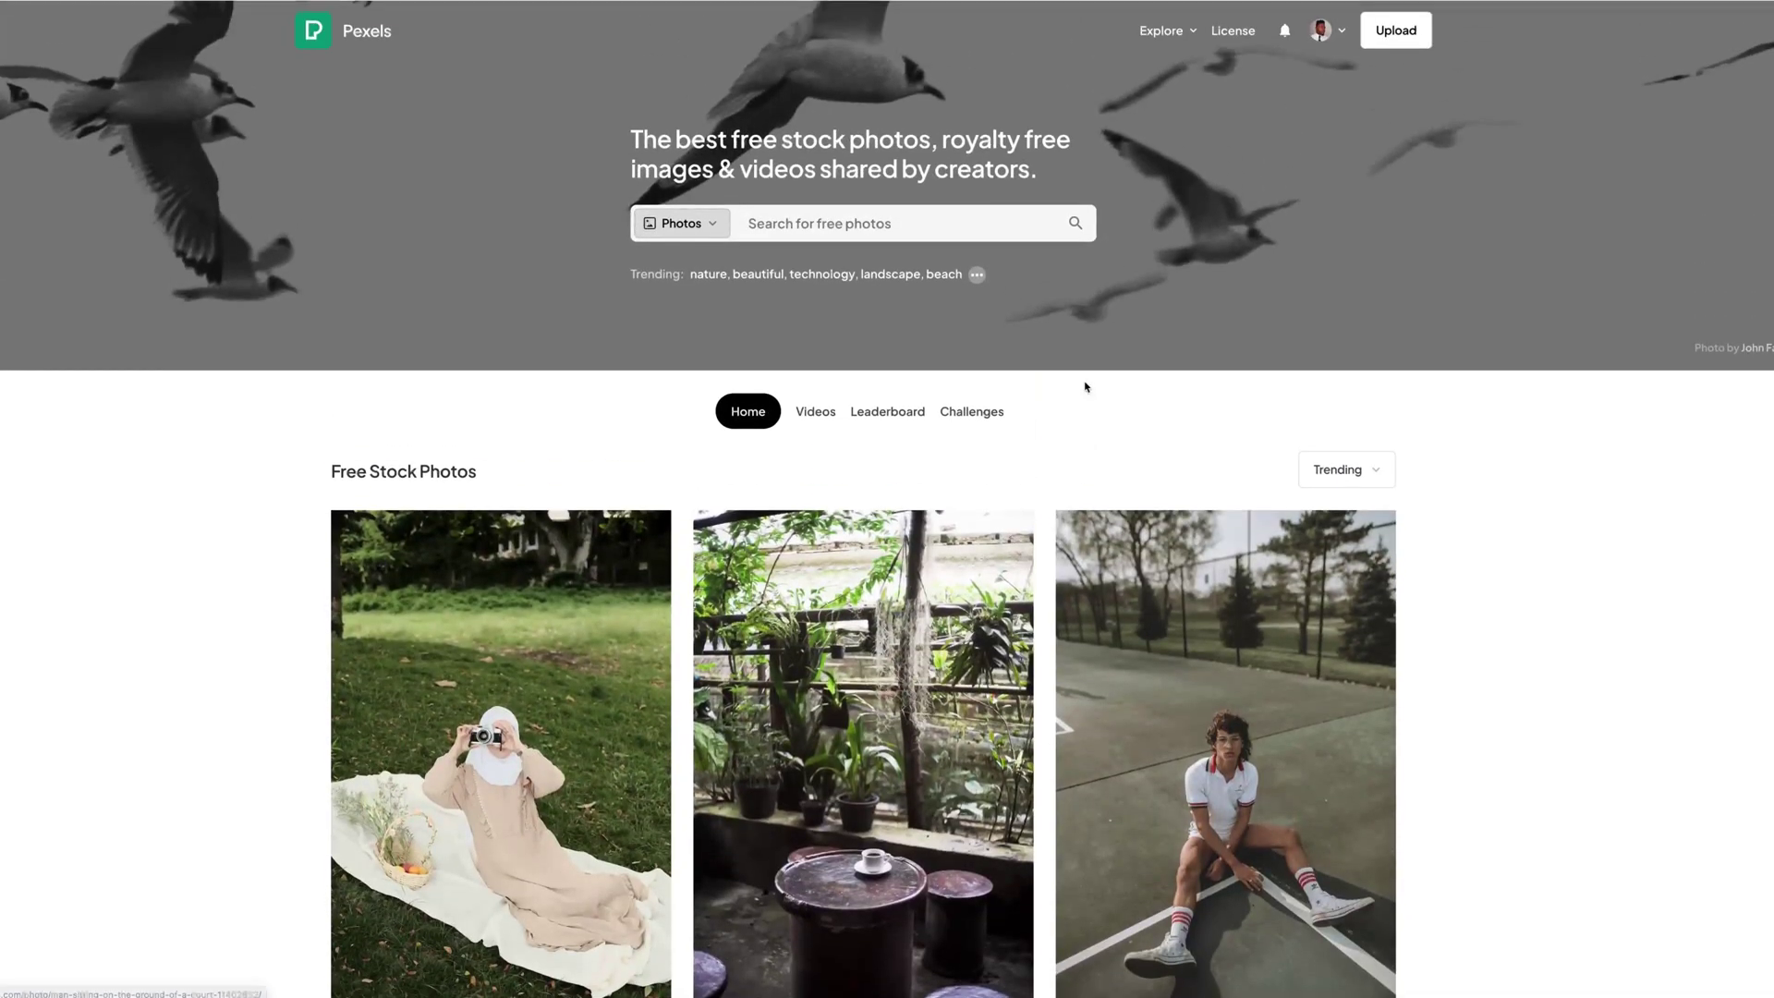
{"action": "left_click", "coordinate": [820, 407]}
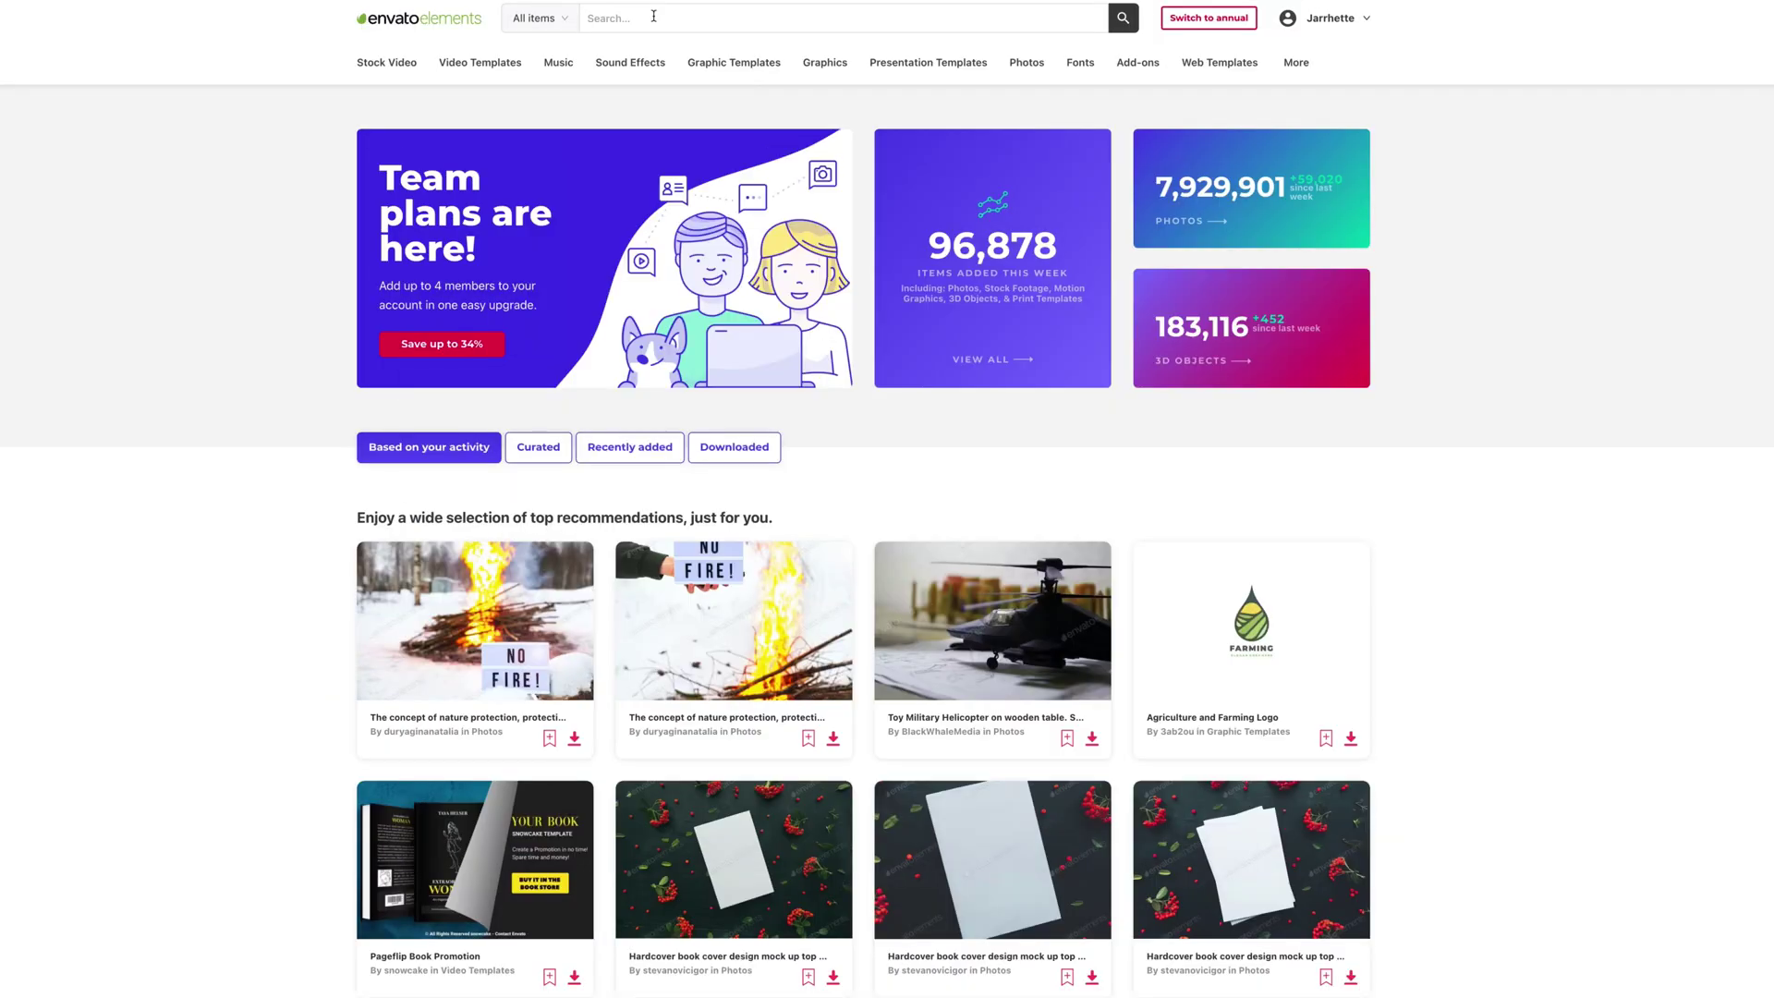
Search all items on Envato Elements for "sports car".
{"action": "type", "text": "ts car"}
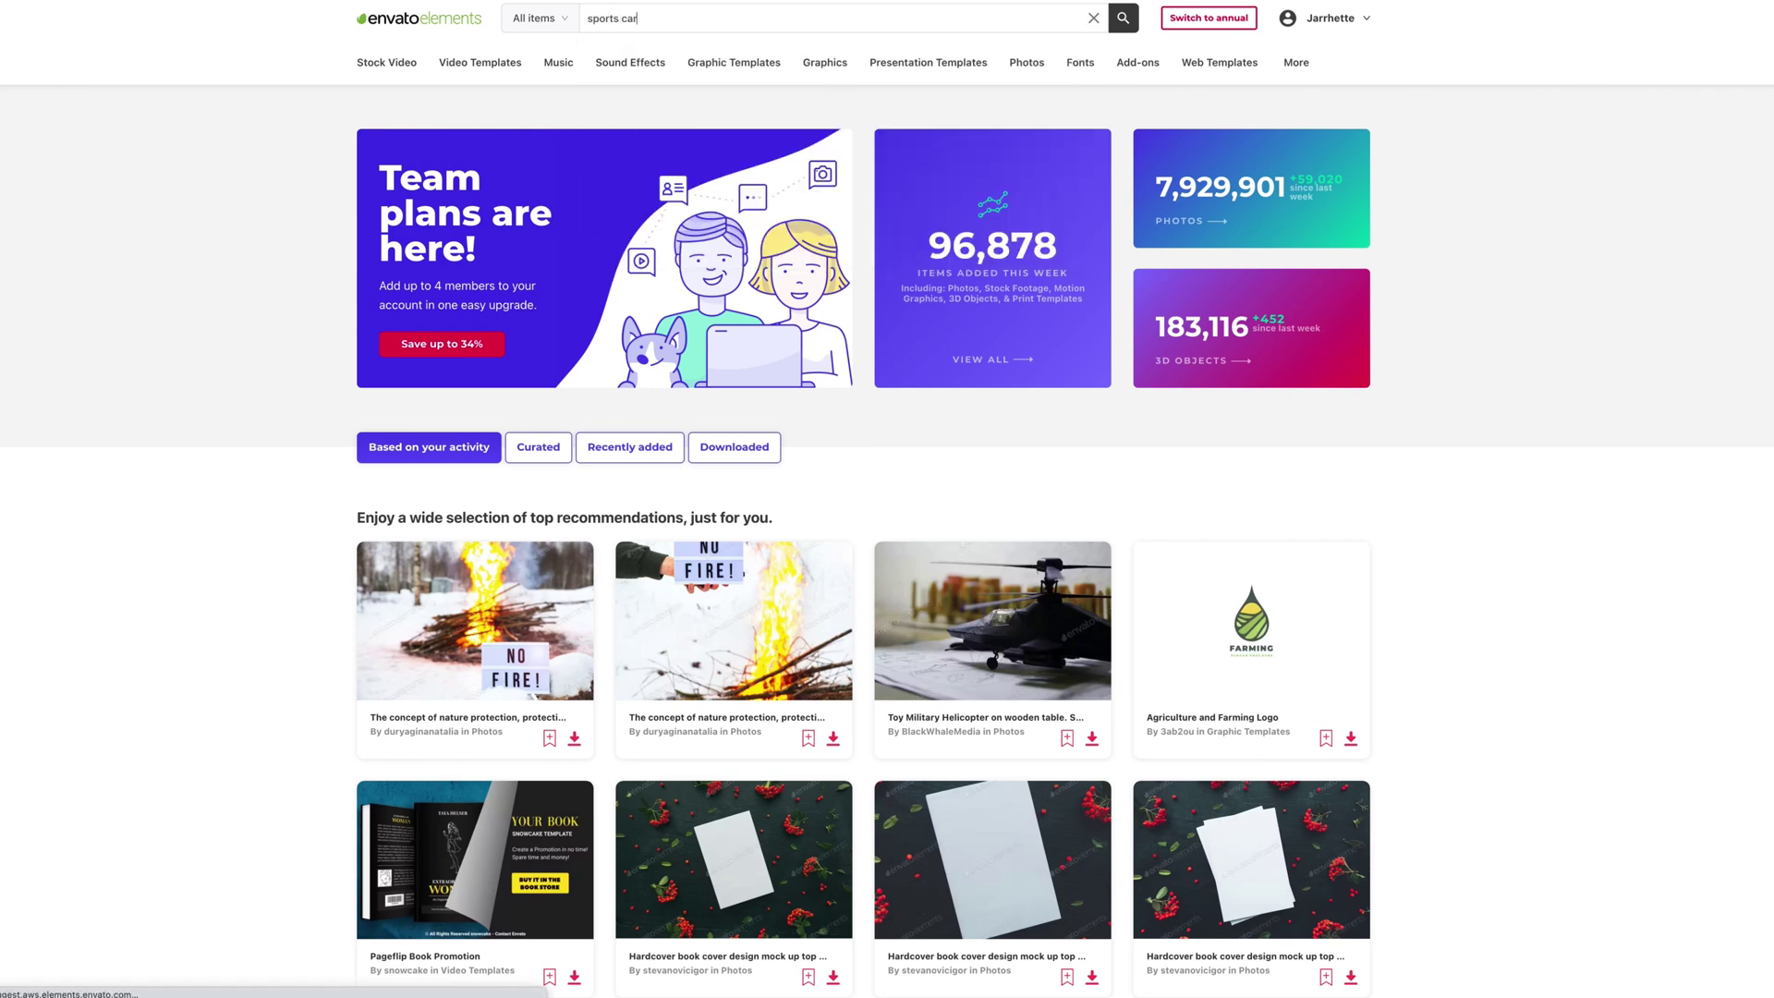
{"action": "key", "text": "Return"}
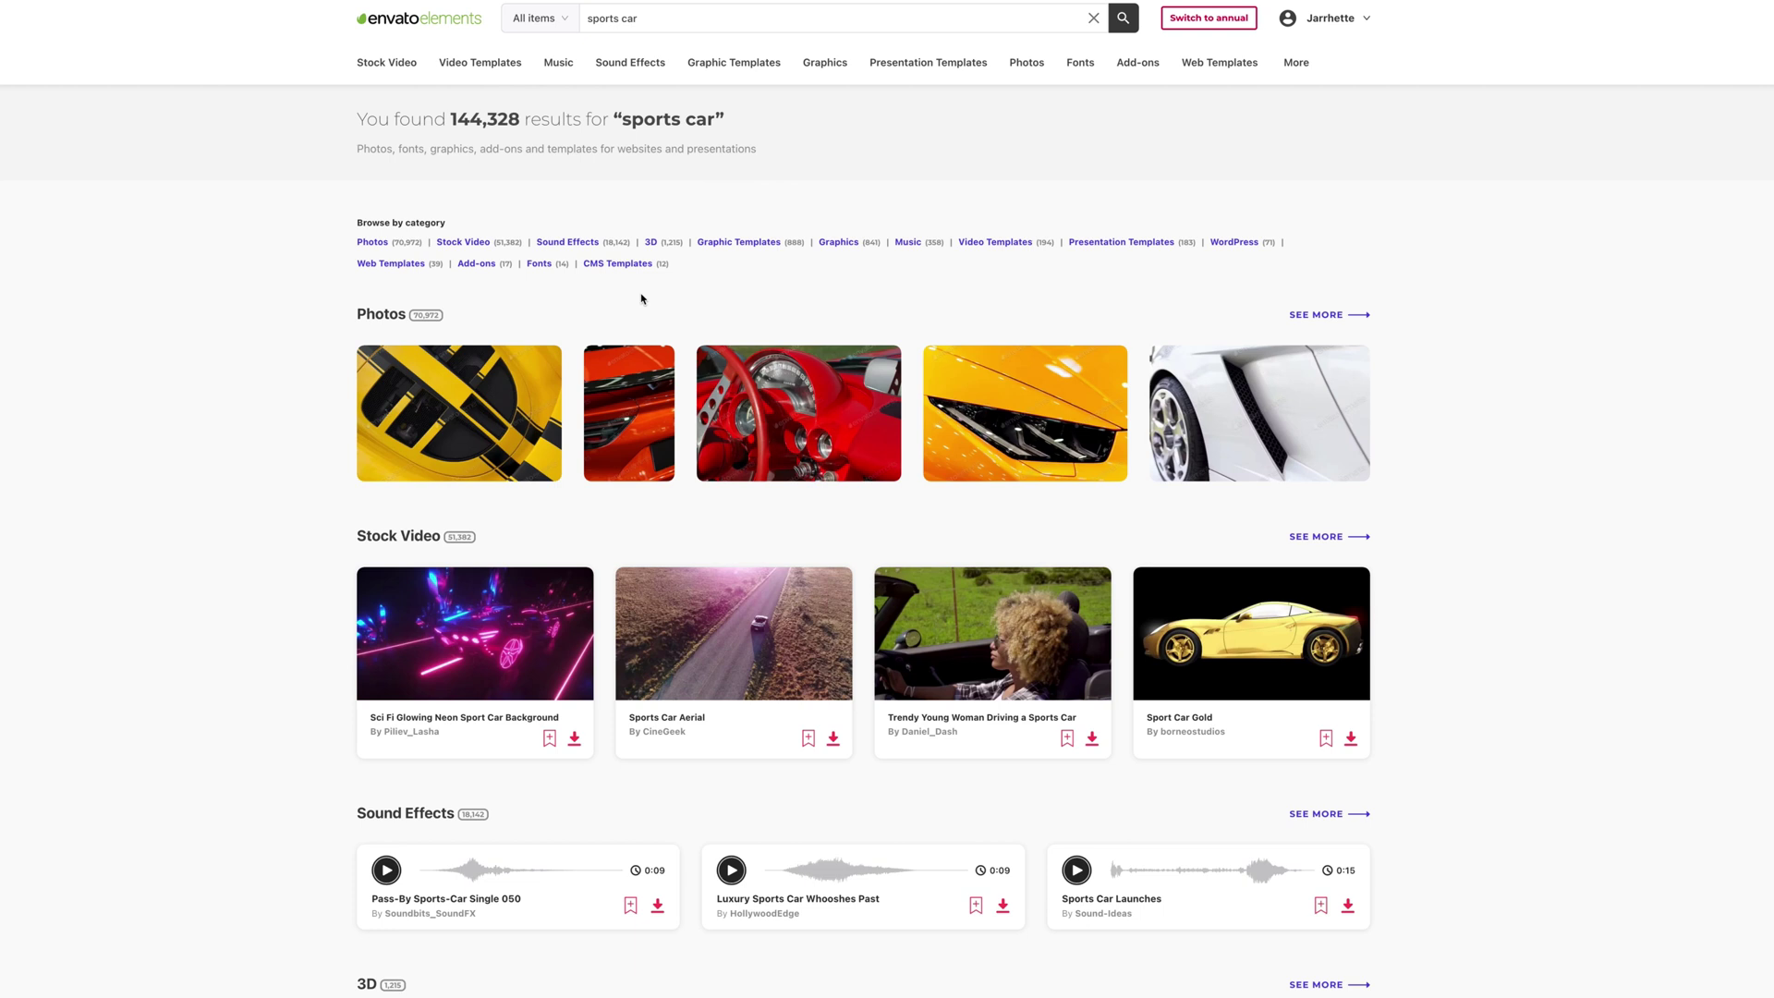
{"action": "scroll", "coordinate": [803, 323], "scroll_direction": "down", "scroll_amount": 3}
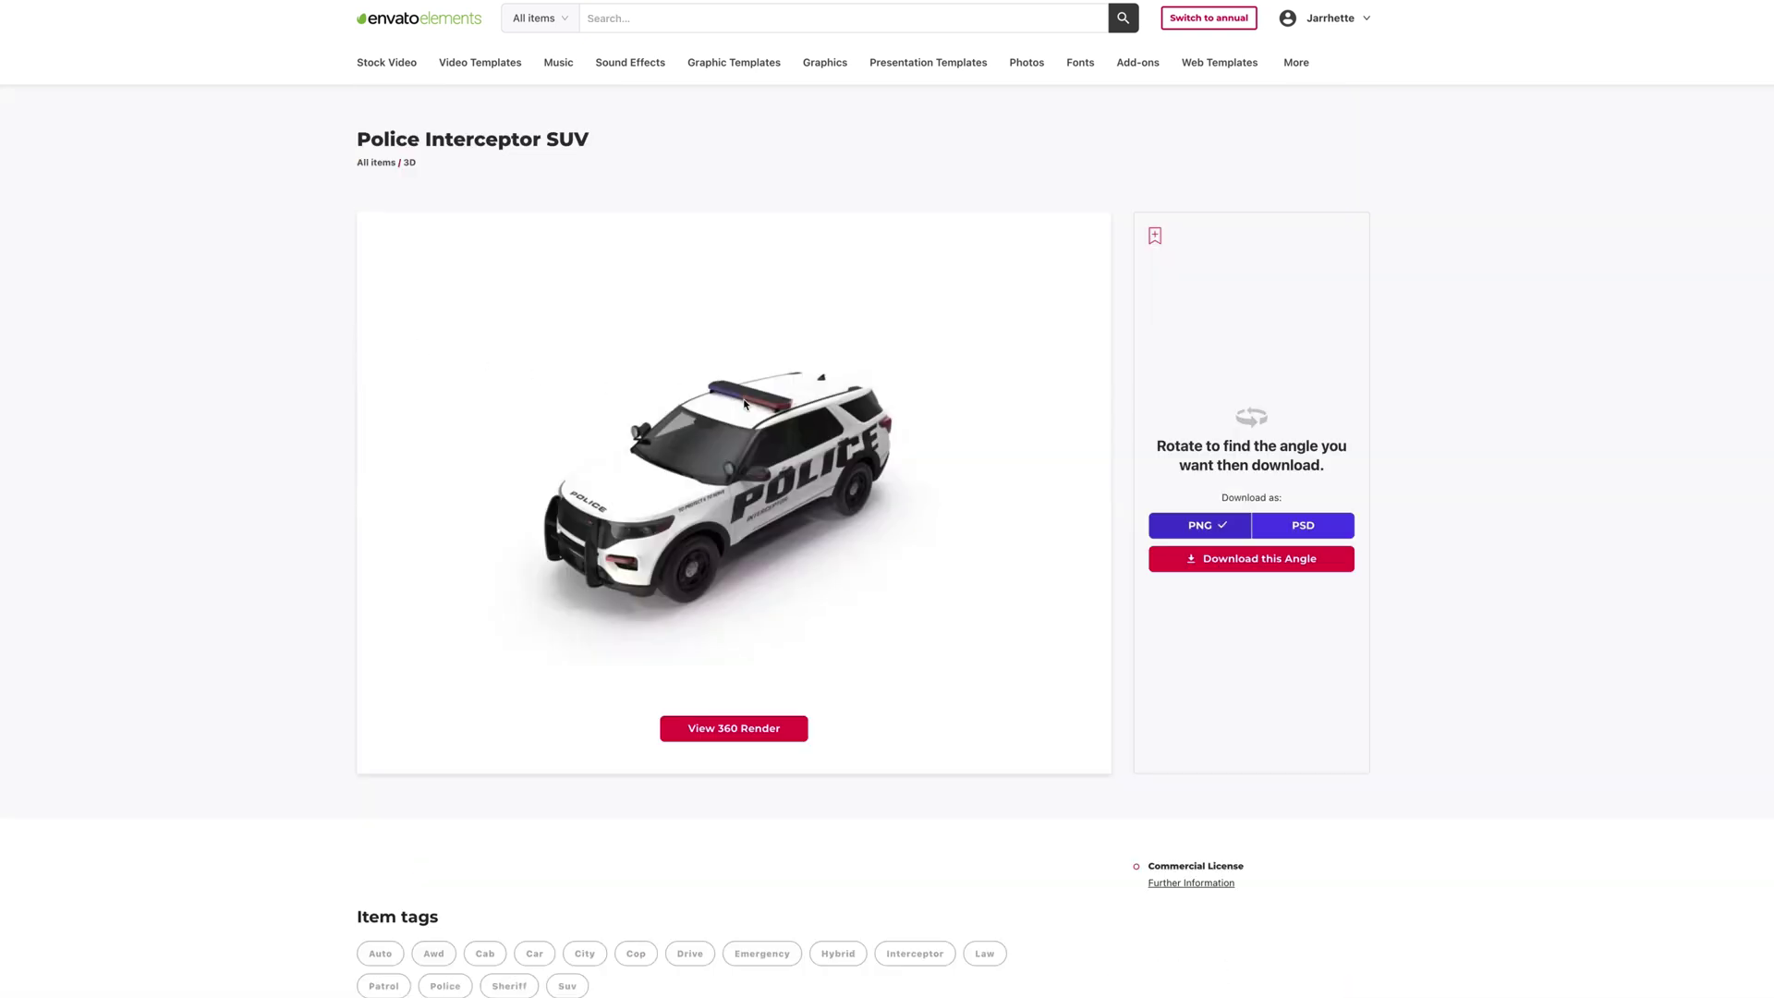
Load the 360 render of the Police Interceptor SUV and rotate the model to view another angle.
{"action": "scroll", "coordinate": [781, 582], "scroll_direction": "down", "scroll_amount": 1}
{"action": "left_click", "coordinate": [765, 686]}
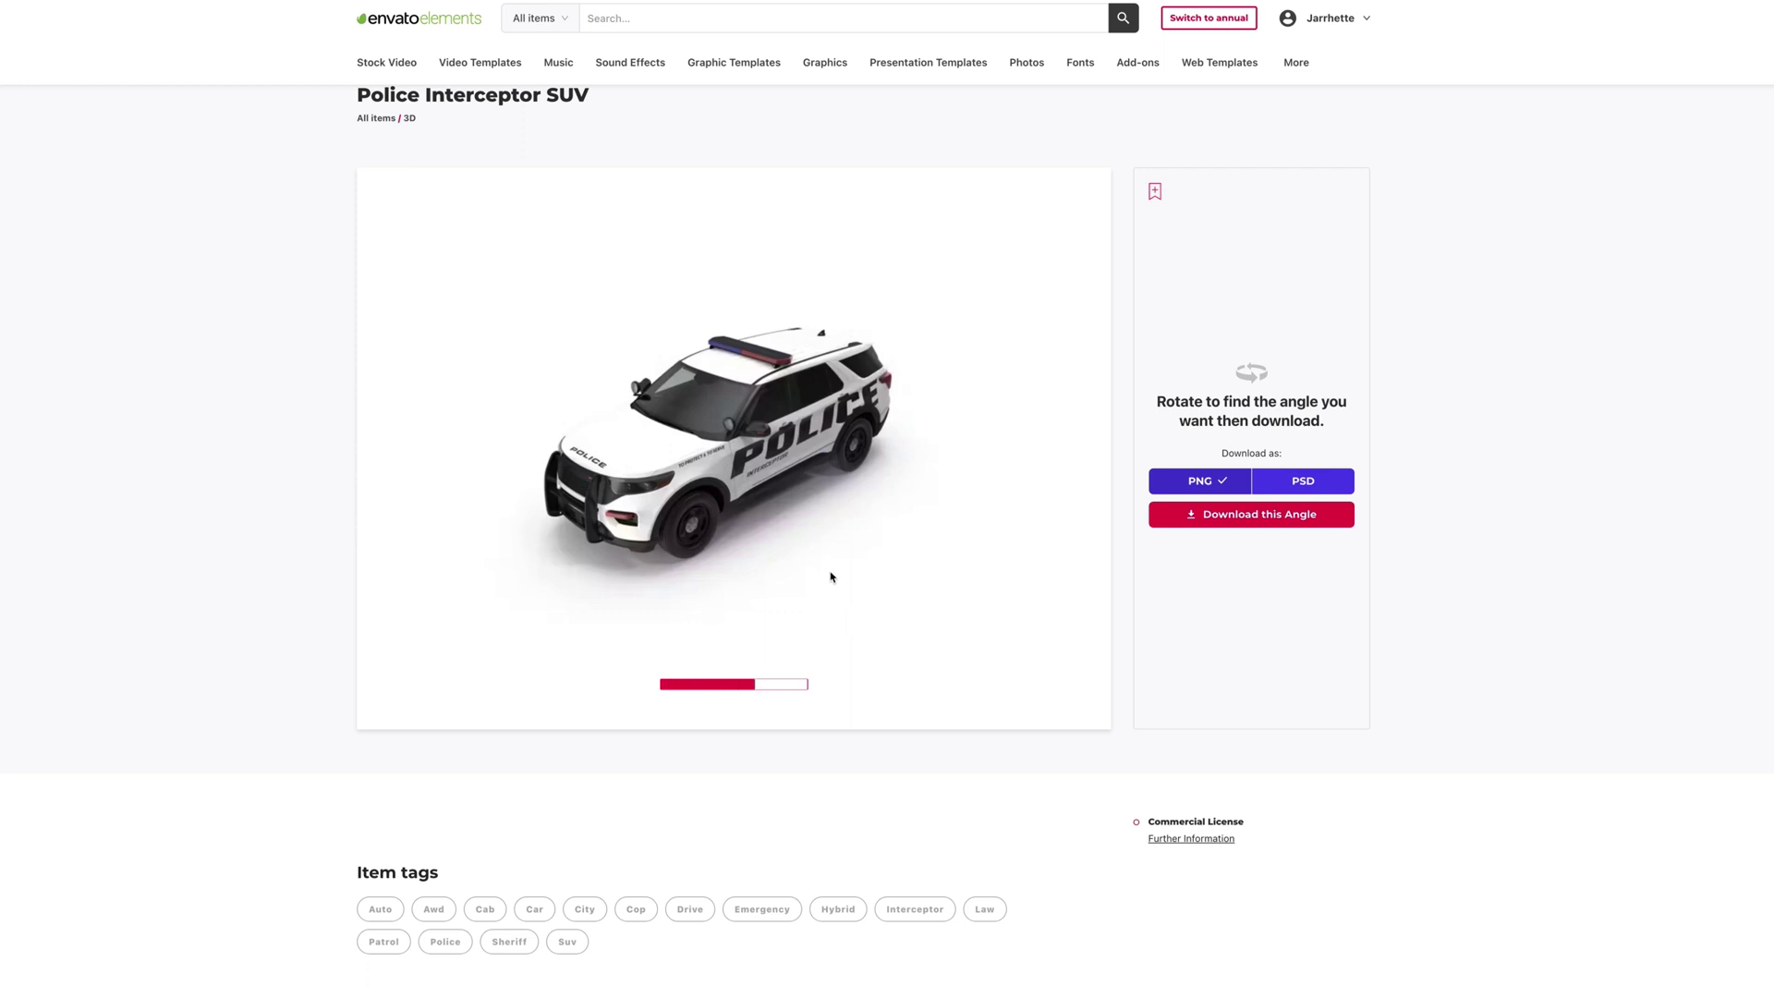
{"action": "mouse_move", "coordinate": [766, 485]}
{"action": "left_mouse_down"}
{"action": "mouse_move", "coordinate": [813, 481]}
{"action": "mouse_move", "coordinate": [763, 477]}
{"action": "mouse_move", "coordinate": [784, 479]}
{"action": "left_mouse_up"}
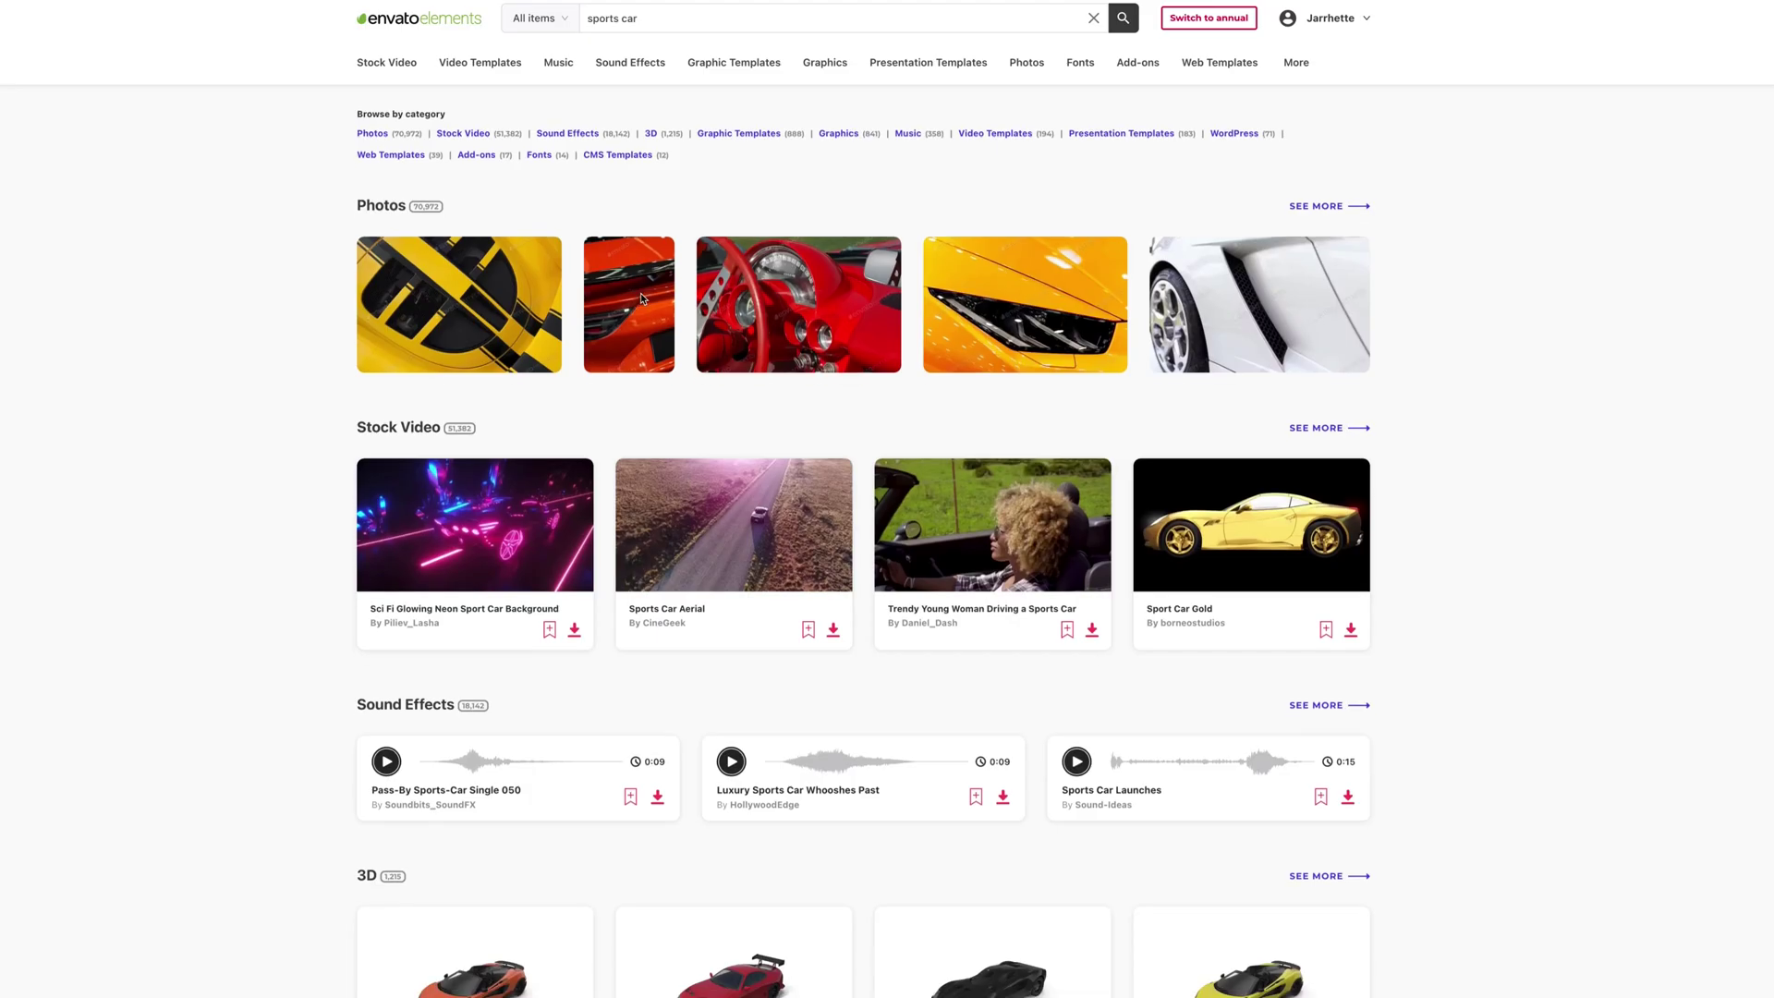
Examine the sports car results across the stock video, sound effects, 3D, graphics and music categories.
{"action": "scroll", "coordinate": [637, 298], "scroll_direction": "down", "scroll_amount": 3}
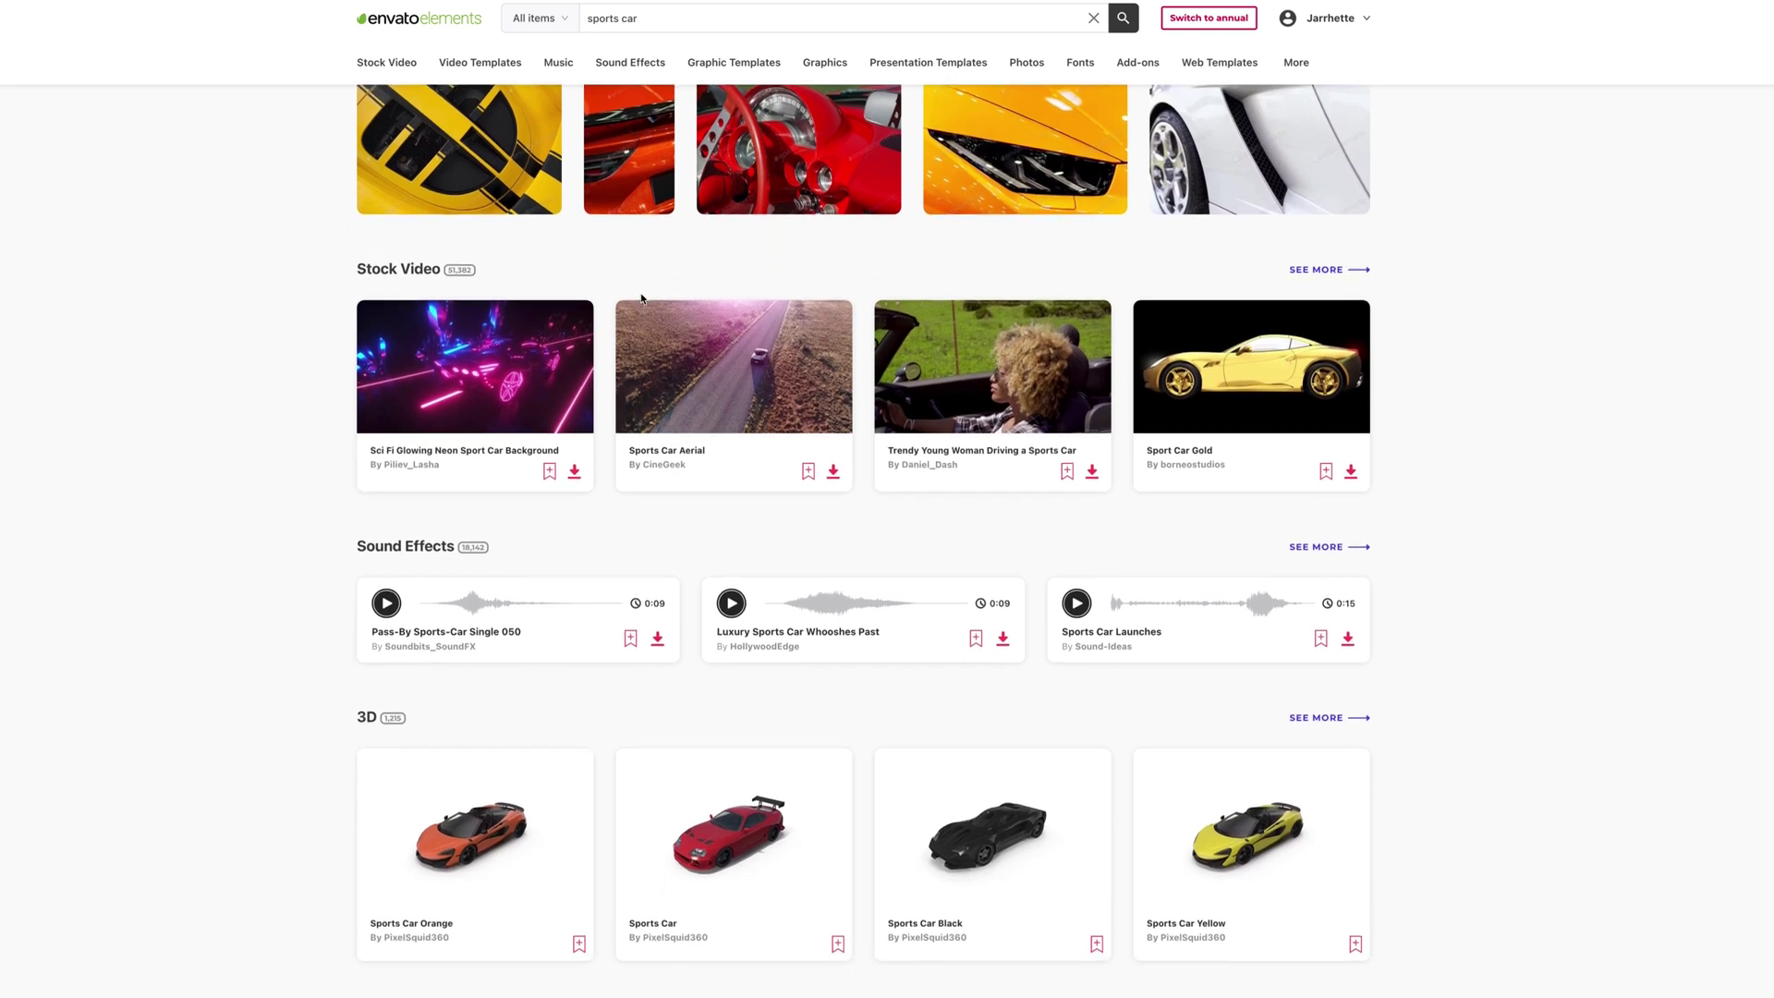
{"action": "scroll", "coordinate": [643, 297], "scroll_direction": "down", "scroll_amount": 5}
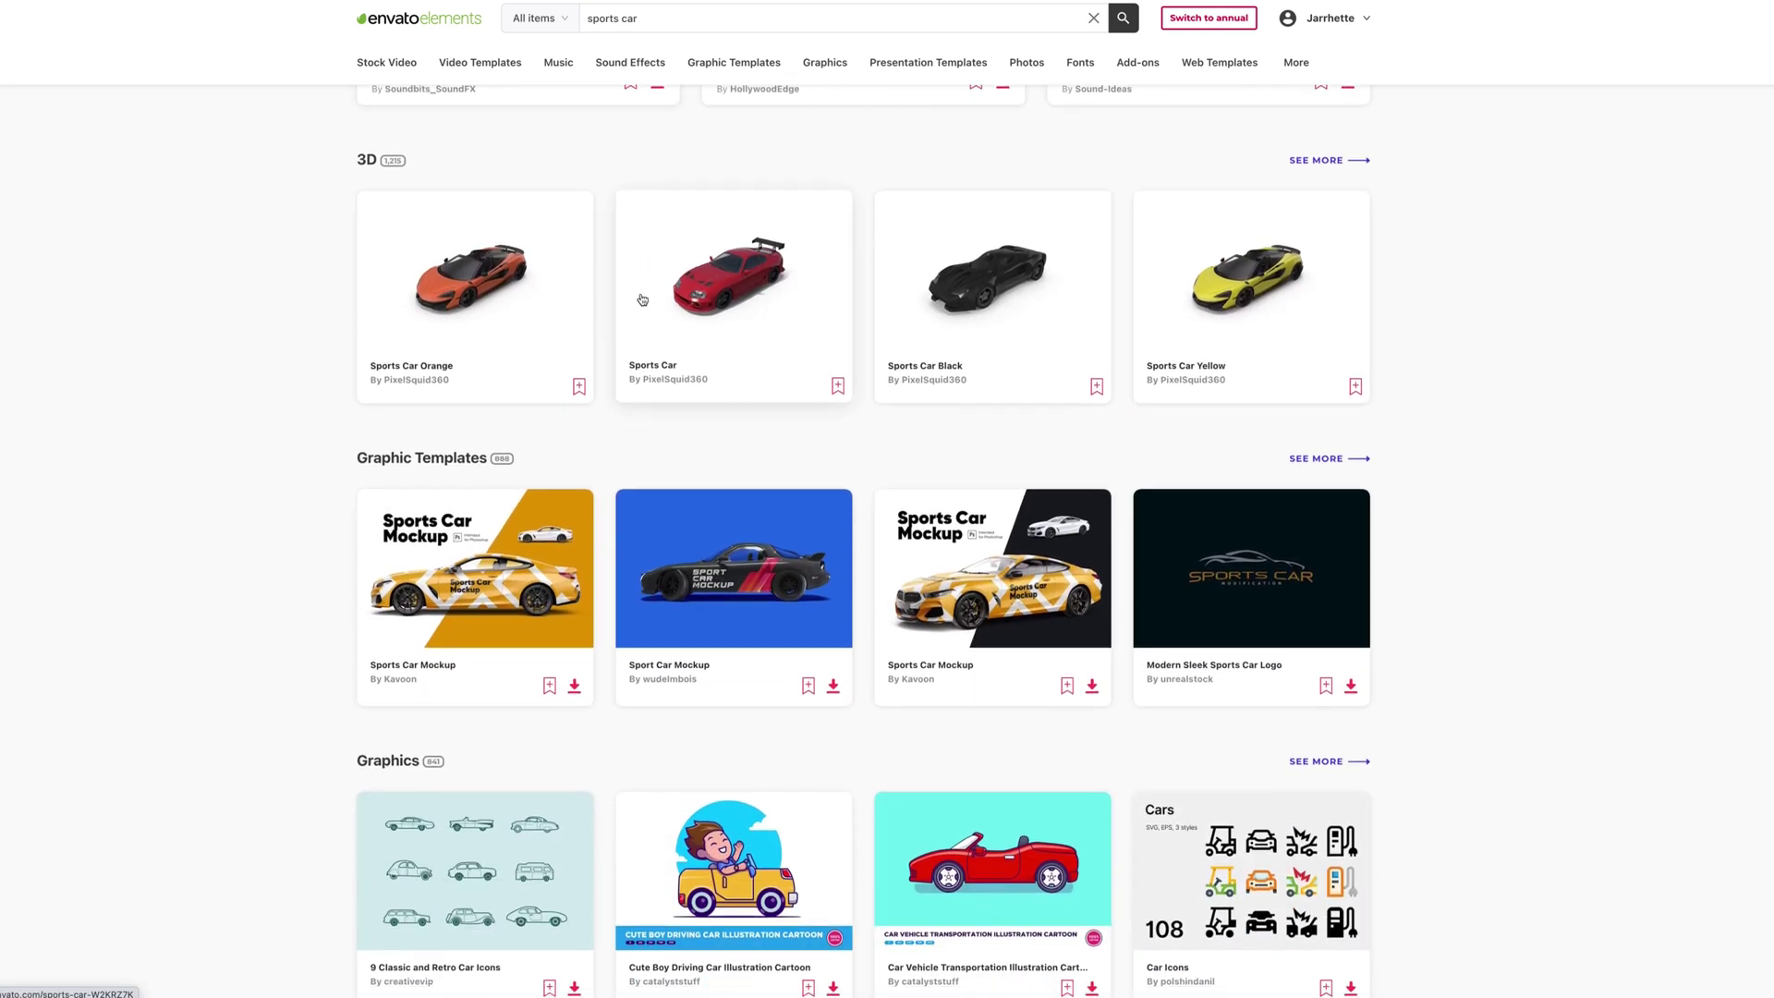
{"action": "scroll", "coordinate": [643, 299], "scroll_direction": "down", "scroll_amount": 6}
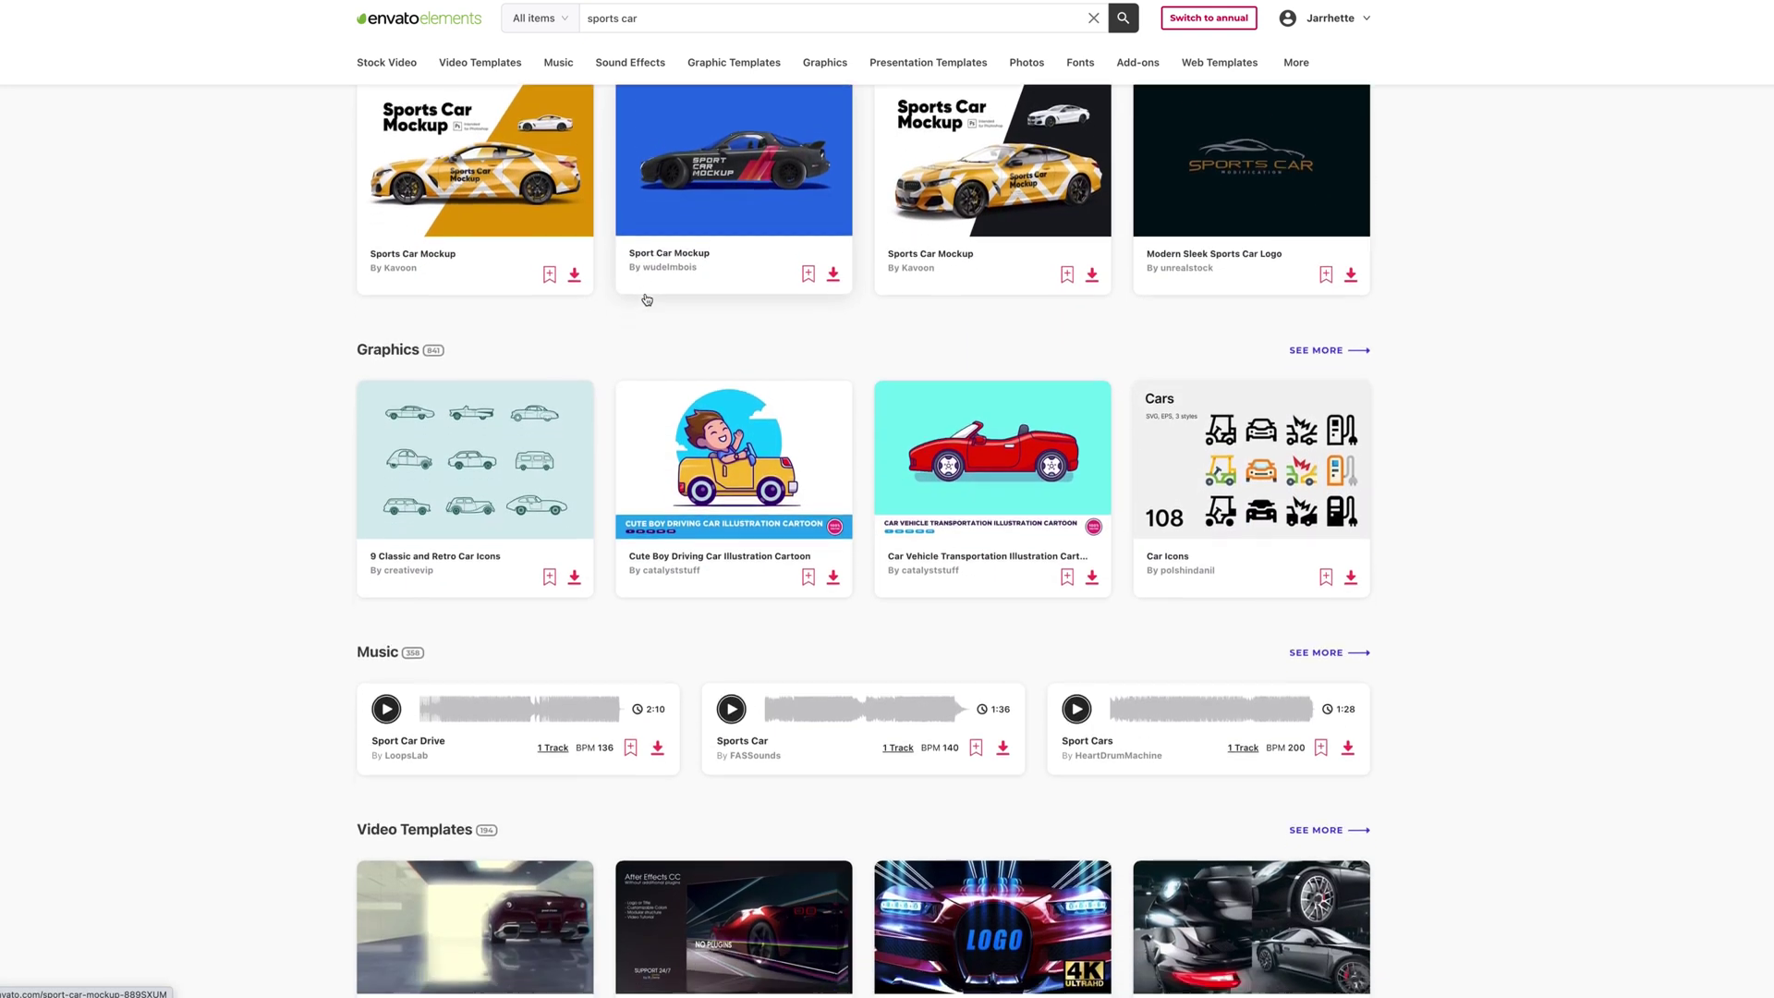
{"action": "scroll", "coordinate": [646, 298], "scroll_direction": "up", "scroll_amount": 14}
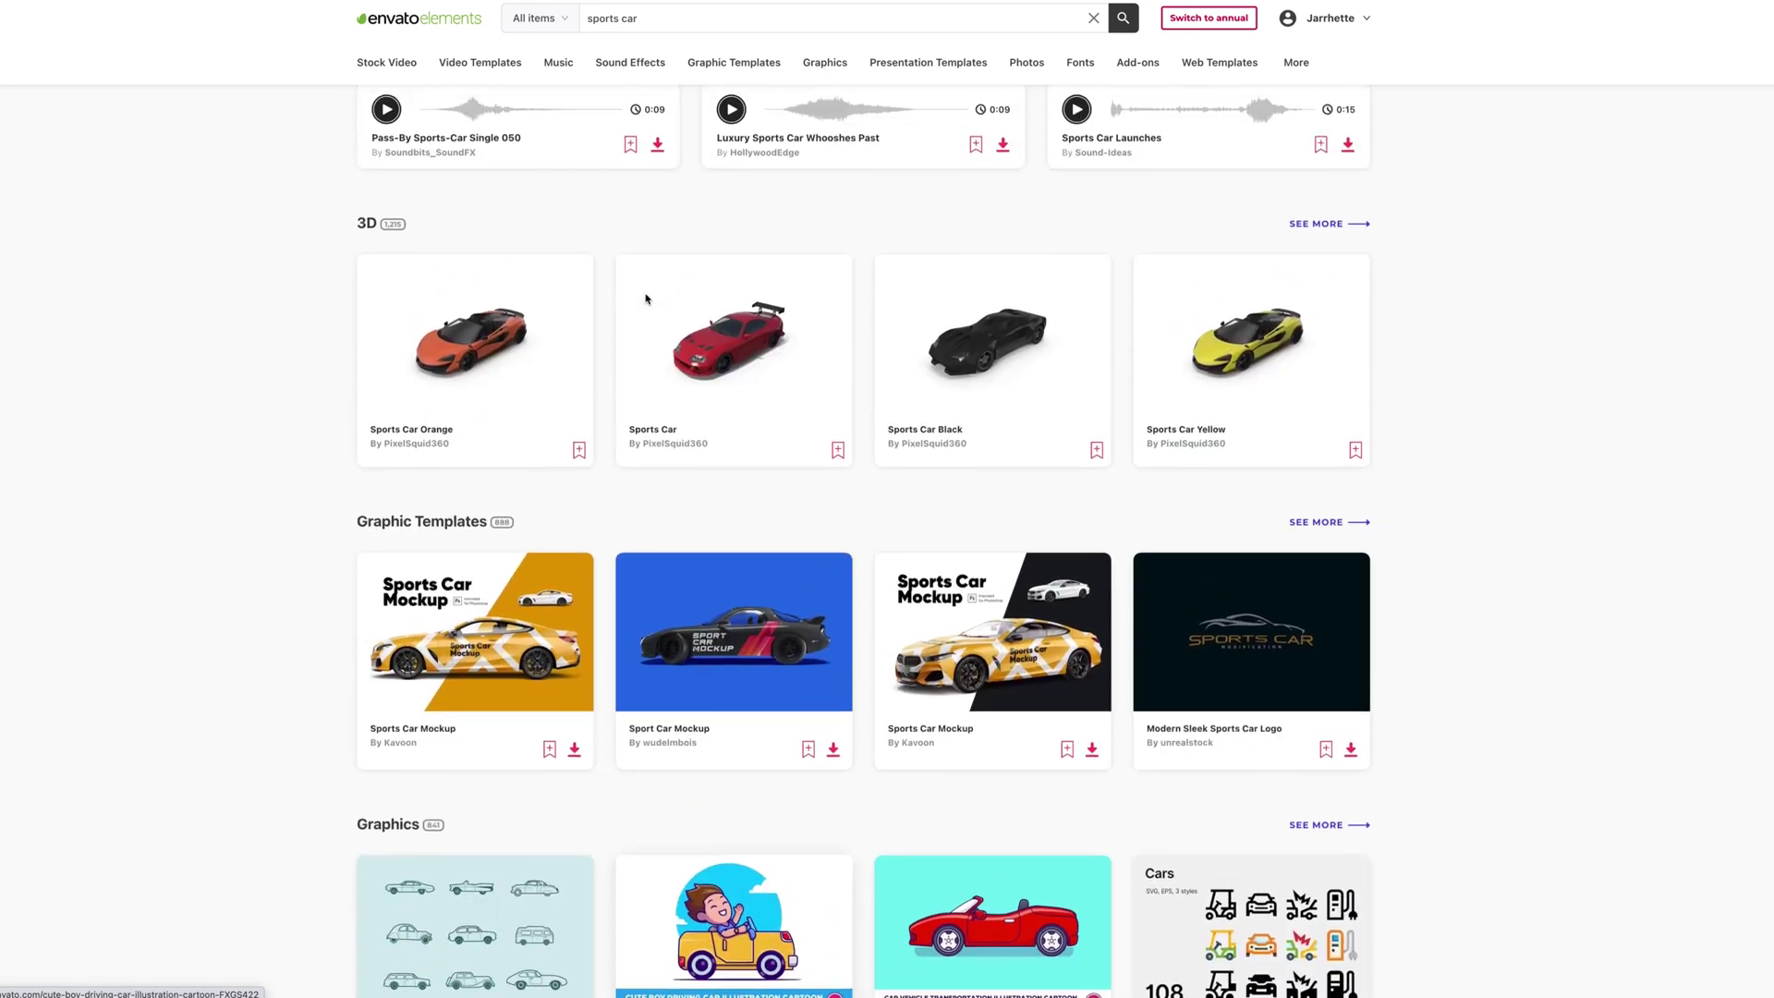
{"action": "scroll", "coordinate": [646, 298], "scroll_direction": "up", "scroll_amount": 3}
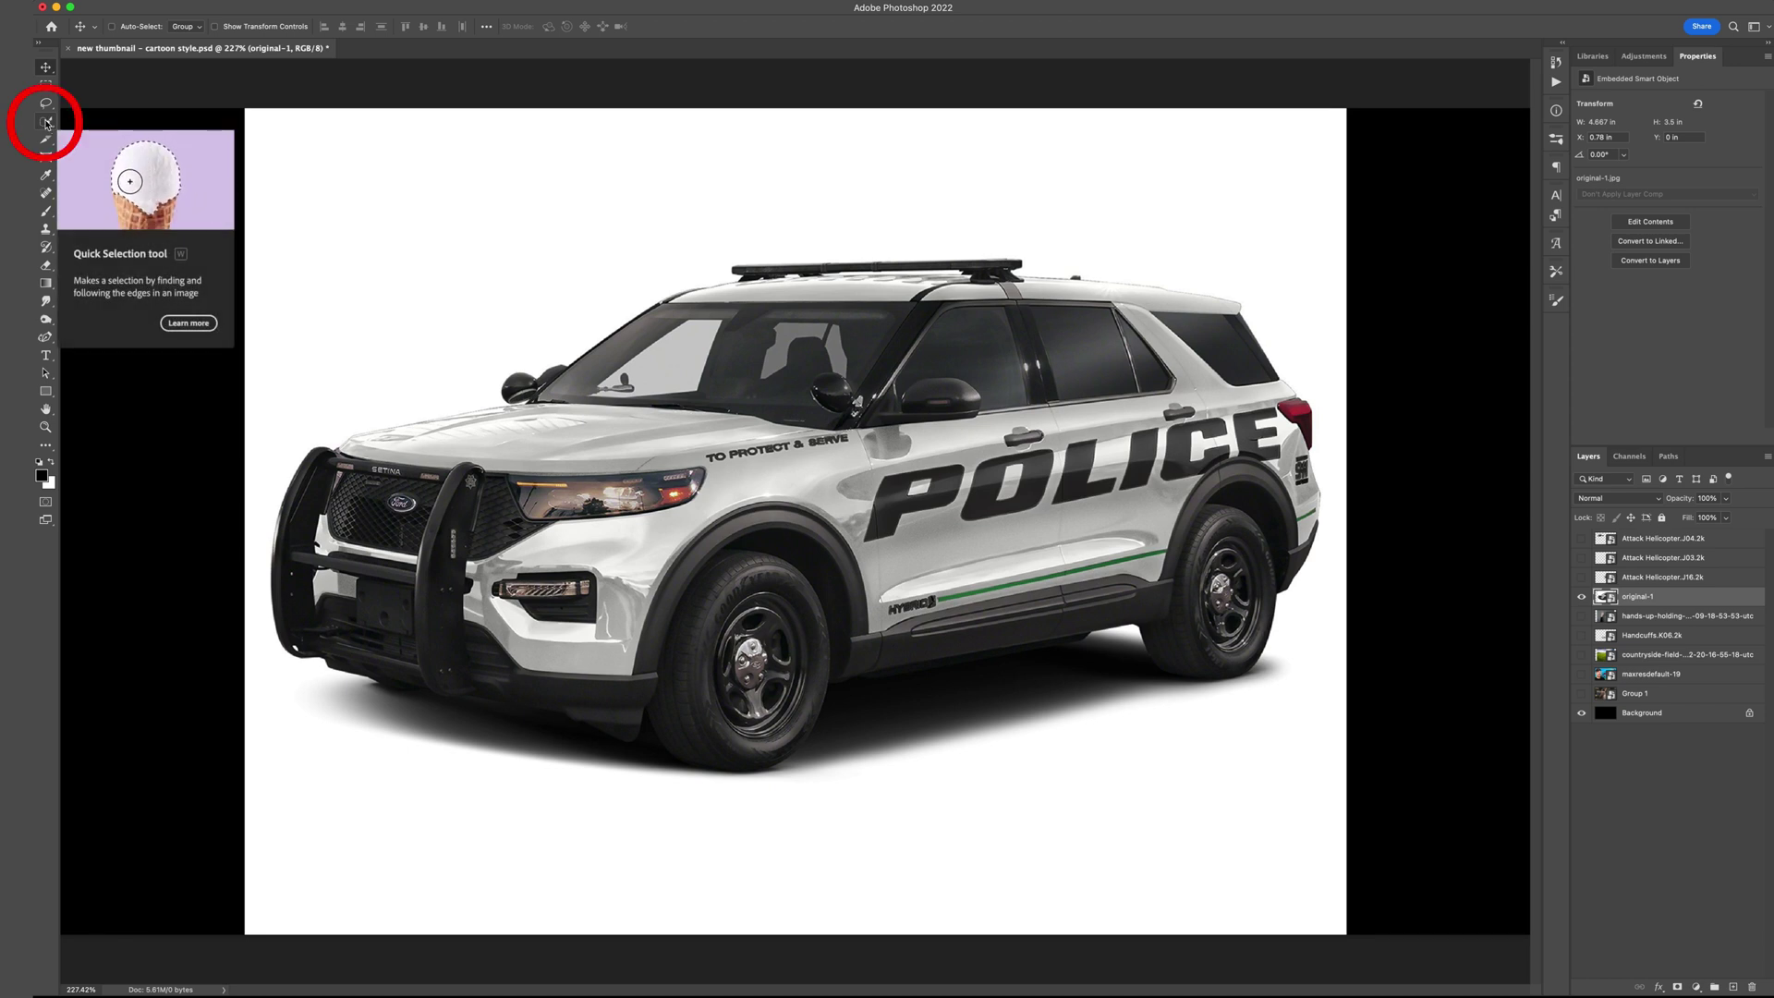
In Photoshop, select the police car on the original-1 layer using the Quick Selection tool's Select Subject command.
{"action": "left_click", "coordinate": [46, 123]}
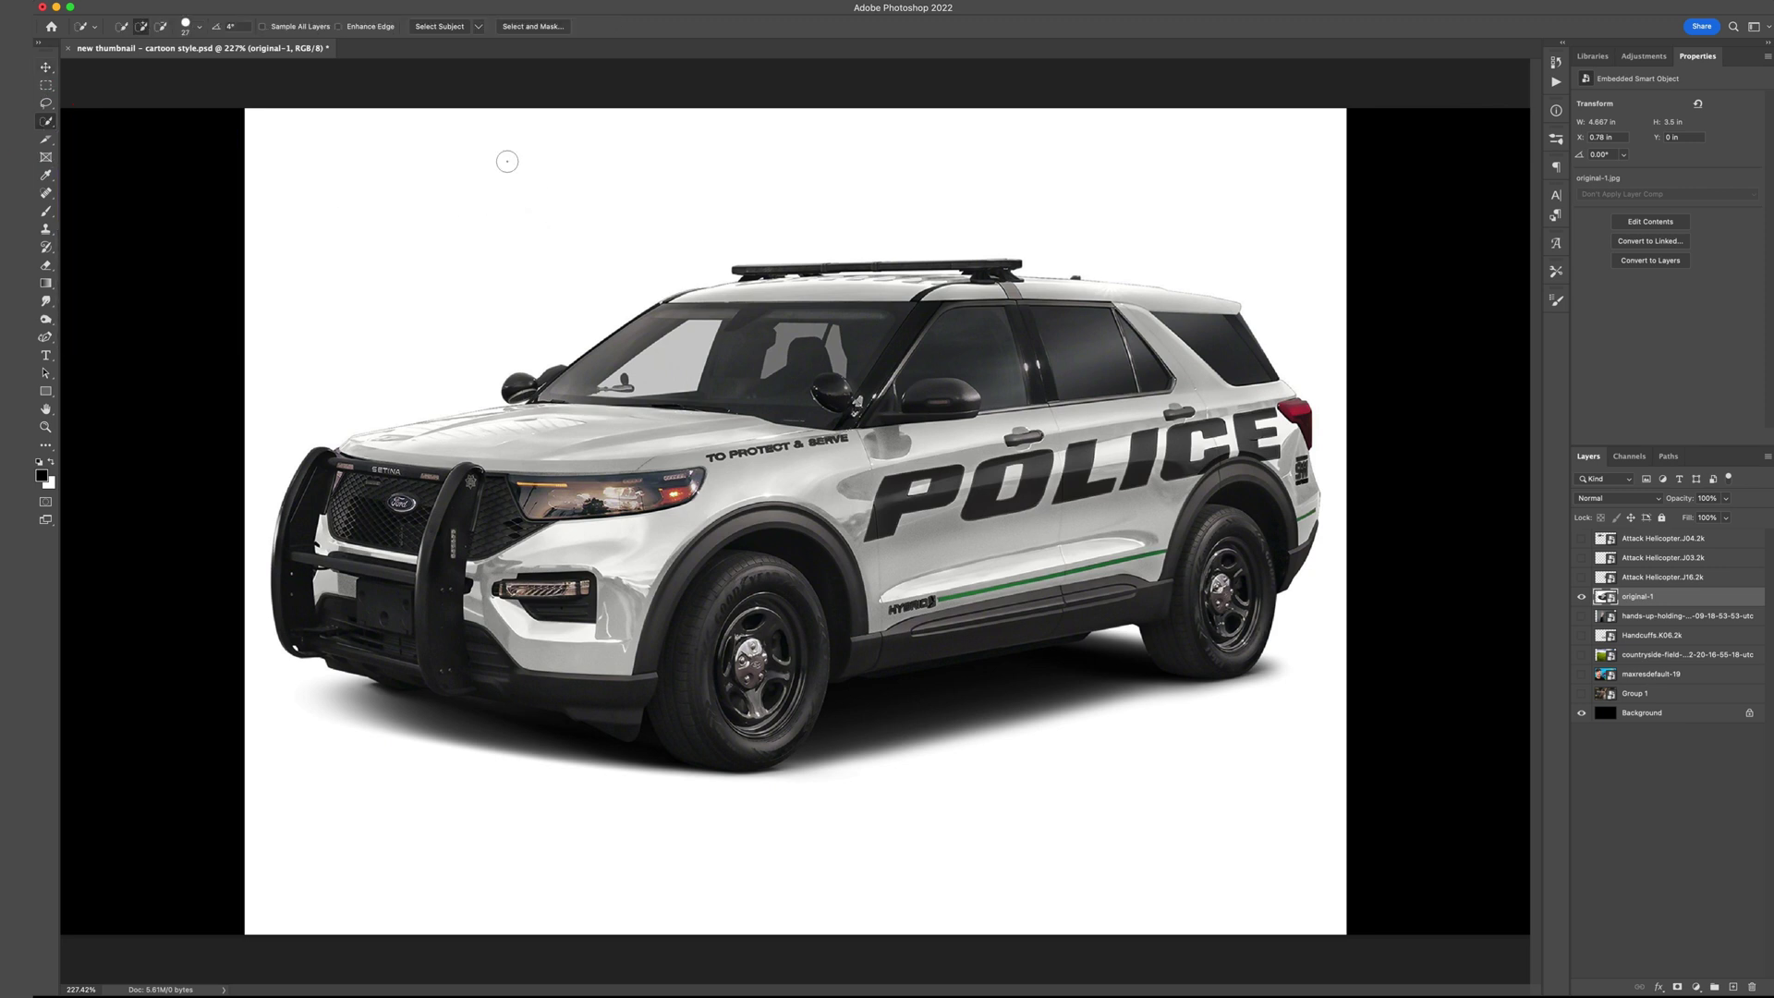
{"action": "left_click", "coordinate": [453, 31]}
{"action": "key", "text": "v"}
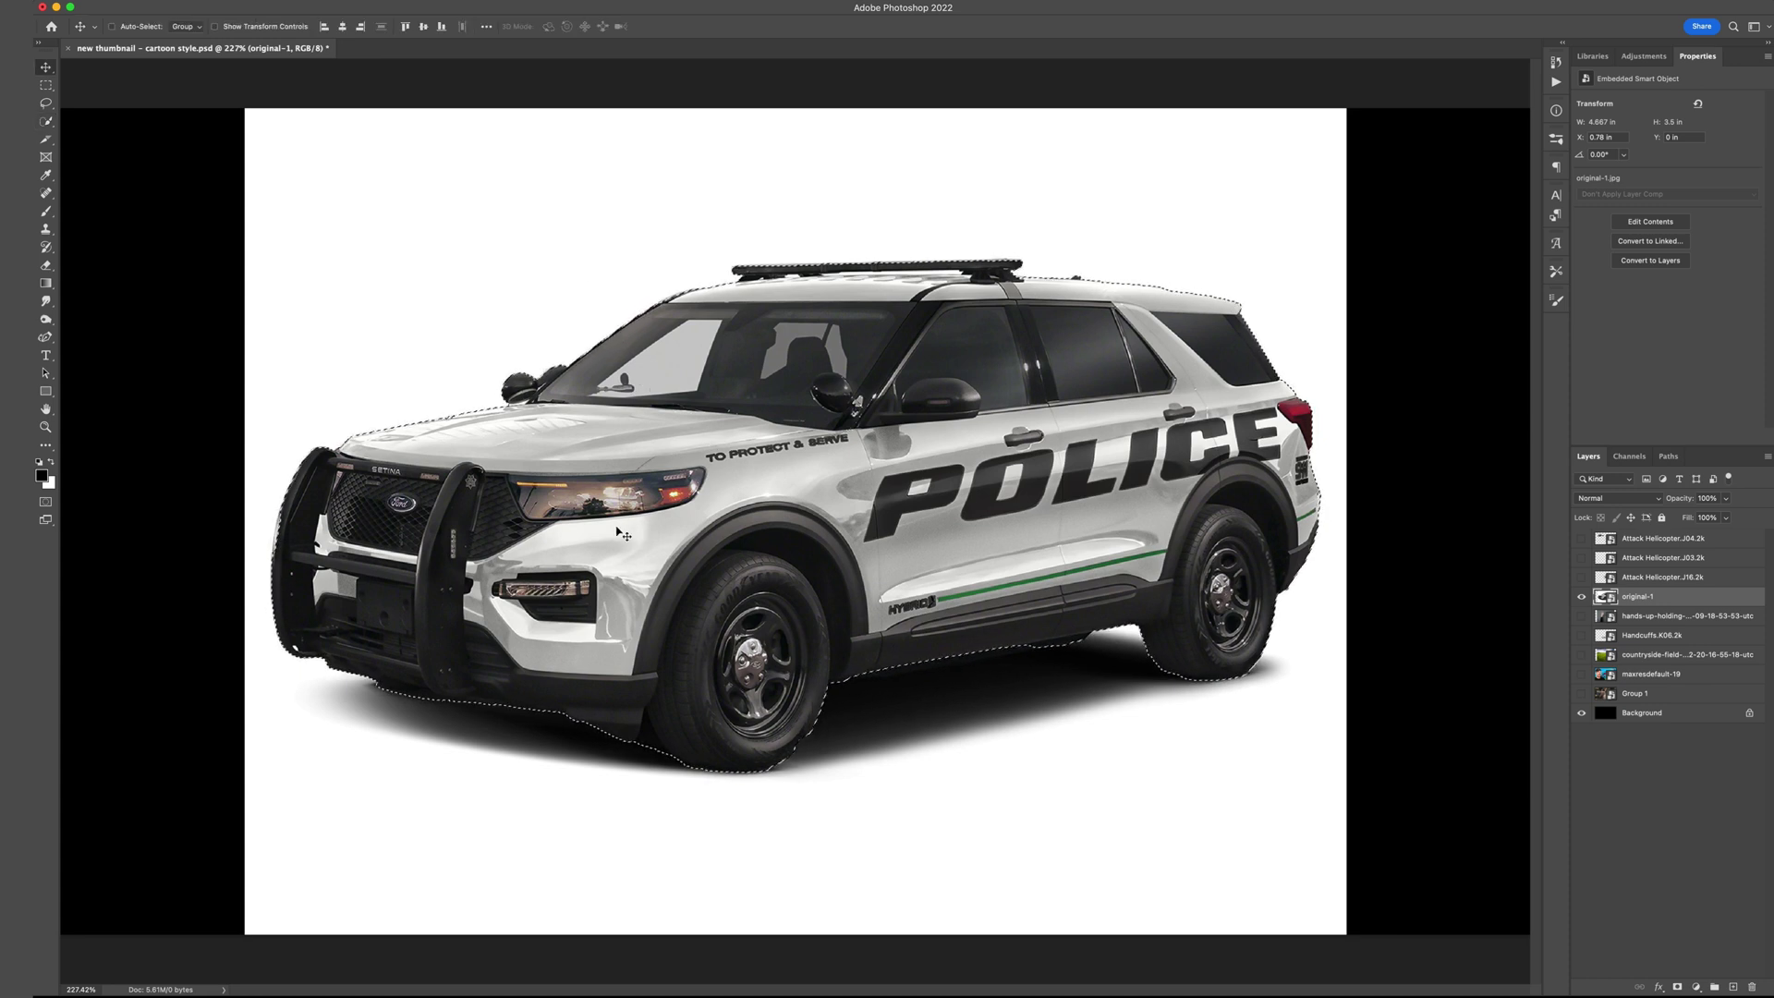
Inspect the selection outline closely around the car's bumper, wheels, underside and rear.
{"action": "scroll", "coordinate": [617, 531], "scroll_direction": "up", "scroll_amount": 10}
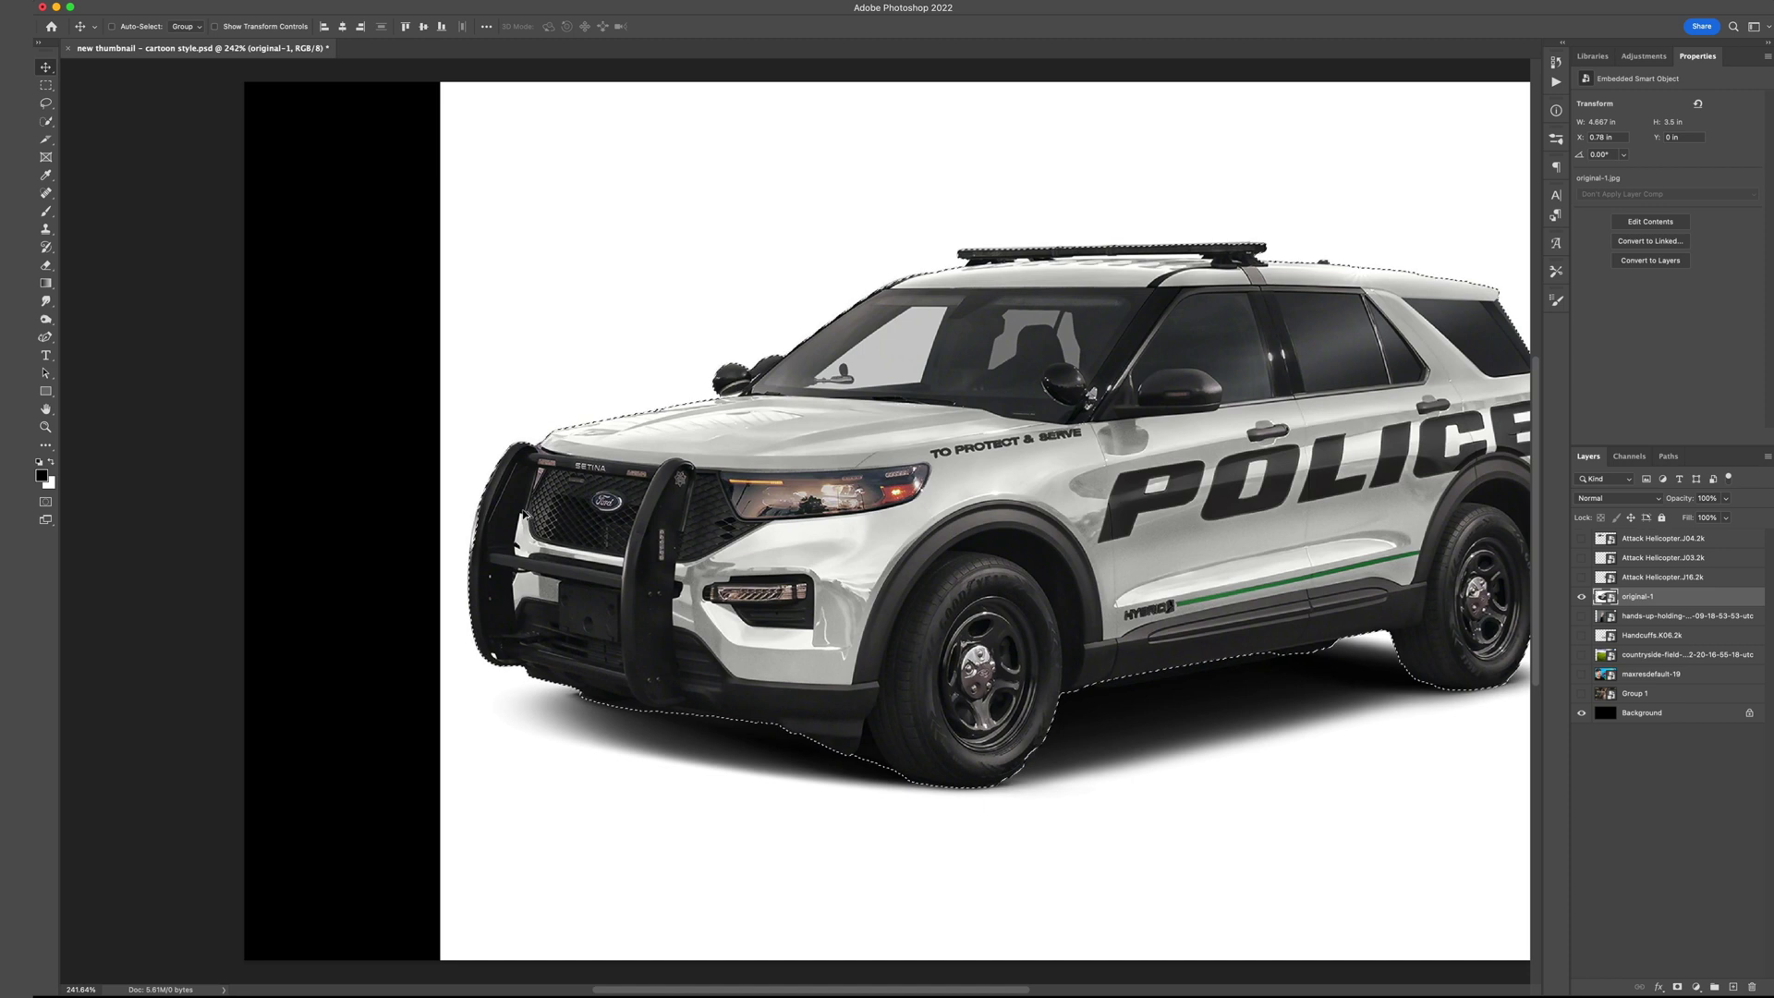
{"action": "scroll", "coordinate": [524, 513], "scroll_direction": "down", "scroll_amount": 10}
{"action": "scroll", "coordinate": [525, 513], "scroll_direction": "right", "scroll_amount": 5}
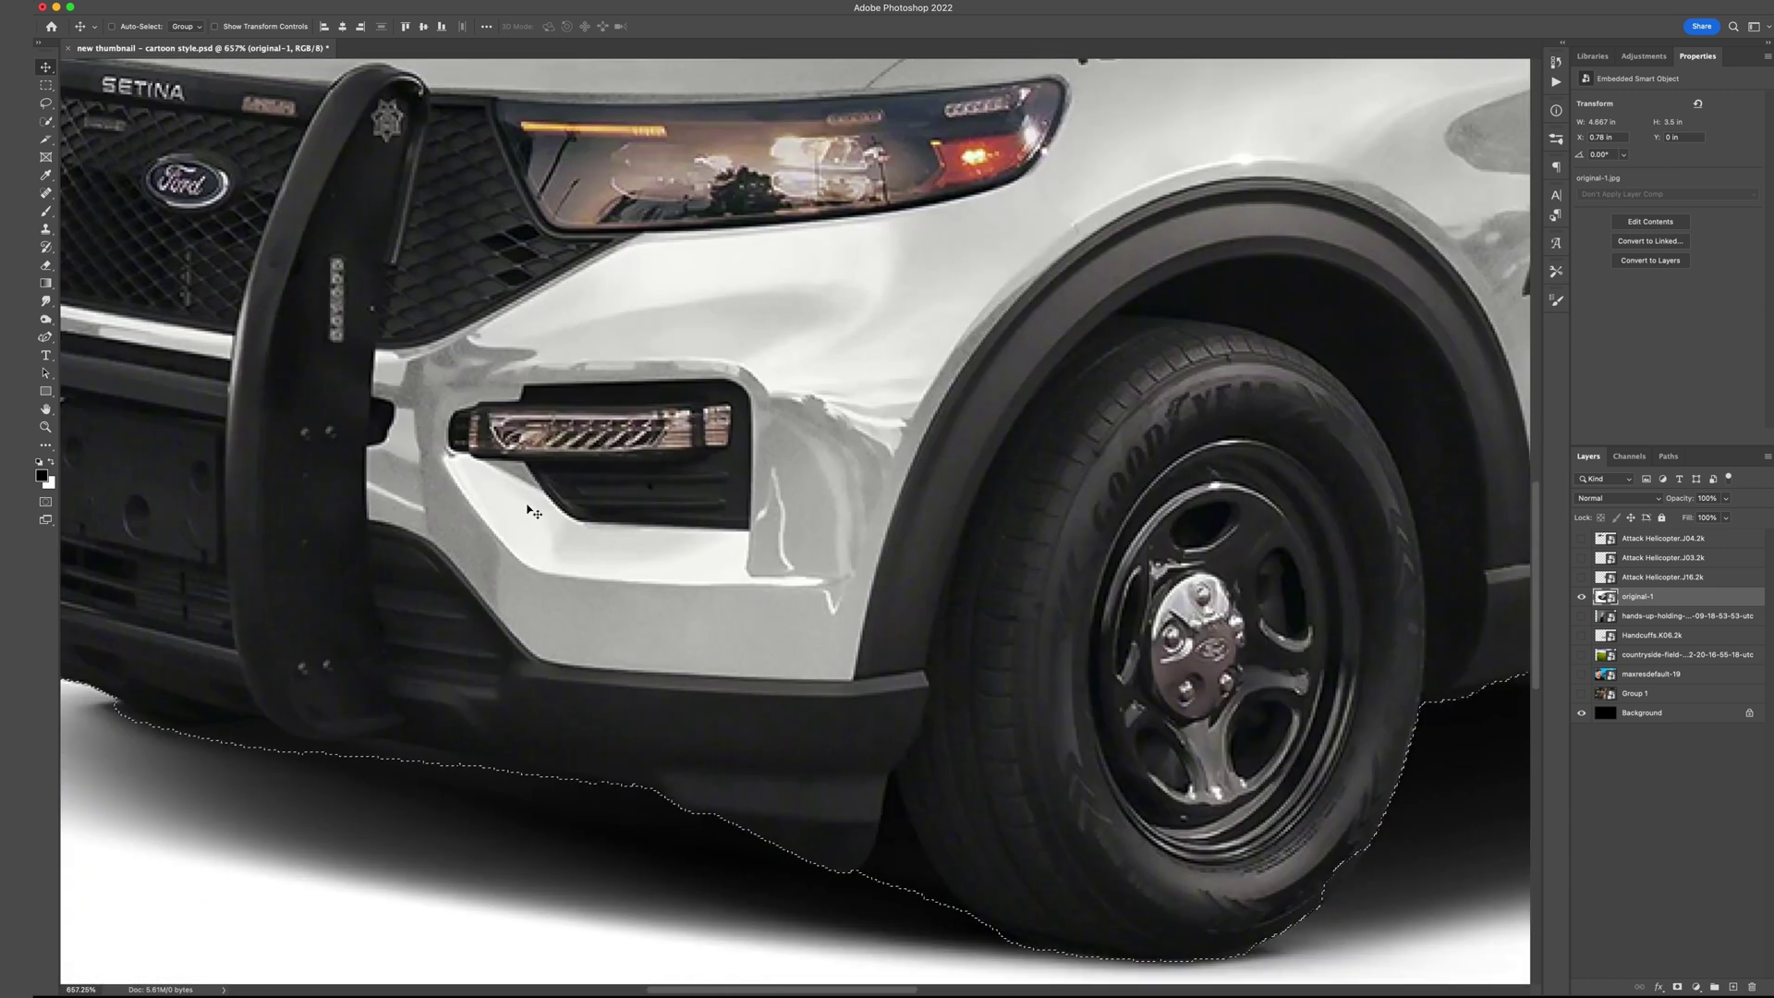
{"action": "scroll", "coordinate": [526, 511], "scroll_direction": "right", "scroll_amount": 10}
{"action": "scroll", "coordinate": [555, 508], "scroll_direction": "up", "scroll_amount": 10}
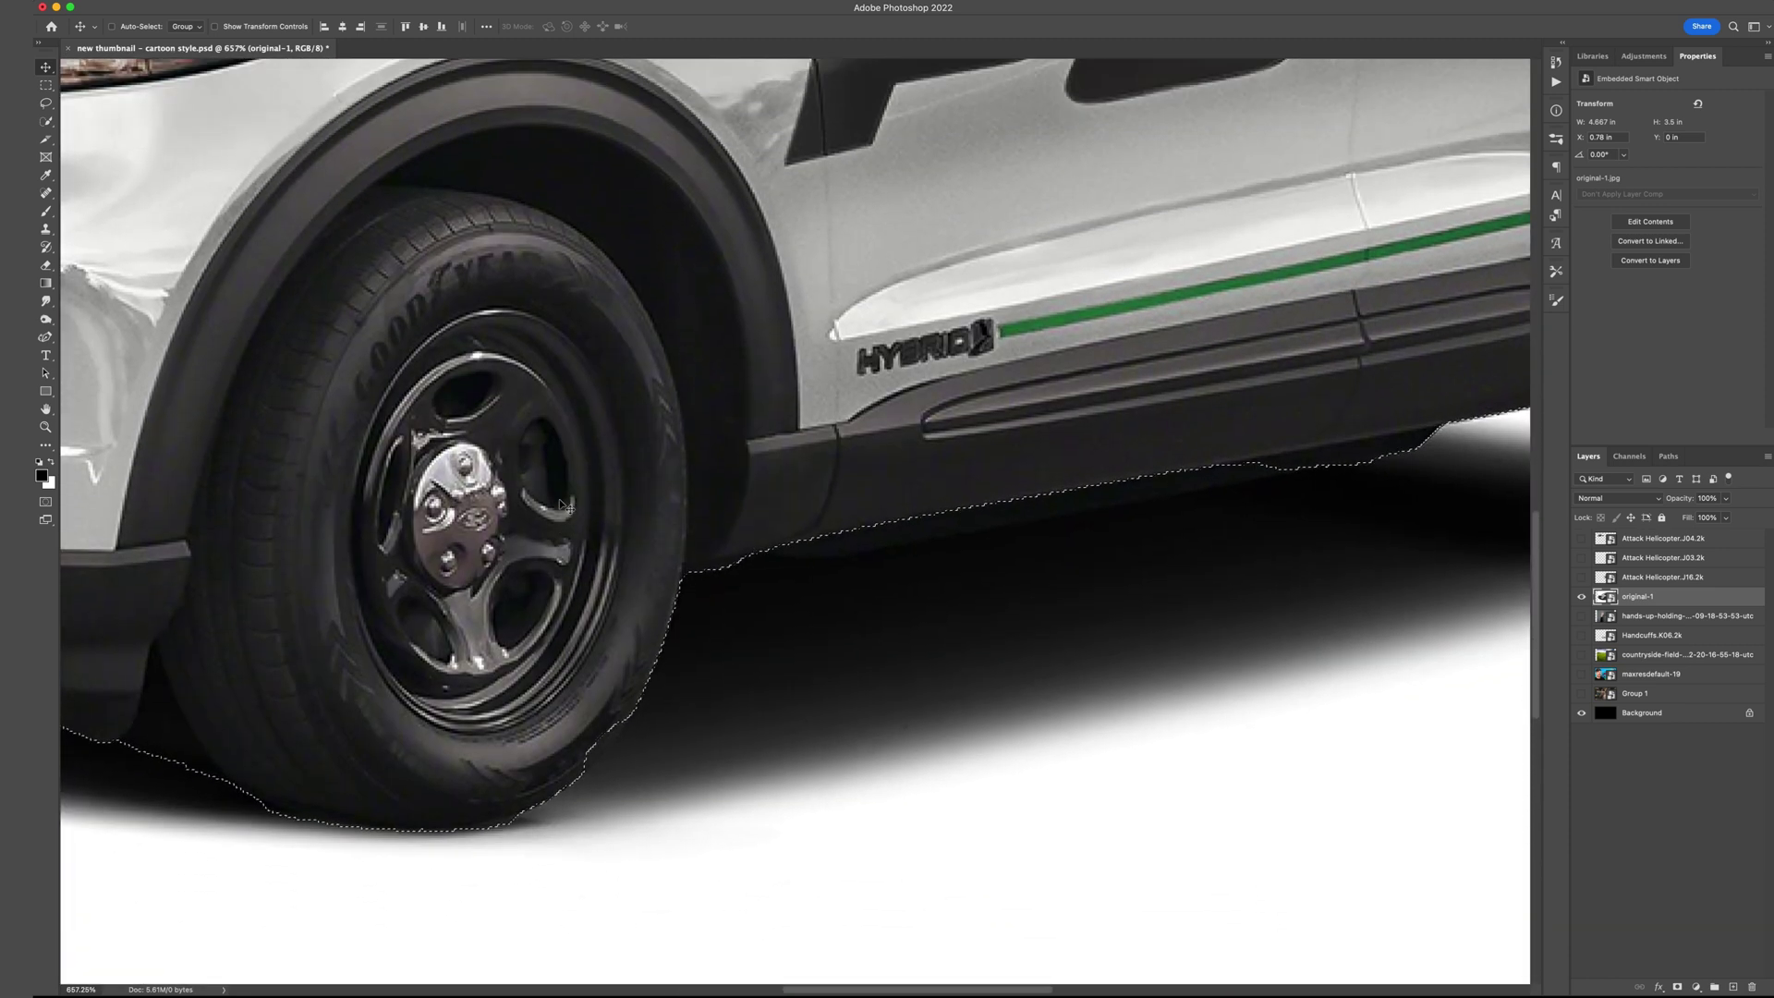
{"action": "scroll", "coordinate": [560, 502], "scroll_direction": "up", "scroll_amount": 10}
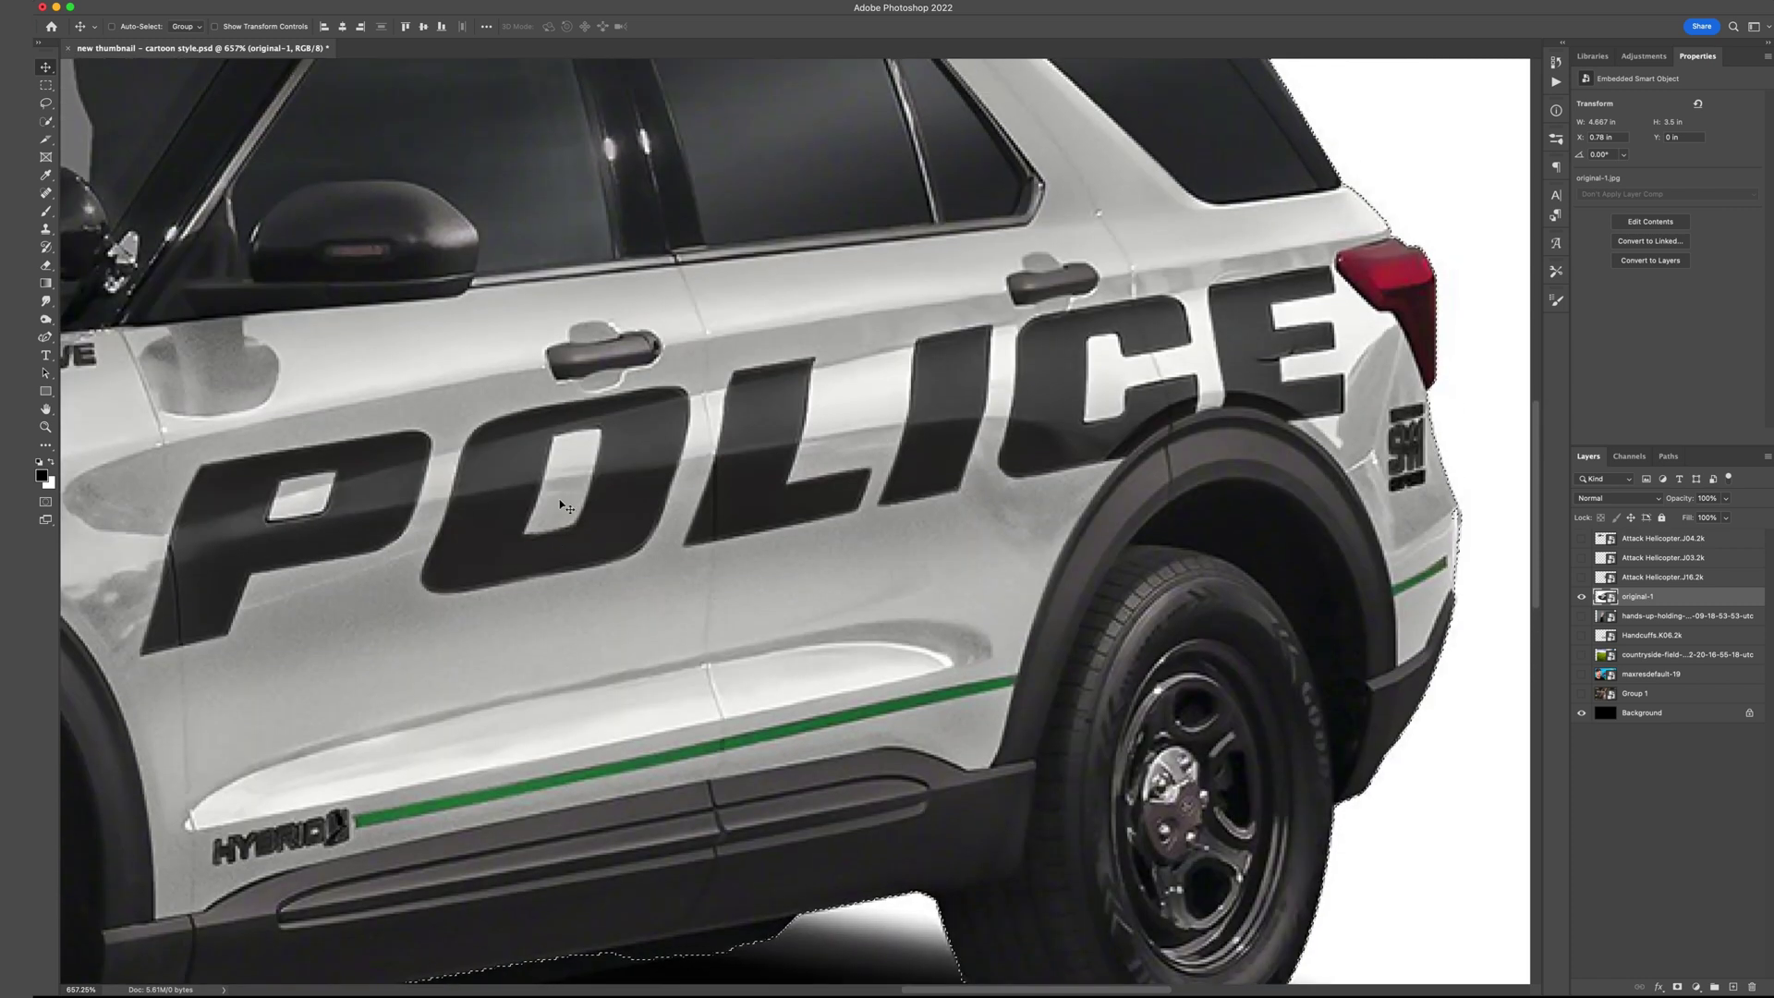
{"action": "scroll", "coordinate": [561, 501], "scroll_direction": "down", "scroll_amount": 5}
{"action": "scroll", "coordinate": [561, 501], "scroll_direction": "right", "scroll_amount": 3}
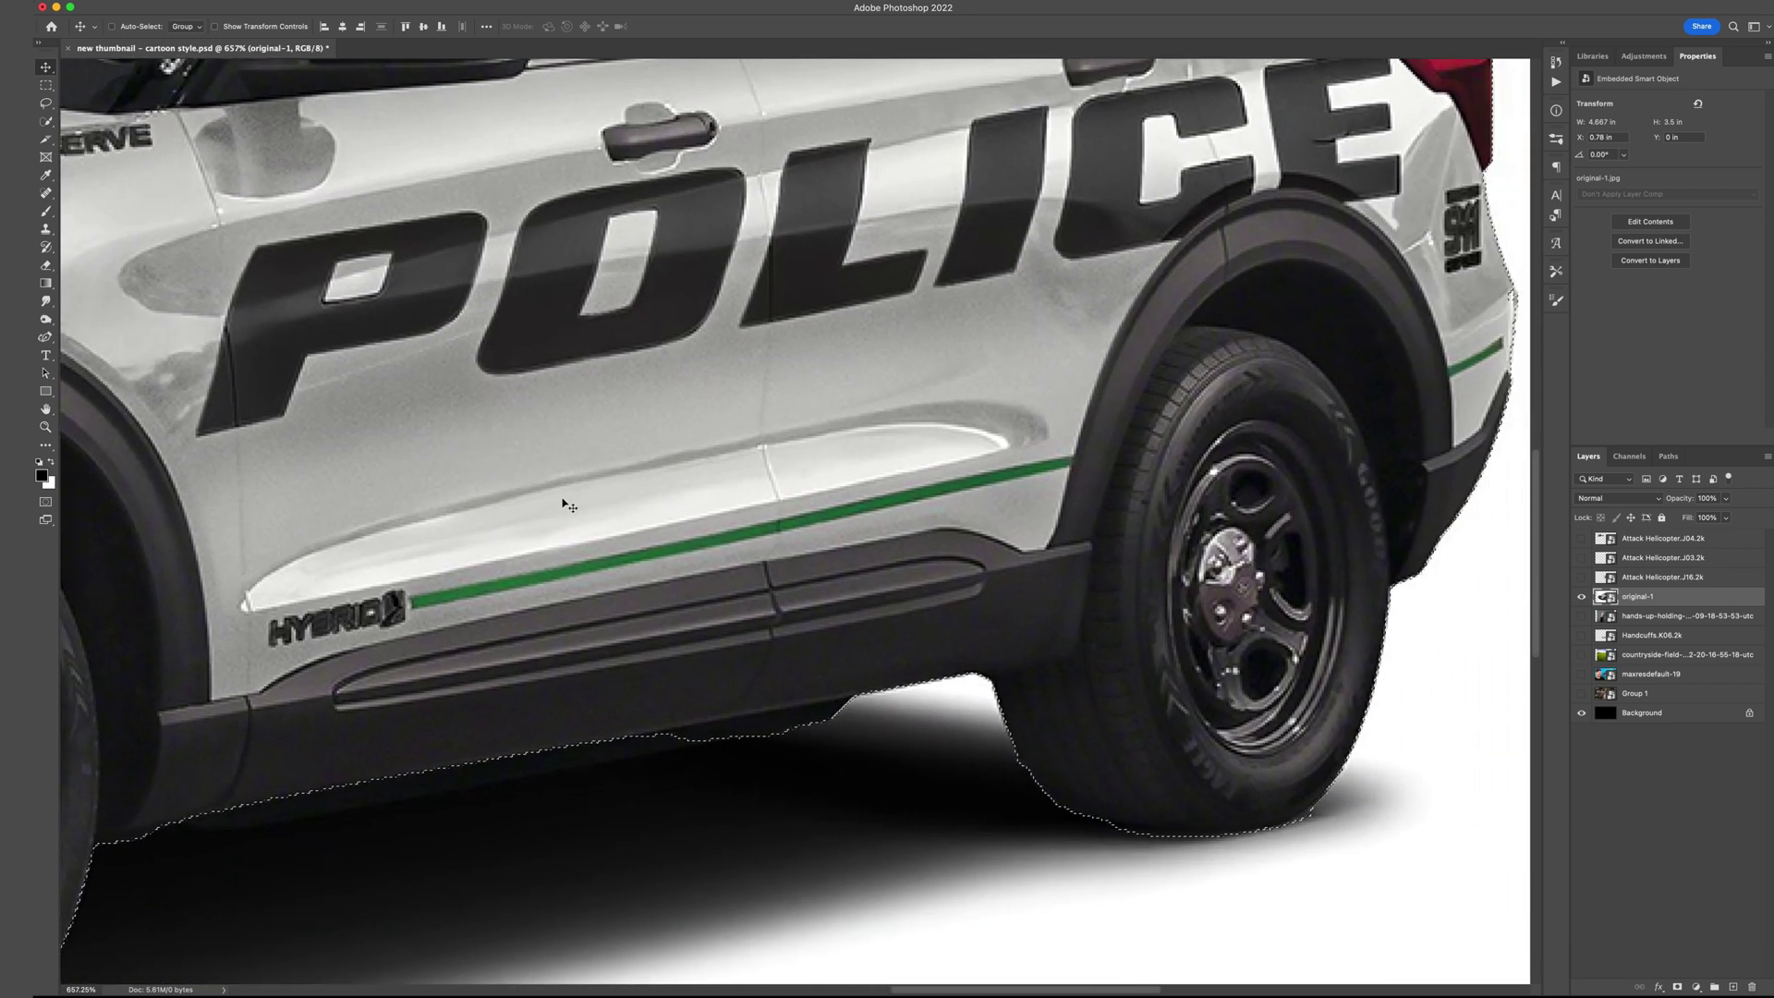
{"action": "key", "text": "super+0"}
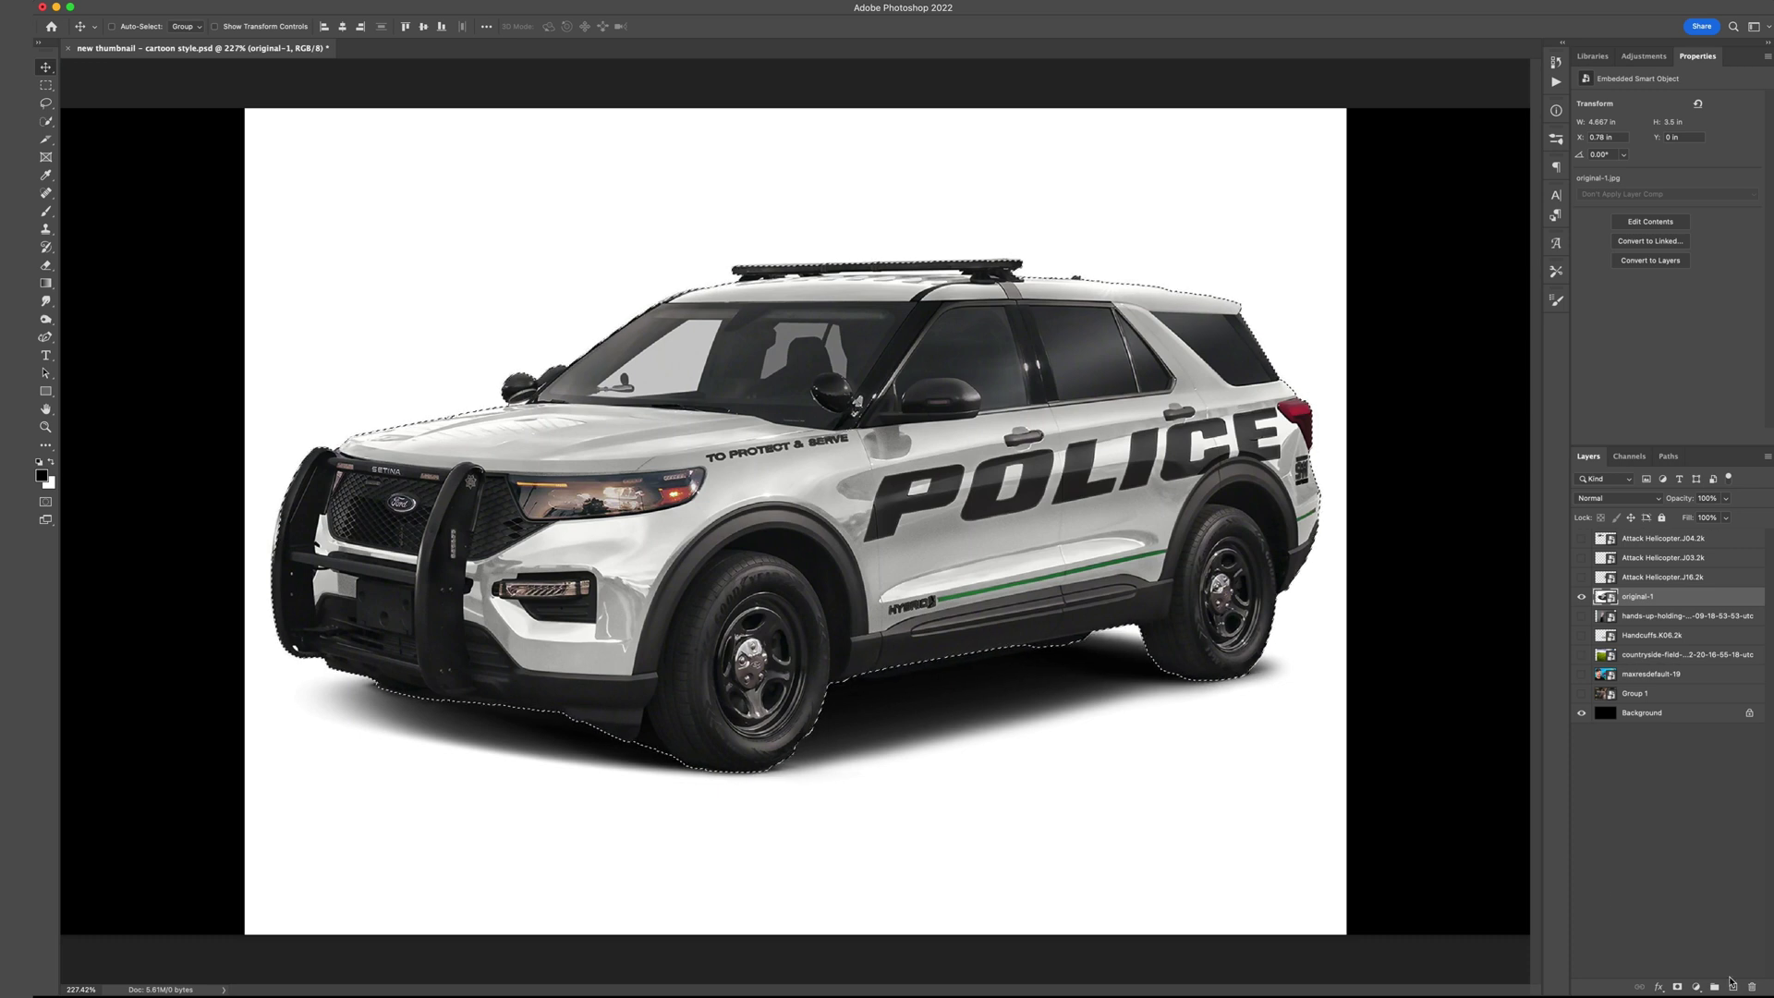
Add a layer mask to the original-1 layer from the car selection to hide its white background.
{"action": "left_click", "coordinate": [1677, 987]}
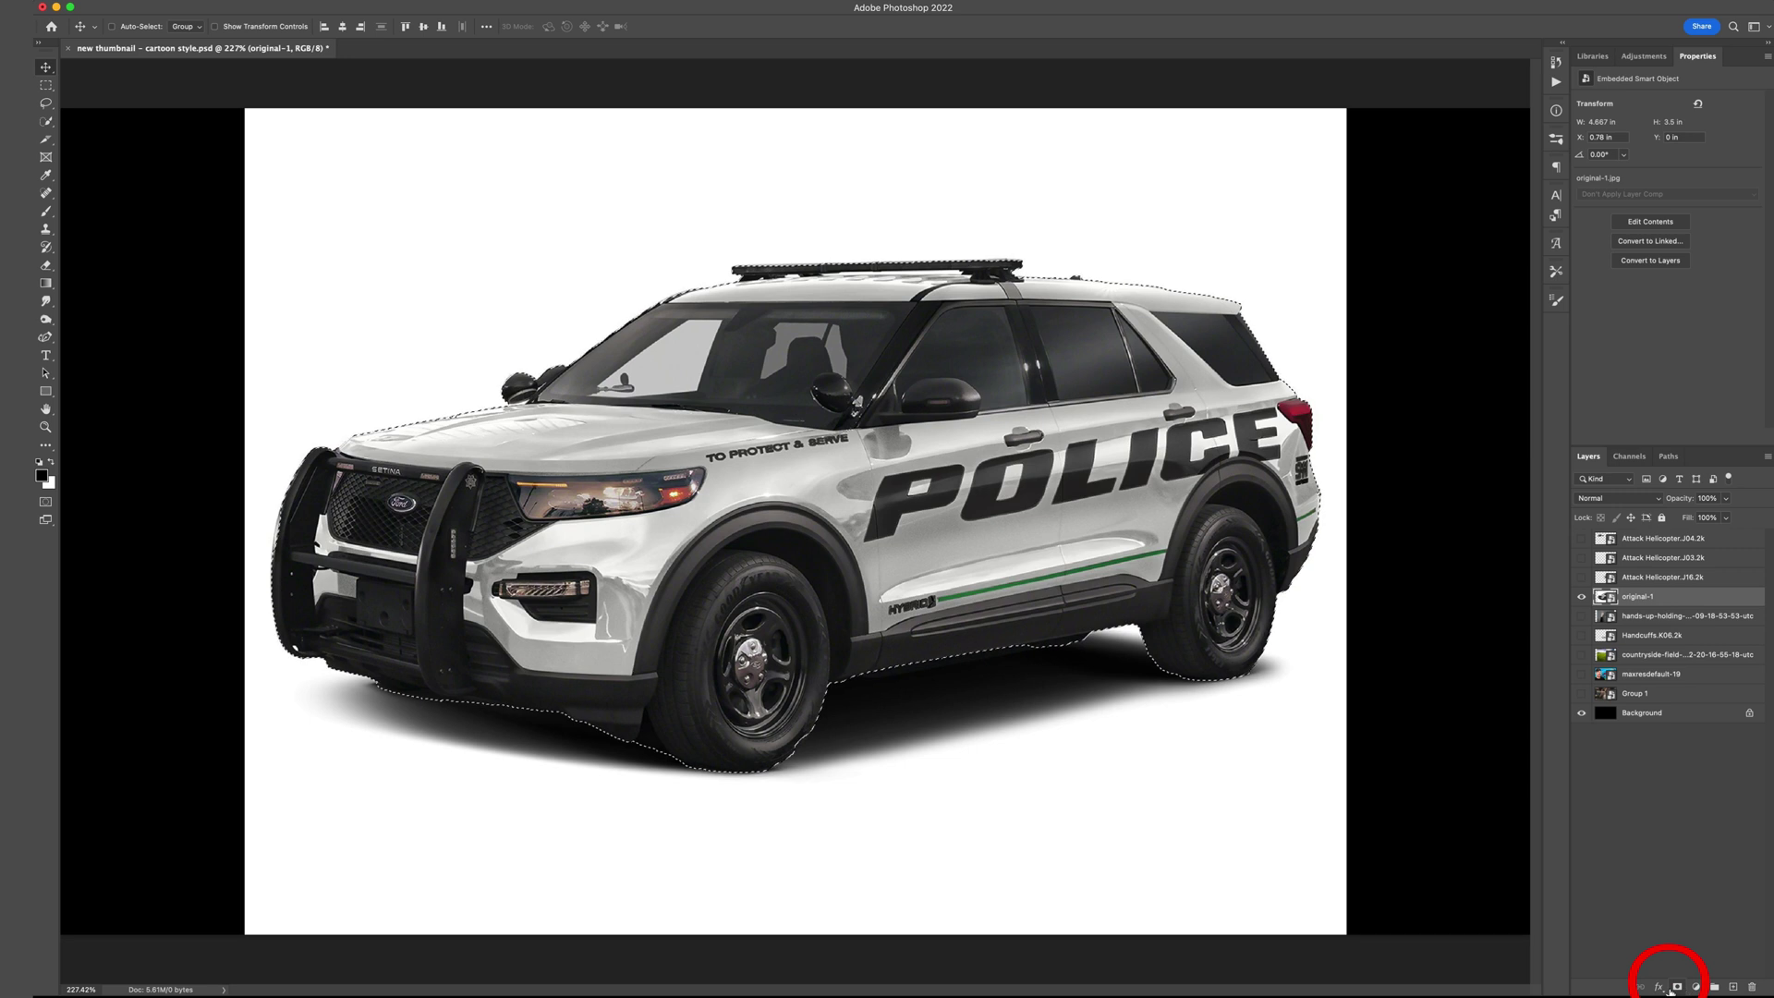
{"action": "left_click", "coordinate": [1677, 987]}
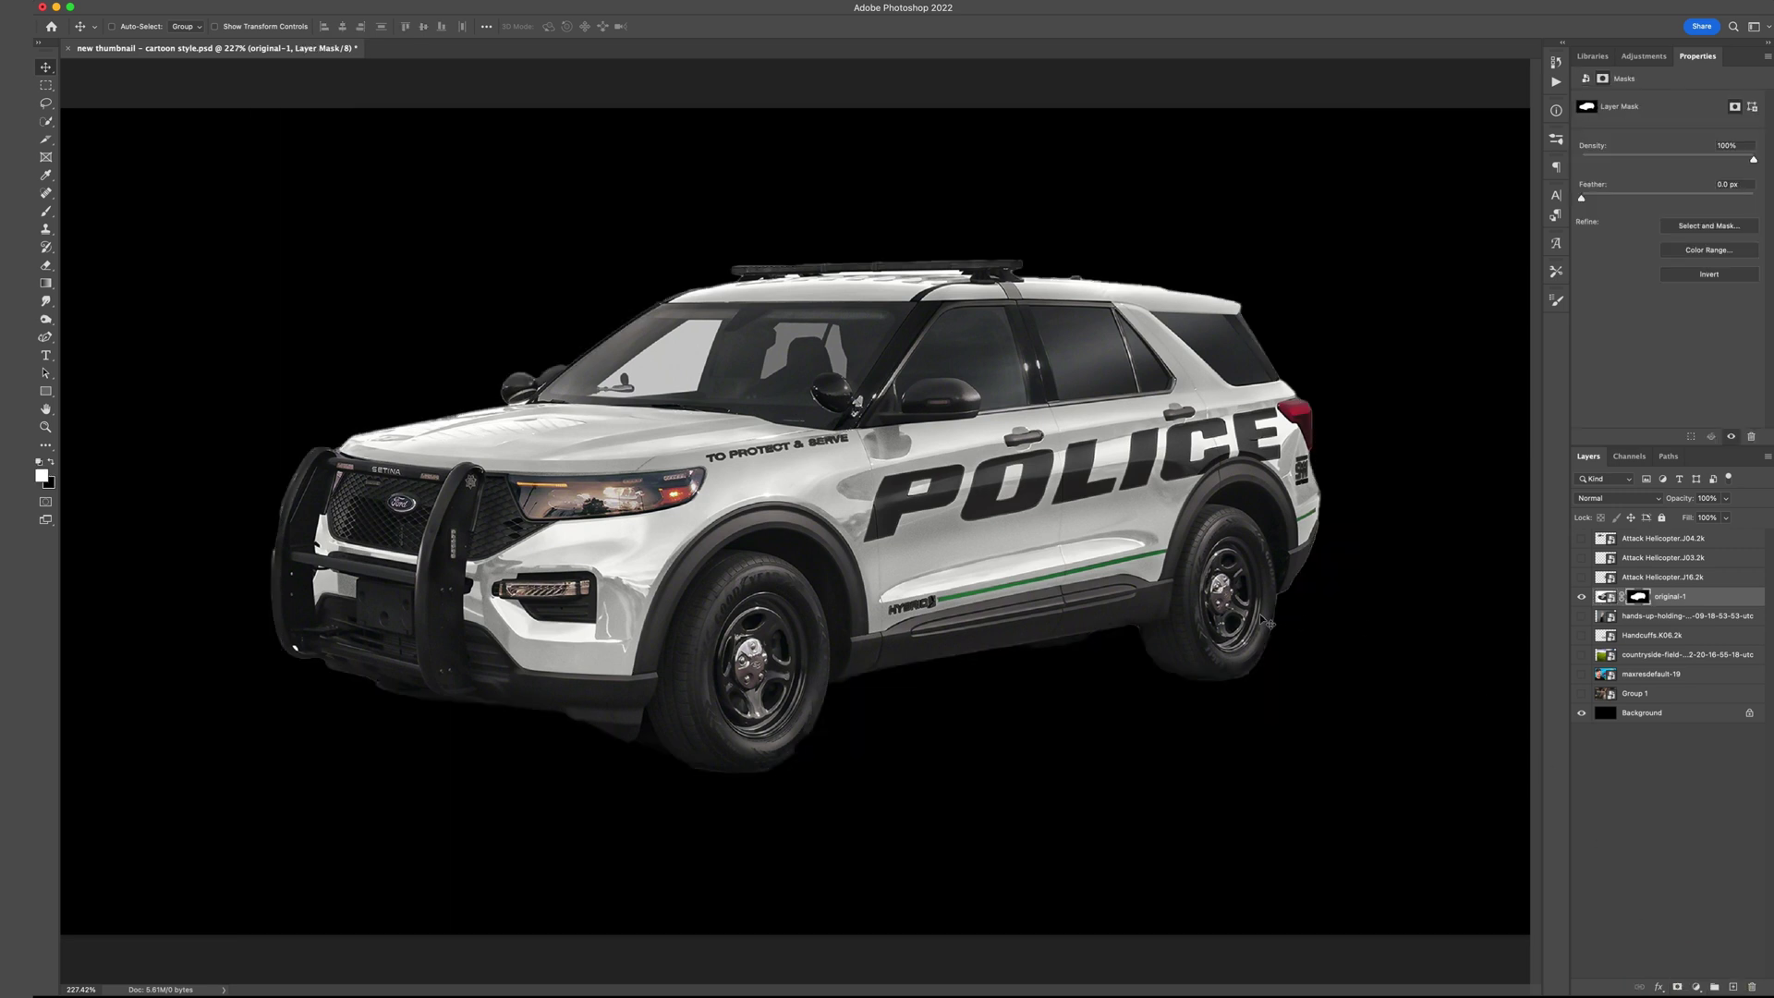
Set up the Brush tool with a small hard round preset and 100% flow for refining the car's mask.
{"action": "scroll", "coordinate": [1284, 652], "scroll_direction": "up", "scroll_amount": 10}
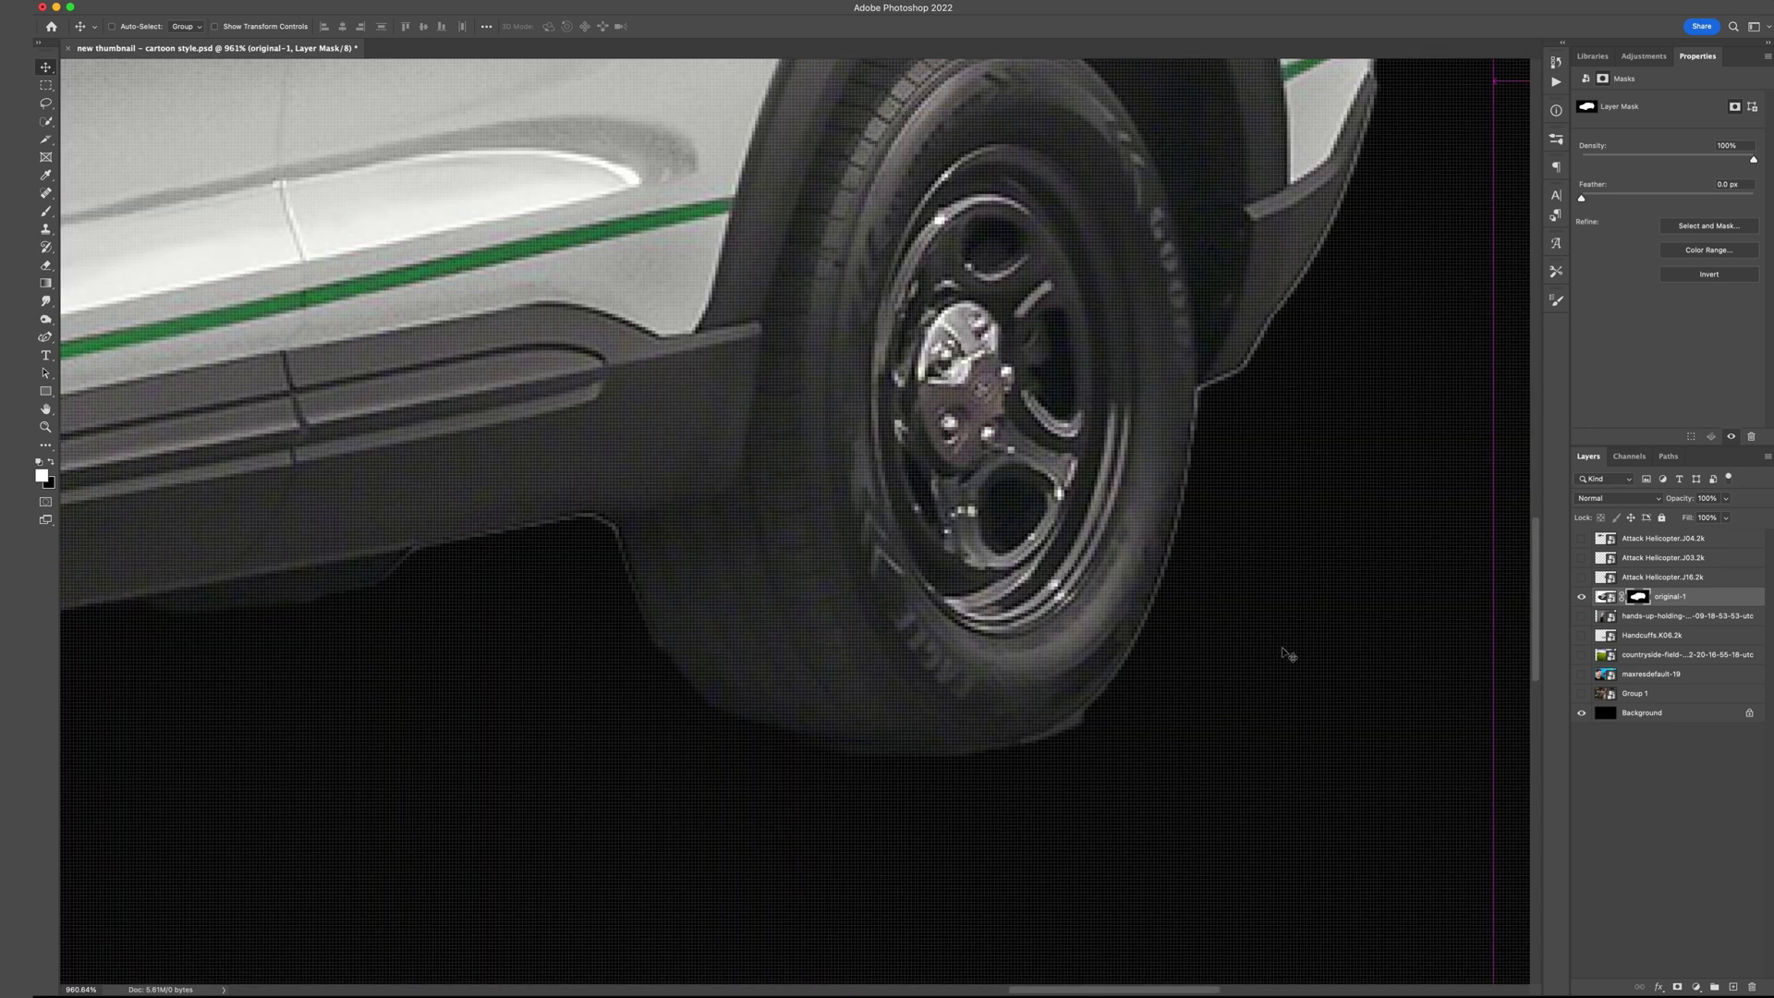
{"action": "scroll", "coordinate": [1289, 654], "scroll_direction": "down", "scroll_amount": 2}
{"action": "scroll", "coordinate": [1104, 501], "scroll_direction": "up", "scroll_amount": 2}
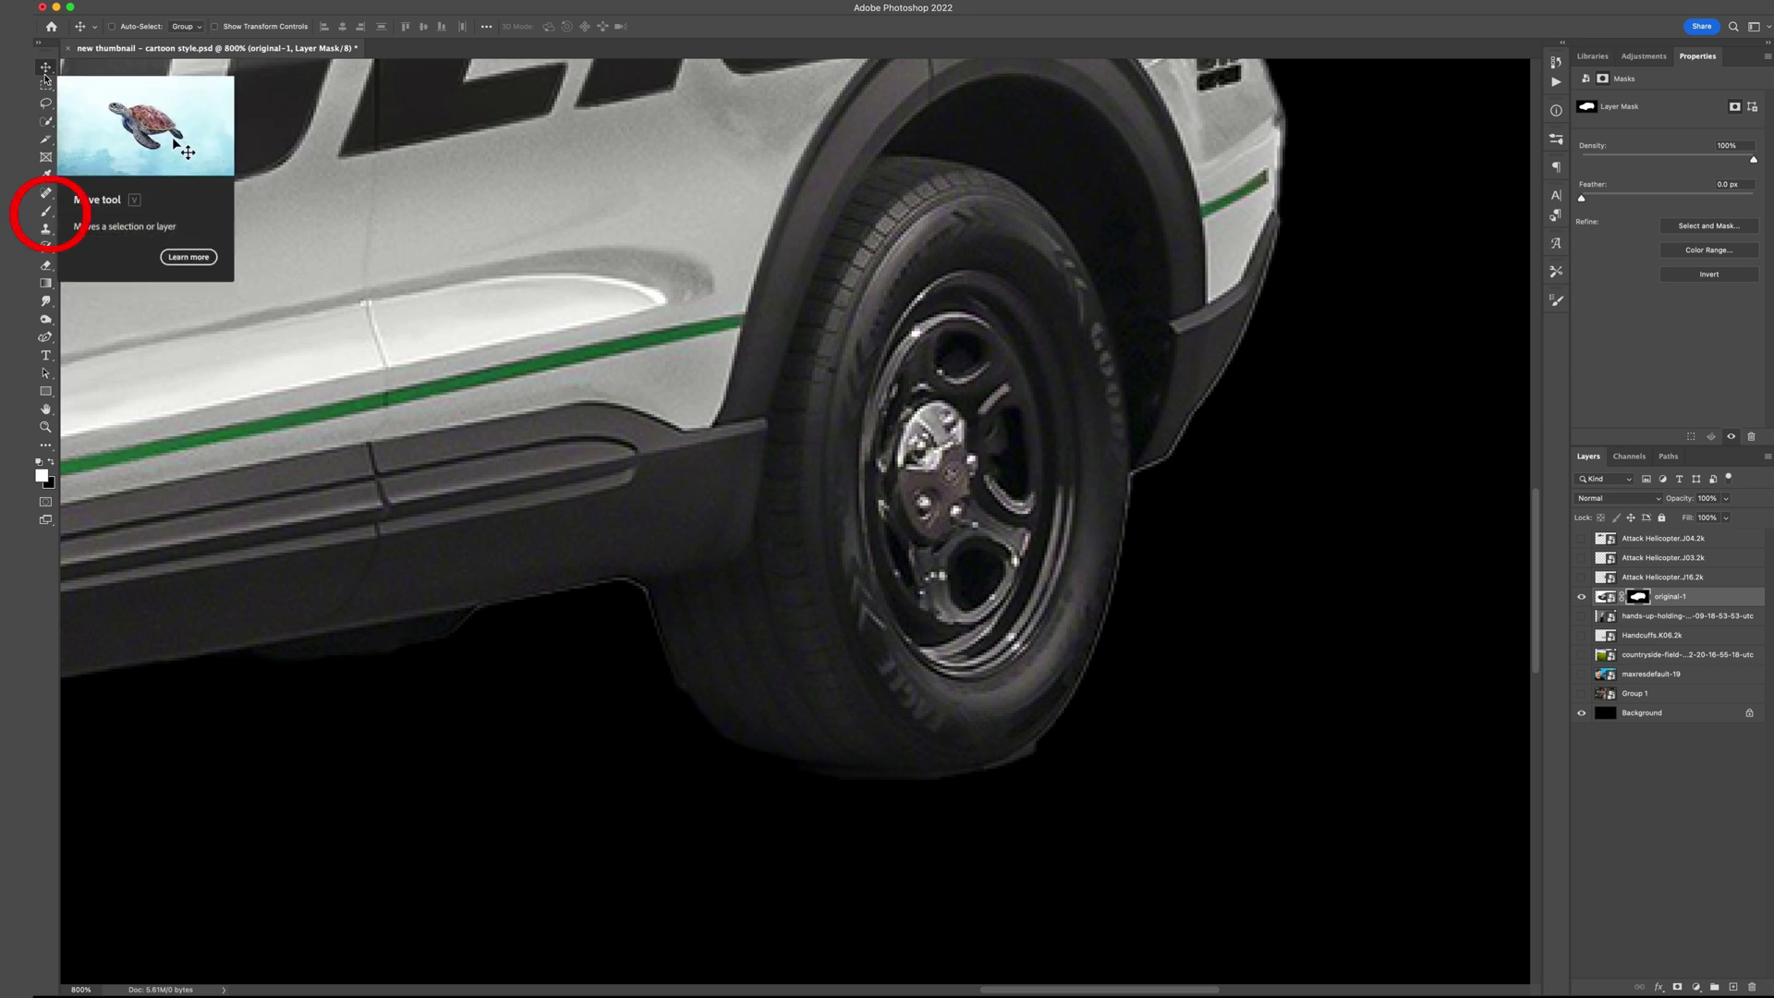
{"action": "left_click", "coordinate": [46, 213]}
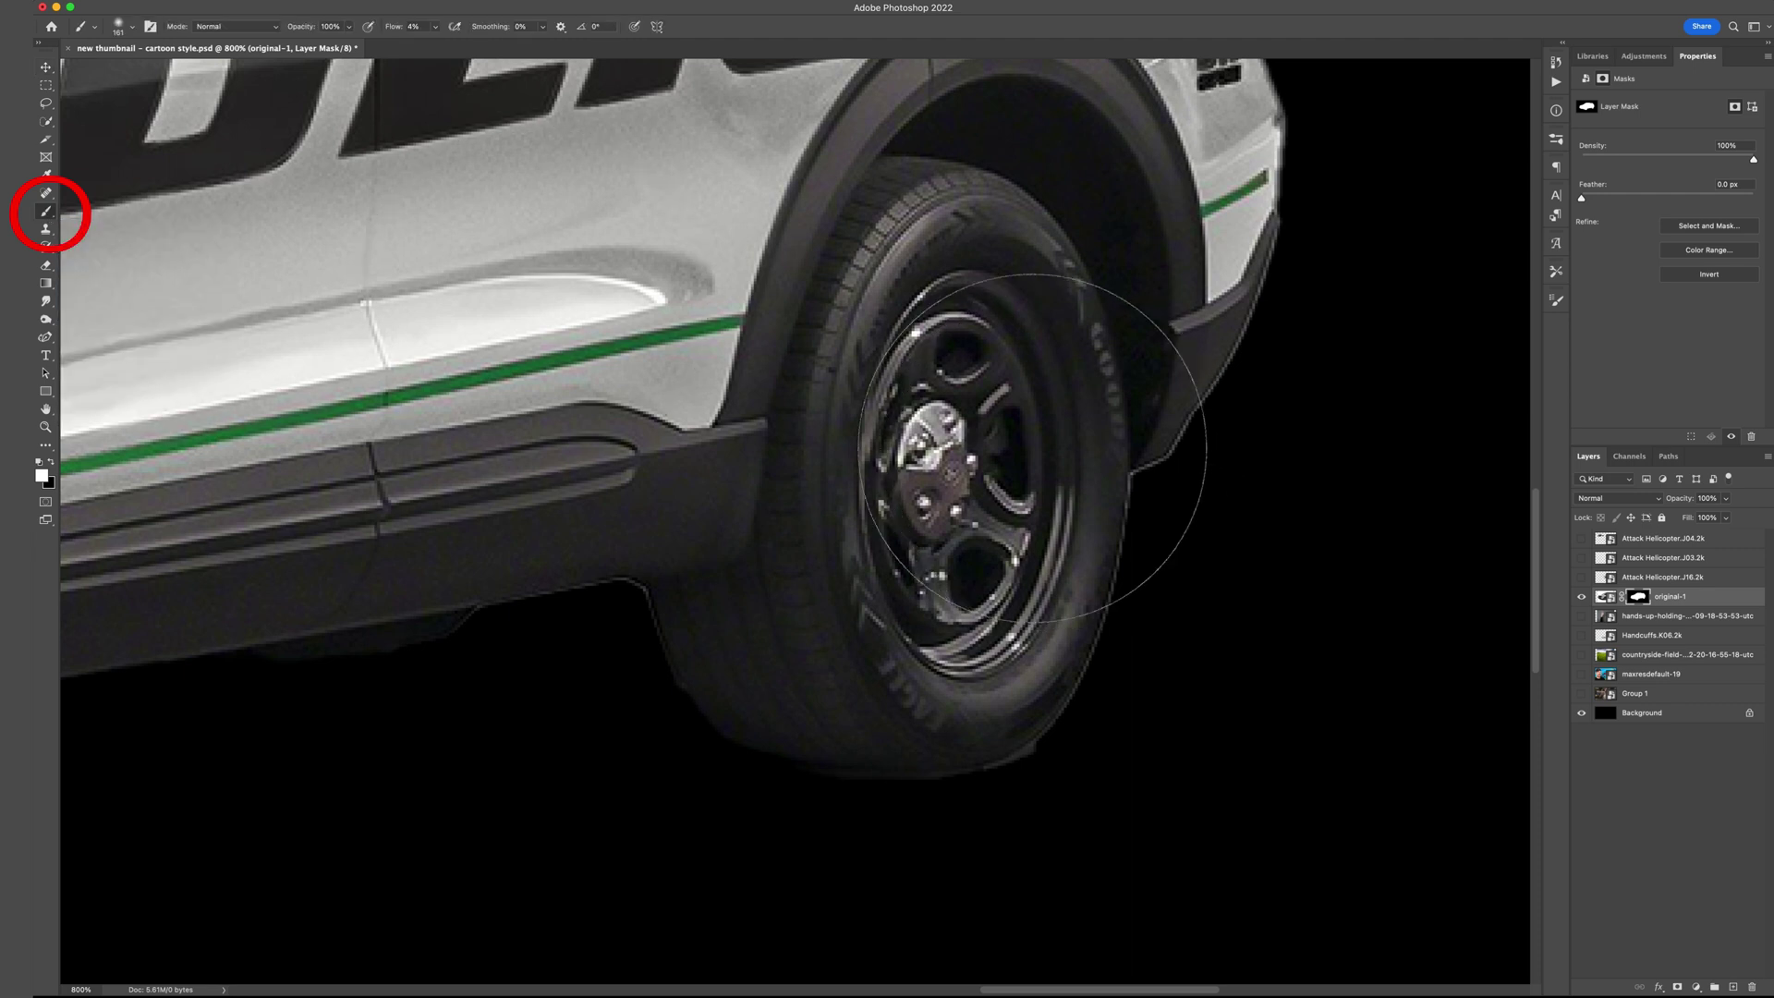
{"action": "right_click", "coordinate": [988, 443]}
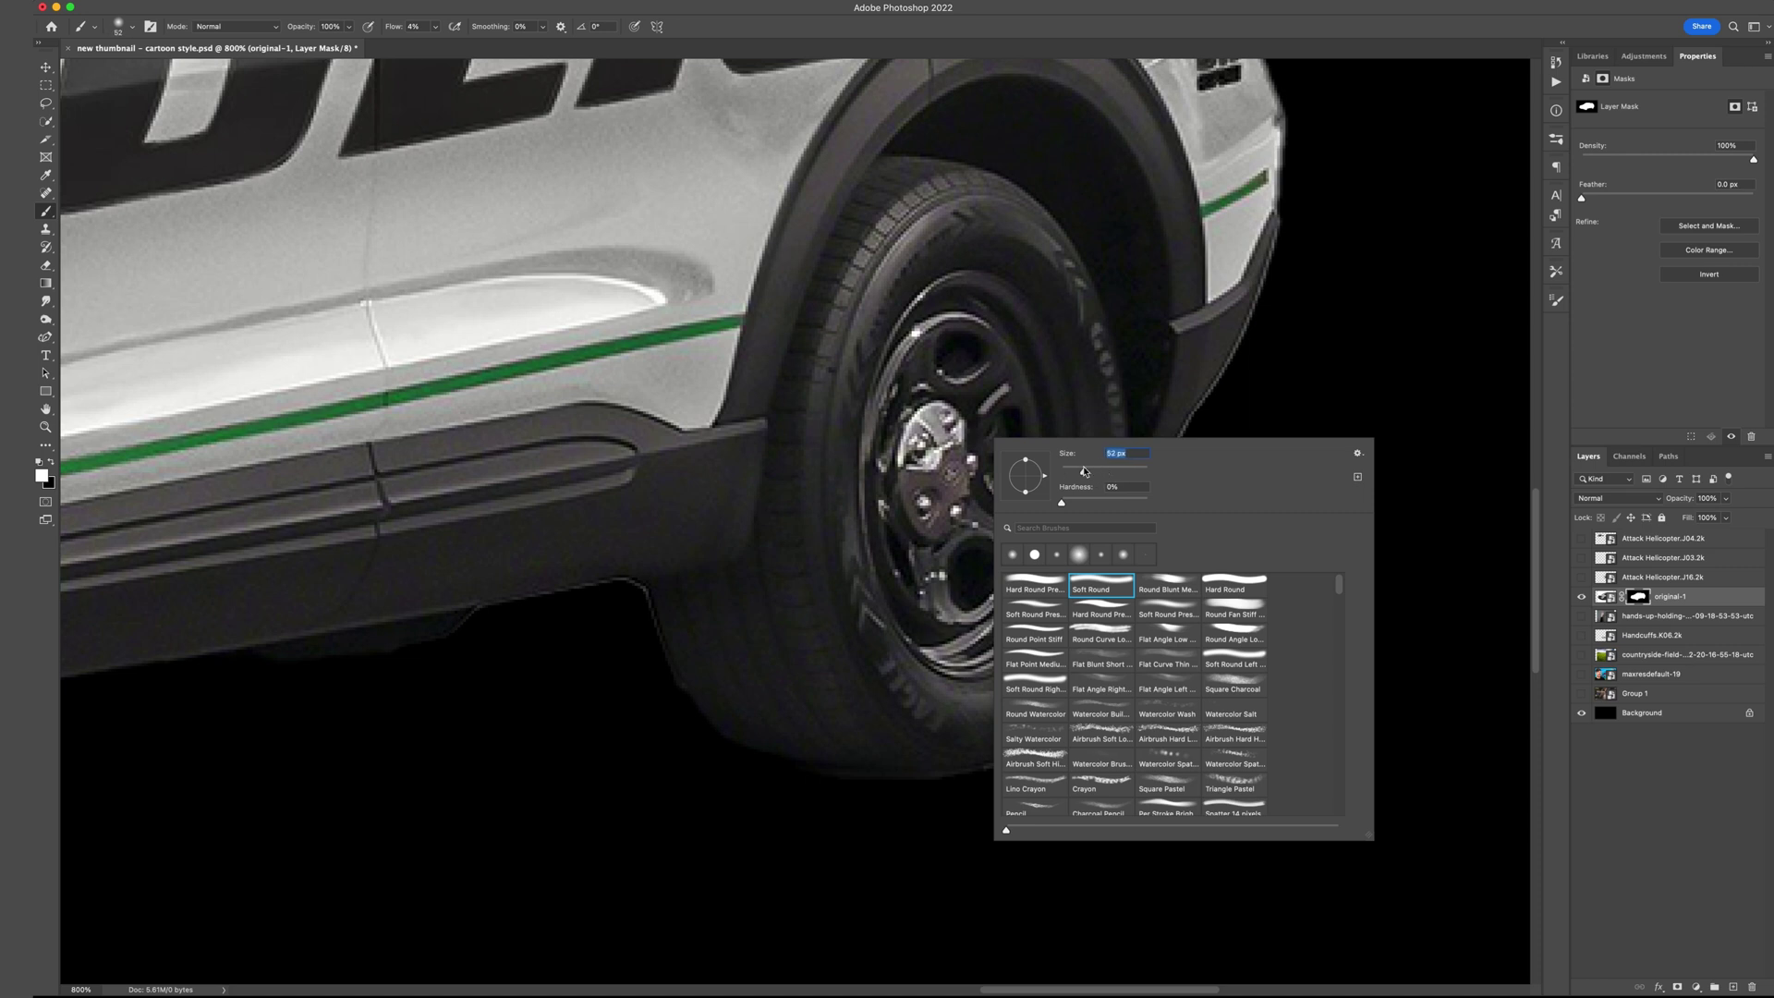
{"action": "left_click", "coordinate": [1049, 586]}
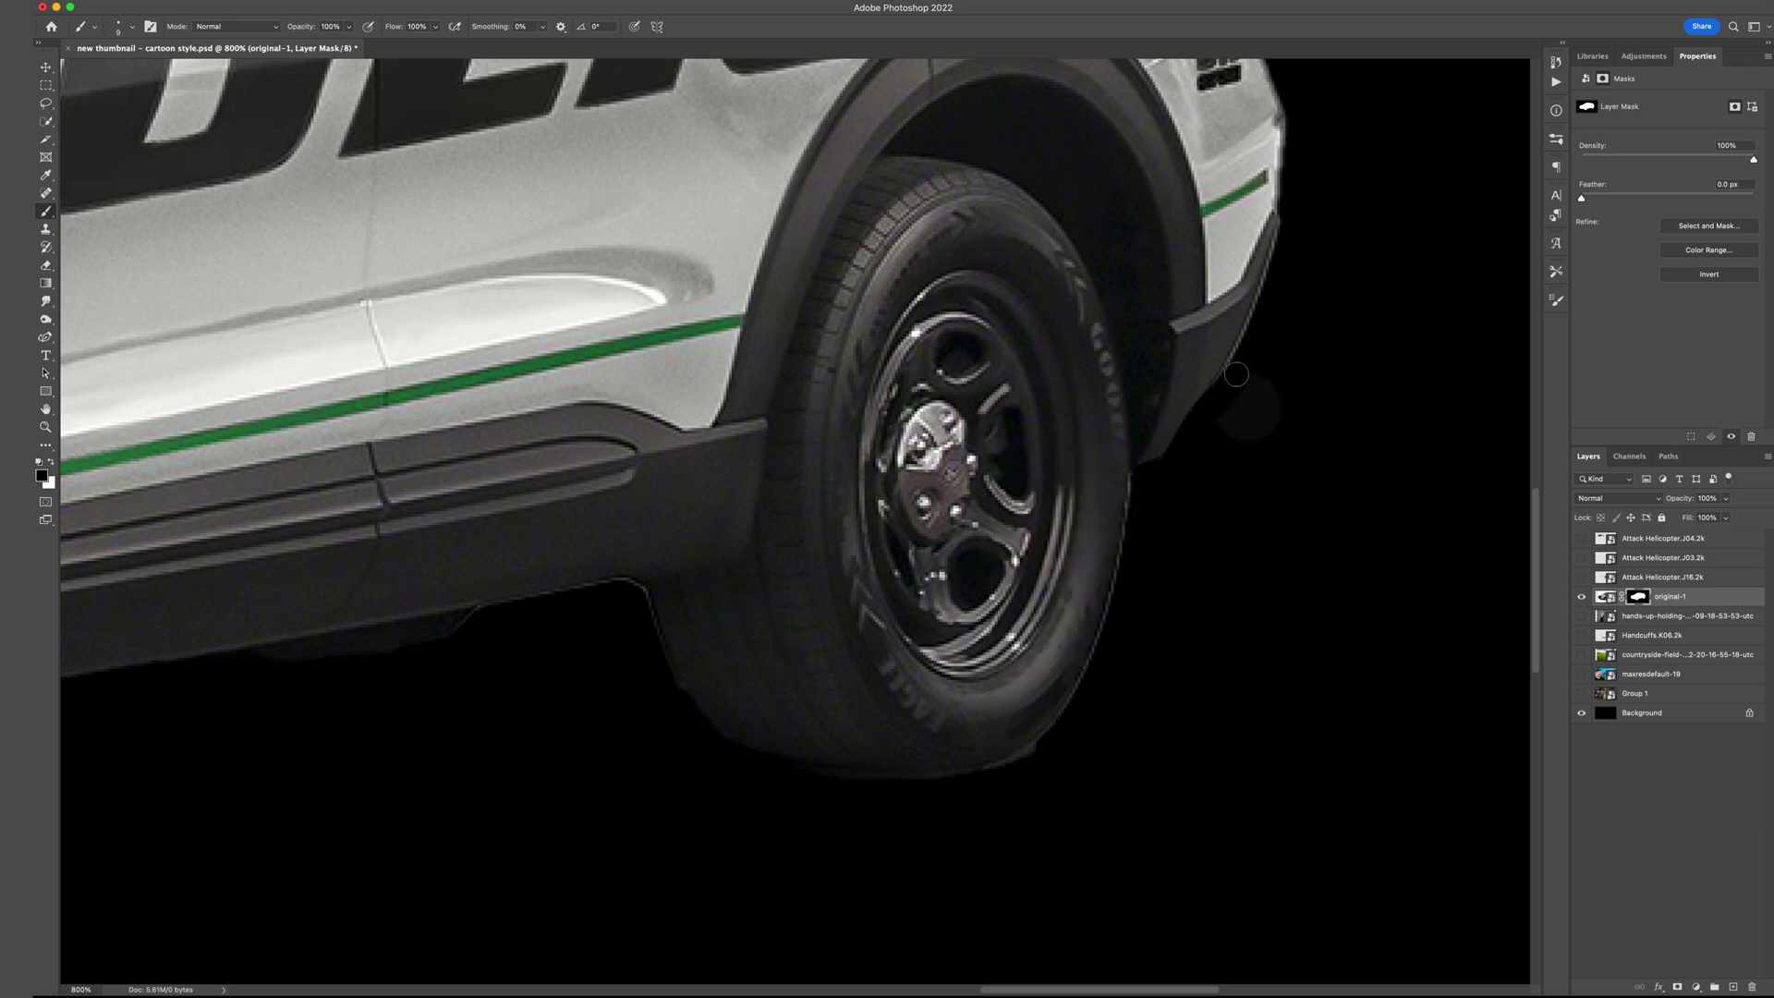
Paint black on the original-1 mask along the rear wheel, underside and front of the car to clean the cutout edge.
{"action": "mouse_move", "coordinate": [1138, 484]}
{"action": "left_mouse_down"}
{"action": "mouse_move", "coordinate": [1111, 626]}
{"action": "mouse_move", "coordinate": [1017, 765]}
{"action": "mouse_move", "coordinate": [795, 770]}
{"action": "left_mouse_up"}
{"action": "scroll", "coordinate": [978, 712], "scroll_direction": "left", "scroll_amount": 5}
{"action": "key", "text": "x"}
{"action": "scroll", "coordinate": [527, 705], "scroll_direction": "left", "scroll_amount": 8}
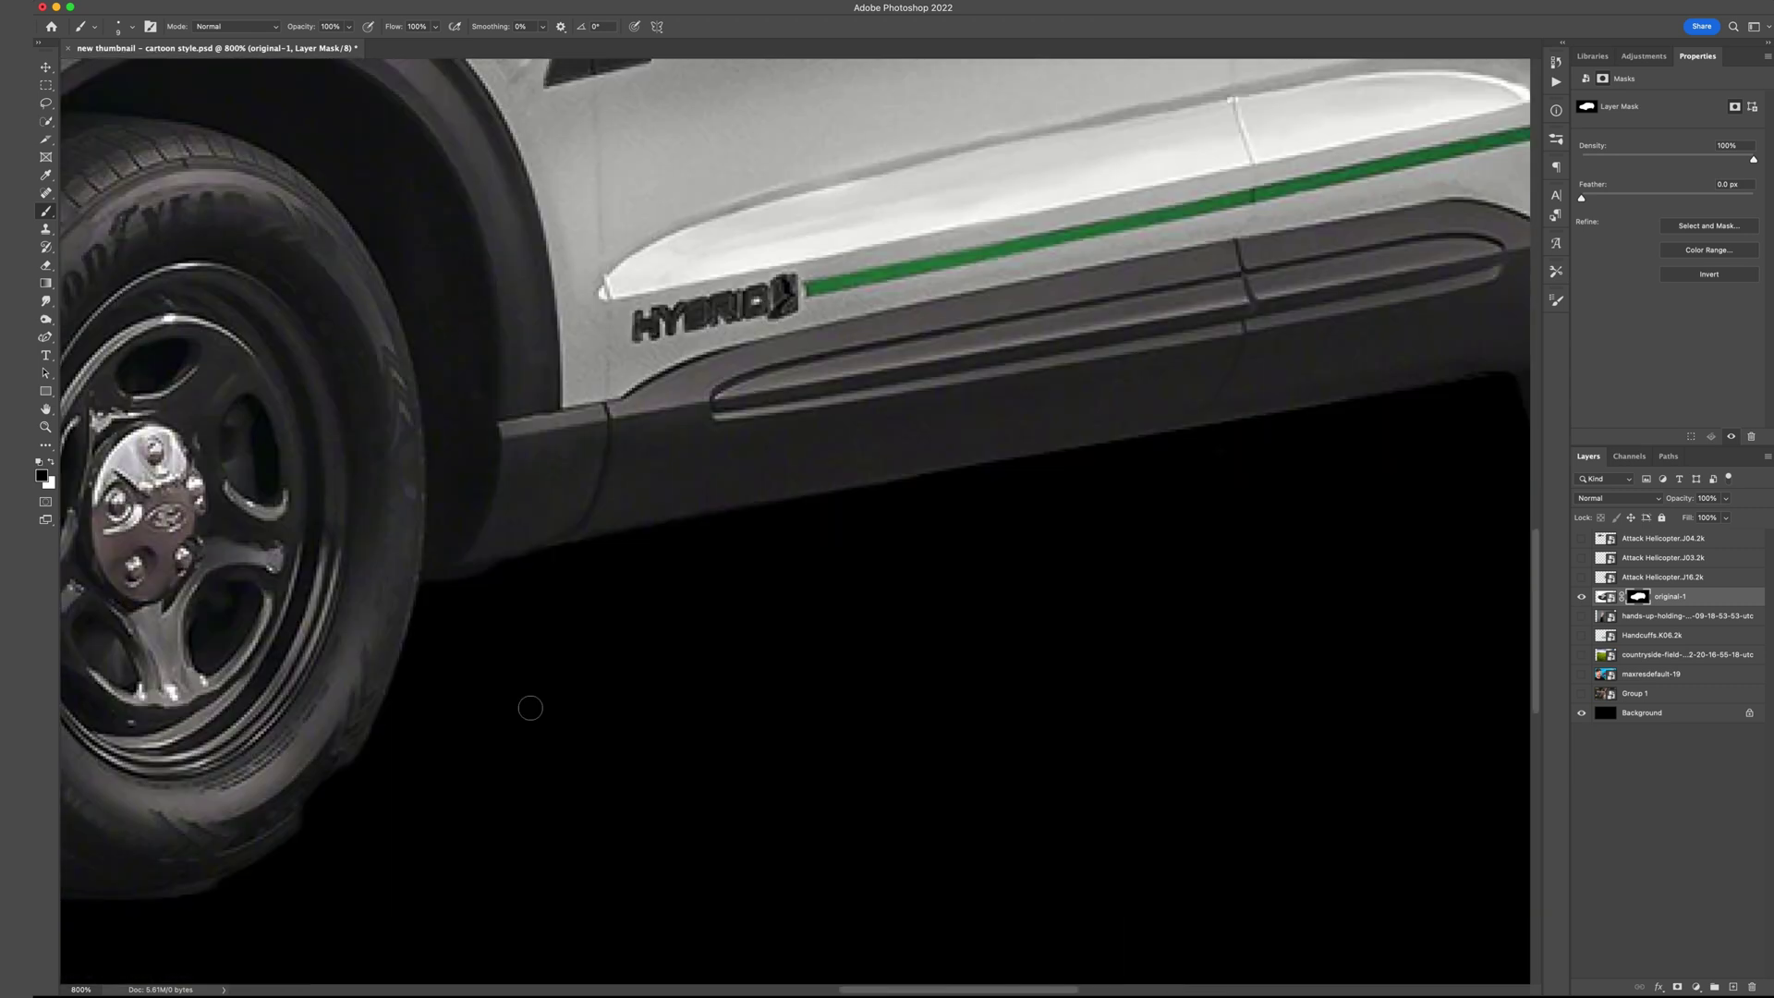
{"action": "key", "text": "x"}
{"action": "scroll", "coordinate": [360, 721], "scroll_direction": "left", "scroll_amount": 5}
{"action": "scroll", "coordinate": [513, 734], "scroll_direction": "left", "scroll_amount": 10}
{"action": "left_click_drag", "start_coordinate": [1114, 486], "coordinate": [312, 365]}
Reduce the brush size and paint out the remaining fringe around the hood, spotlight and windshield pillar on the car's mask.
{"action": "scroll", "coordinate": [312, 365], "scroll_direction": "up", "scroll_amount": 10}
{"action": "key", "text": "bracketleft"}
{"action": "key", "text": "bracketleft"}
{"action": "key", "text": "bracketleft"}
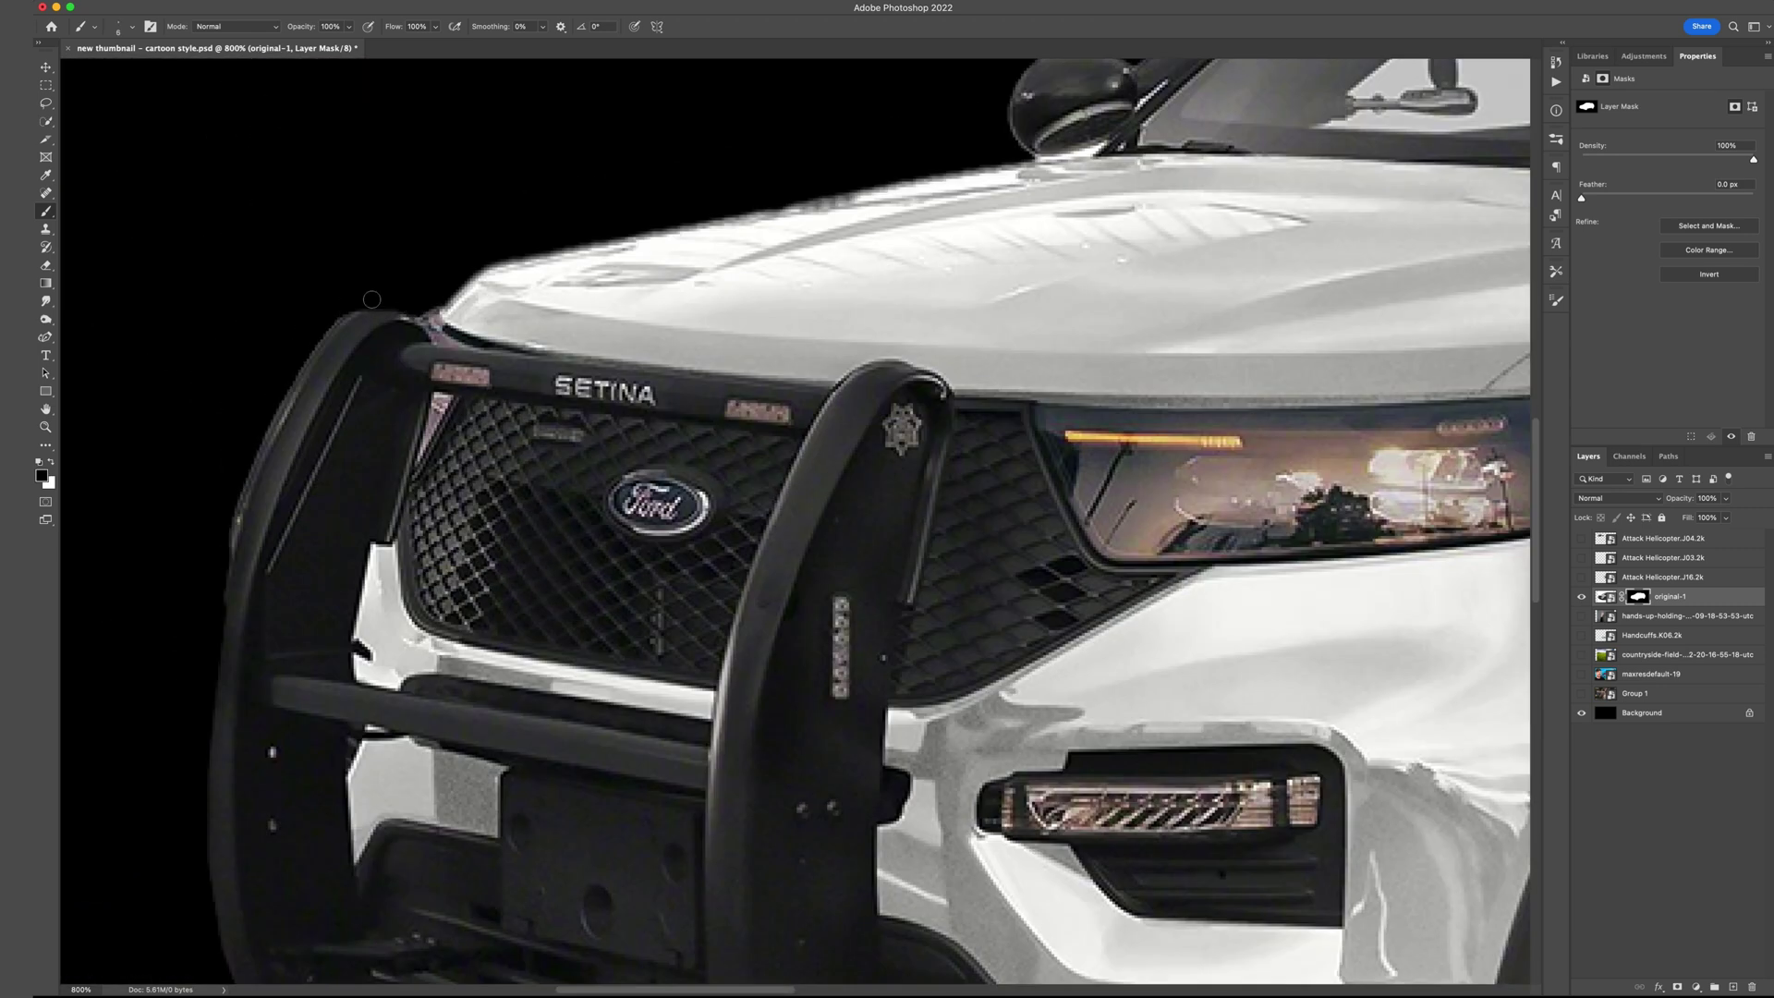
{"action": "key", "text": "bracketleft"}
{"action": "key", "text": "bracketleft"}
{"action": "scroll", "coordinate": [376, 384], "scroll_direction": "up", "scroll_amount": 5}
{"action": "scroll", "coordinate": [475, 476], "scroll_direction": "down", "scroll_amount": 3}
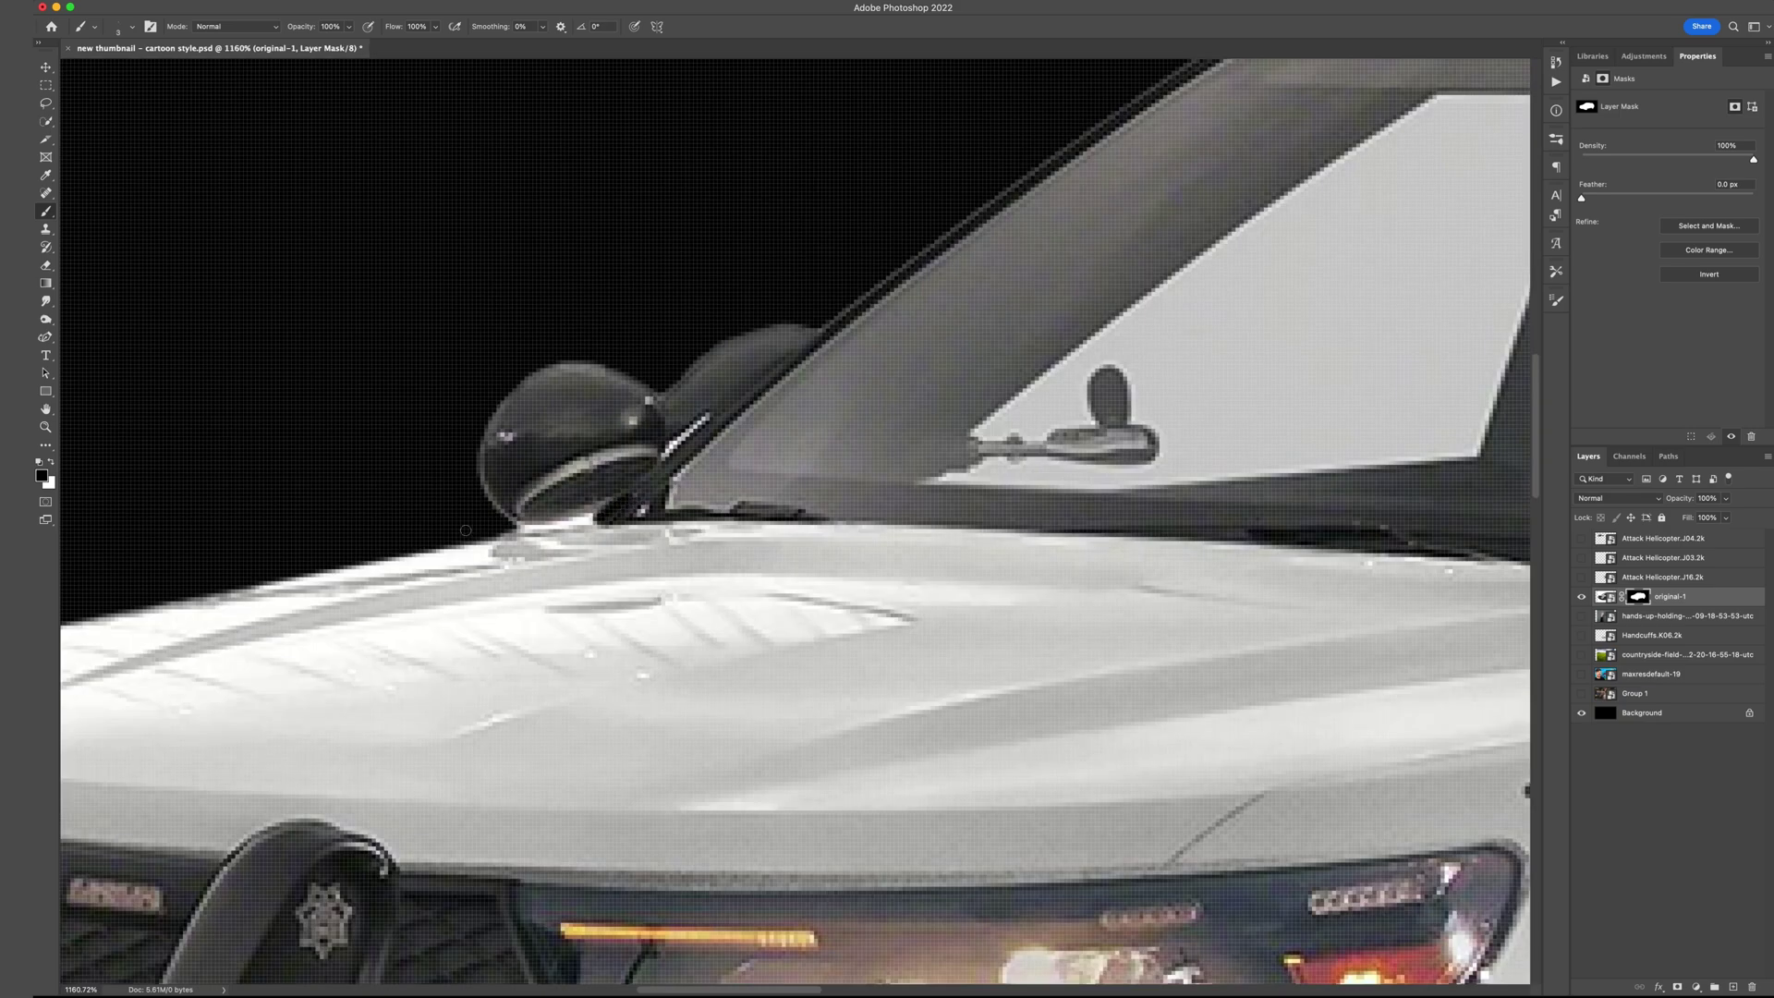
{"action": "mouse_move", "coordinate": [475, 475]}
{"action": "left_mouse_down"}
{"action": "mouse_move", "coordinate": [647, 370]}
{"action": "mouse_move", "coordinate": [823, 328]}
{"action": "left_mouse_up"}
{"action": "scroll", "coordinate": [822, 329], "scroll_direction": "right", "scroll_amount": 10}
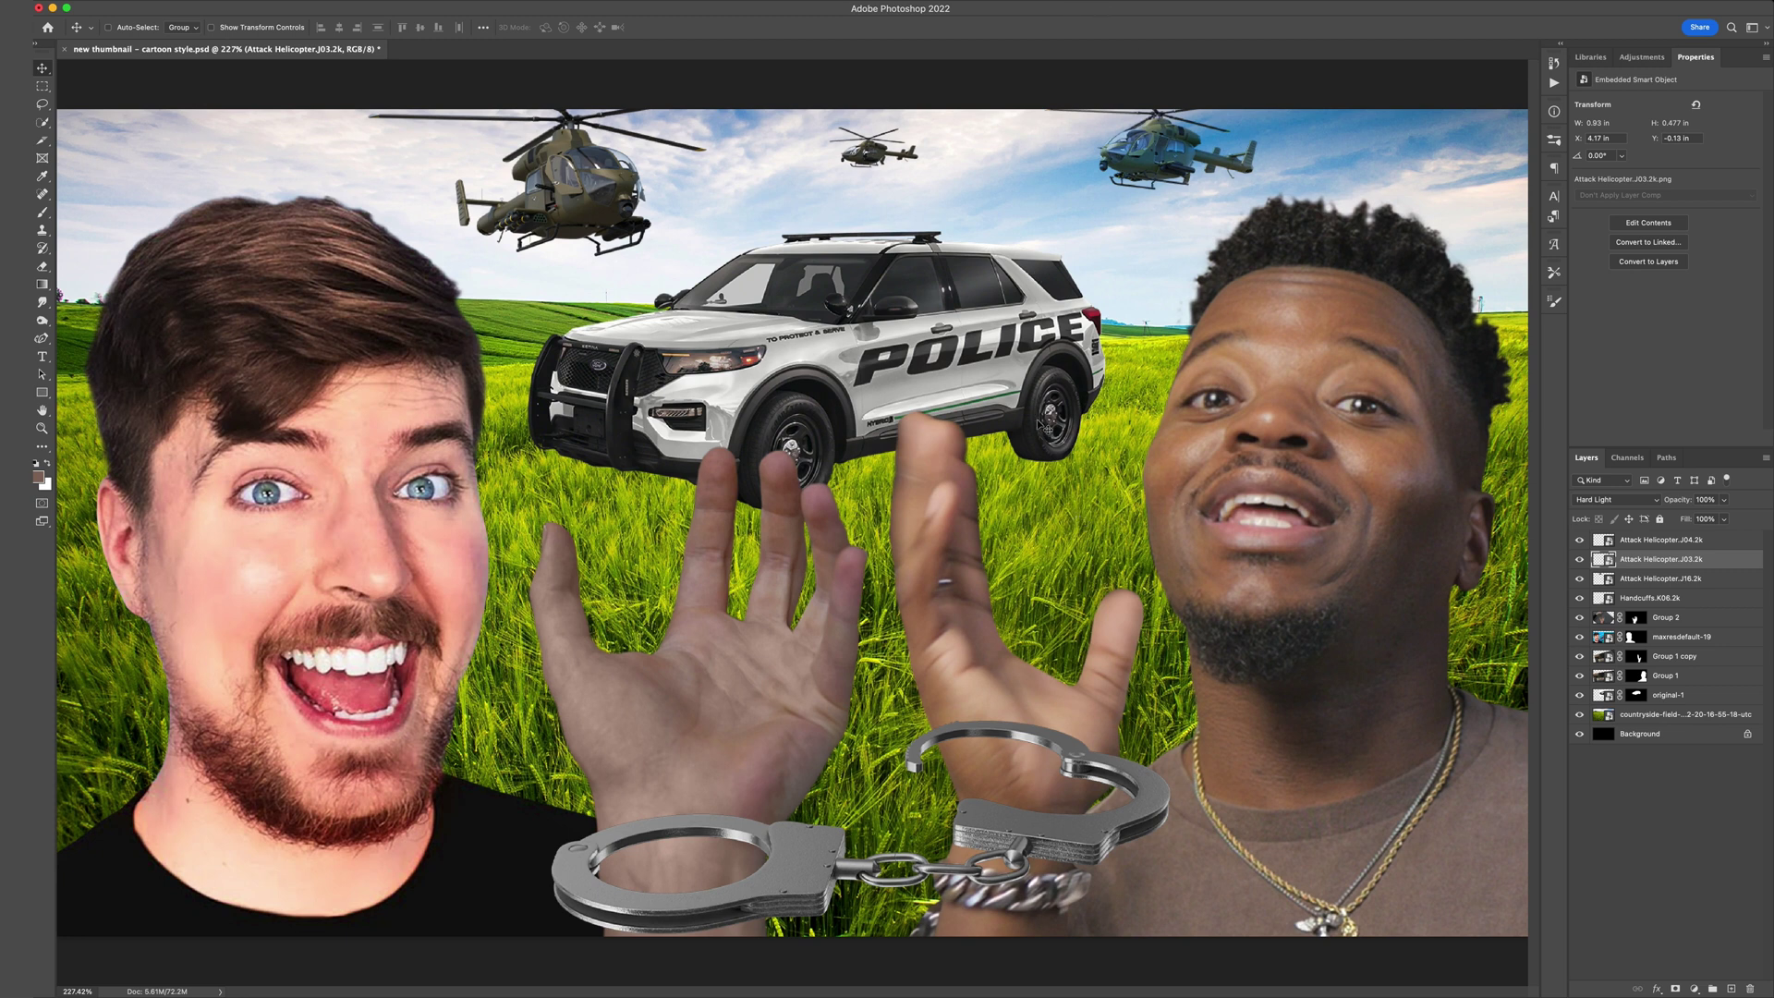
Select the maxresdefault-19 layer and examine the lighting and skin tones of the bearded man's face up close.
{"action": "left_click", "coordinate": [385, 509], "text": "super"}
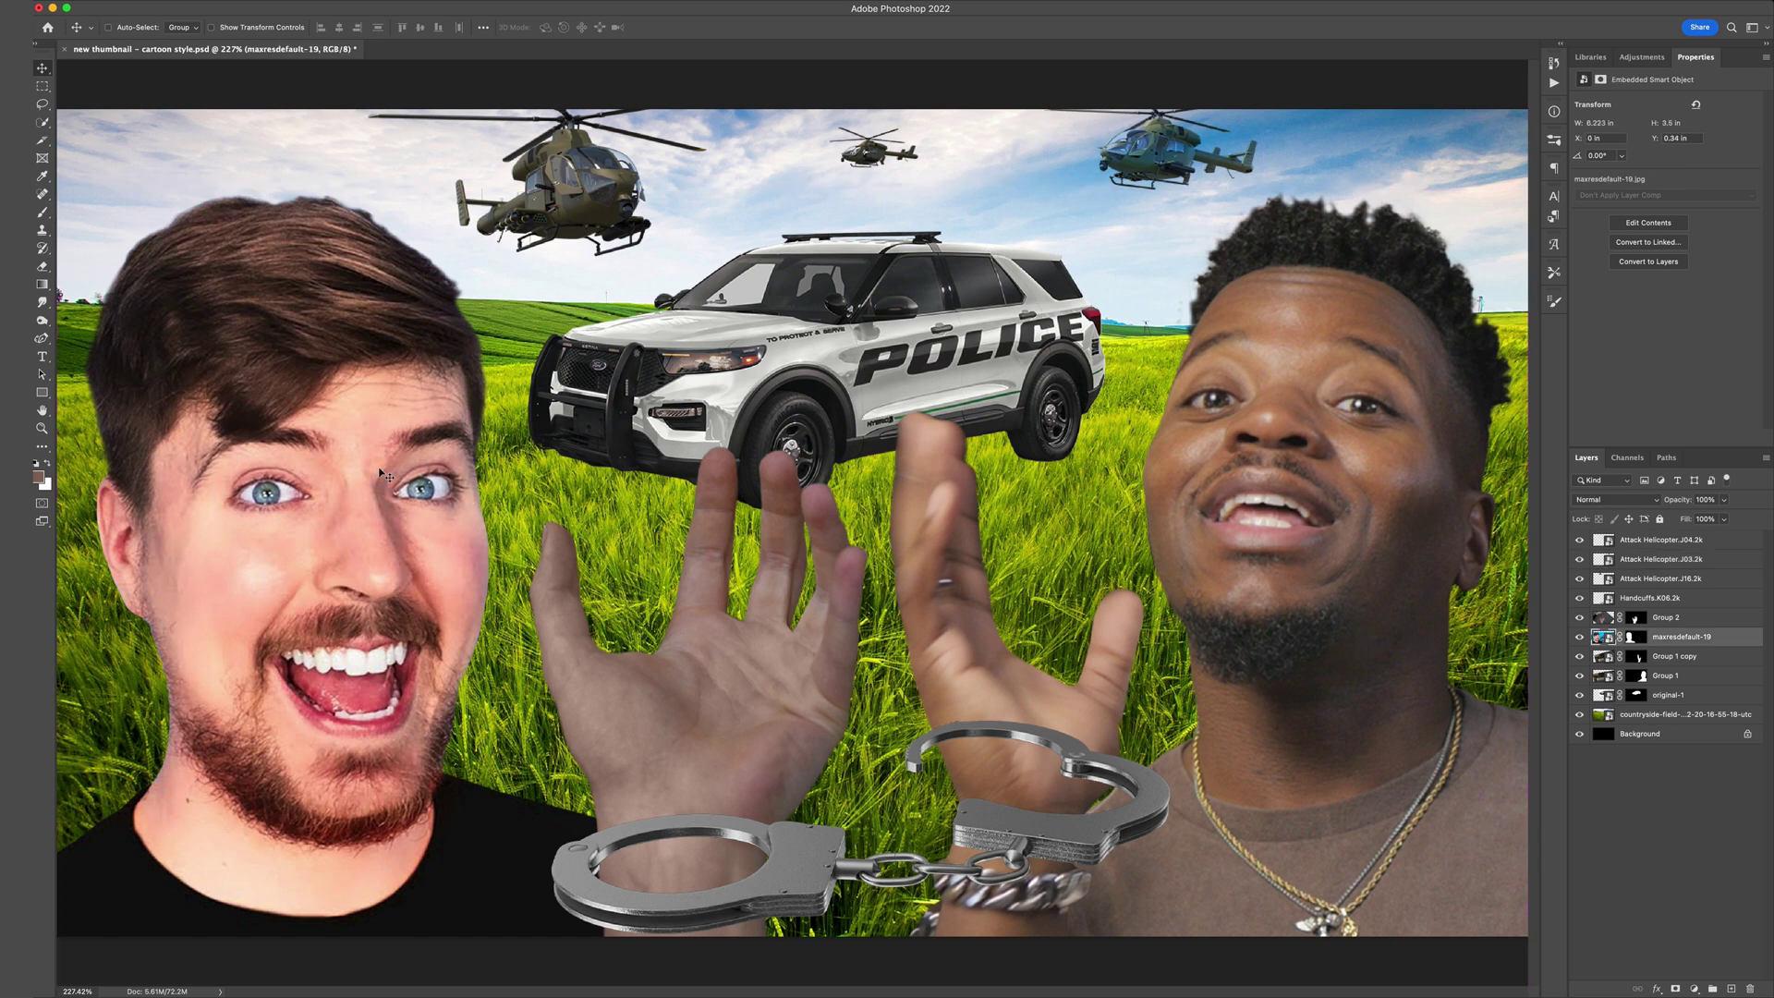
{"action": "scroll", "coordinate": [379, 473], "scroll_direction": "up", "scroll_amount": 3}
{"action": "scroll", "coordinate": [385, 471], "scroll_direction": "left", "scroll_amount": 5}
{"action": "scroll", "coordinate": [388, 473], "scroll_direction": "down", "scroll_amount": 5}
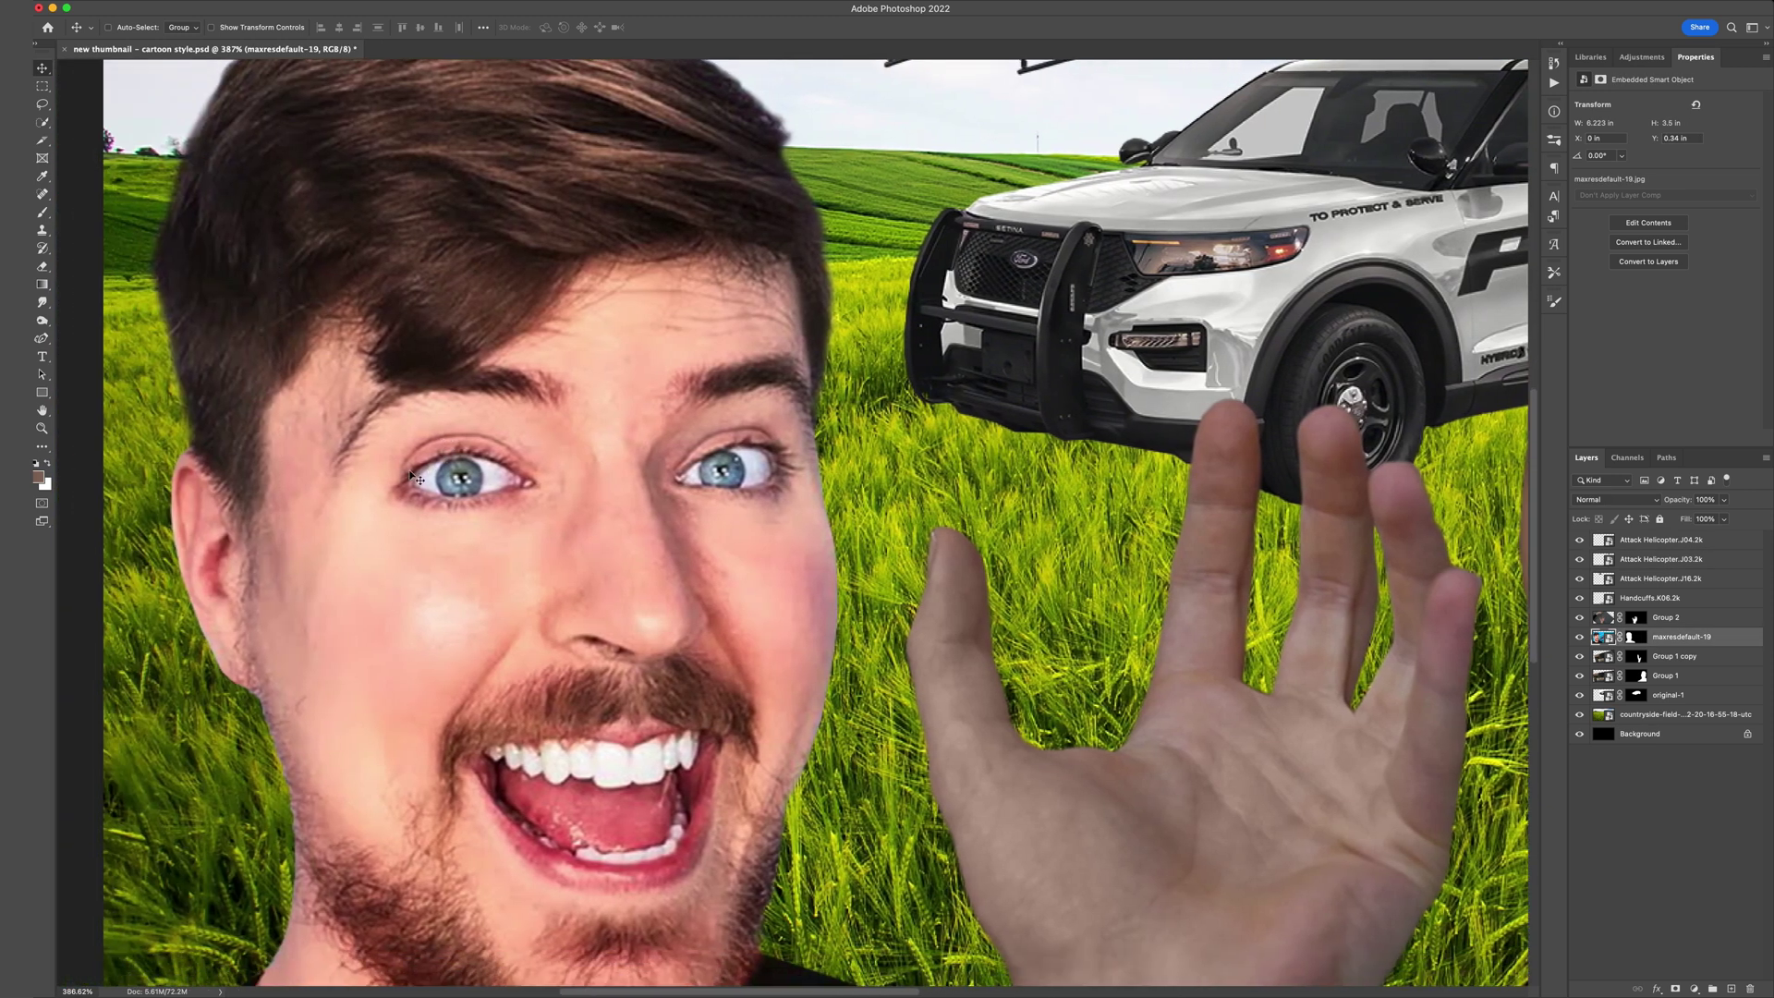
{"action": "scroll", "coordinate": [412, 476], "scroll_direction": "up", "scroll_amount": 6}
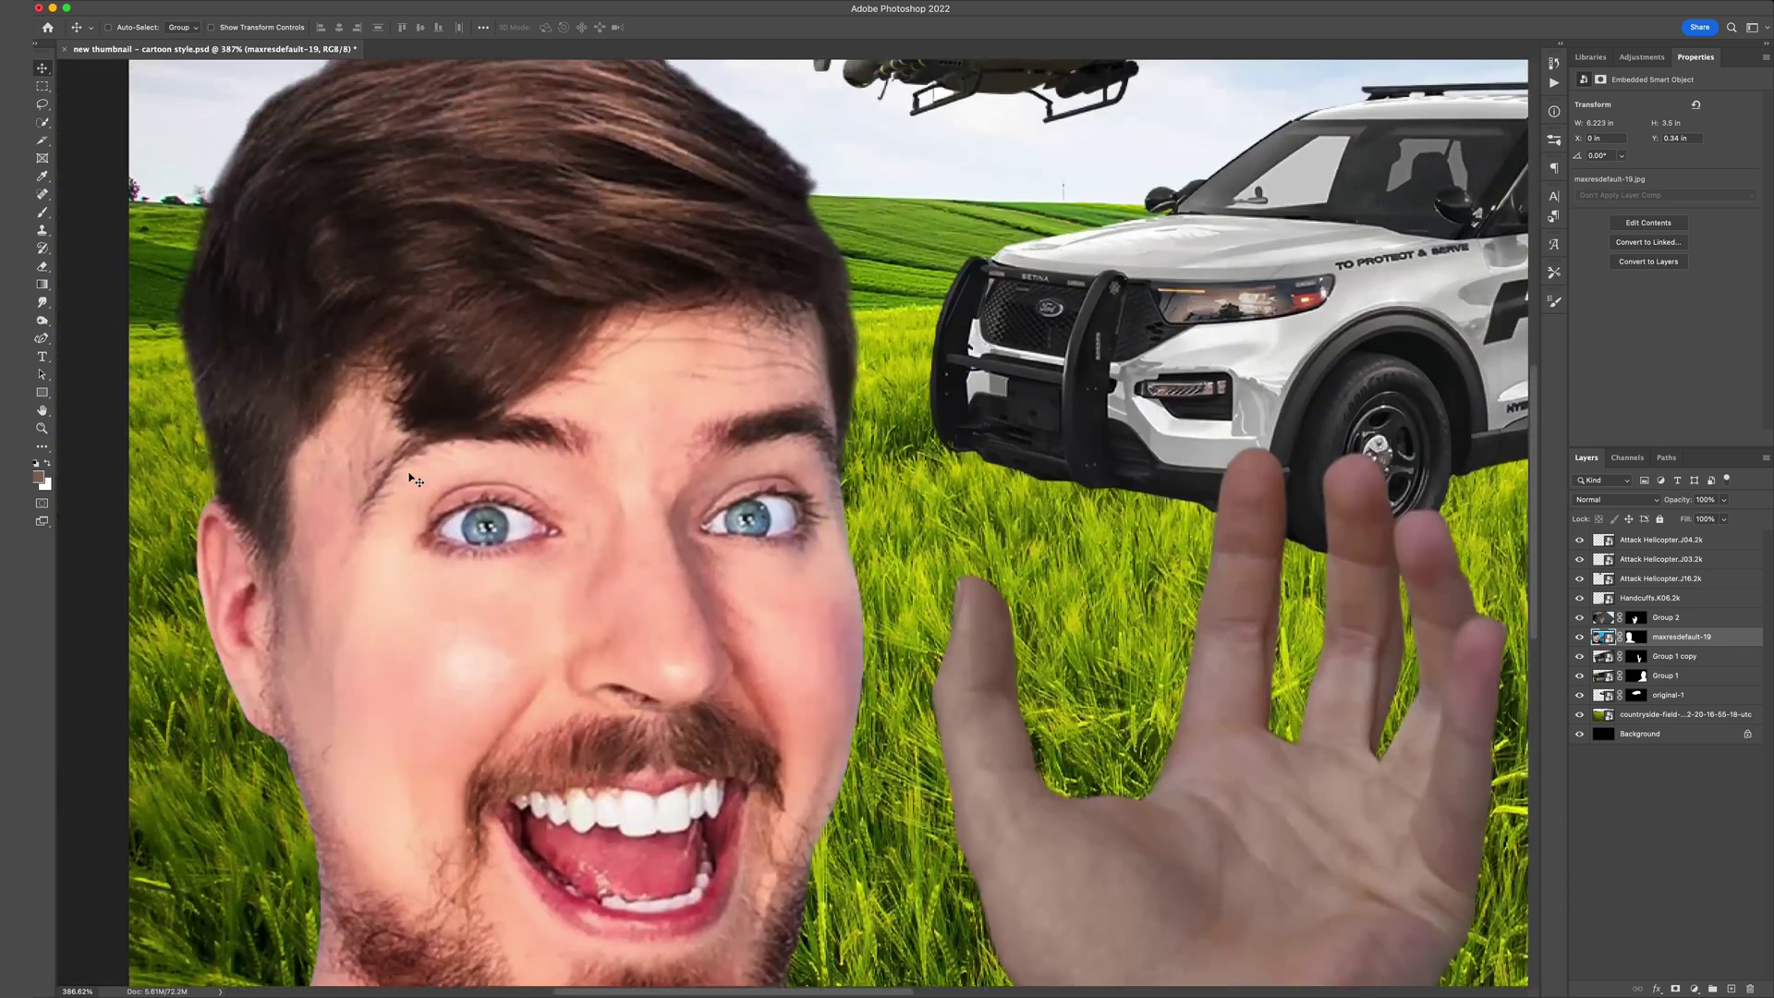
{"action": "scroll", "coordinate": [413, 478], "scroll_direction": "right", "scroll_amount": 3}
{"action": "scroll", "coordinate": [413, 477], "scroll_direction": "up", "scroll_amount": 2}
{"action": "scroll", "coordinate": [413, 478], "scroll_direction": "left", "scroll_amount": 4}
{"action": "scroll", "coordinate": [413, 478], "scroll_direction": "down", "scroll_amount": 3}
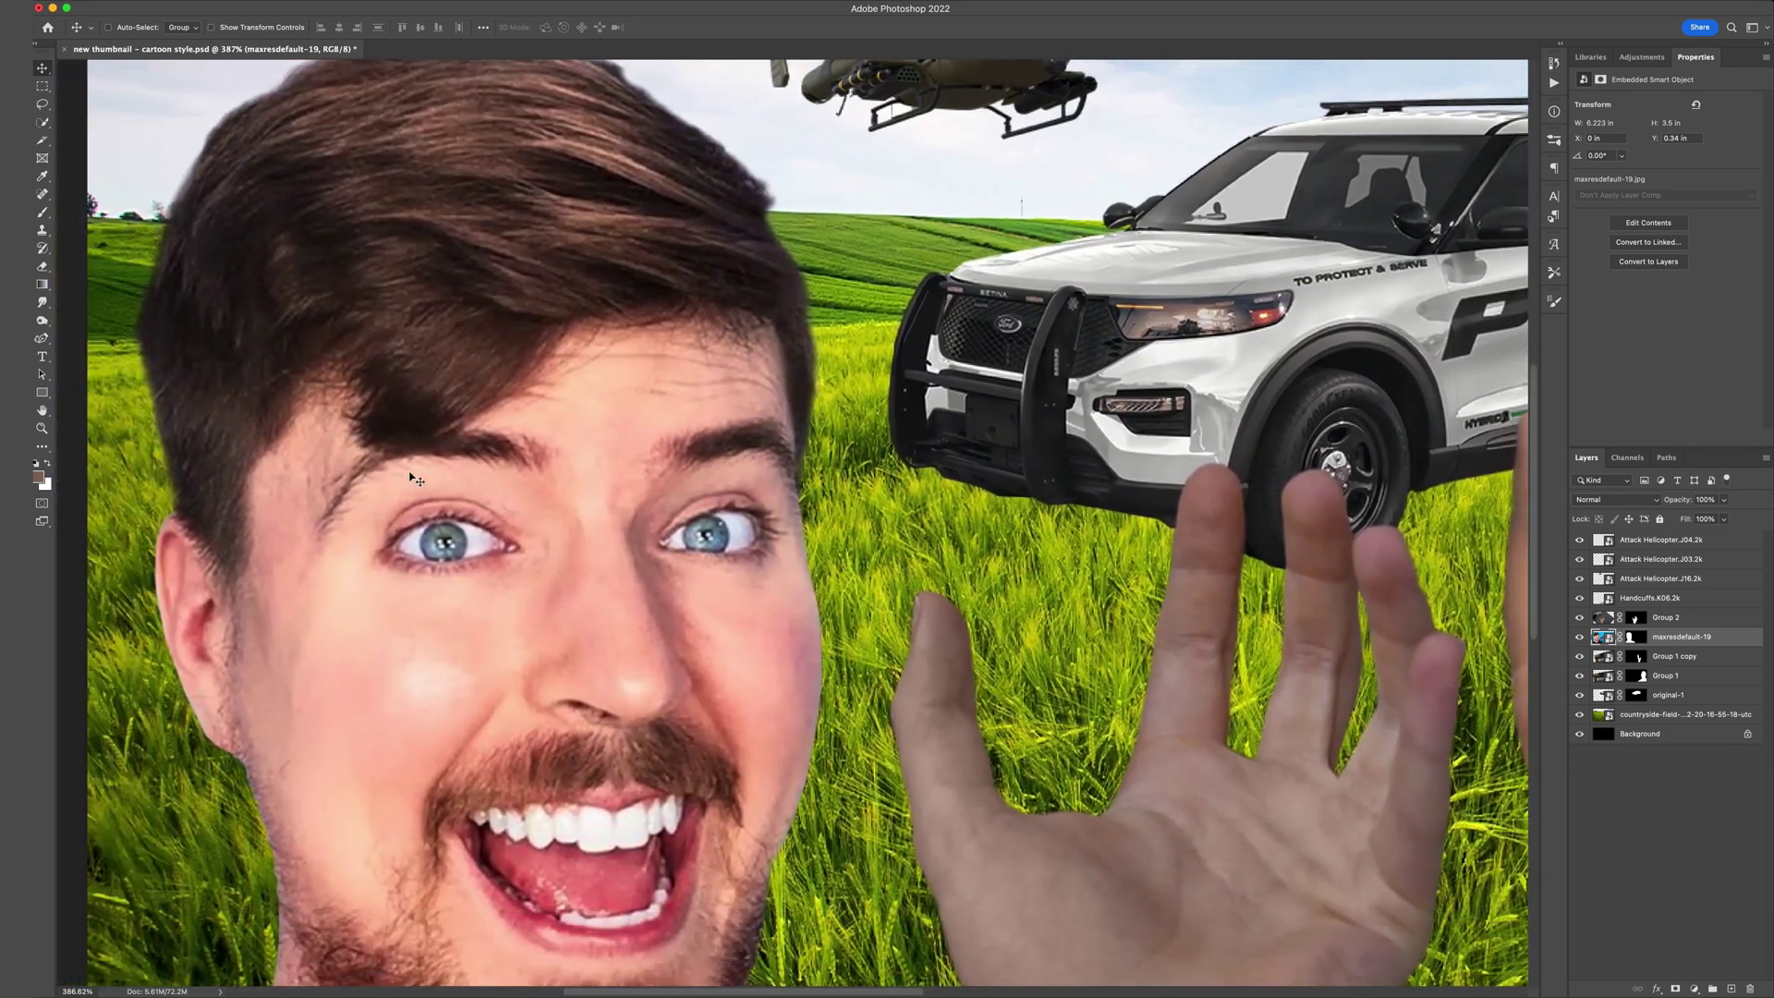
{"action": "key", "text": "super+0"}
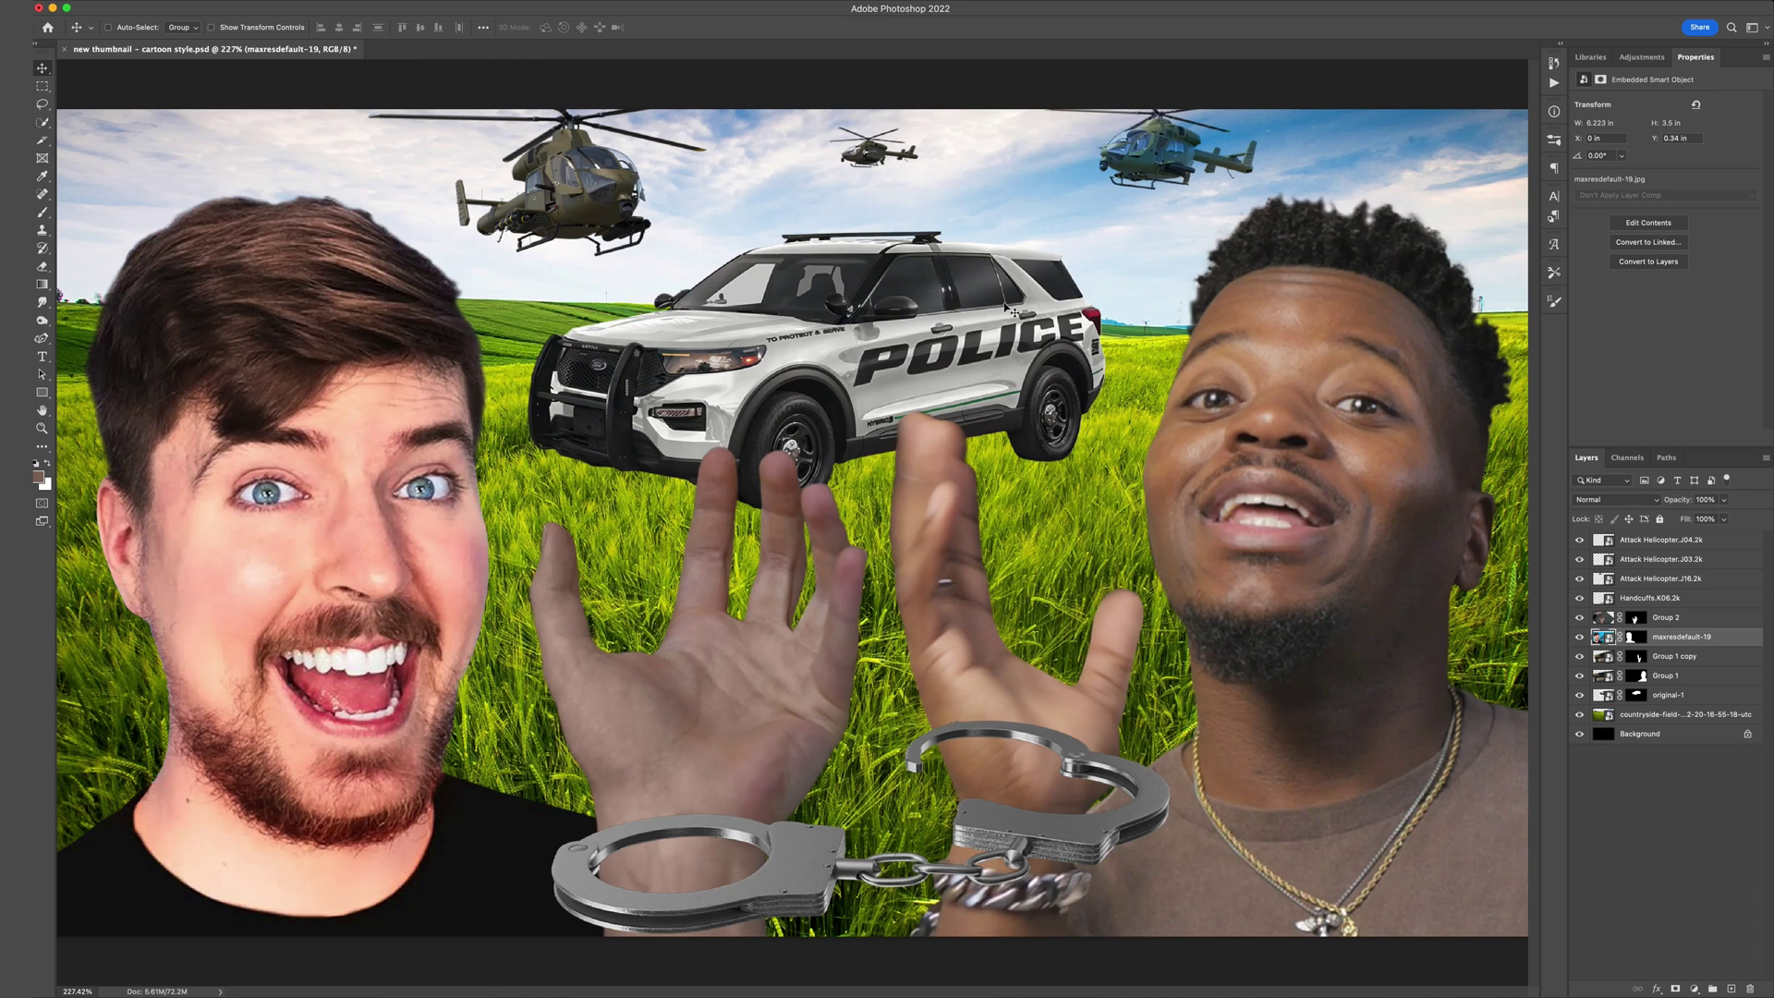
Apply a Curves adjustment to the maxresdefault-19 layer, slightly raising the upper midtones of the Red channel.
{"action": "left_click", "coordinate": [170, 7]}
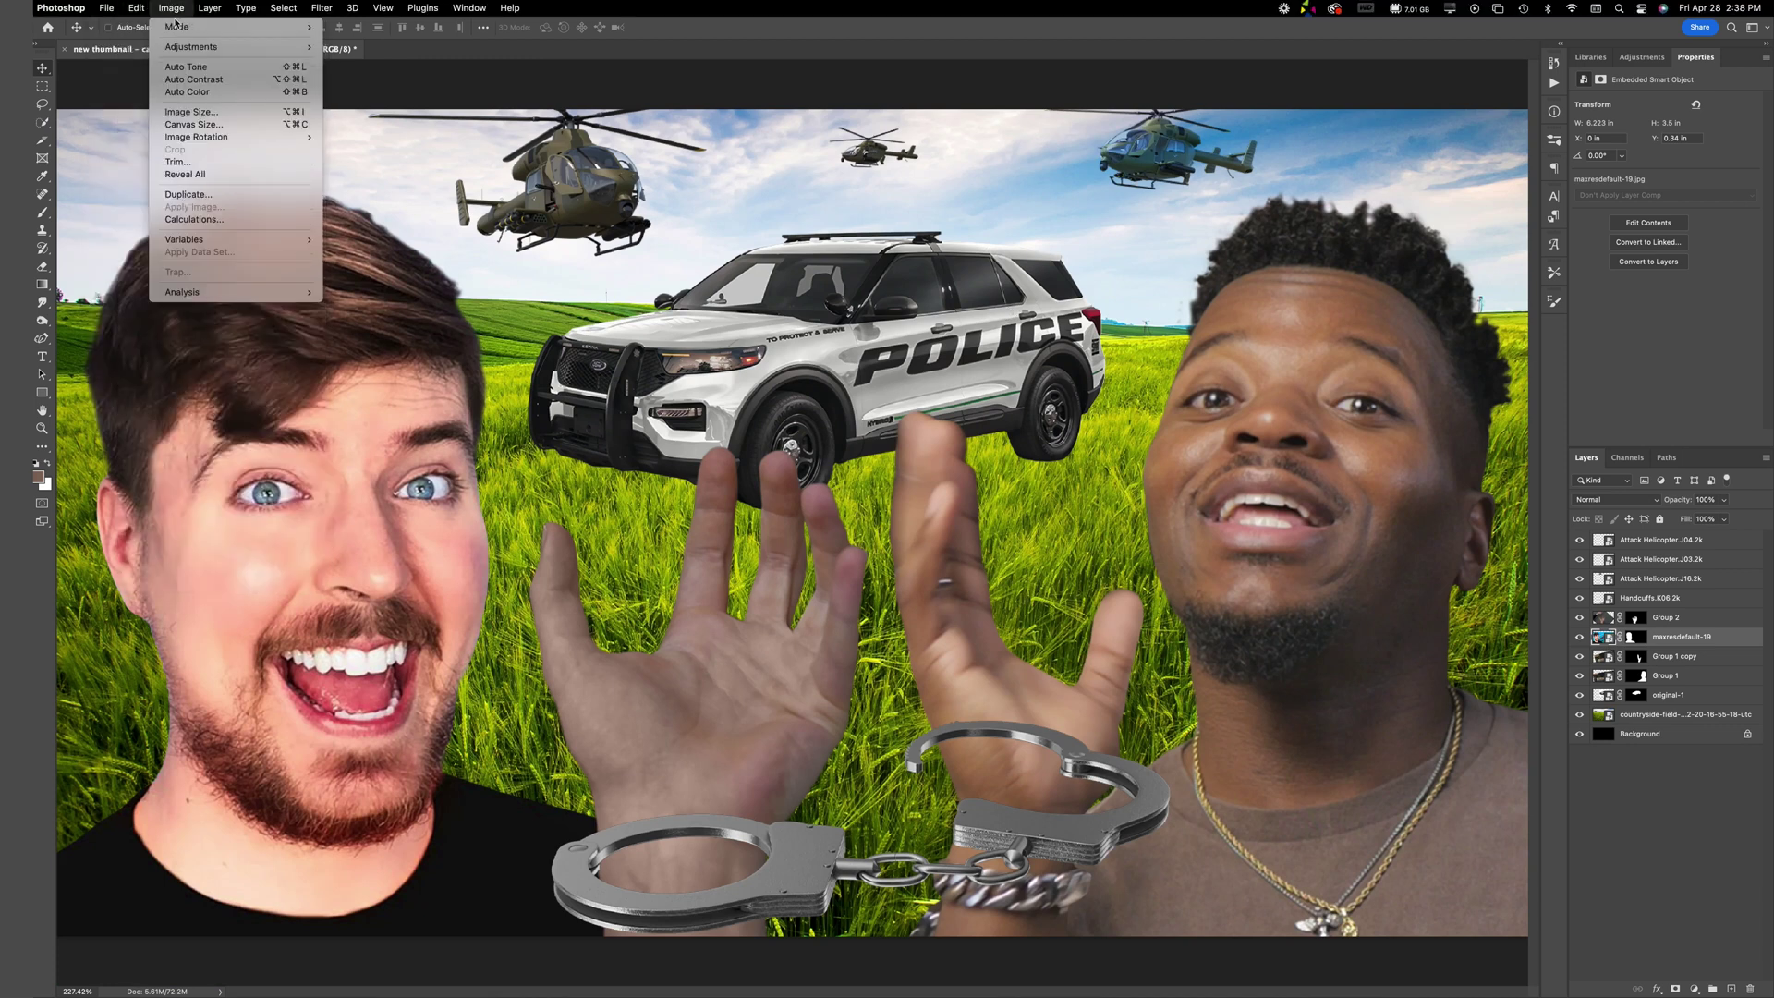
{"action": "mouse_move", "coordinate": [305, 47]}
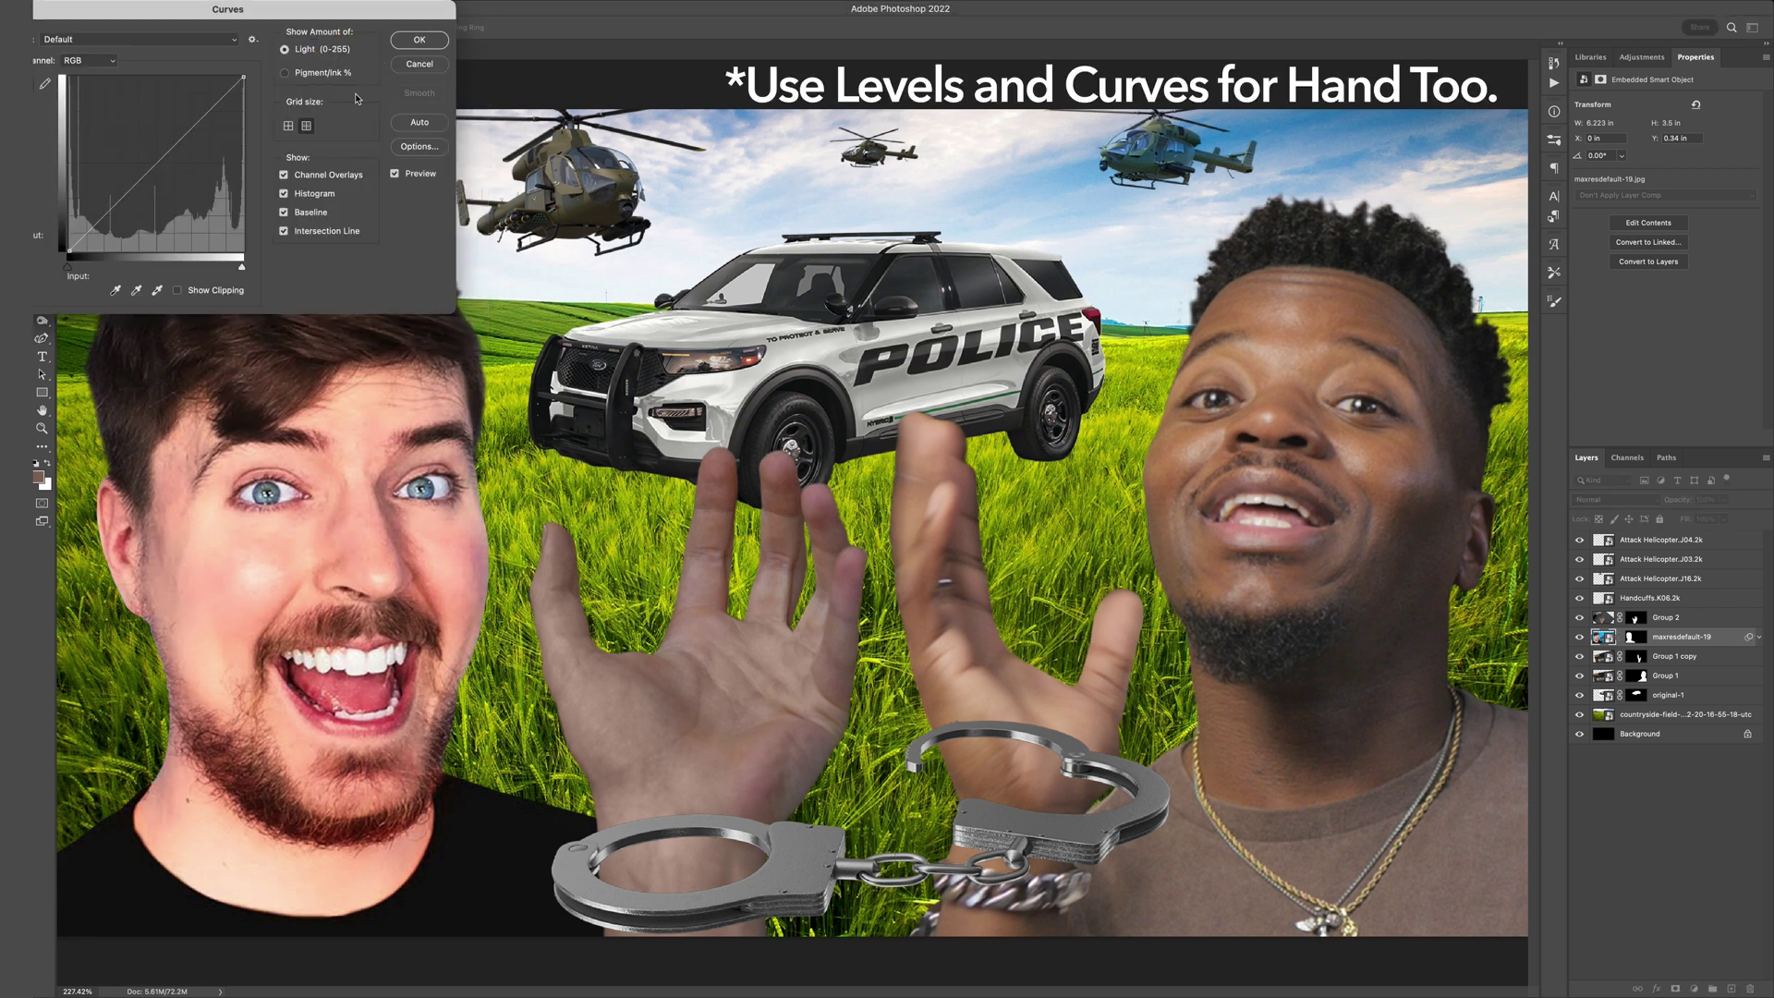
{"action": "left_click_drag", "start_coordinate": [316, 12], "coordinate": [982, 288]}
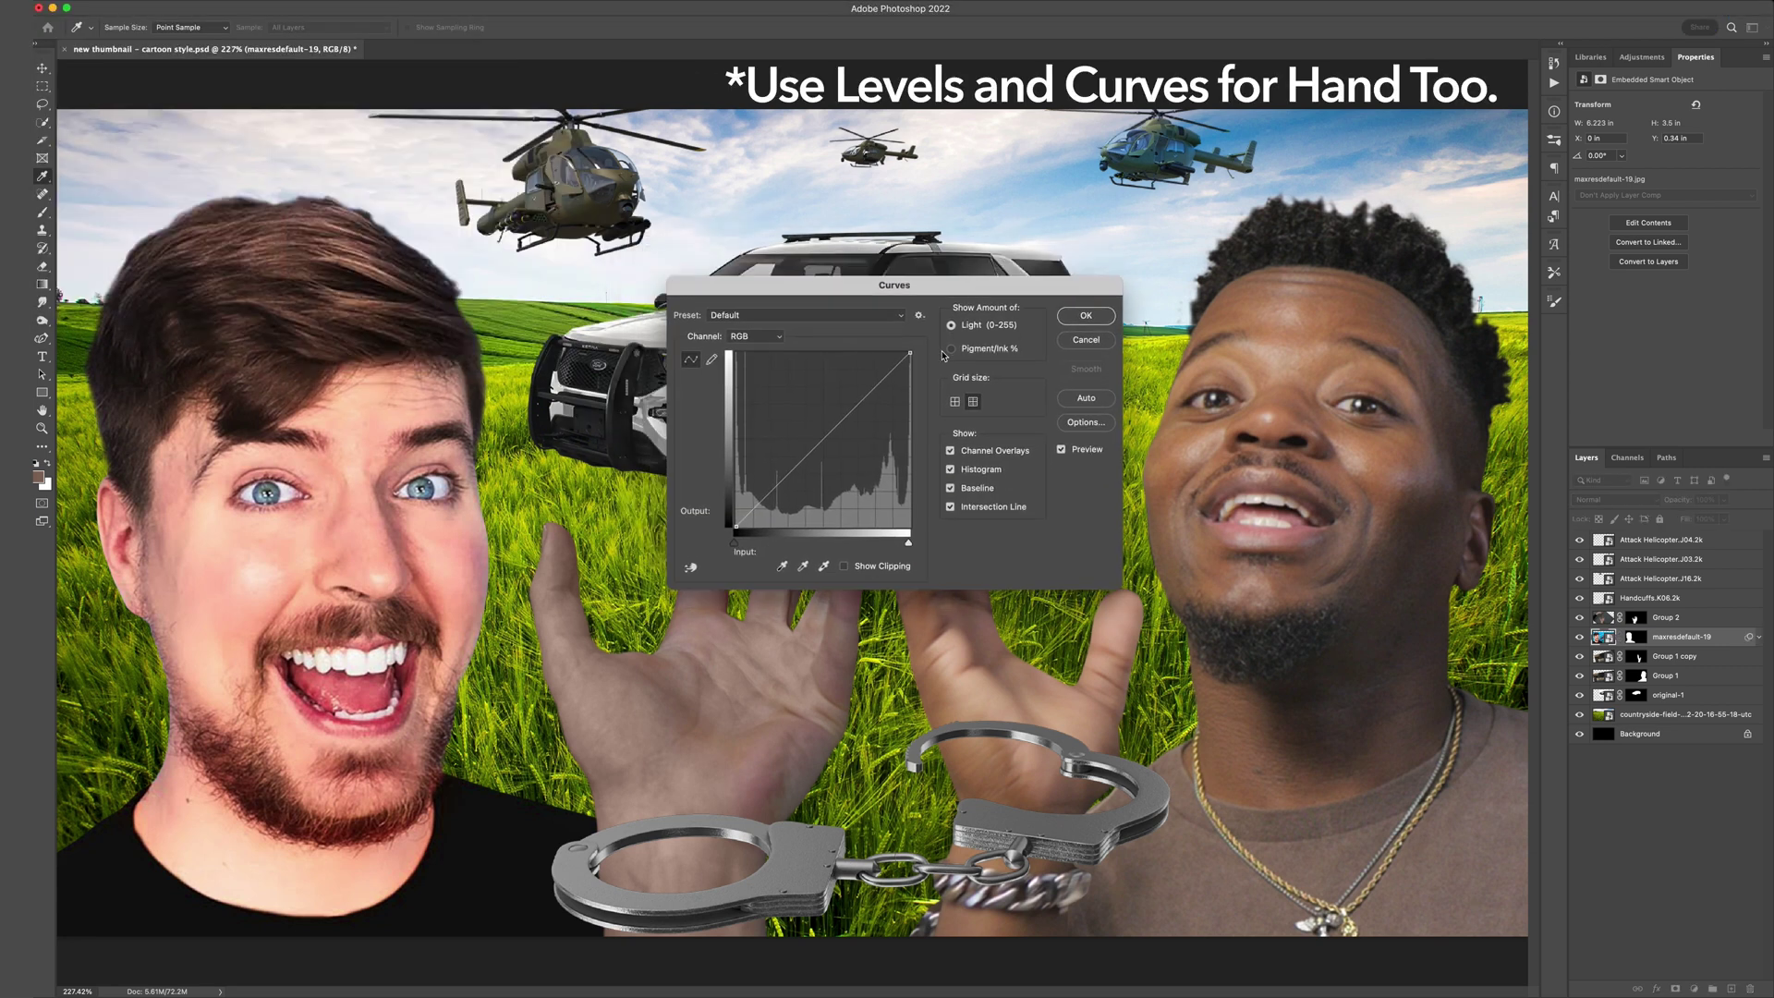
{"action": "left_click", "coordinate": [766, 342]}
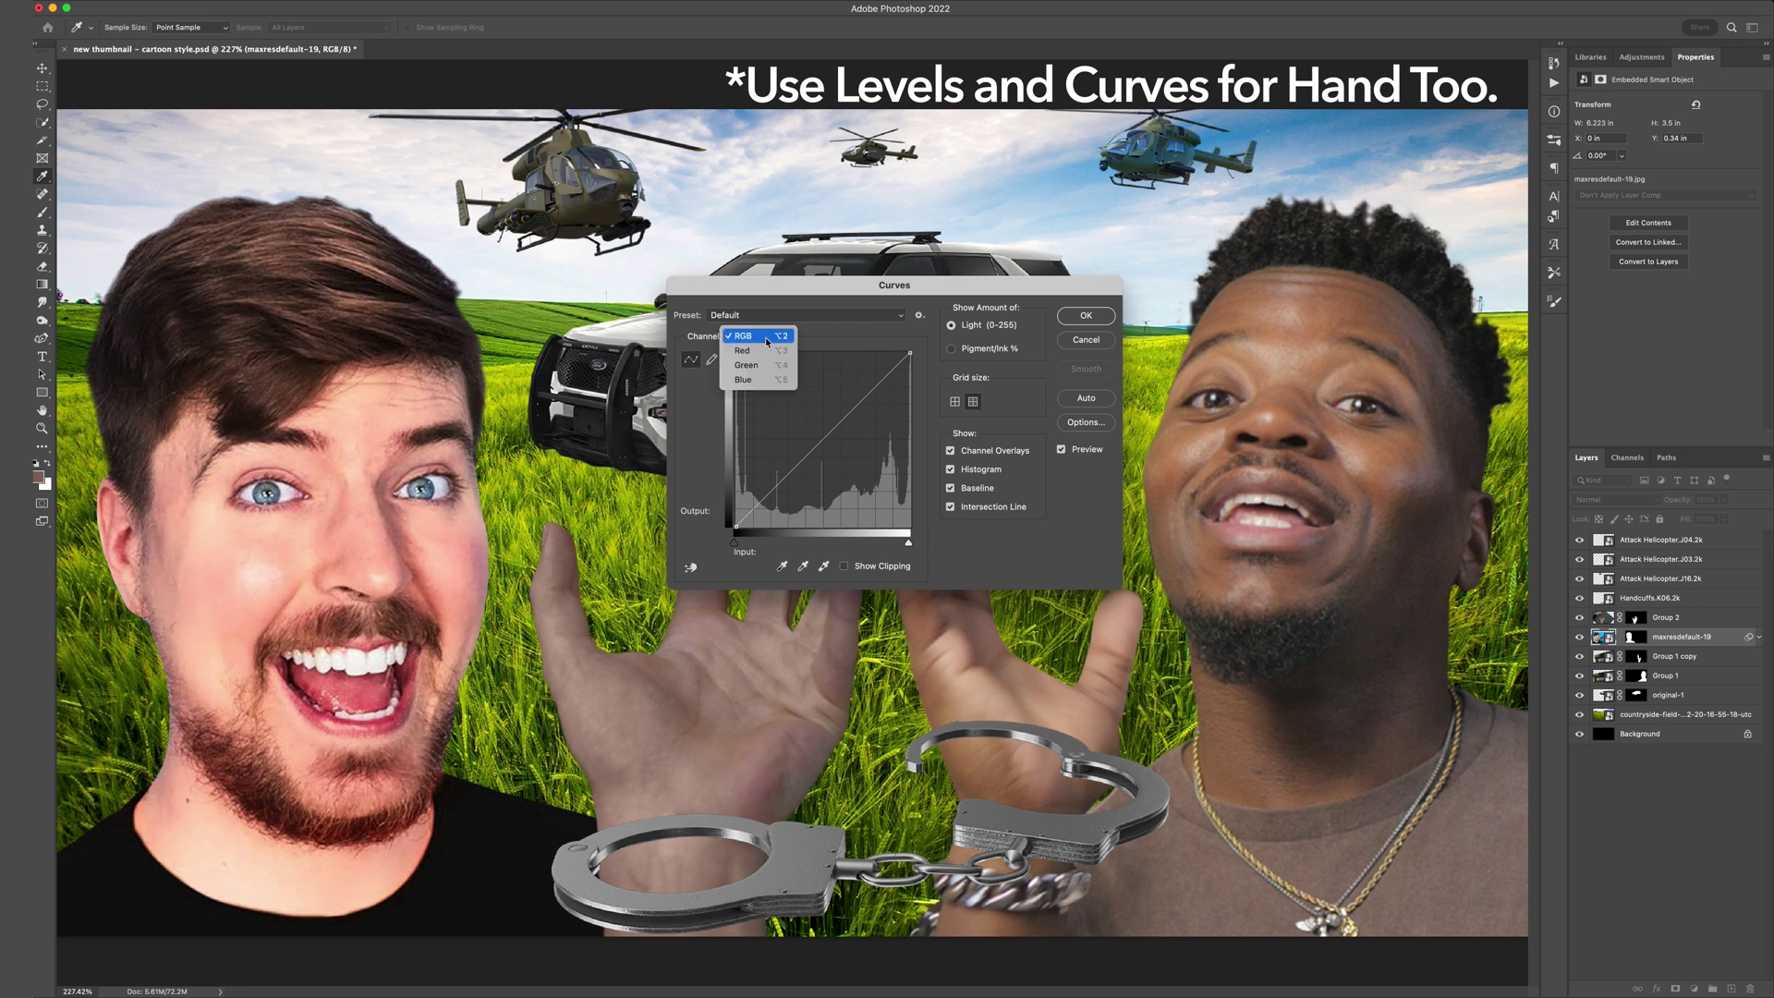
{"action": "left_click", "coordinate": [766, 338]}
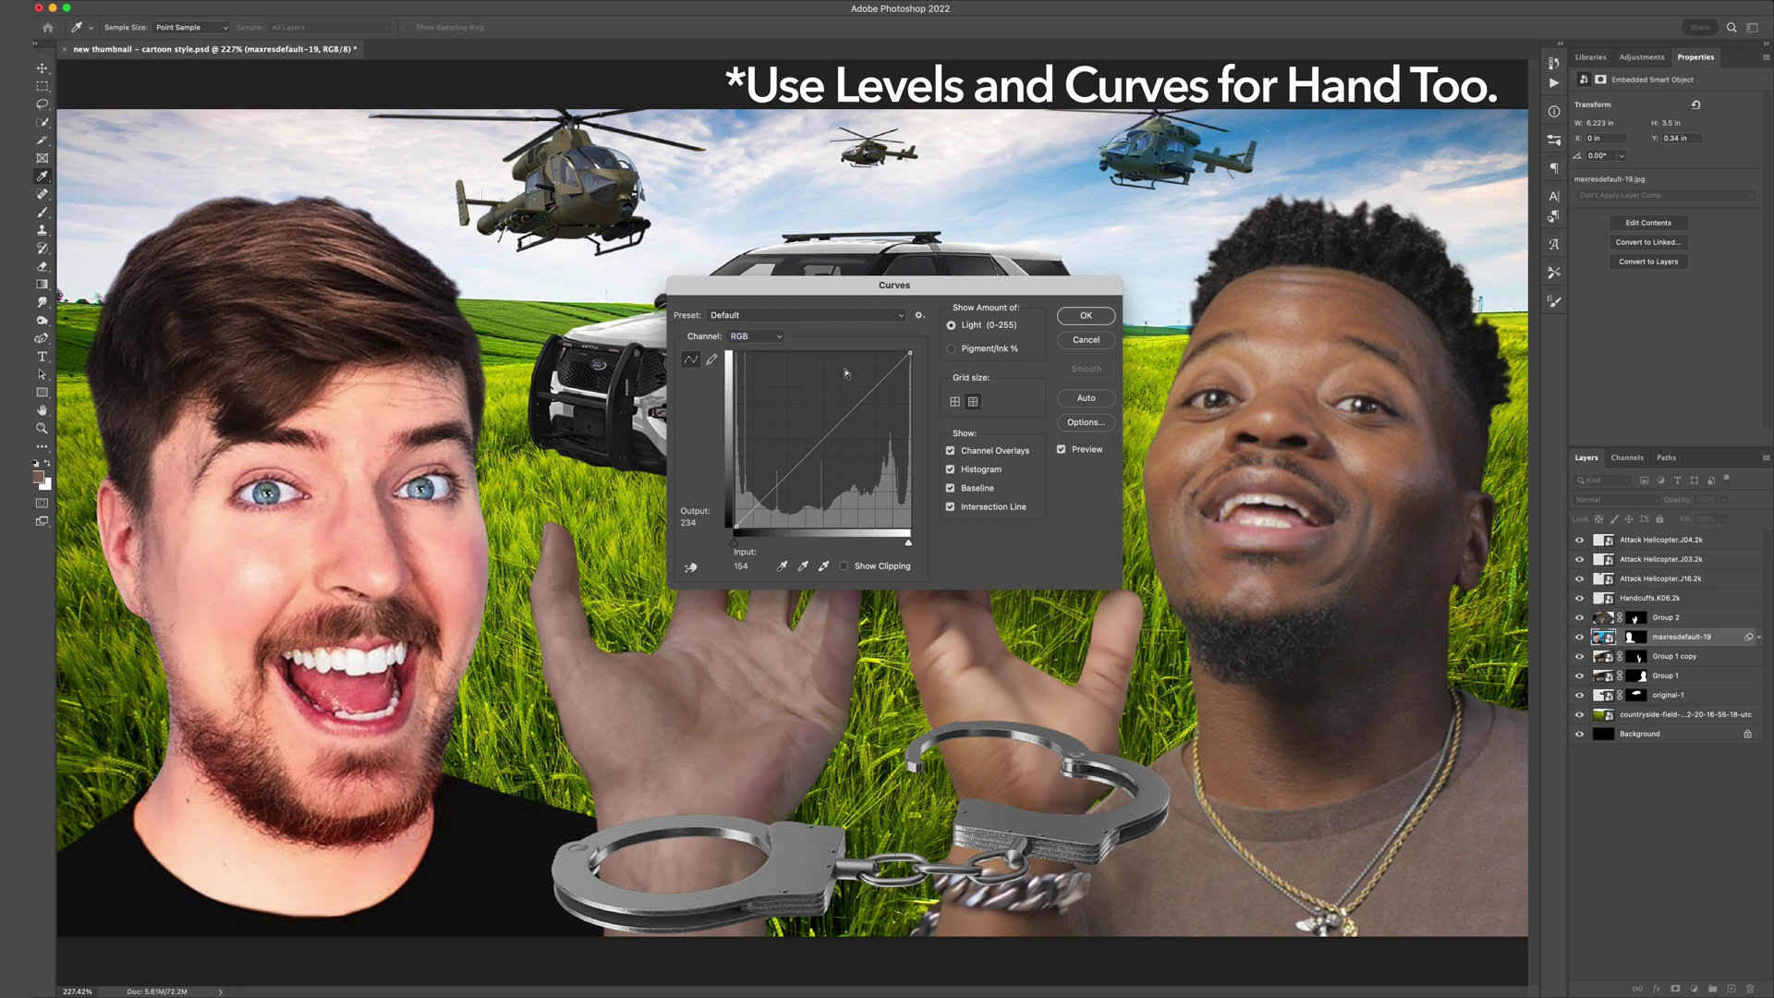
{"action": "left_click", "coordinate": [760, 339]}
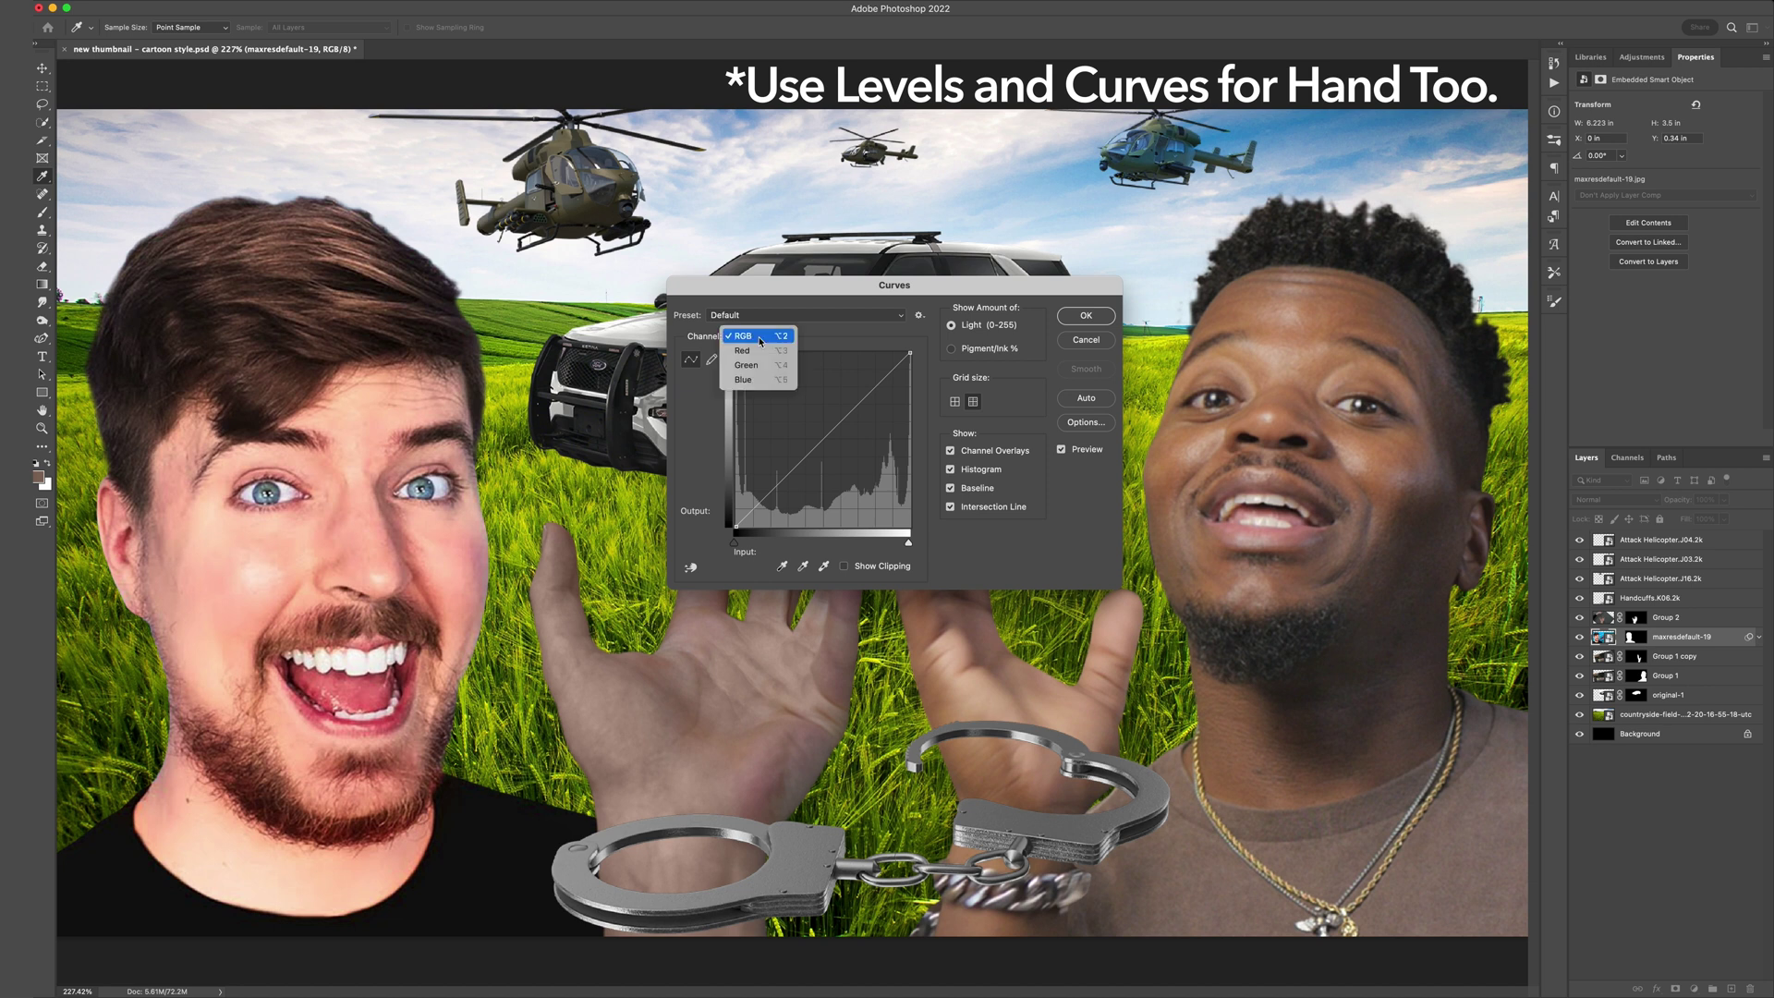
{"action": "left_click", "coordinate": [759, 353]}
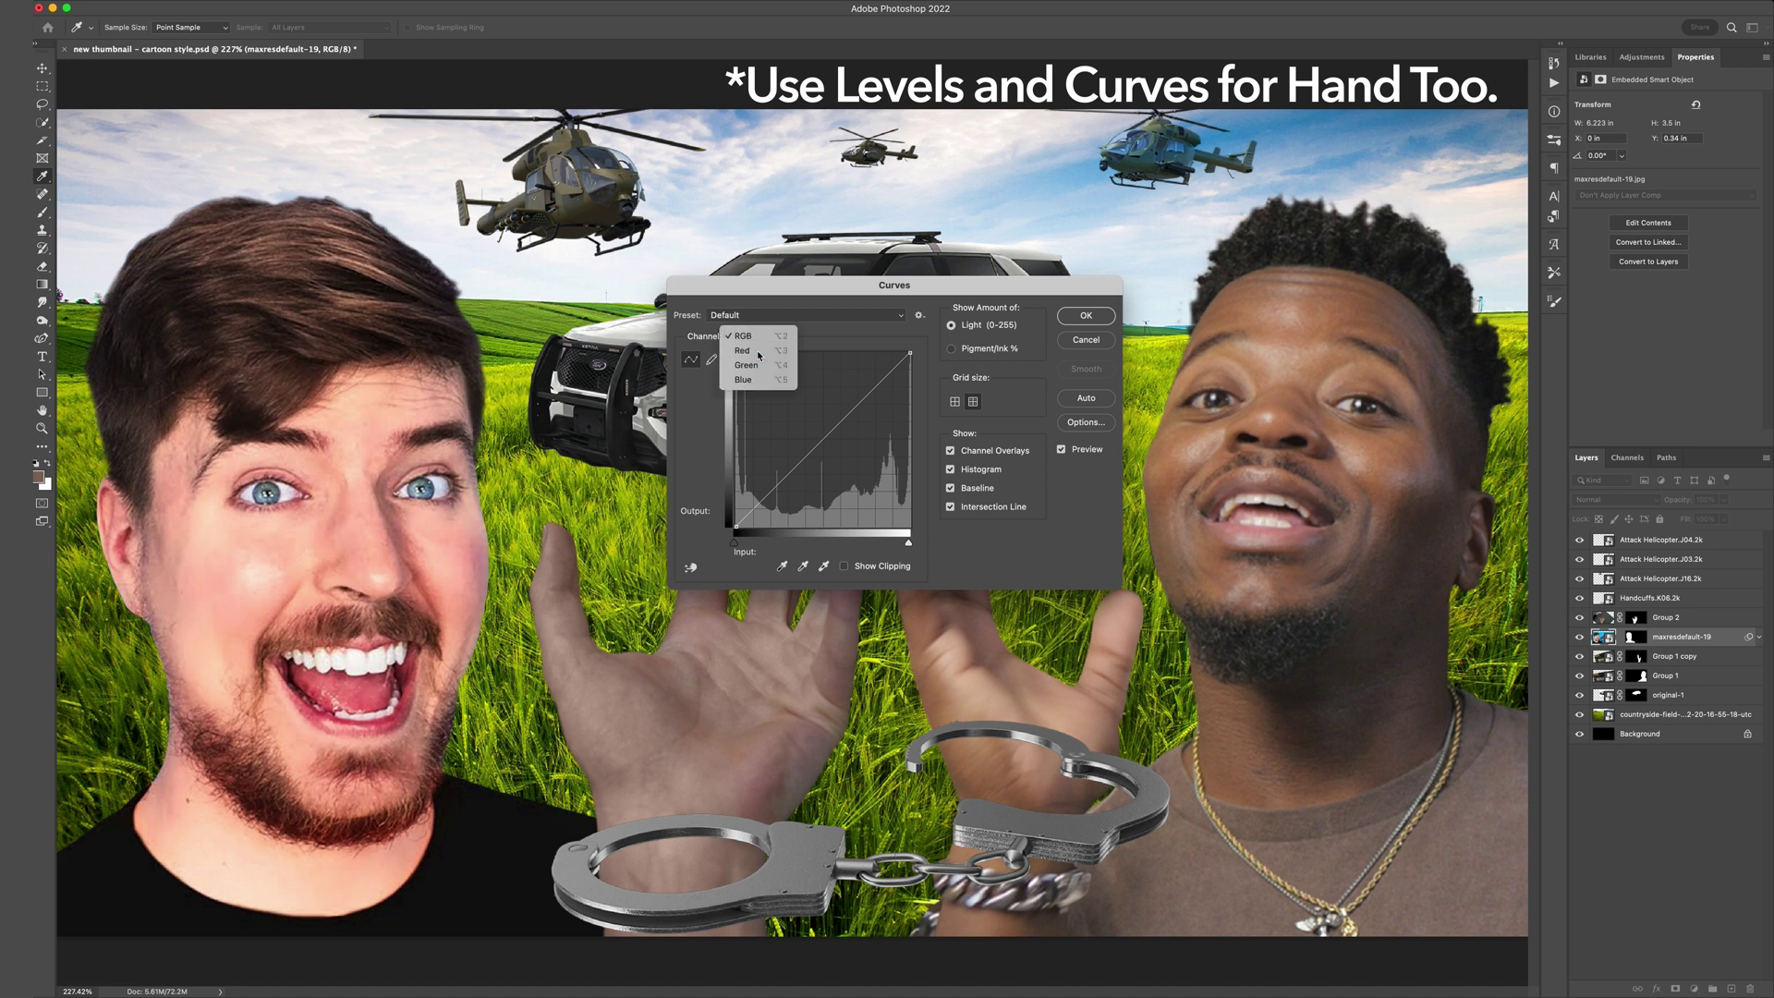
{"action": "left_click", "coordinate": [861, 400]}
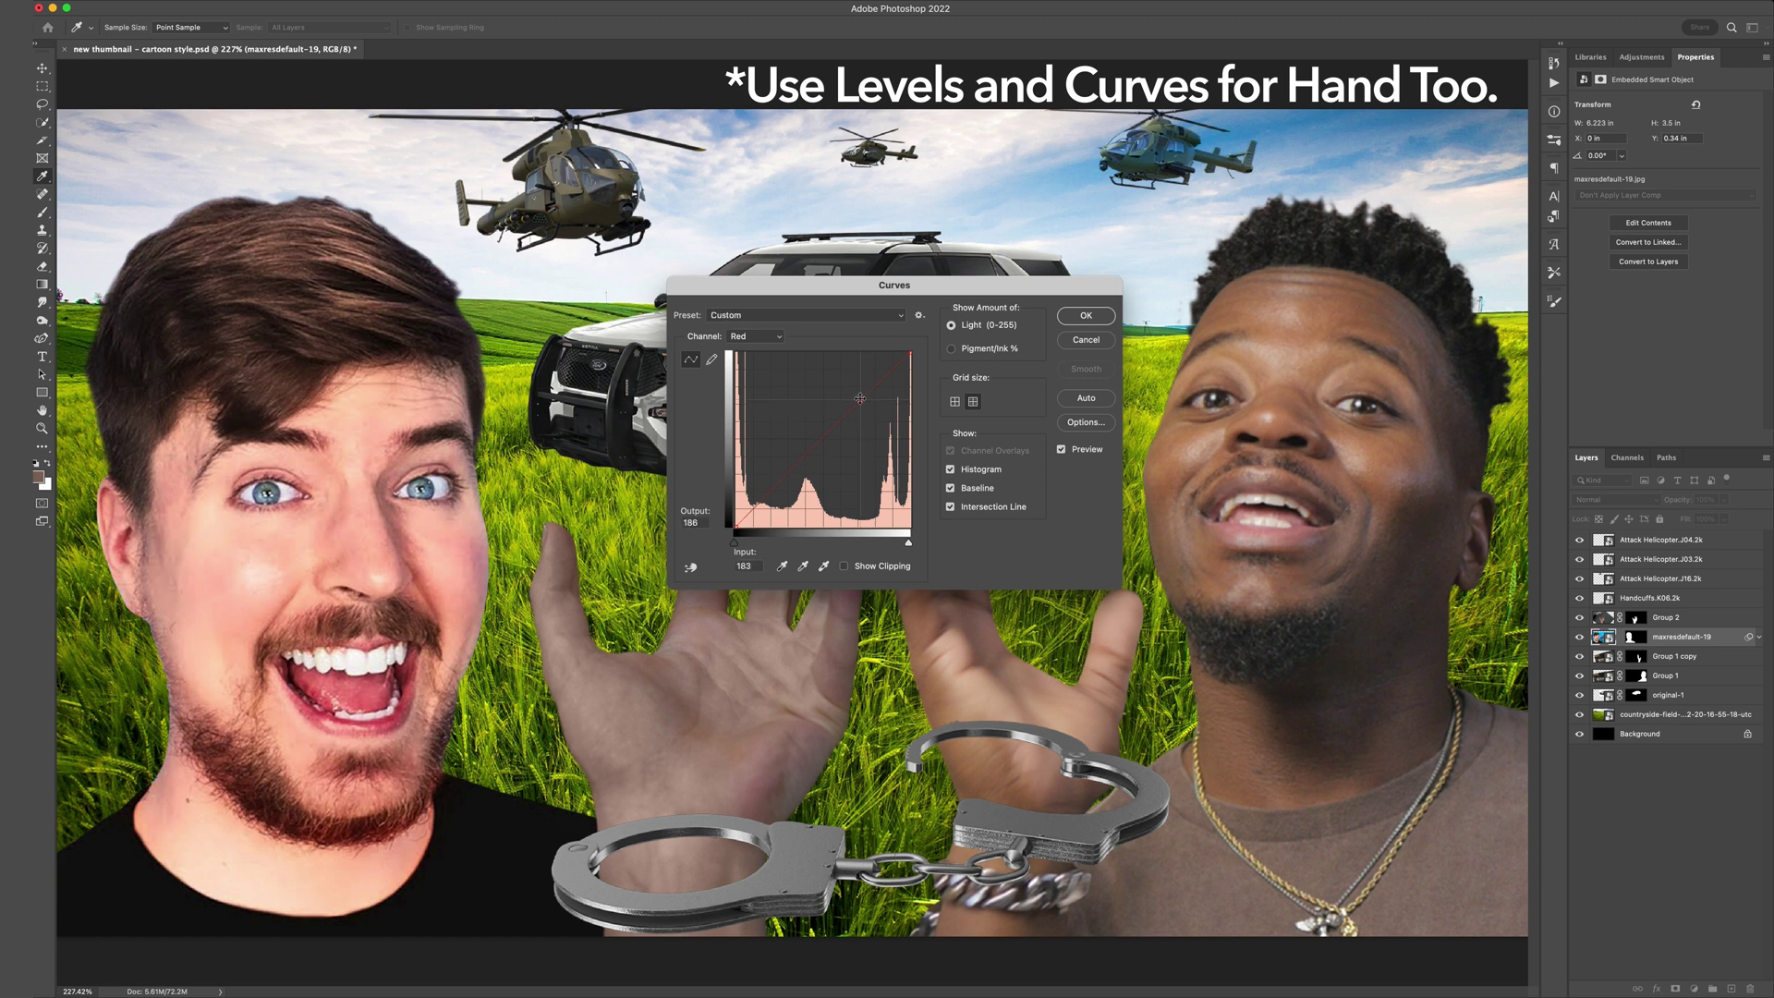
{"action": "left_click_drag", "start_coordinate": [868, 401], "coordinate": [861, 394]}
{"action": "key", "text": "Return"}
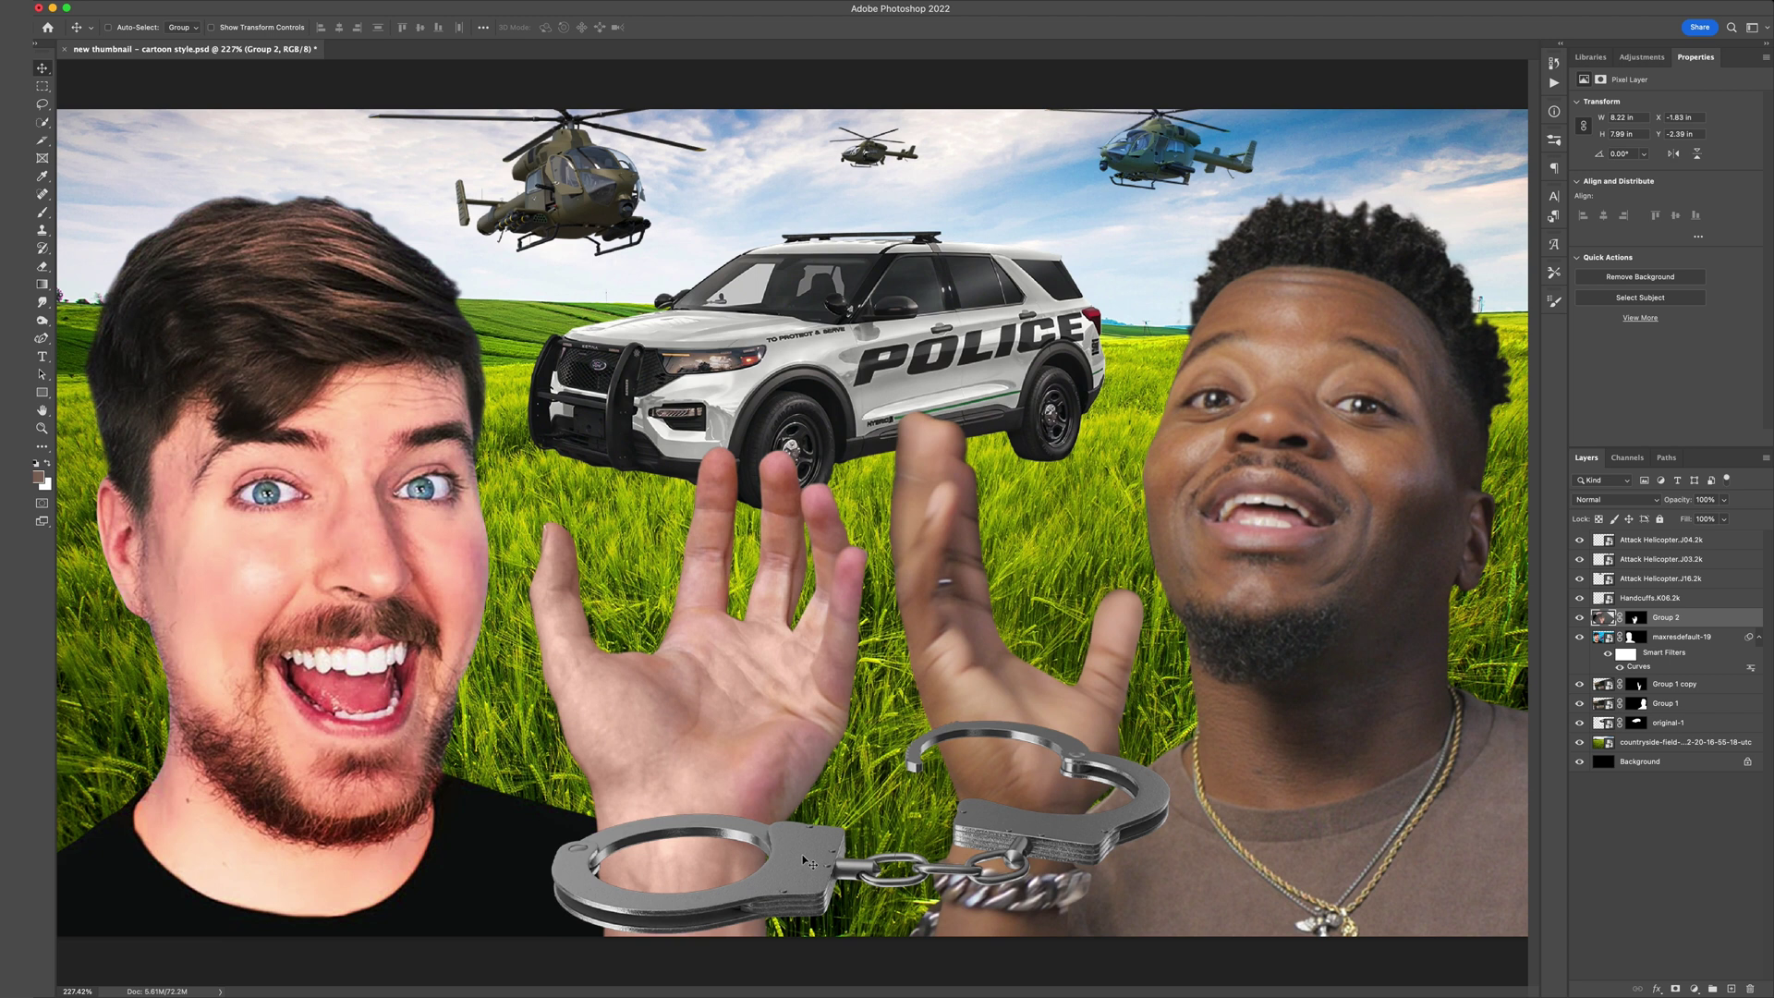
Select the Handcuffs.K06.2k layer and load the Group 2 layer mask as a selection around the lighter hand.
{"action": "left_click", "coordinate": [804, 861], "text": "super"}
{"action": "mouse_move", "coordinate": [804, 861]}
{"action": "left_mouse_down"}
{"action": "mouse_move", "coordinate": [832, 861]}
{"action": "mouse_move", "coordinate": [759, 836]}
{"action": "mouse_move", "coordinate": [805, 859]}
{"action": "mouse_move", "coordinate": [767, 850]}
{"action": "mouse_move", "coordinate": [781, 857]}
{"action": "left_mouse_up"}
{"action": "scroll", "coordinate": [755, 864], "scroll_direction": "up", "scroll_amount": 5}
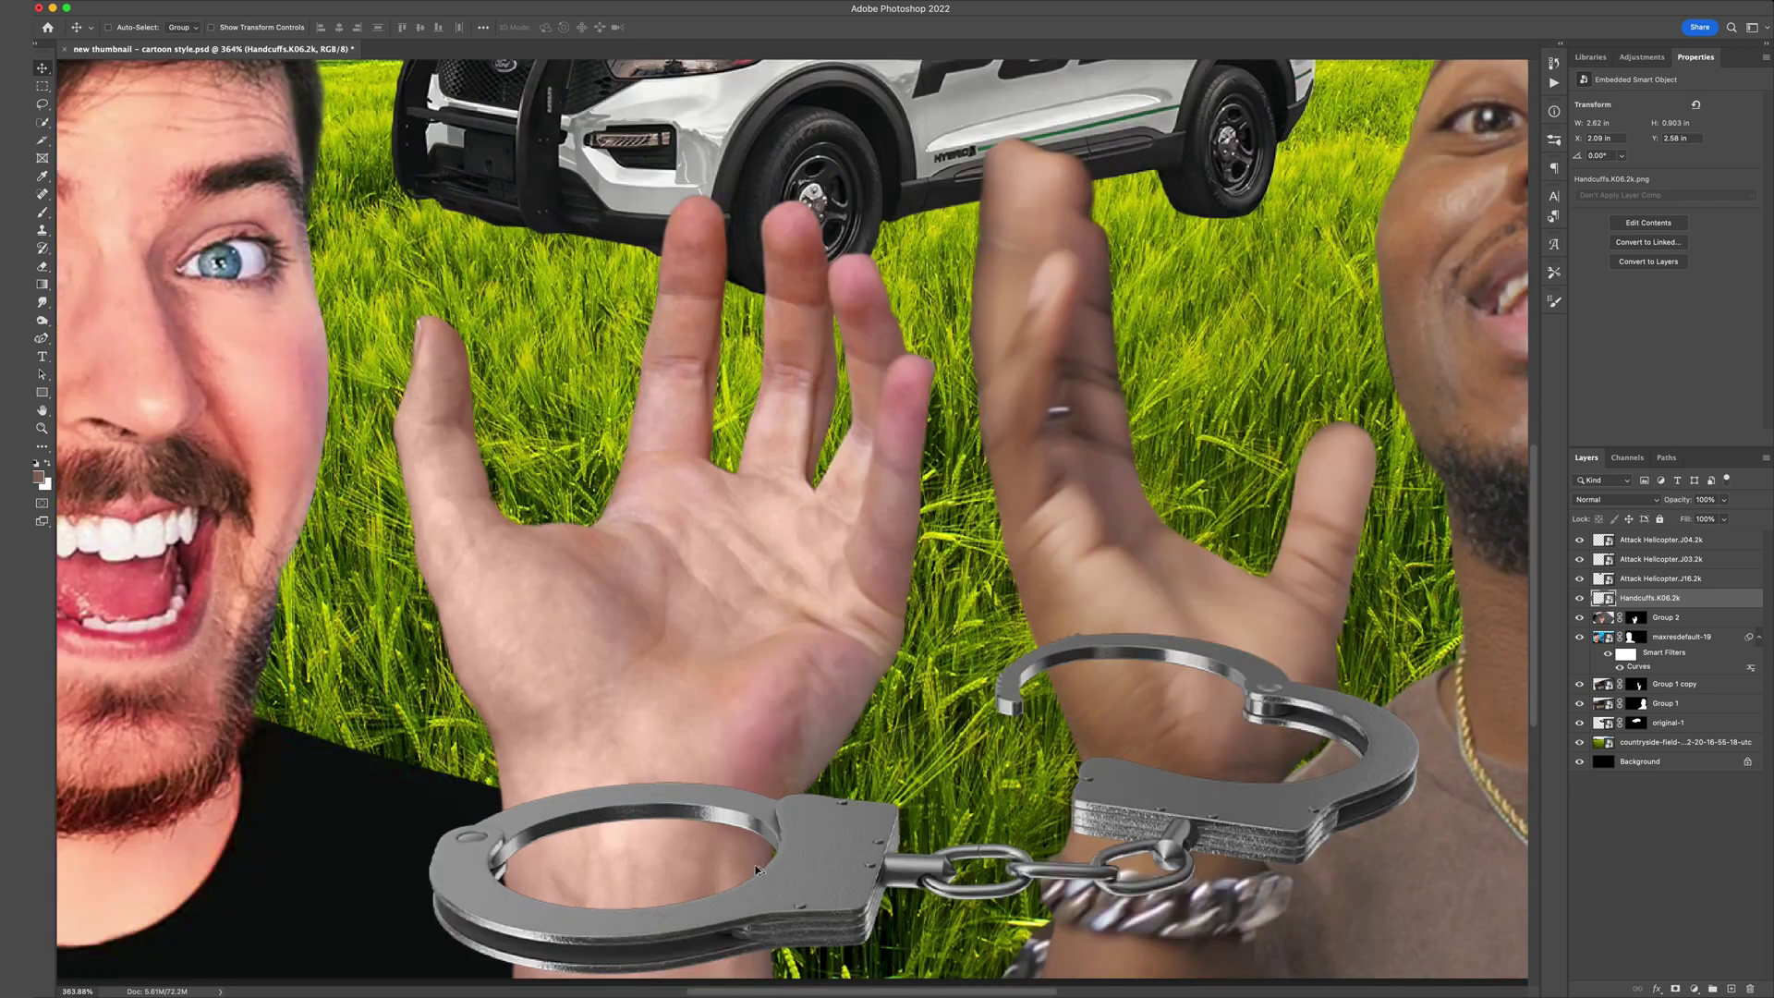
{"action": "scroll", "coordinate": [762, 872], "scroll_direction": "down", "scroll_amount": 5}
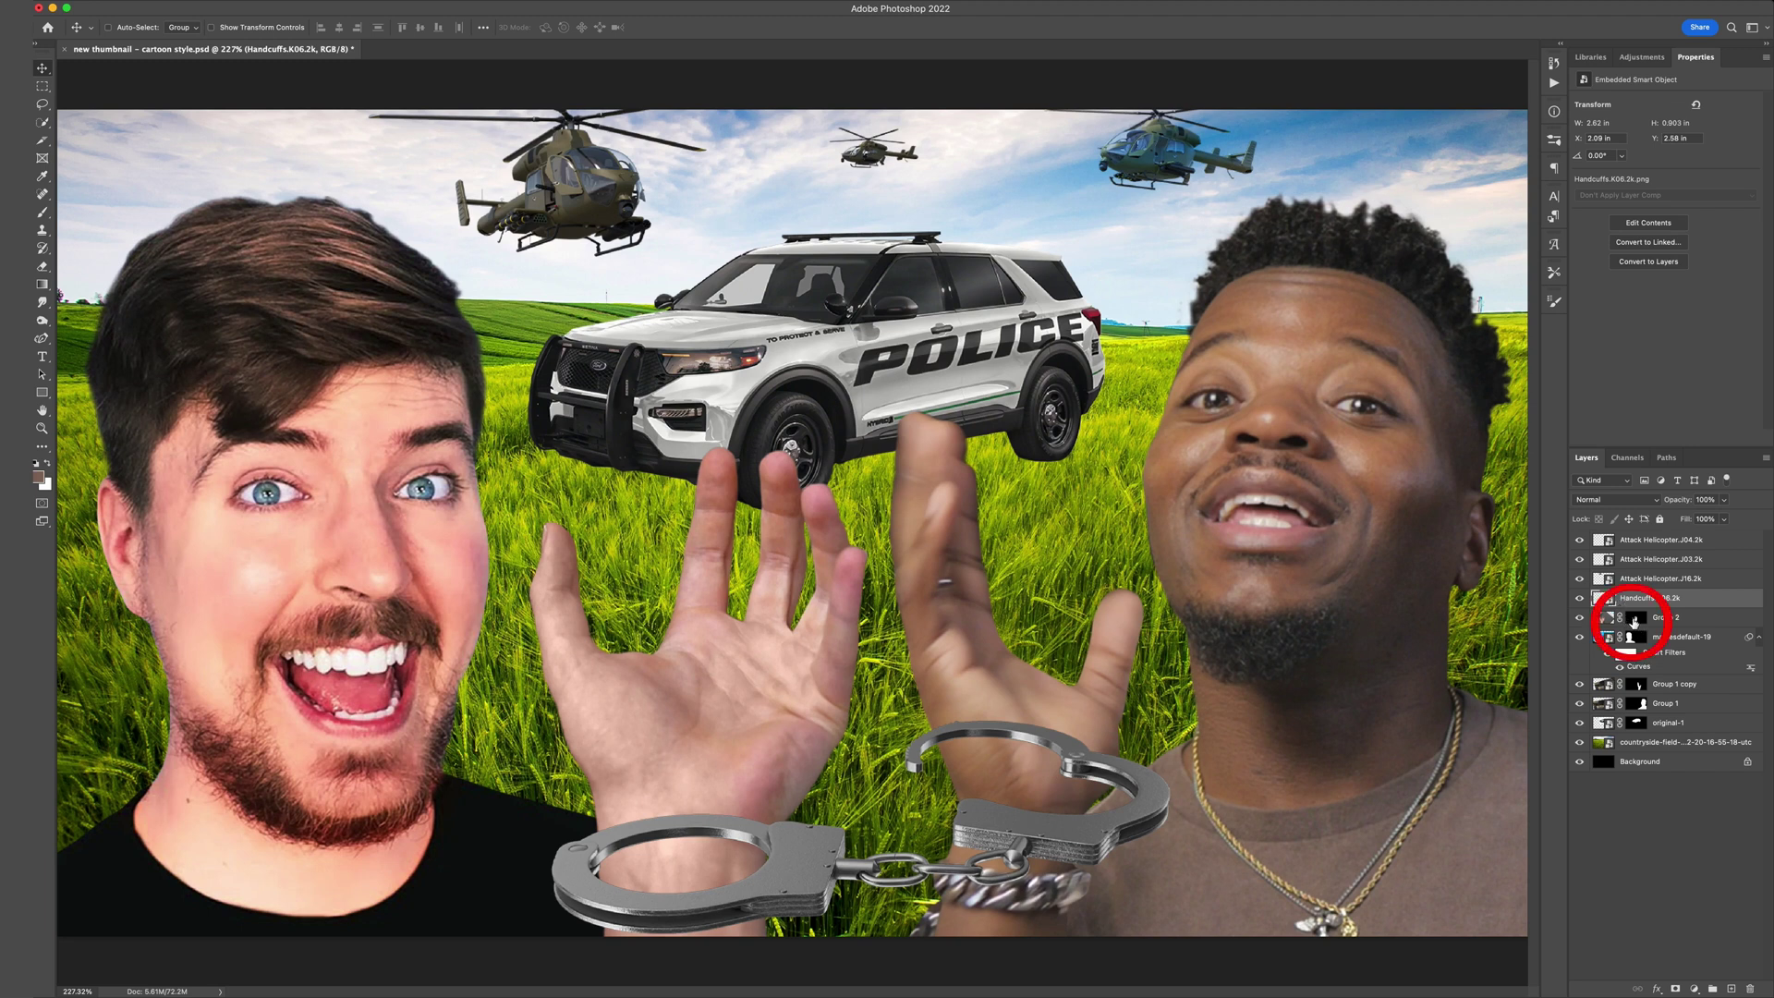
{"action": "left_click", "coordinate": [1636, 620], "text": "ctrl"}
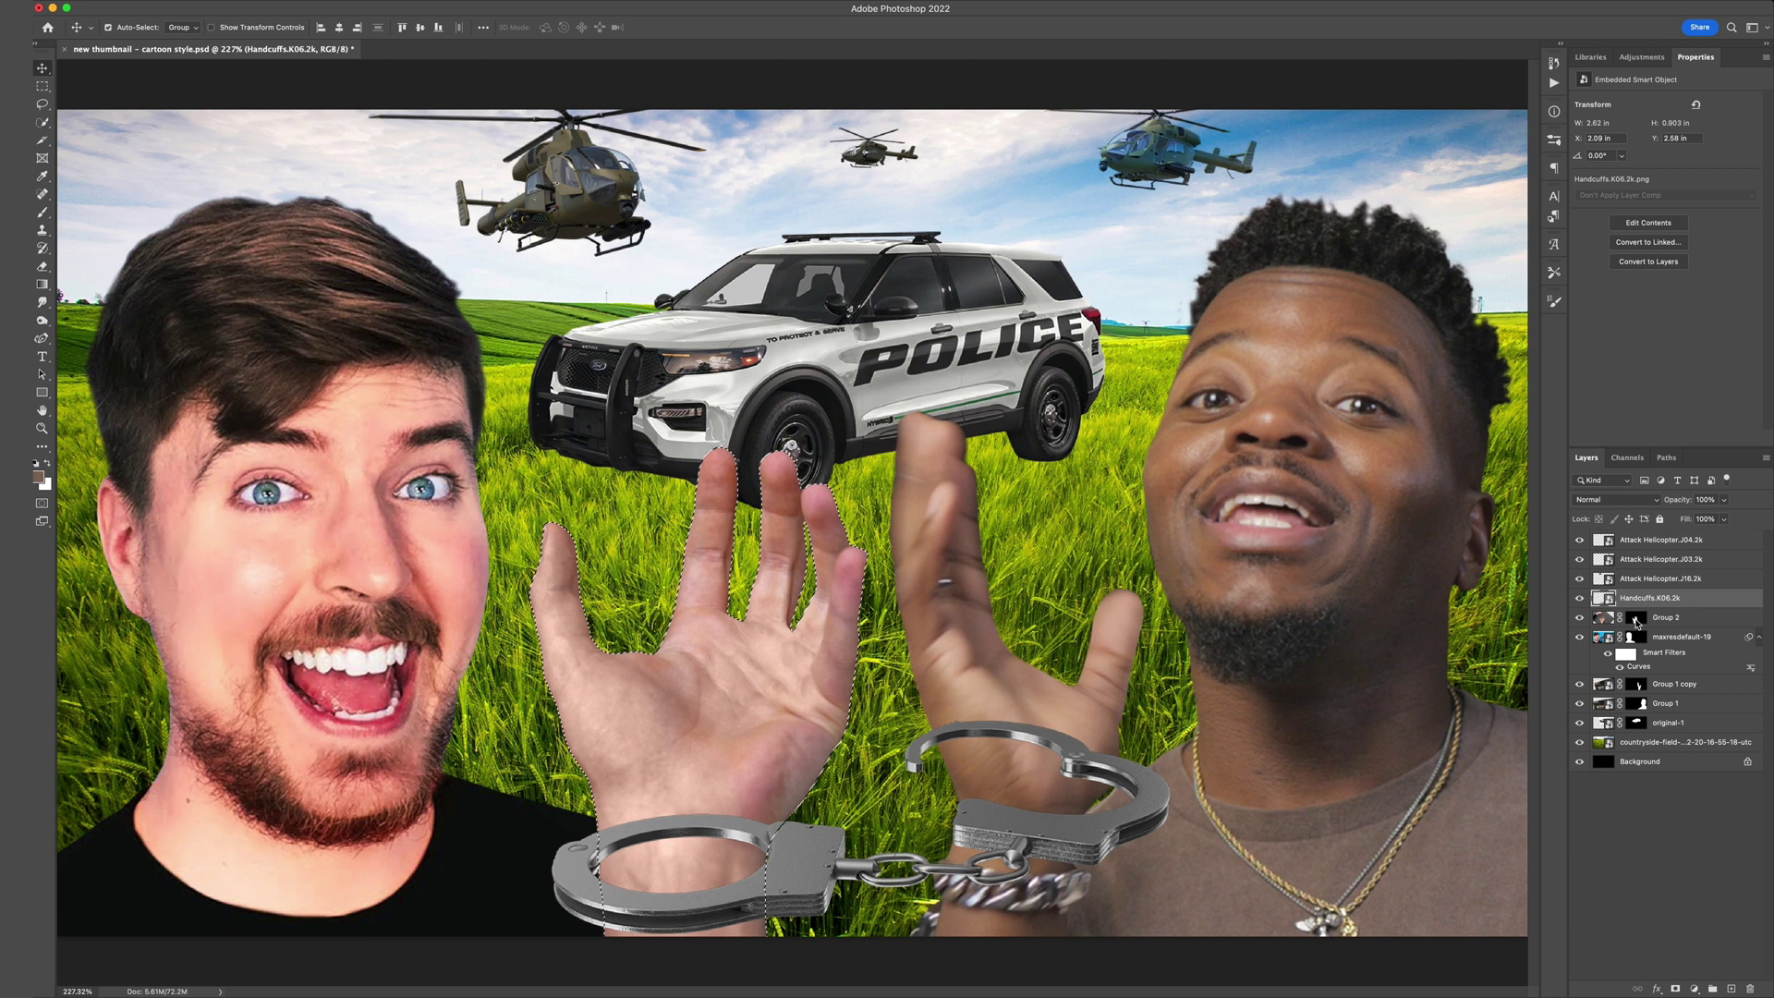
{"action": "scroll", "coordinate": [757, 652], "scroll_direction": "up", "scroll_amount": 3}
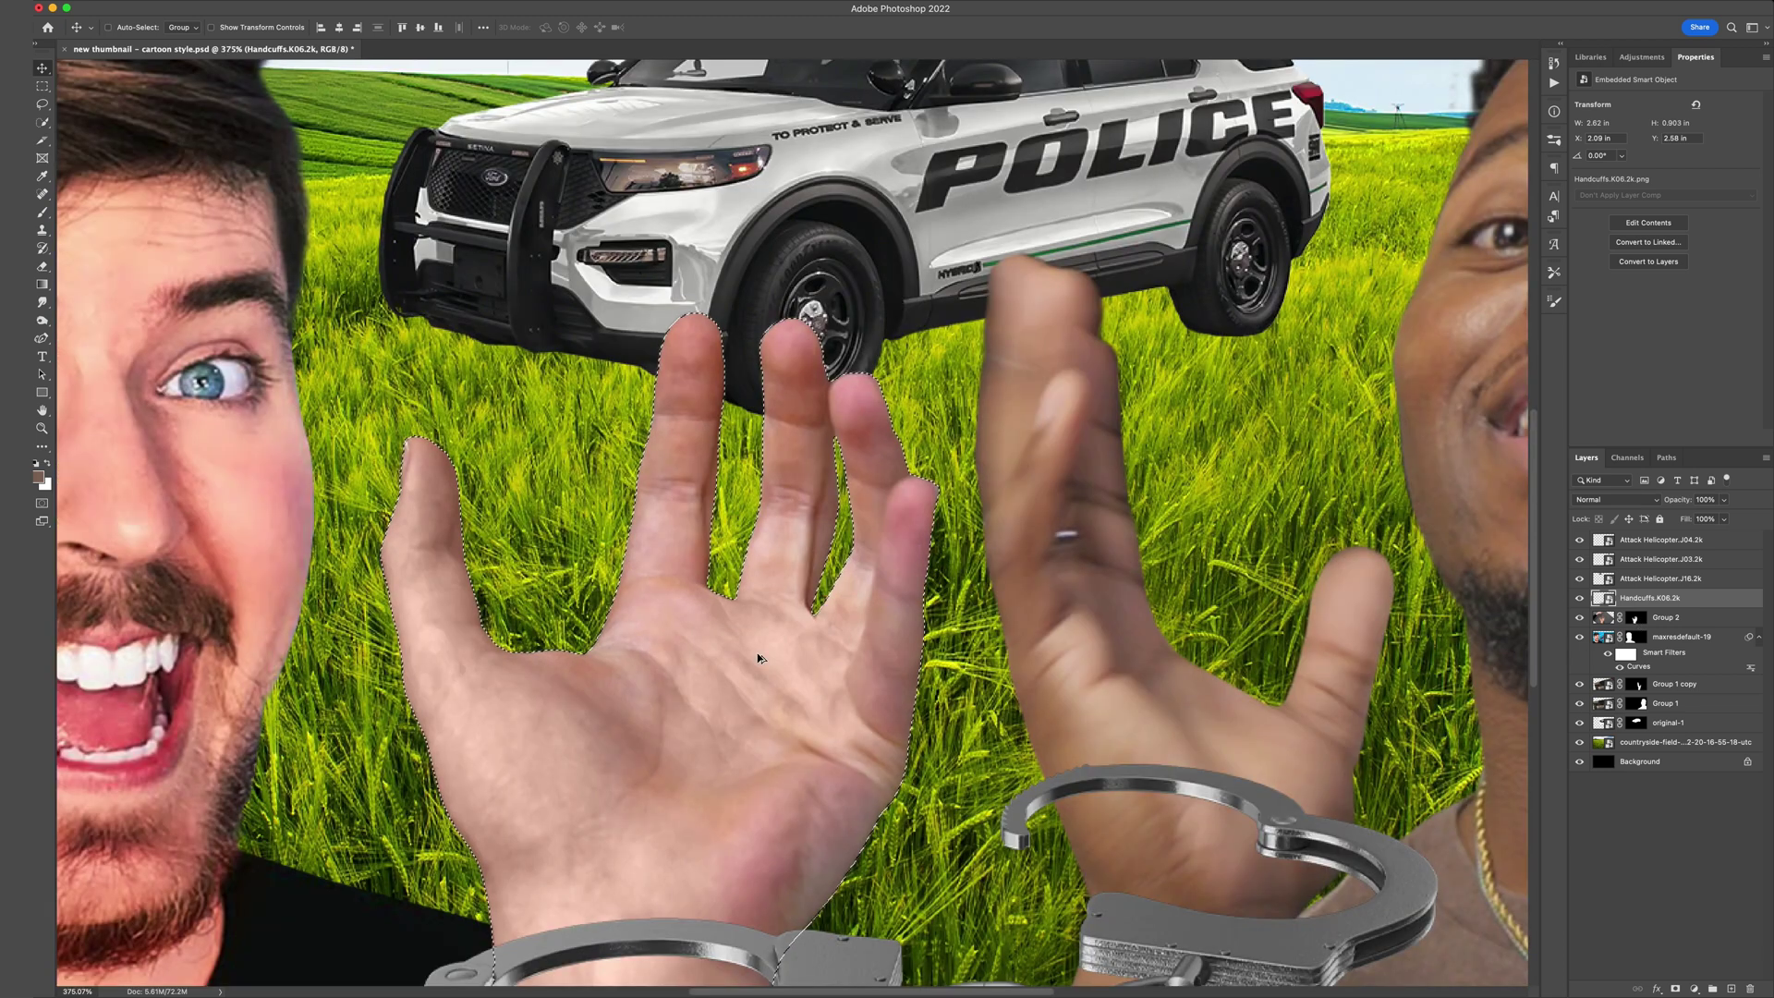
{"action": "scroll", "coordinate": [757, 653], "scroll_direction": "down", "scroll_amount": 5}
{"action": "scroll", "coordinate": [763, 656], "scroll_direction": "down", "scroll_amount": 2}
{"action": "scroll", "coordinate": [763, 656], "scroll_direction": "left", "scroll_amount": 2}
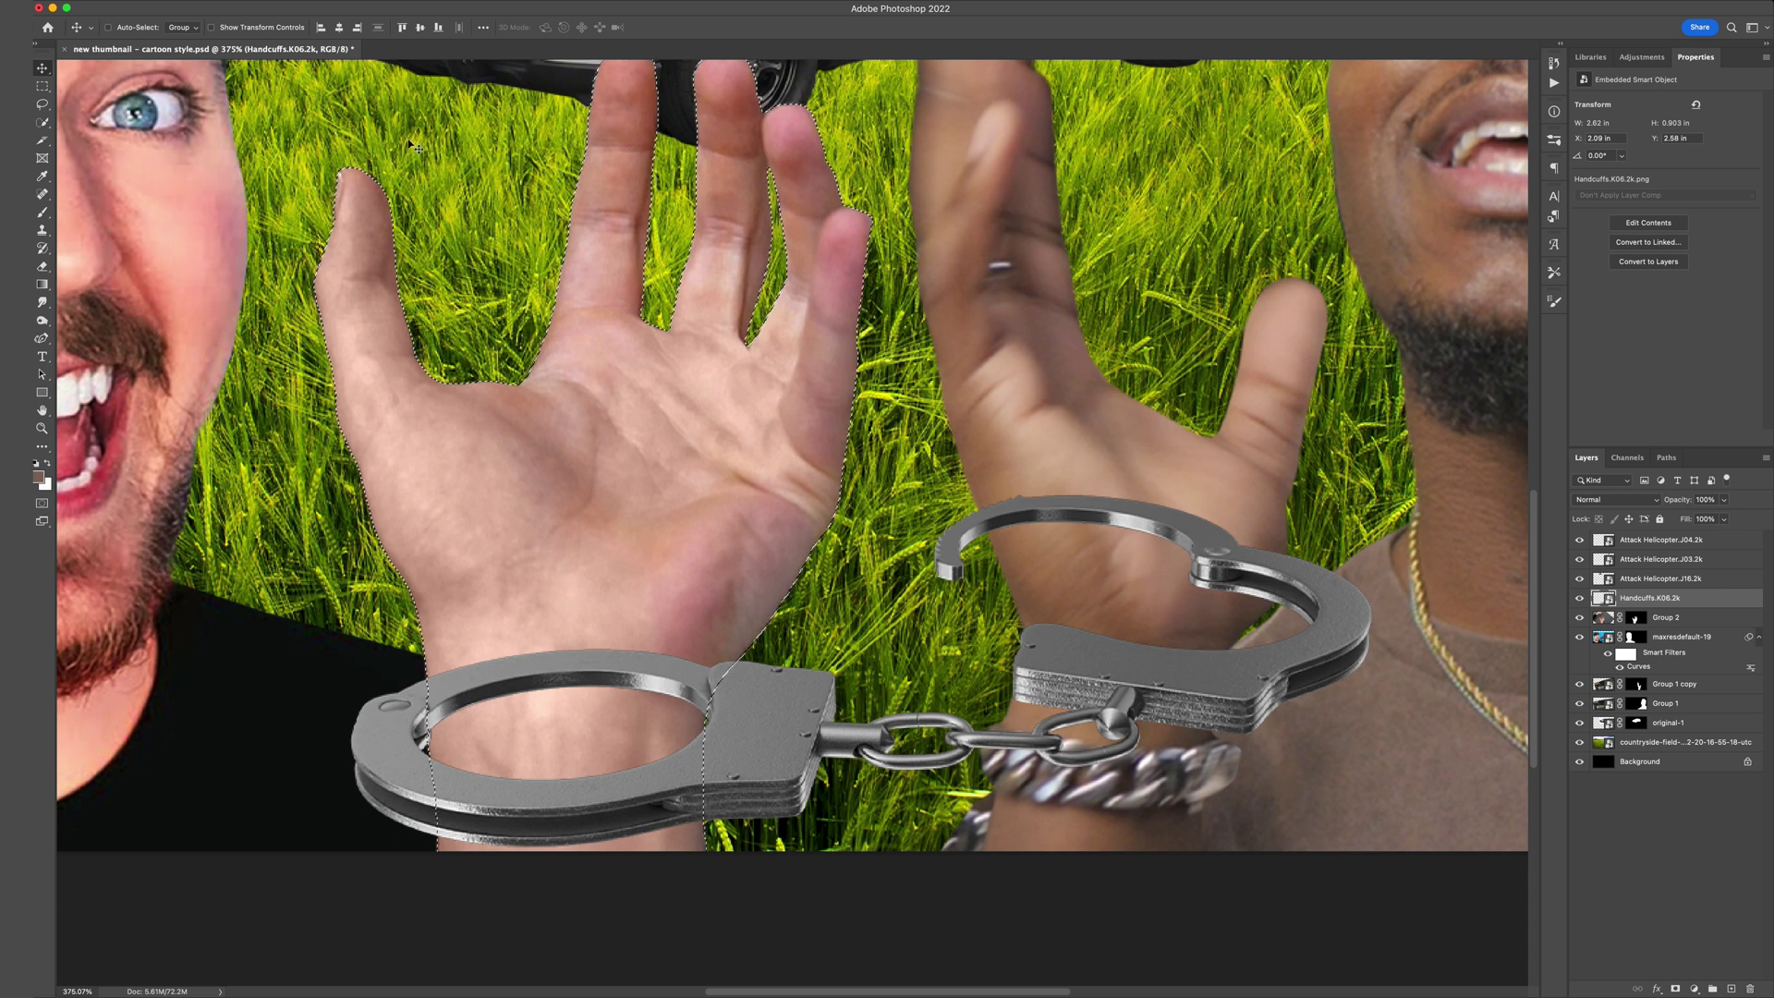
Invert the hand selection and add it as a layer mask on the Handcuffs.K06.2k layer.
{"action": "left_click", "coordinate": [283, 7]}
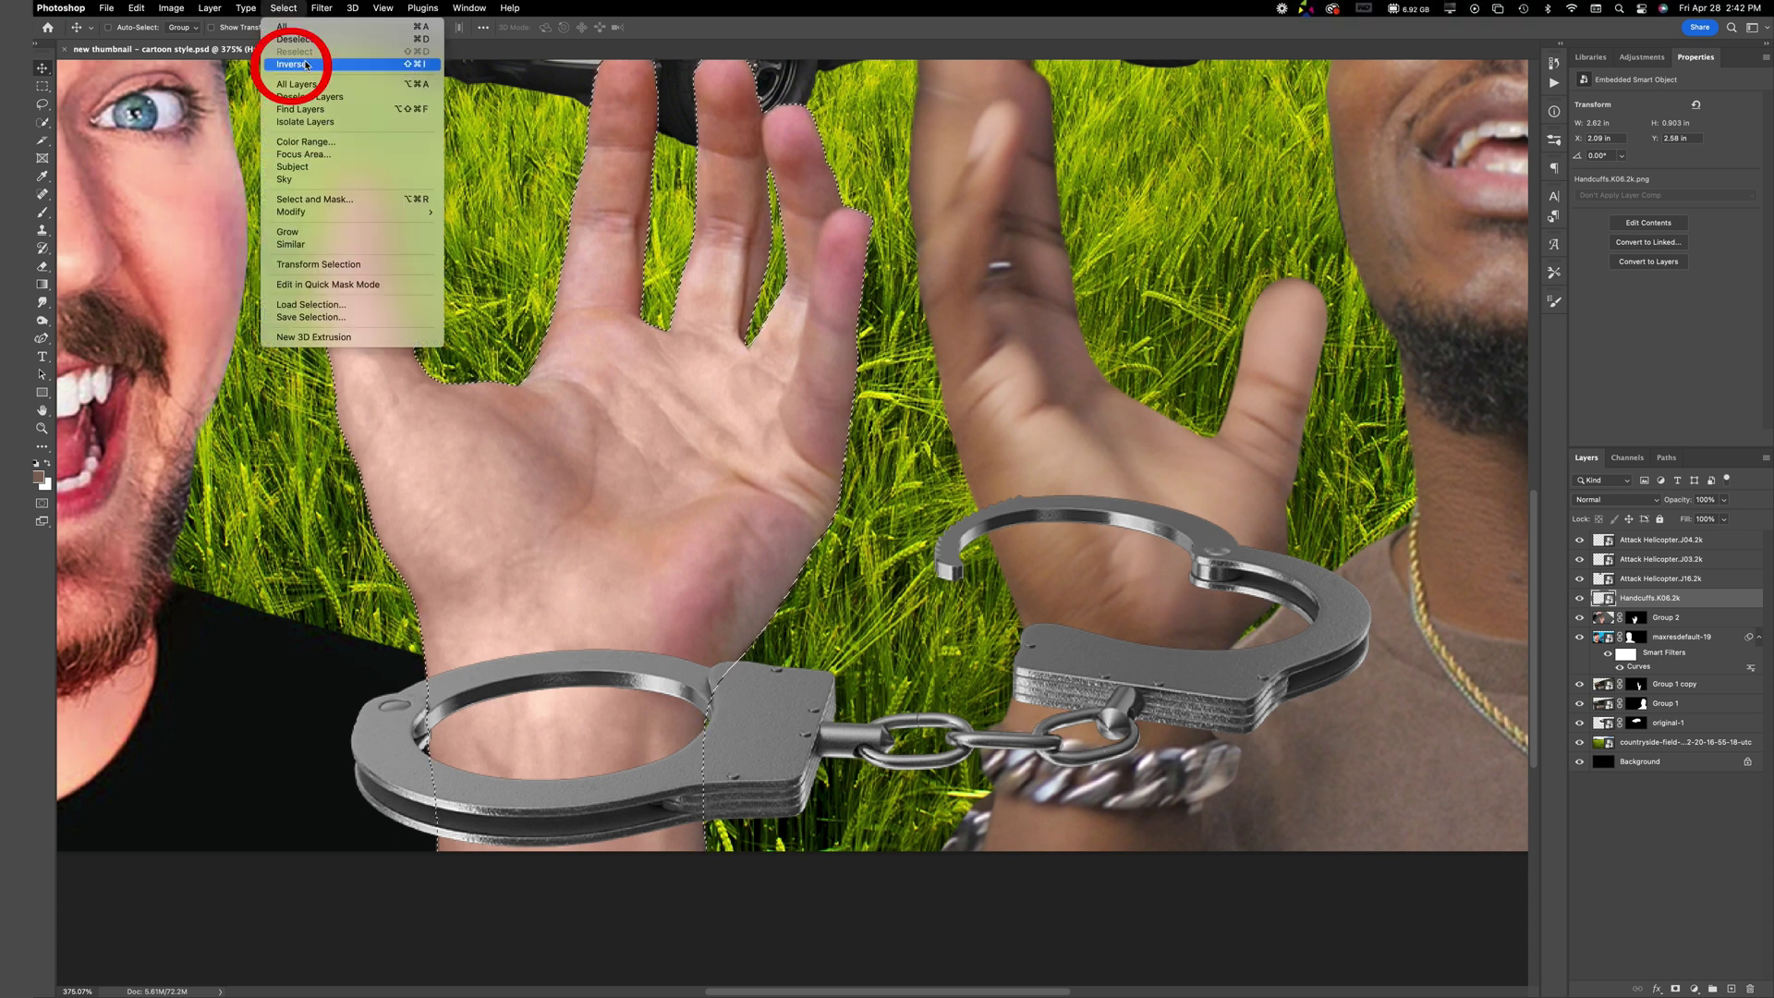
{"action": "left_click", "coordinate": [306, 64]}
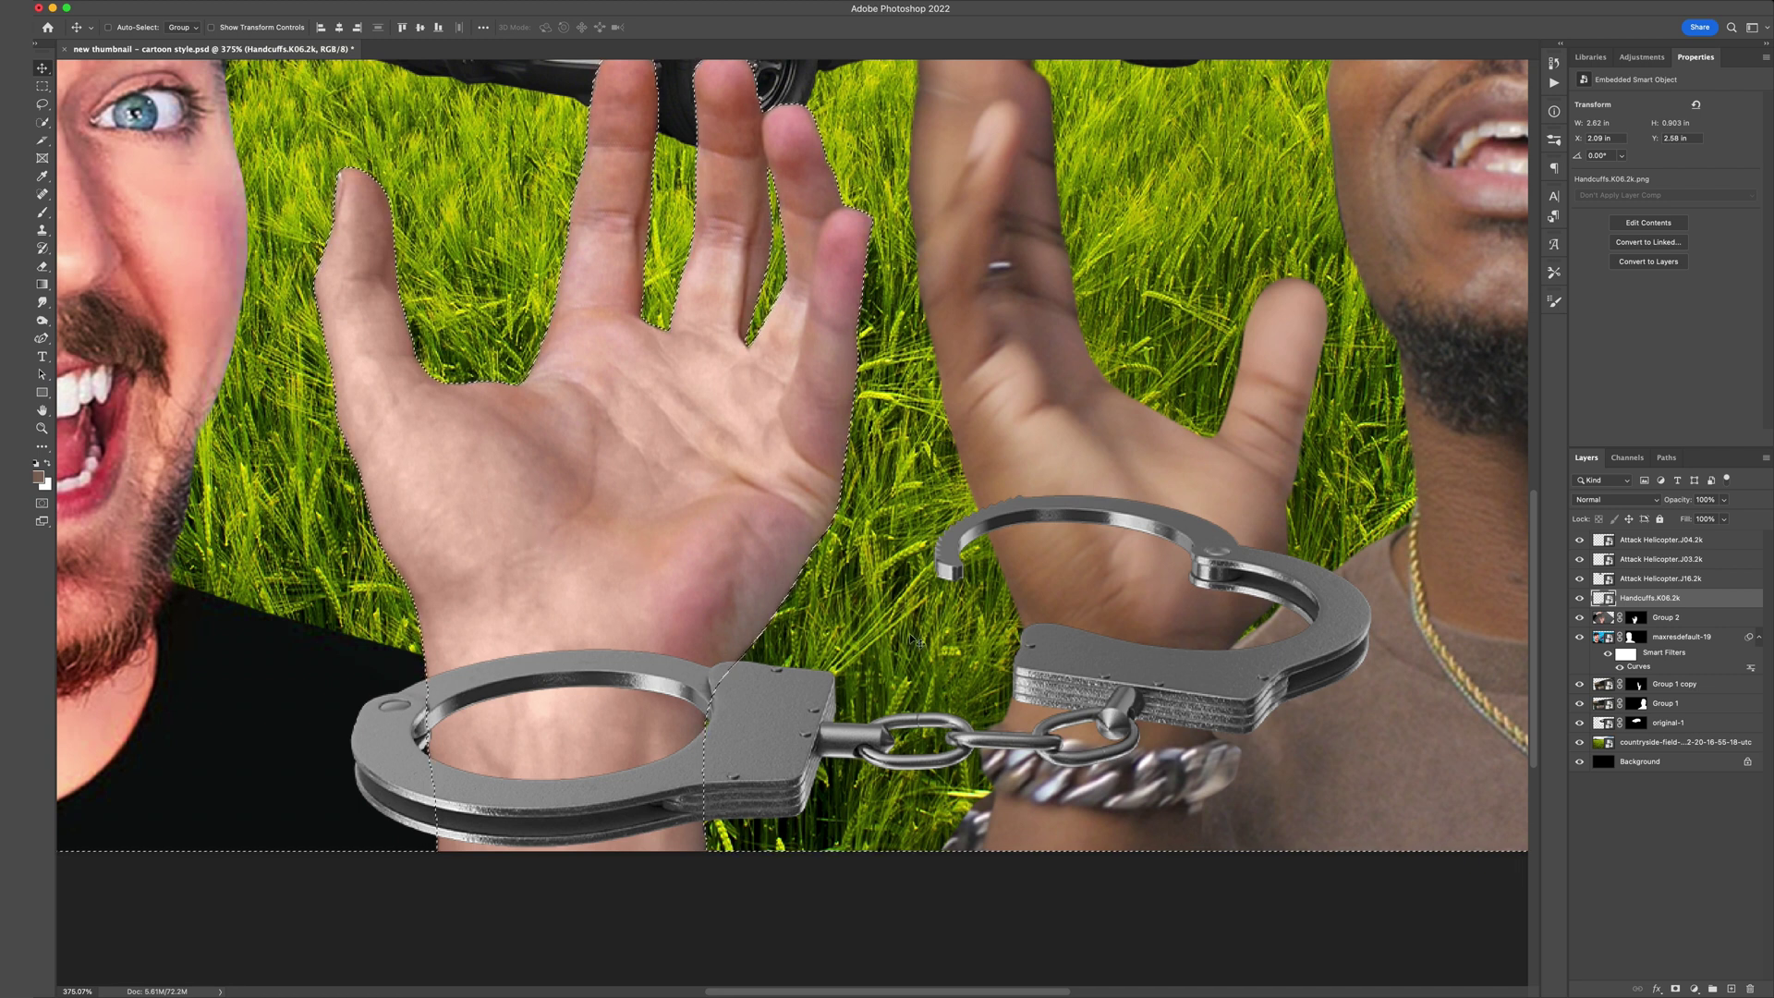
{"action": "left_click", "coordinate": [1675, 989]}
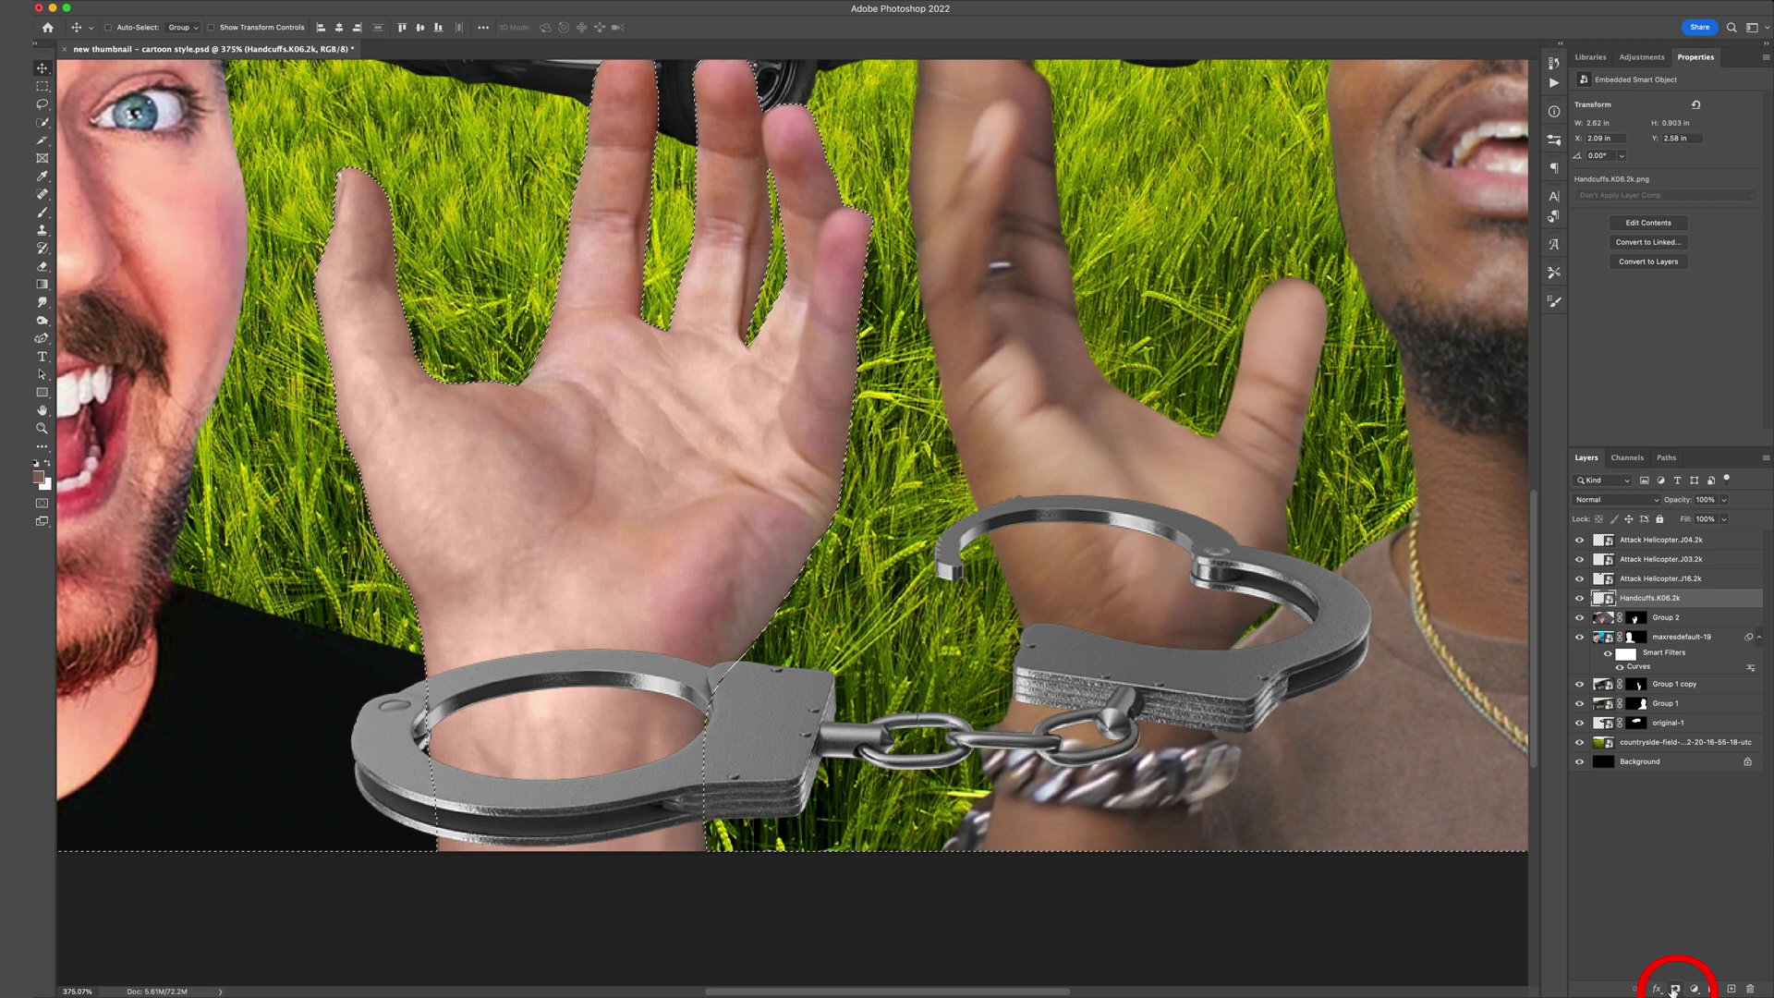
{"action": "left_click", "coordinate": [1675, 989]}
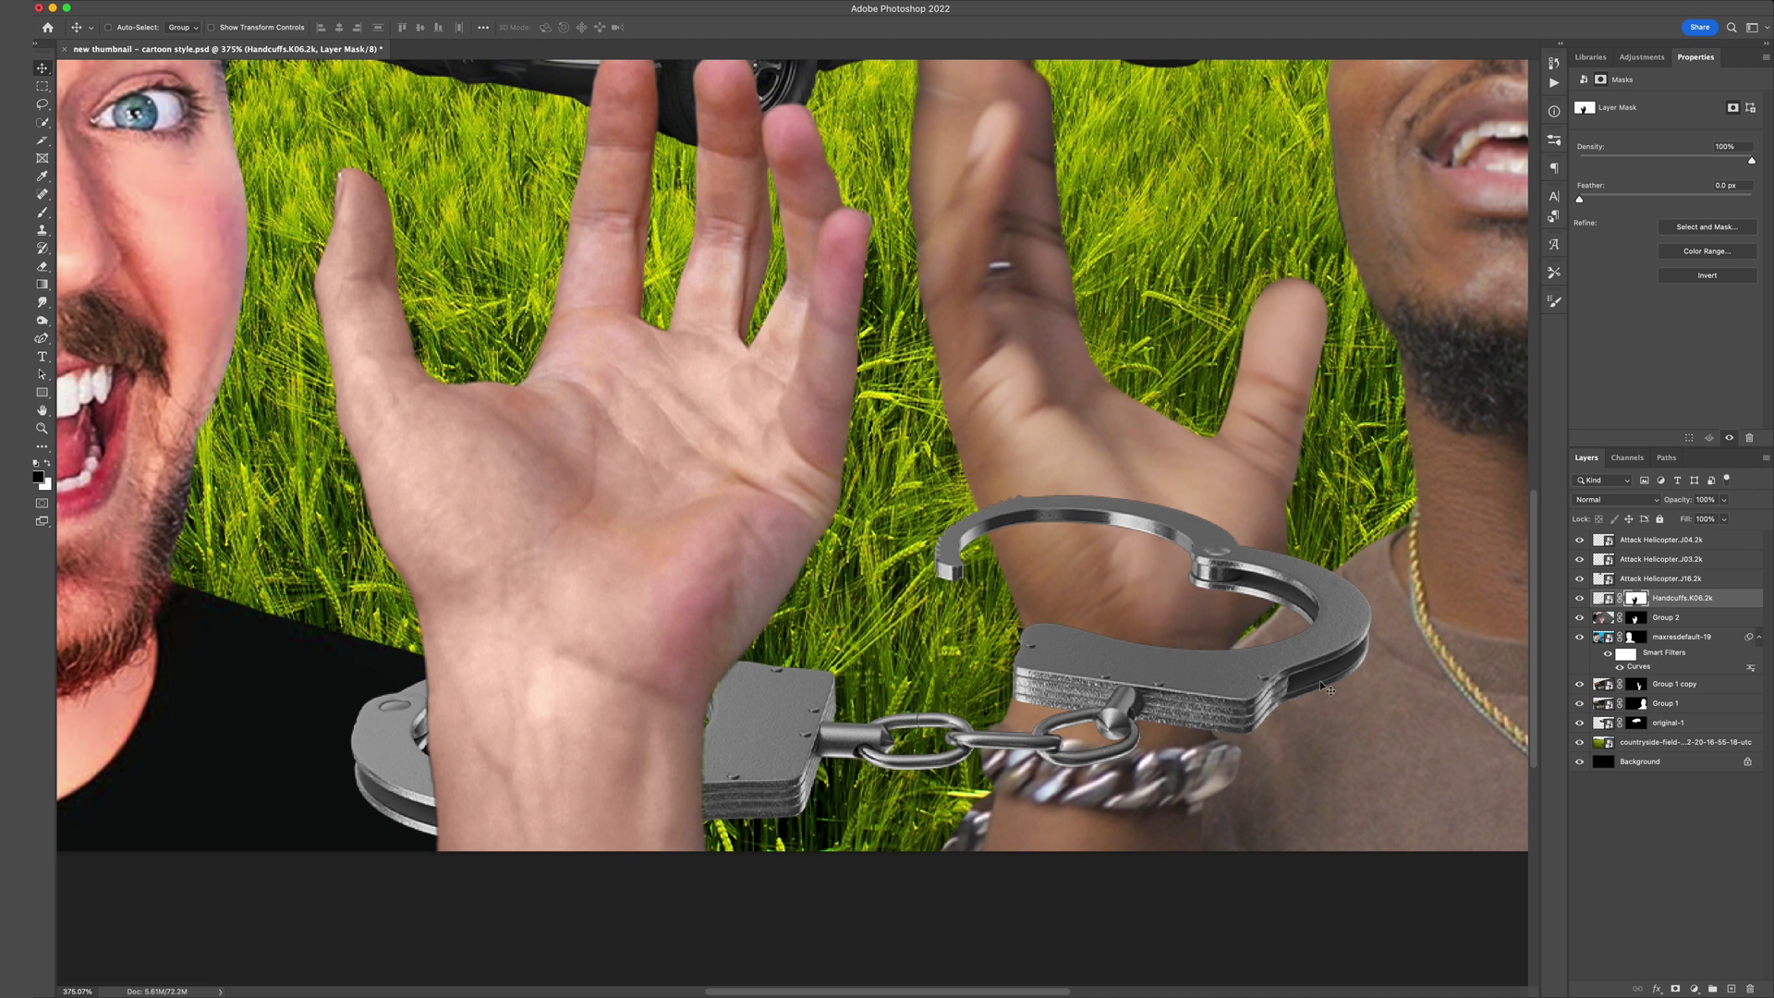
Paint white on the handcuffs mask to restore the cuff's front half across the lighter wrist.
{"action": "left_click", "coordinate": [38, 477]}
{"action": "left_click_drag", "start_coordinate": [981, 489], "coordinate": [939, 438]}
{"action": "left_click", "coordinate": [1290, 465]}
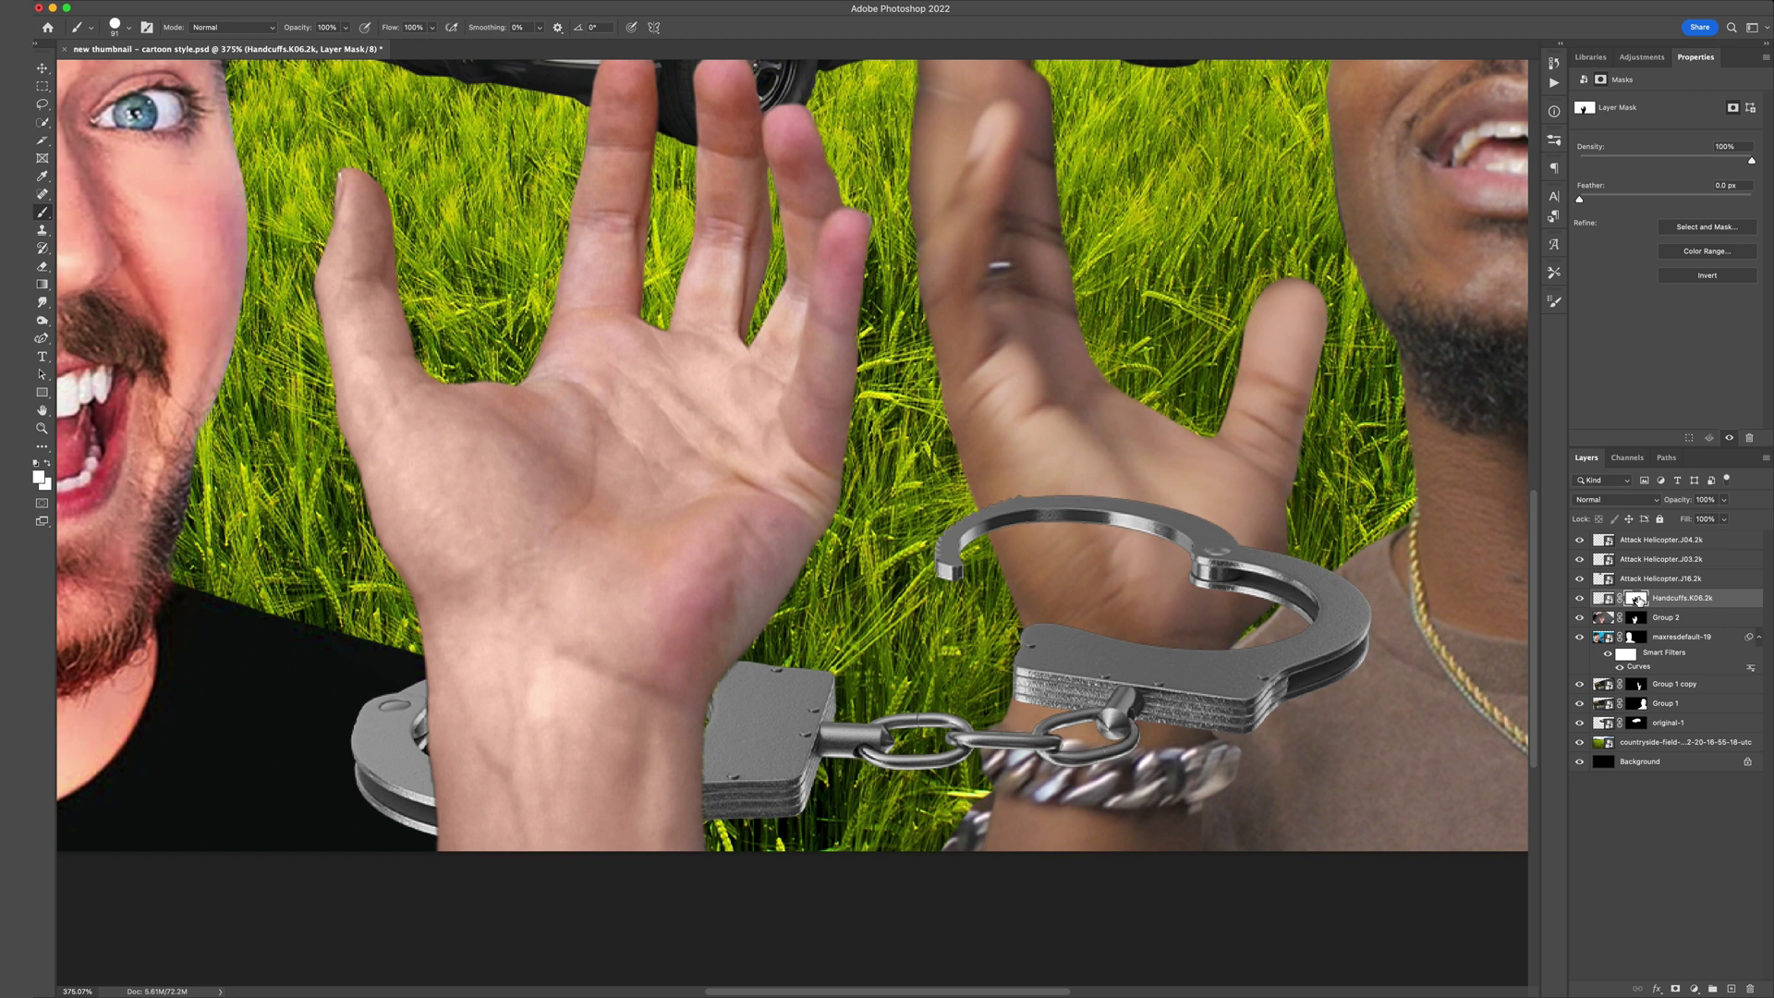
{"action": "mouse_move", "coordinate": [721, 765]}
{"action": "left_mouse_down"}
{"action": "mouse_move", "coordinate": [628, 805]}
{"action": "mouse_move", "coordinate": [471, 802]}
{"action": "left_mouse_up"}
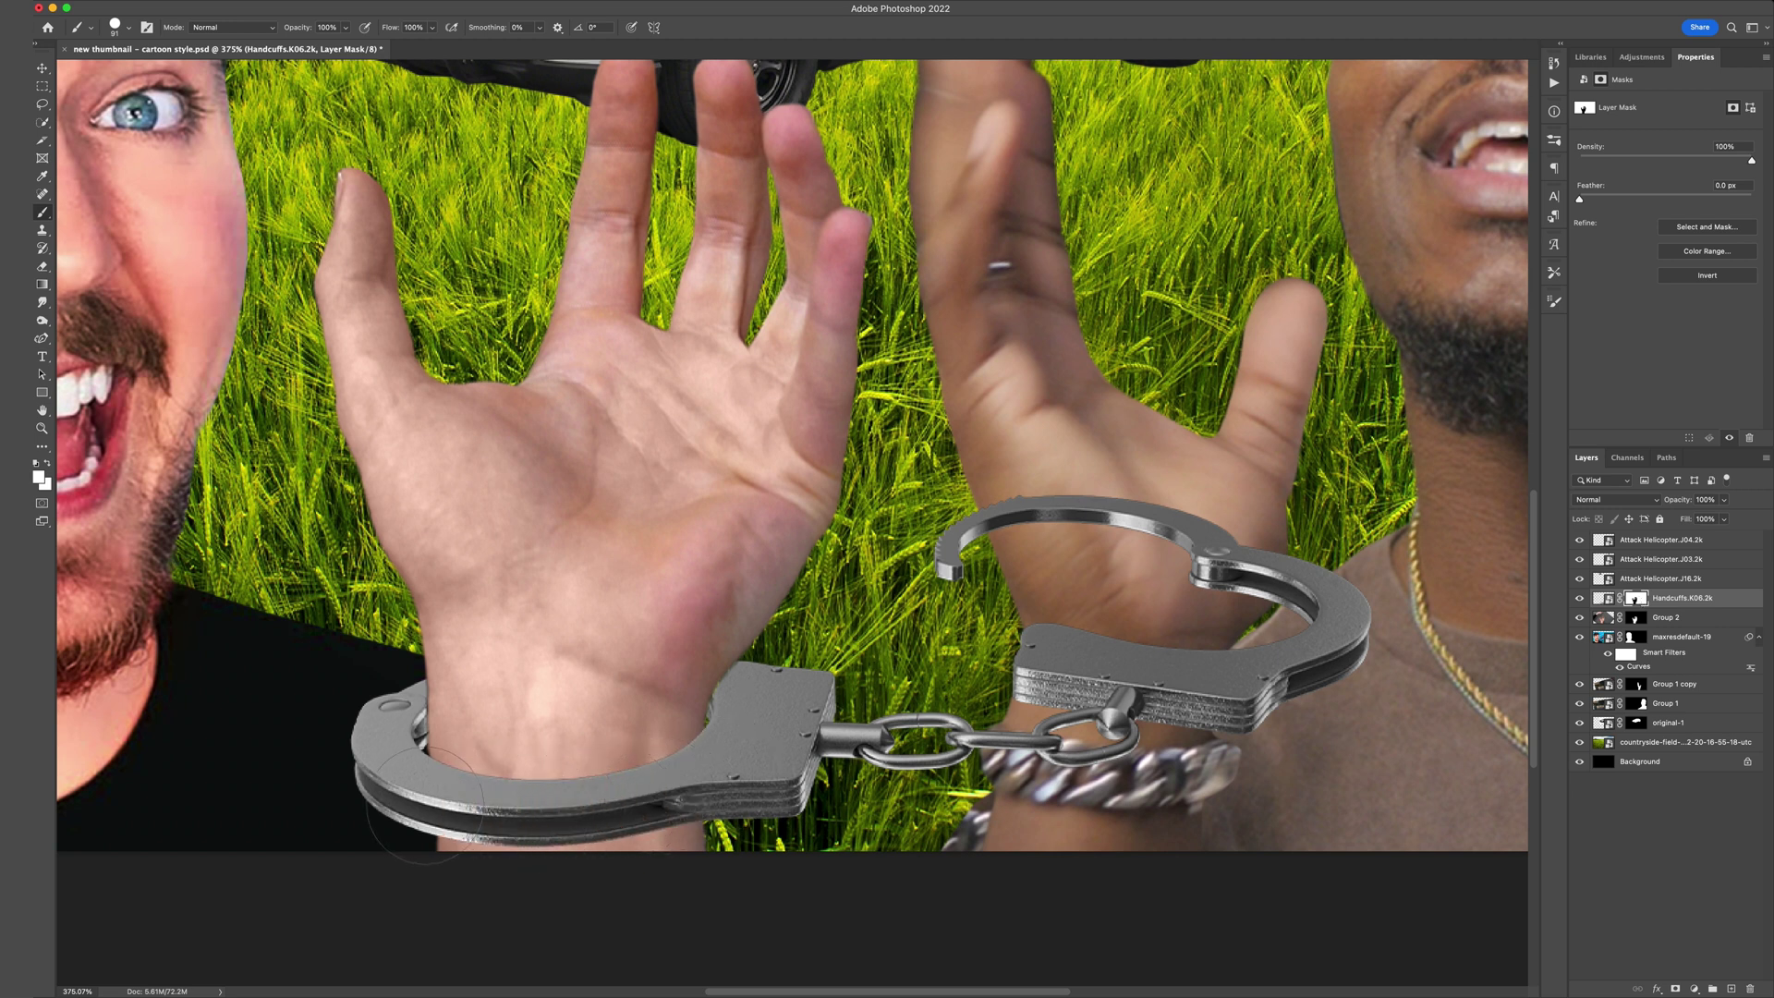
{"action": "scroll", "coordinate": [425, 806], "scroll_direction": "down", "scroll_amount": 5}
{"action": "key", "text": "v"}
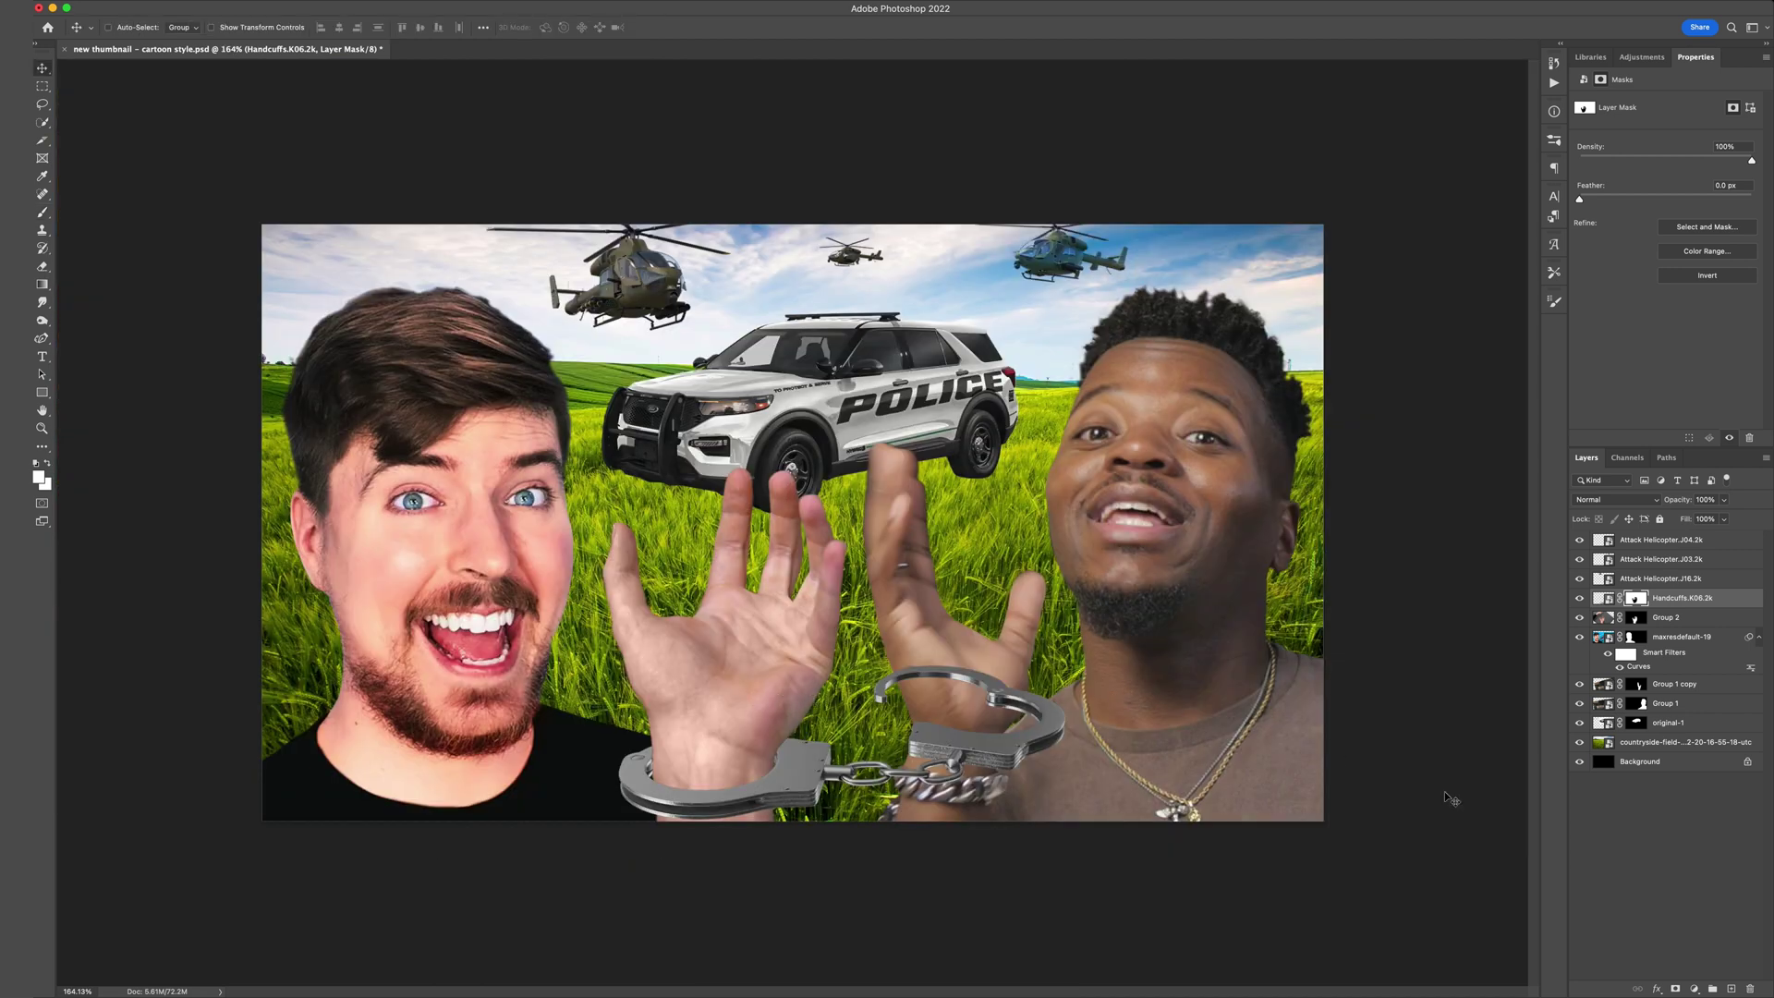
Add an empty layer above the handcuffs and set the brush's foreground color to near-black #080808.
{"action": "left_click", "coordinate": [1734, 990]}
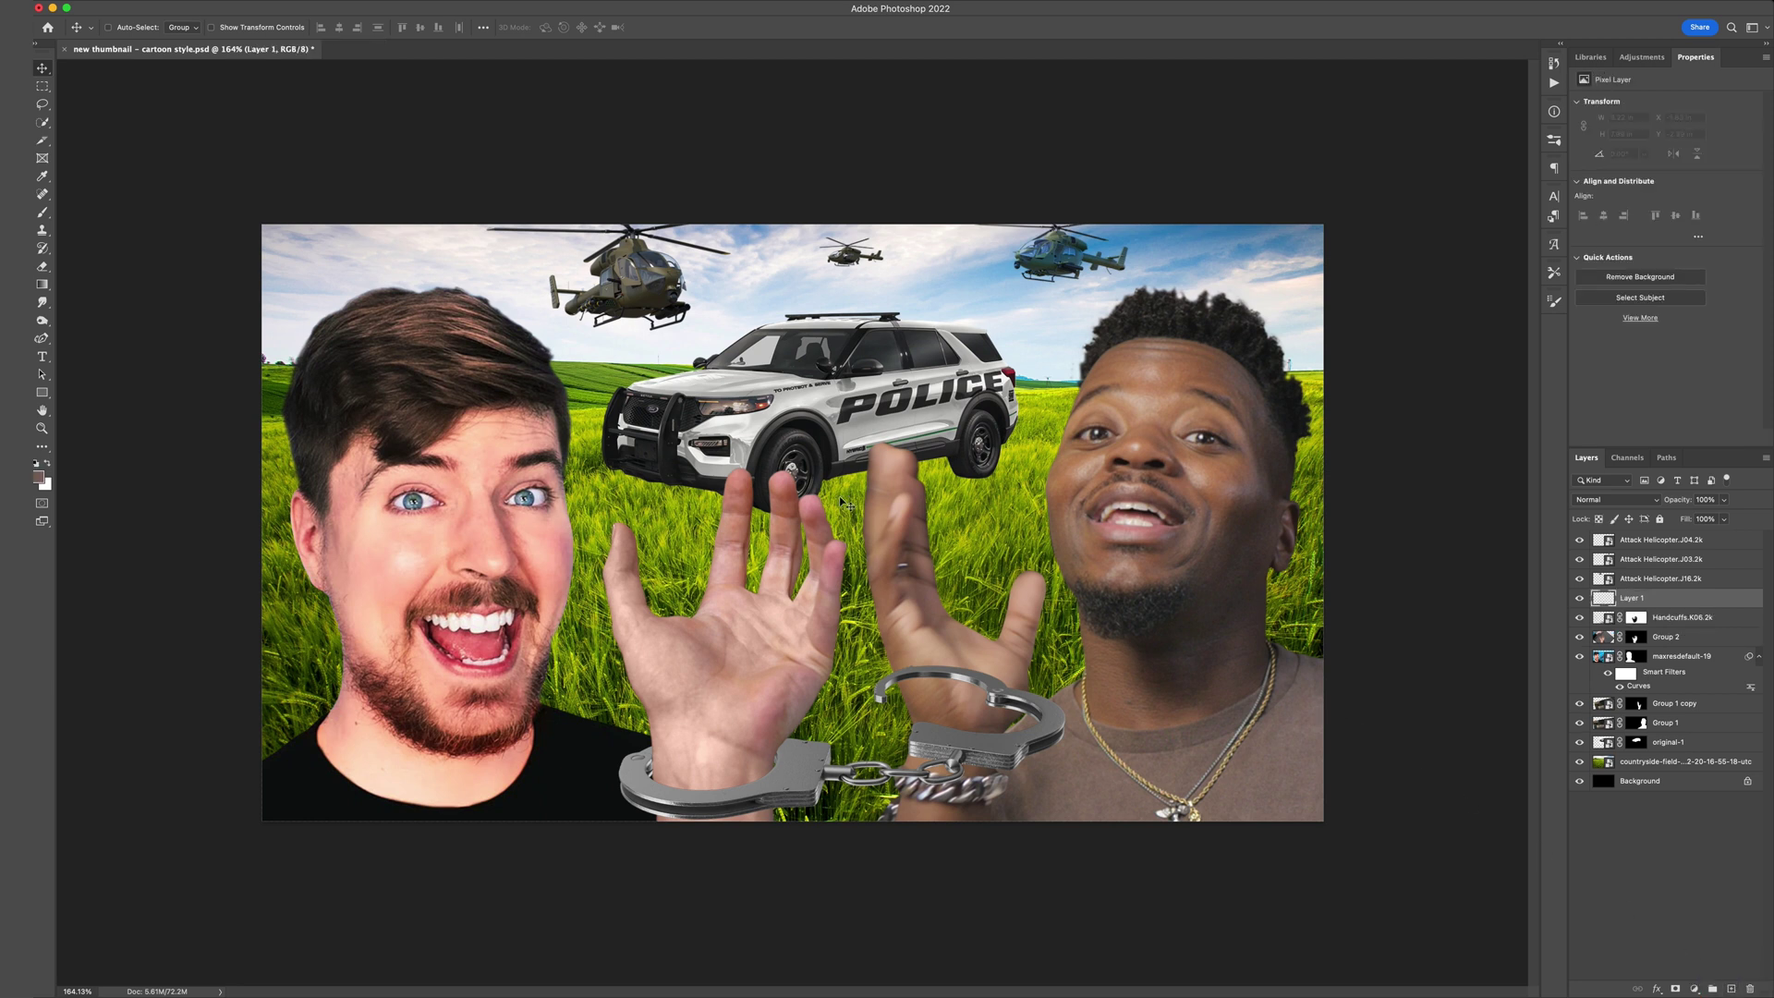
{"action": "left_click", "coordinate": [42, 214]}
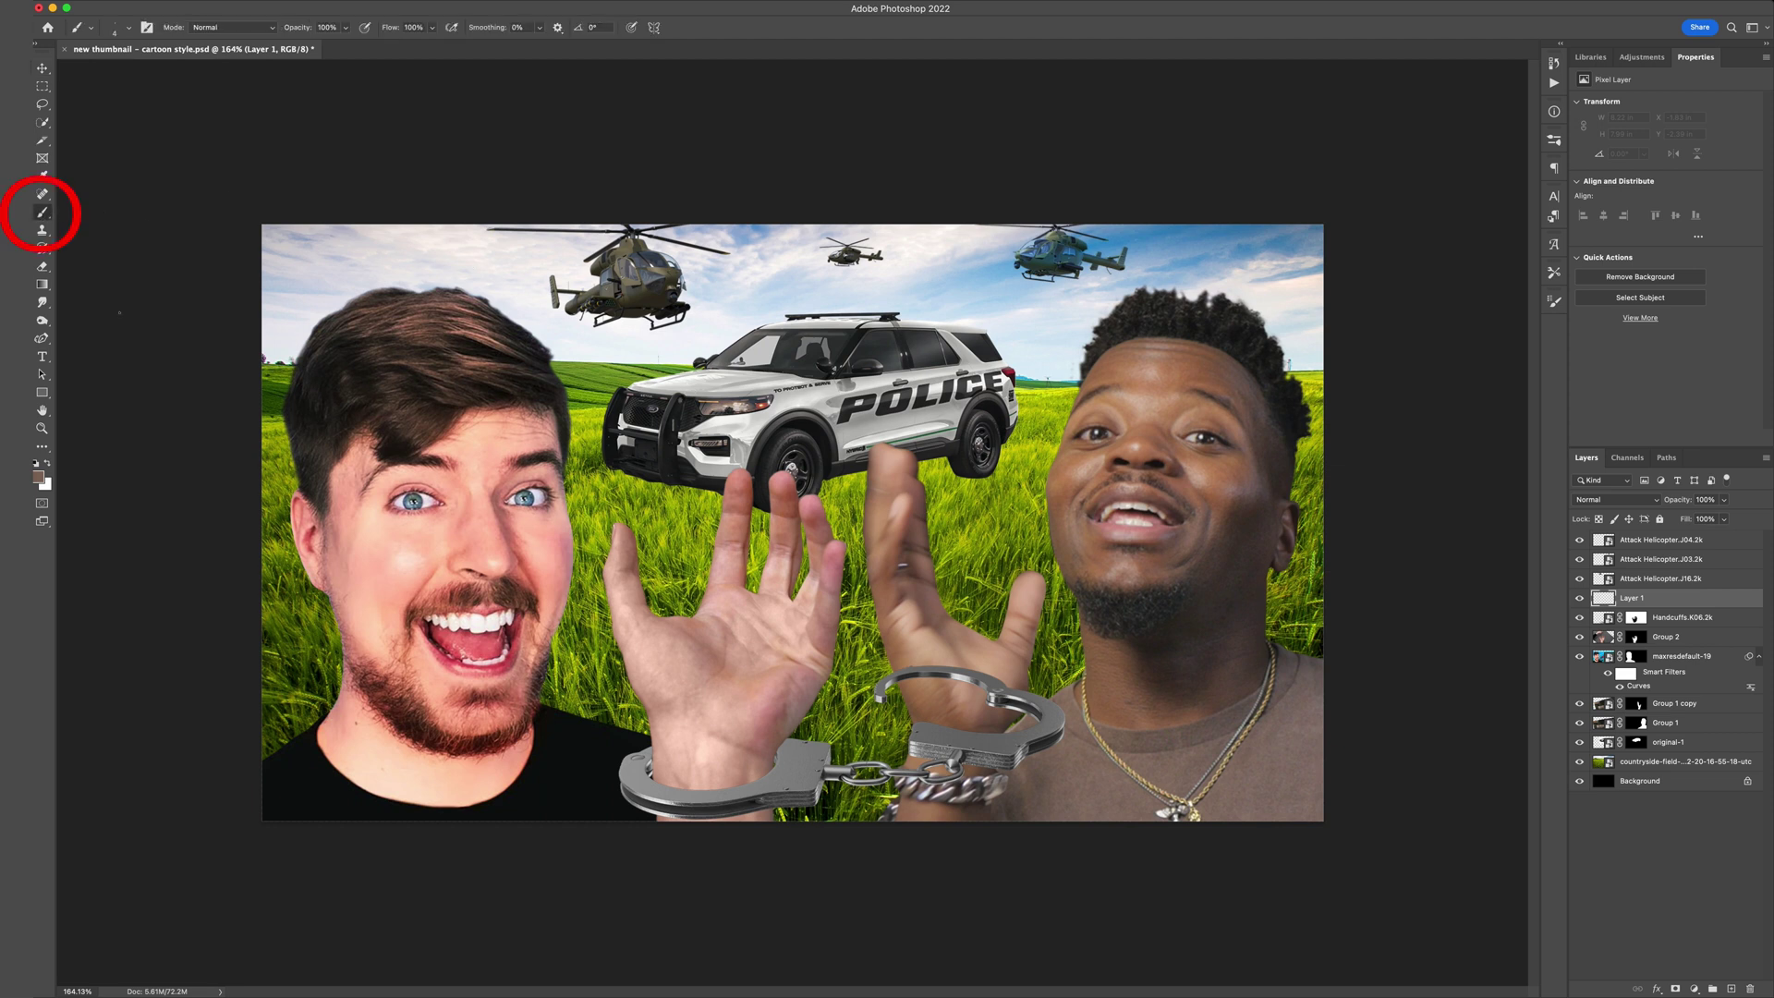
{"action": "left_click", "coordinate": [38, 477]}
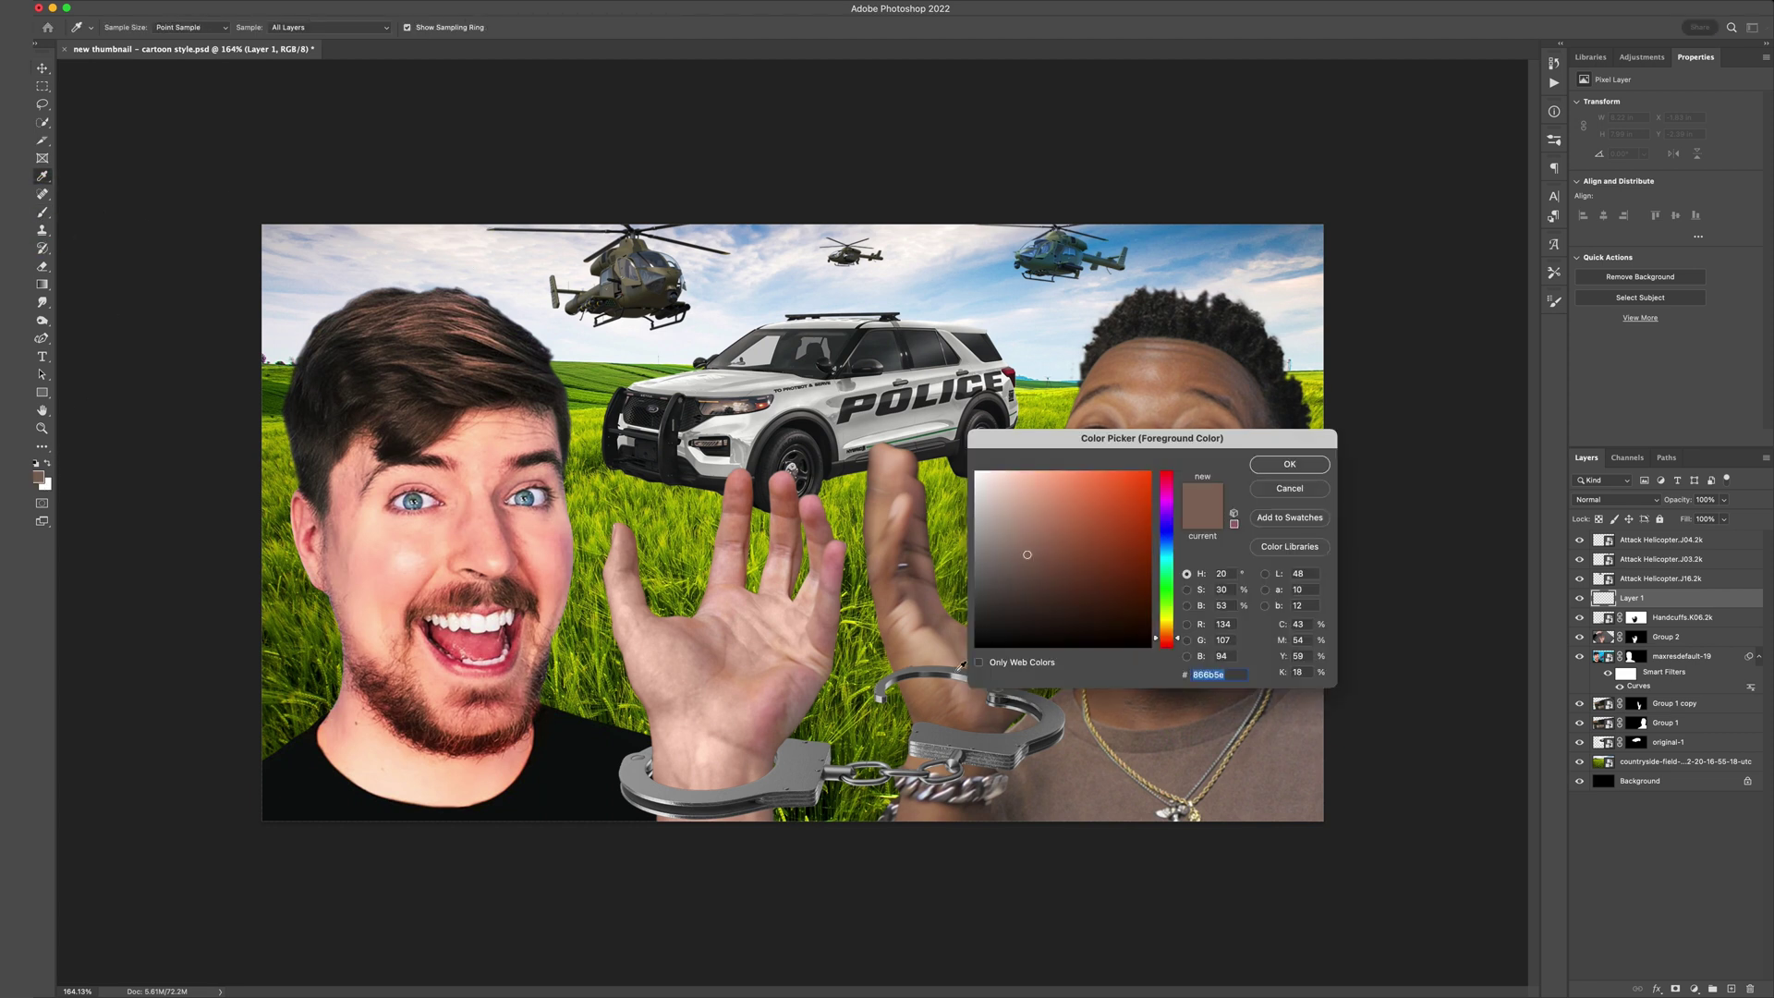
{"action": "left_click_drag", "start_coordinate": [1018, 611], "coordinate": [977, 645]}
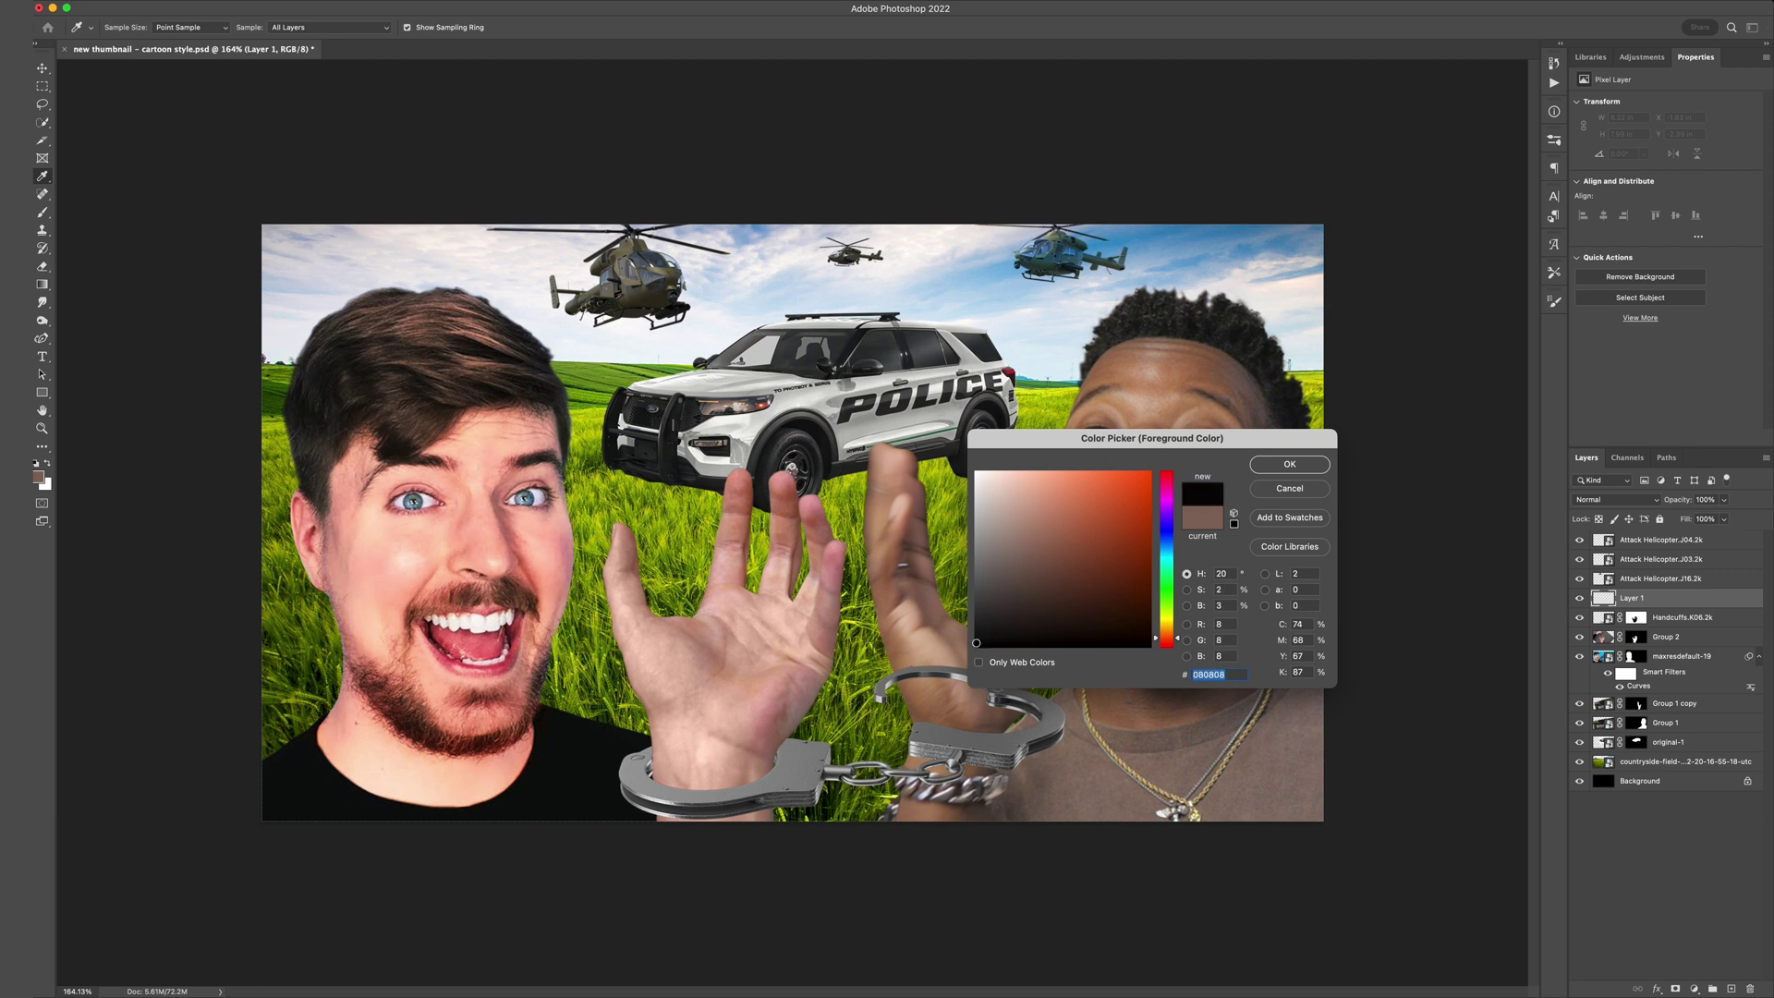
{"action": "left_click", "coordinate": [1287, 465]}
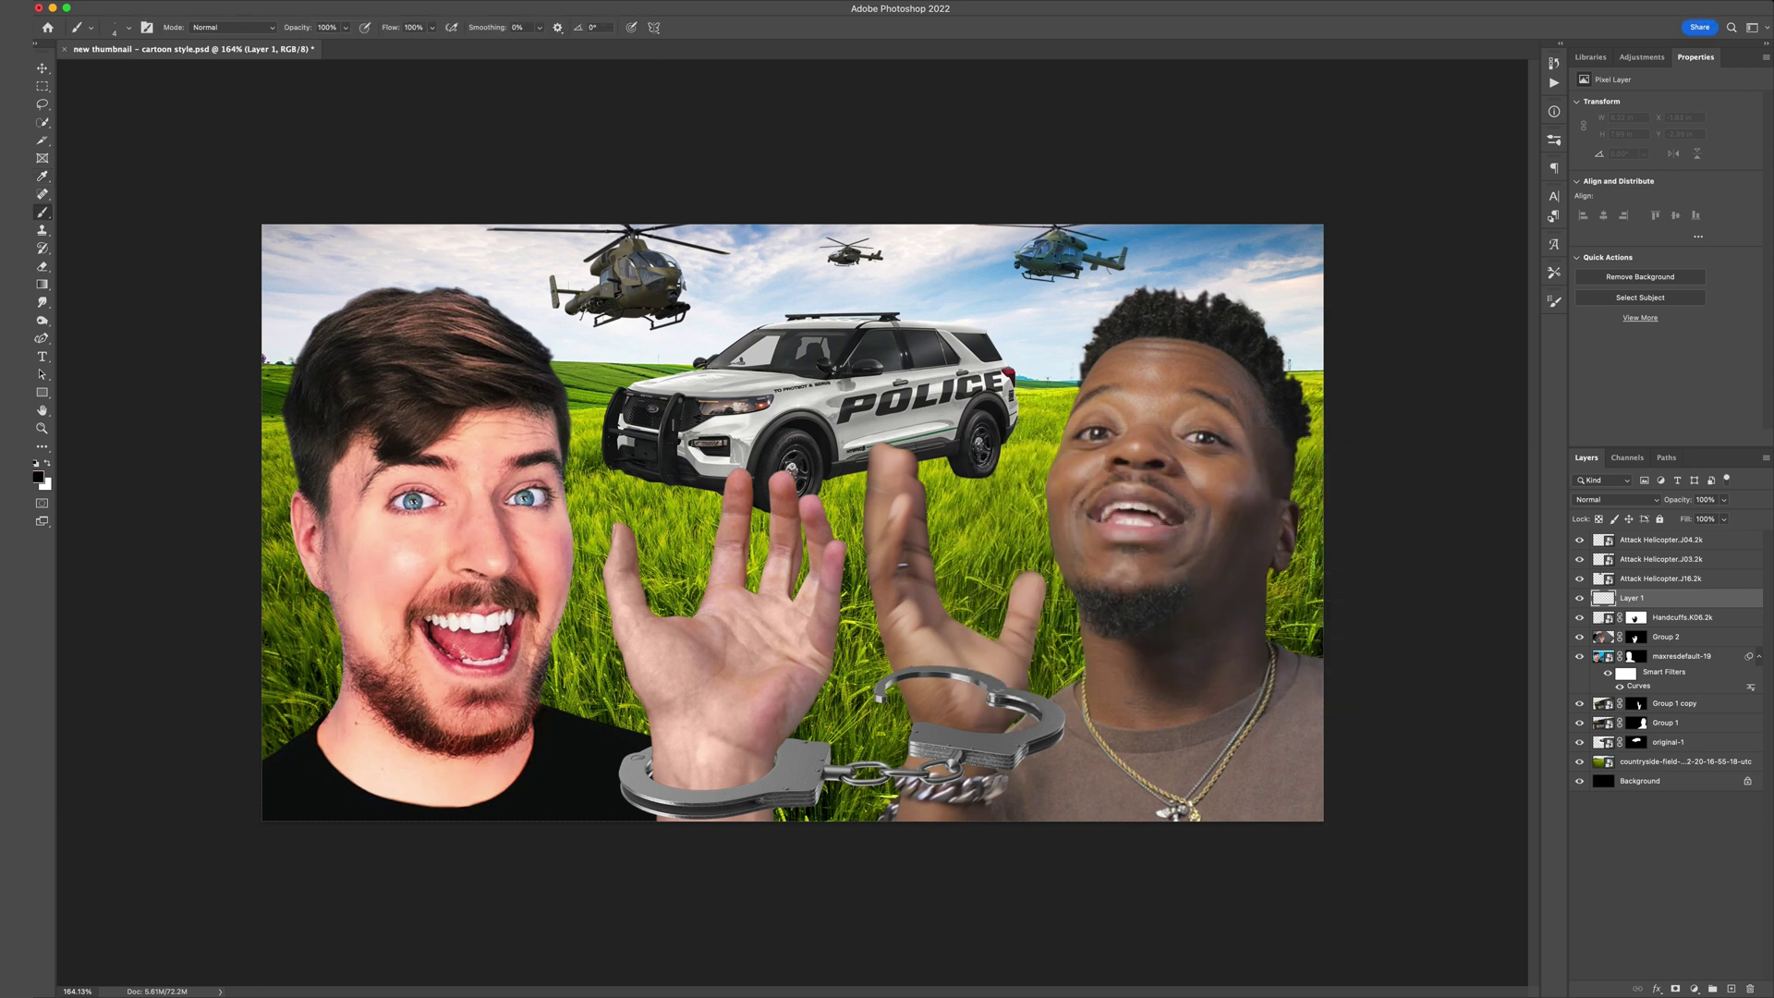
Stamp one soft dark spot beside the lighter hand's fingertips using the Soft Round brush at 0% hardness and about 284 px.
{"action": "right_click", "coordinate": [852, 446]}
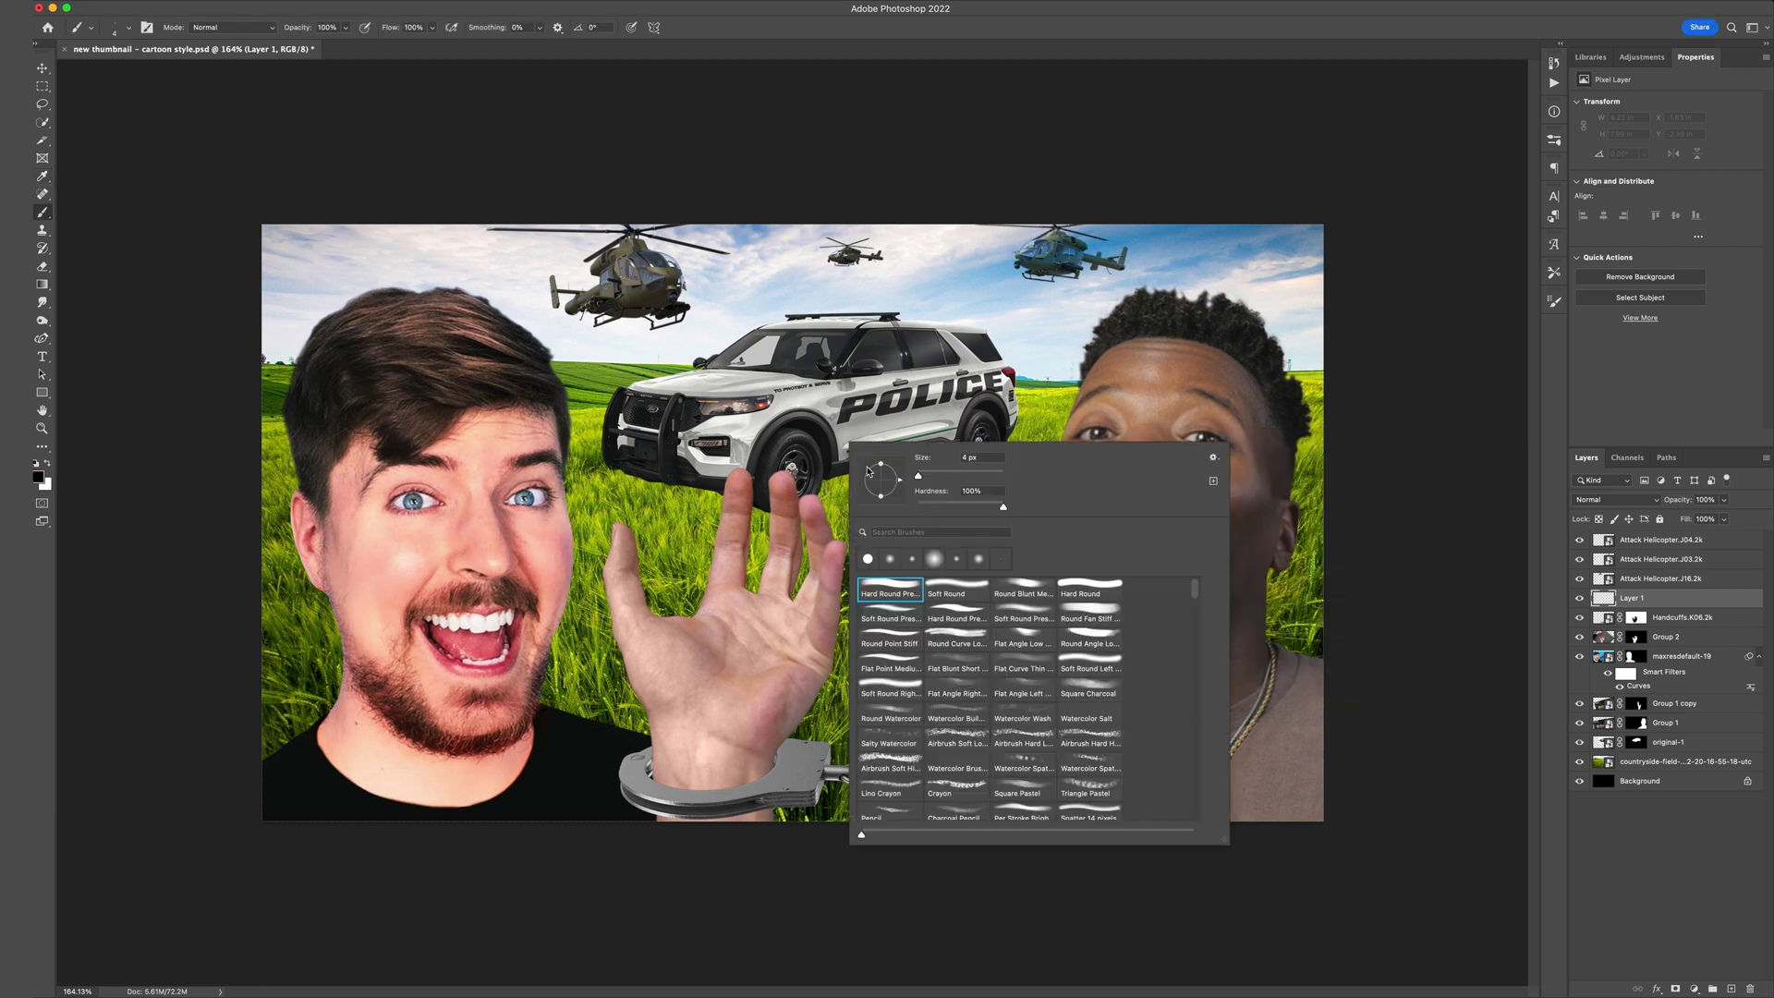
{"action": "left_click", "coordinate": [956, 591]}
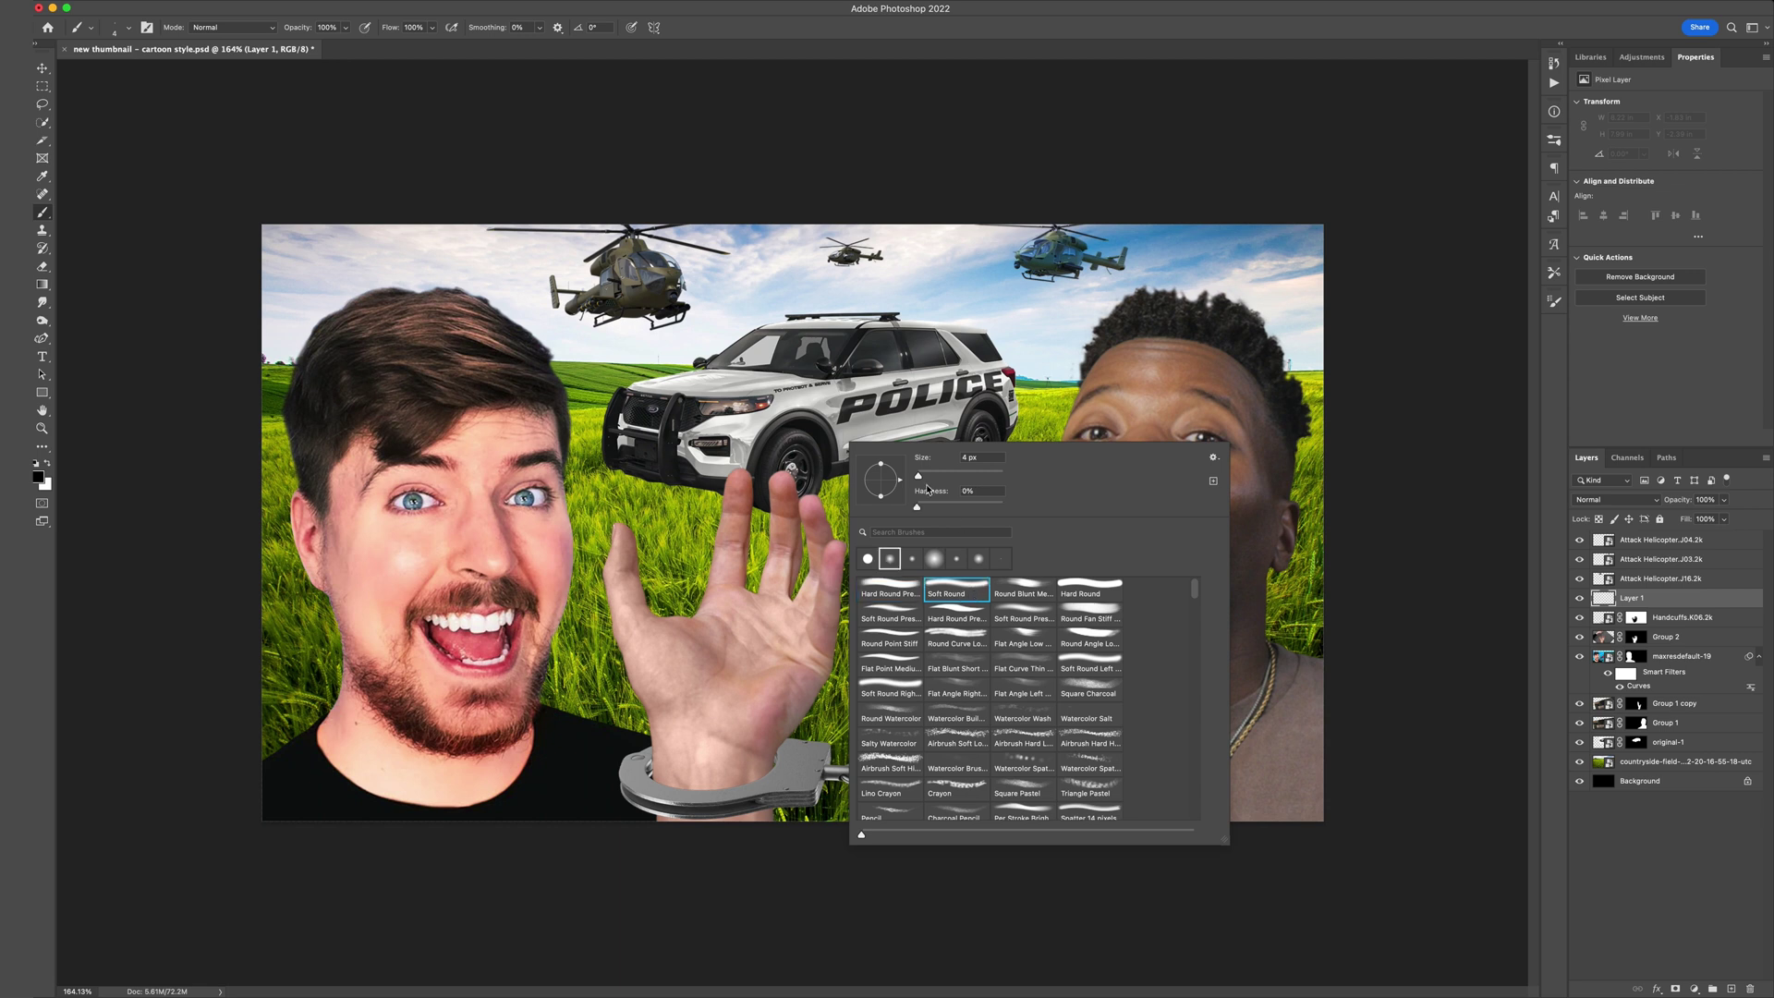
{"action": "left_click_drag", "start_coordinate": [918, 476], "coordinate": [961, 476]}
{"action": "left_click", "coordinate": [826, 525]}
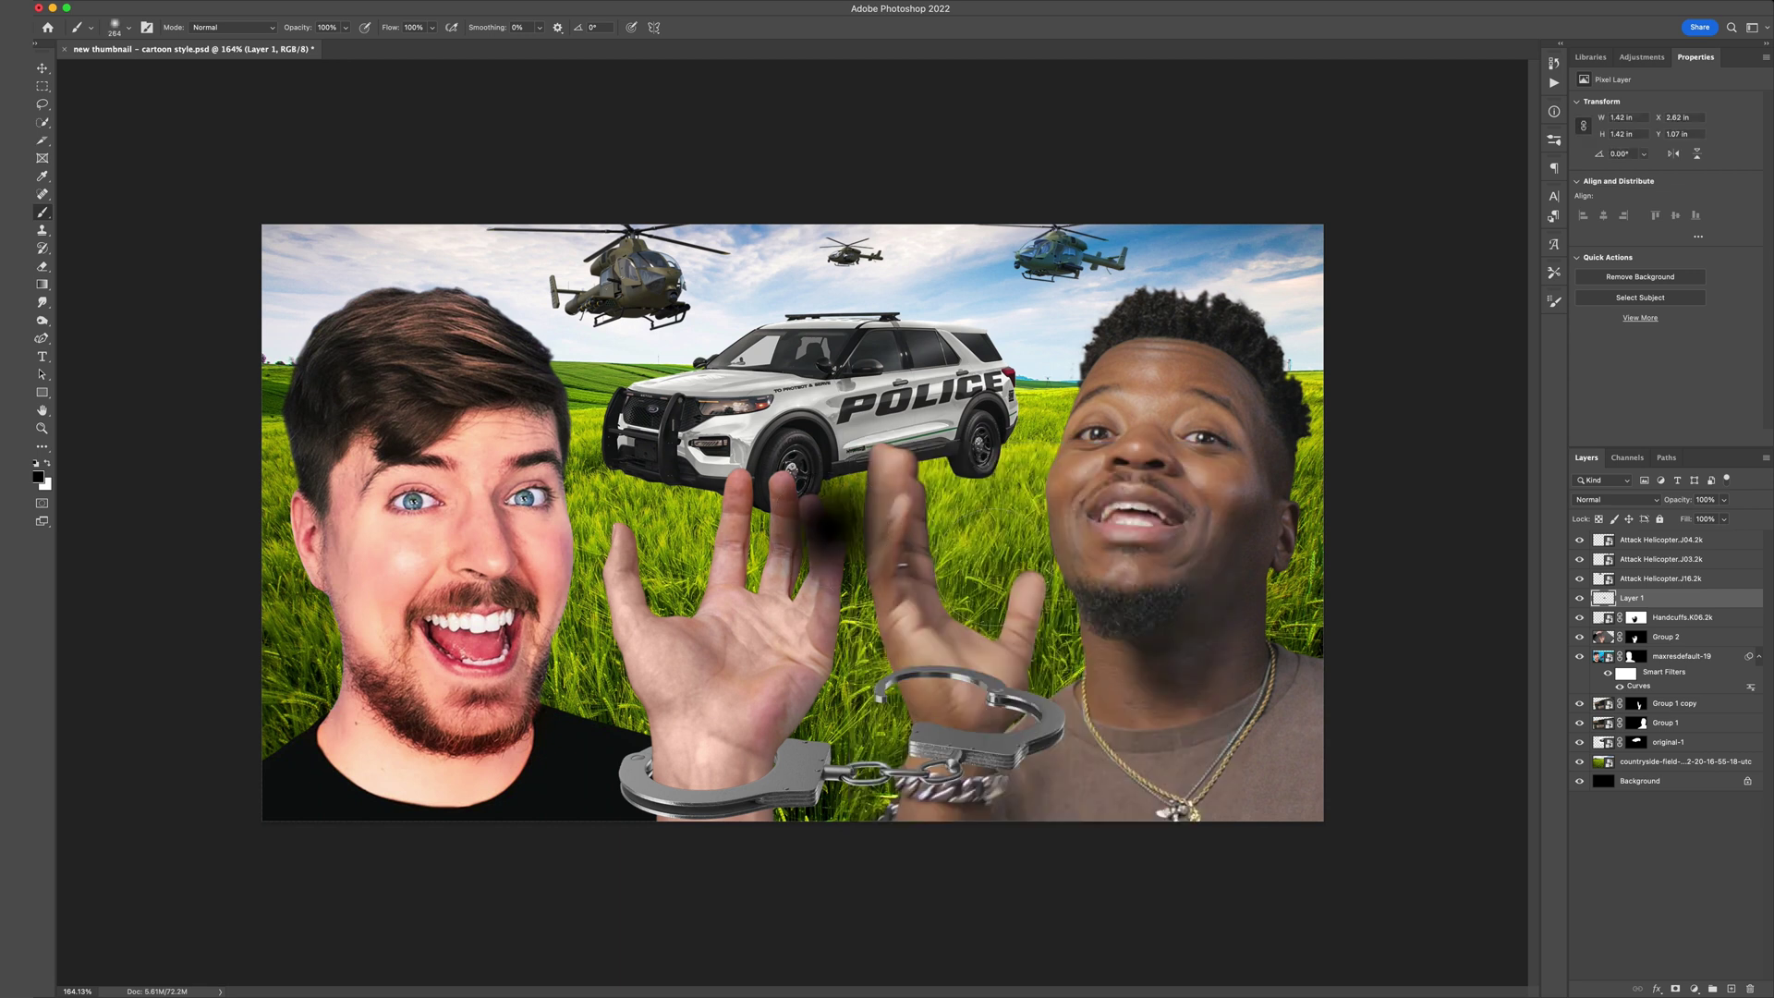
{"action": "key", "text": "v"}
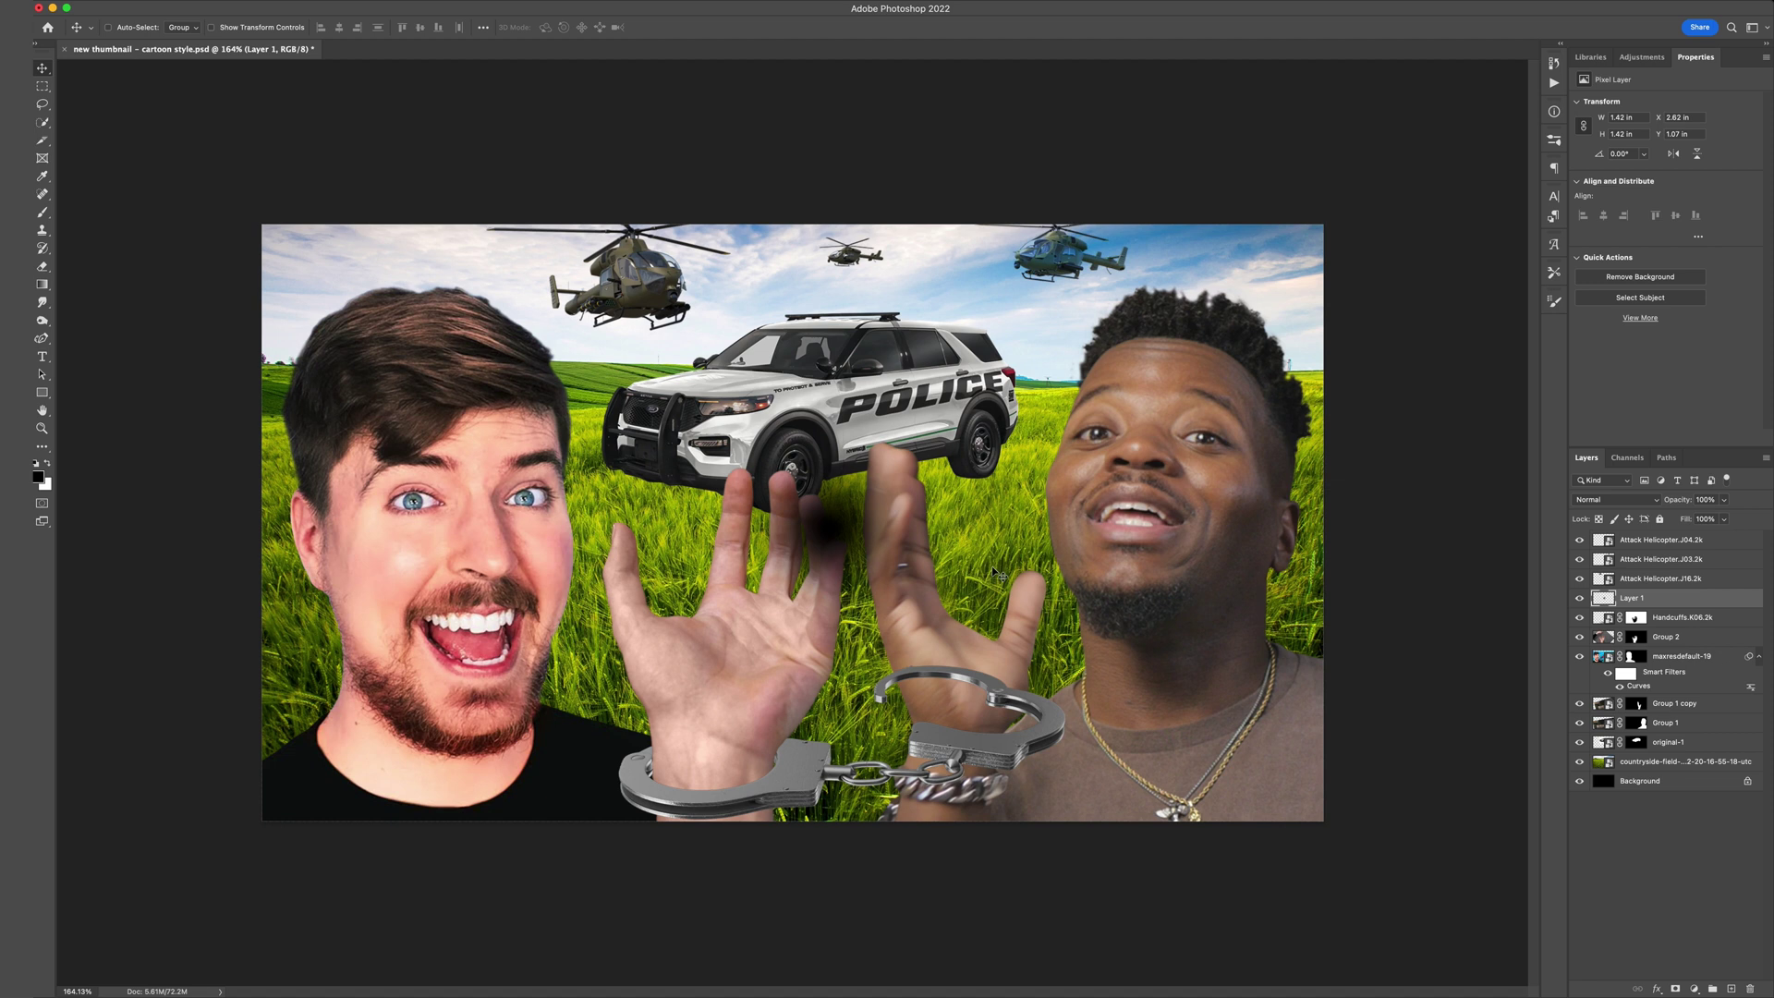
Stretch the dark spot wider and move it across the lighter hand's wrist, with its layer beneath the handcuffs.
{"action": "key", "text": "super+t"}
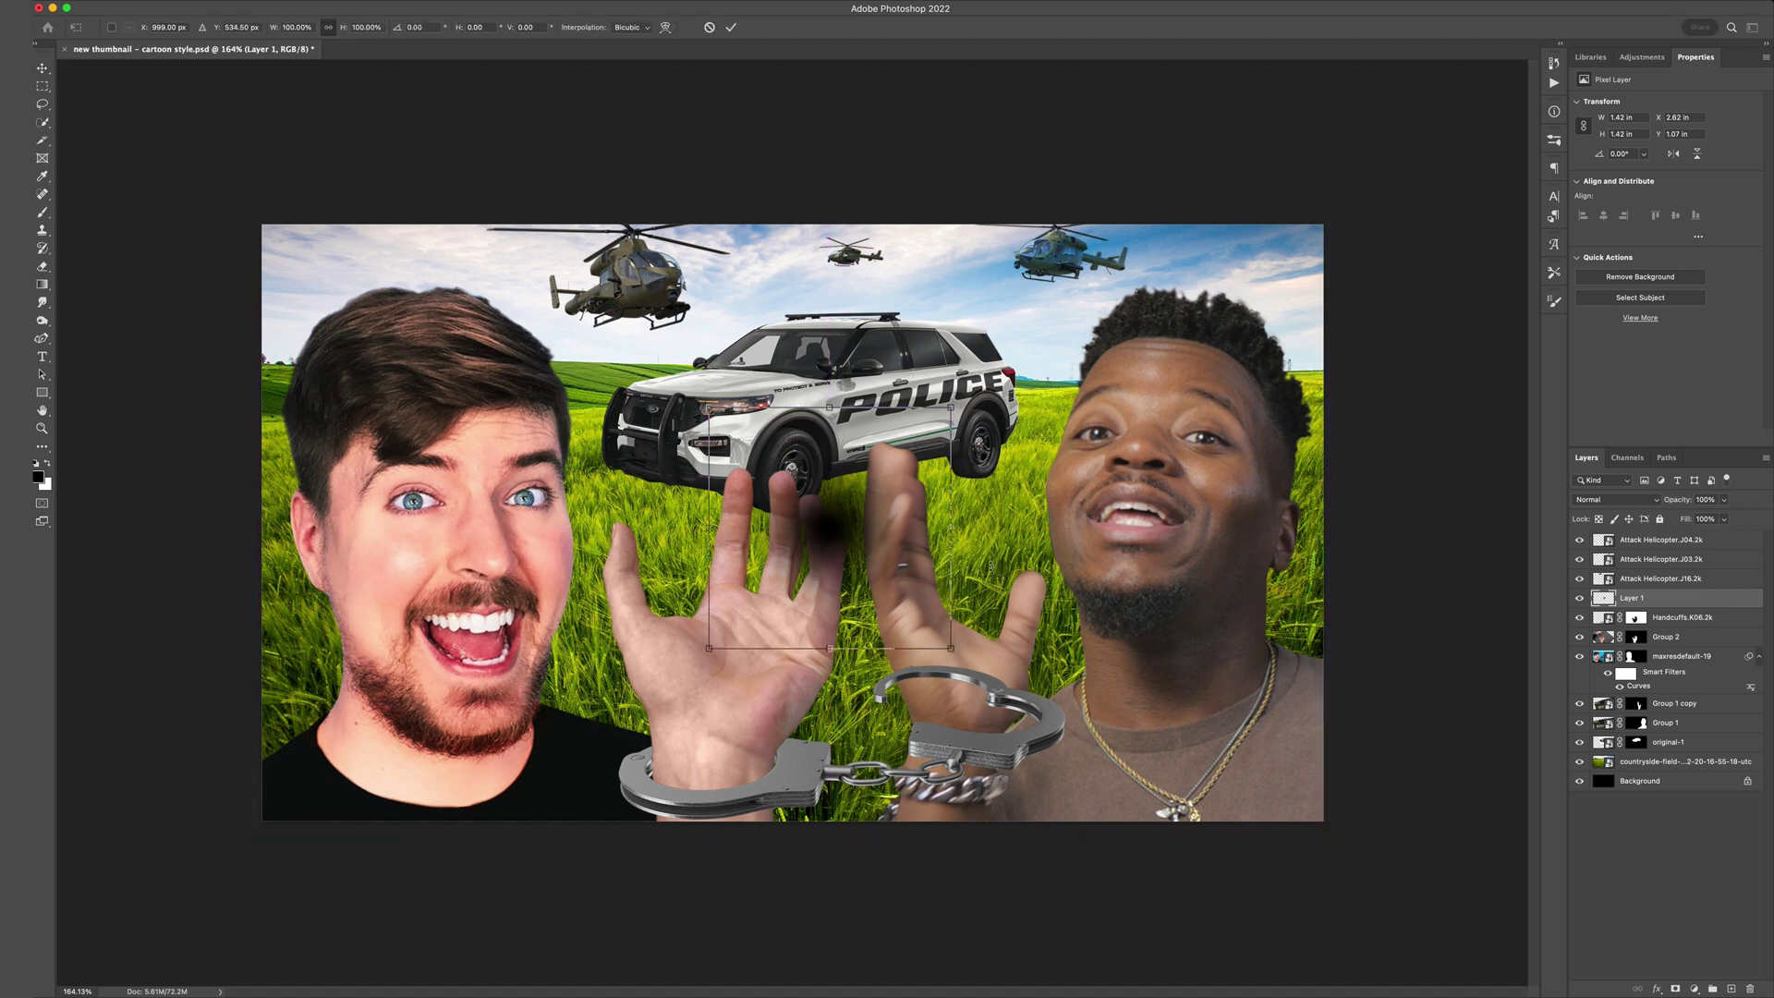
{"action": "mouse_move", "coordinate": [829, 408]}
{"action": "left_mouse_down"}
{"action": "mouse_move", "coordinate": [830, 545]}
{"action": "mouse_move", "coordinate": [795, 732]}
{"action": "mouse_move", "coordinate": [717, 800]}
{"action": "mouse_move", "coordinate": [672, 675]}
{"action": "left_mouse_up"}
{"action": "left_click_drag", "start_coordinate": [914, 730], "coordinate": [919, 732]}
{"action": "key", "text": "Return"}
Erase the excess shadow on Layer 1 around the lighter wrist with a soft eraser.
{"action": "key", "text": "e"}
{"action": "key", "text": "ctrl+bracketleft"}
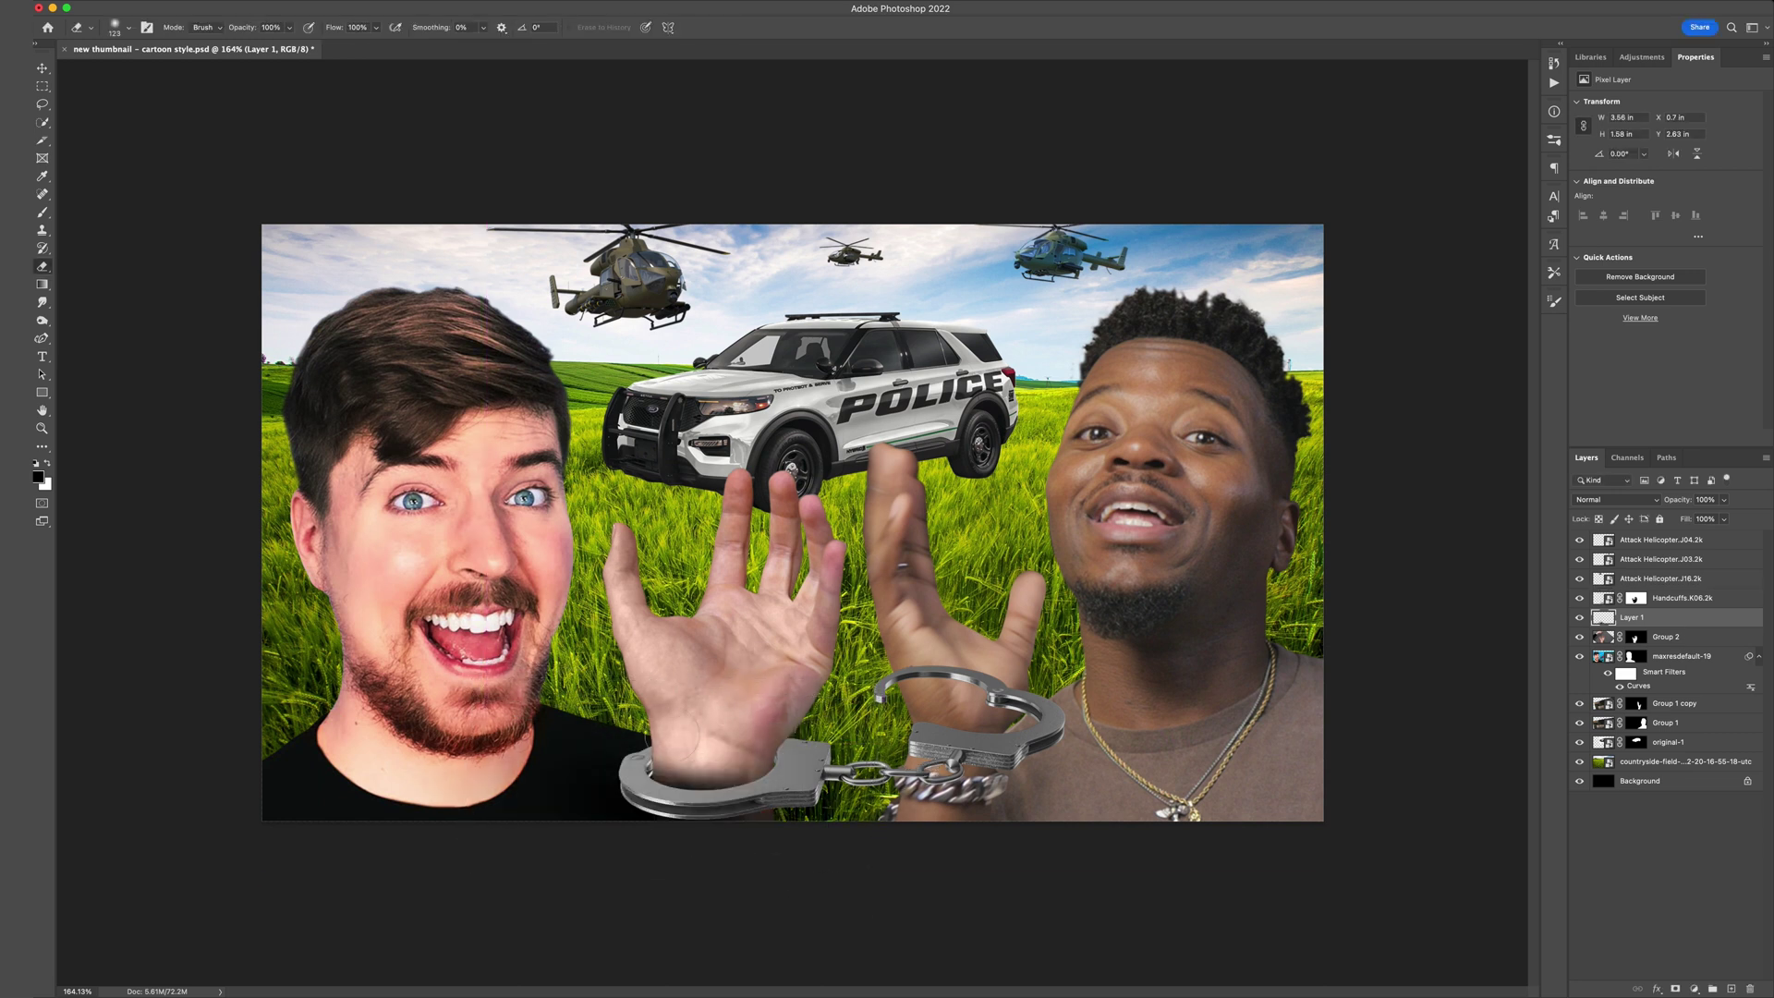
{"action": "left_click_drag", "start_coordinate": [672, 739], "coordinate": [695, 747]}
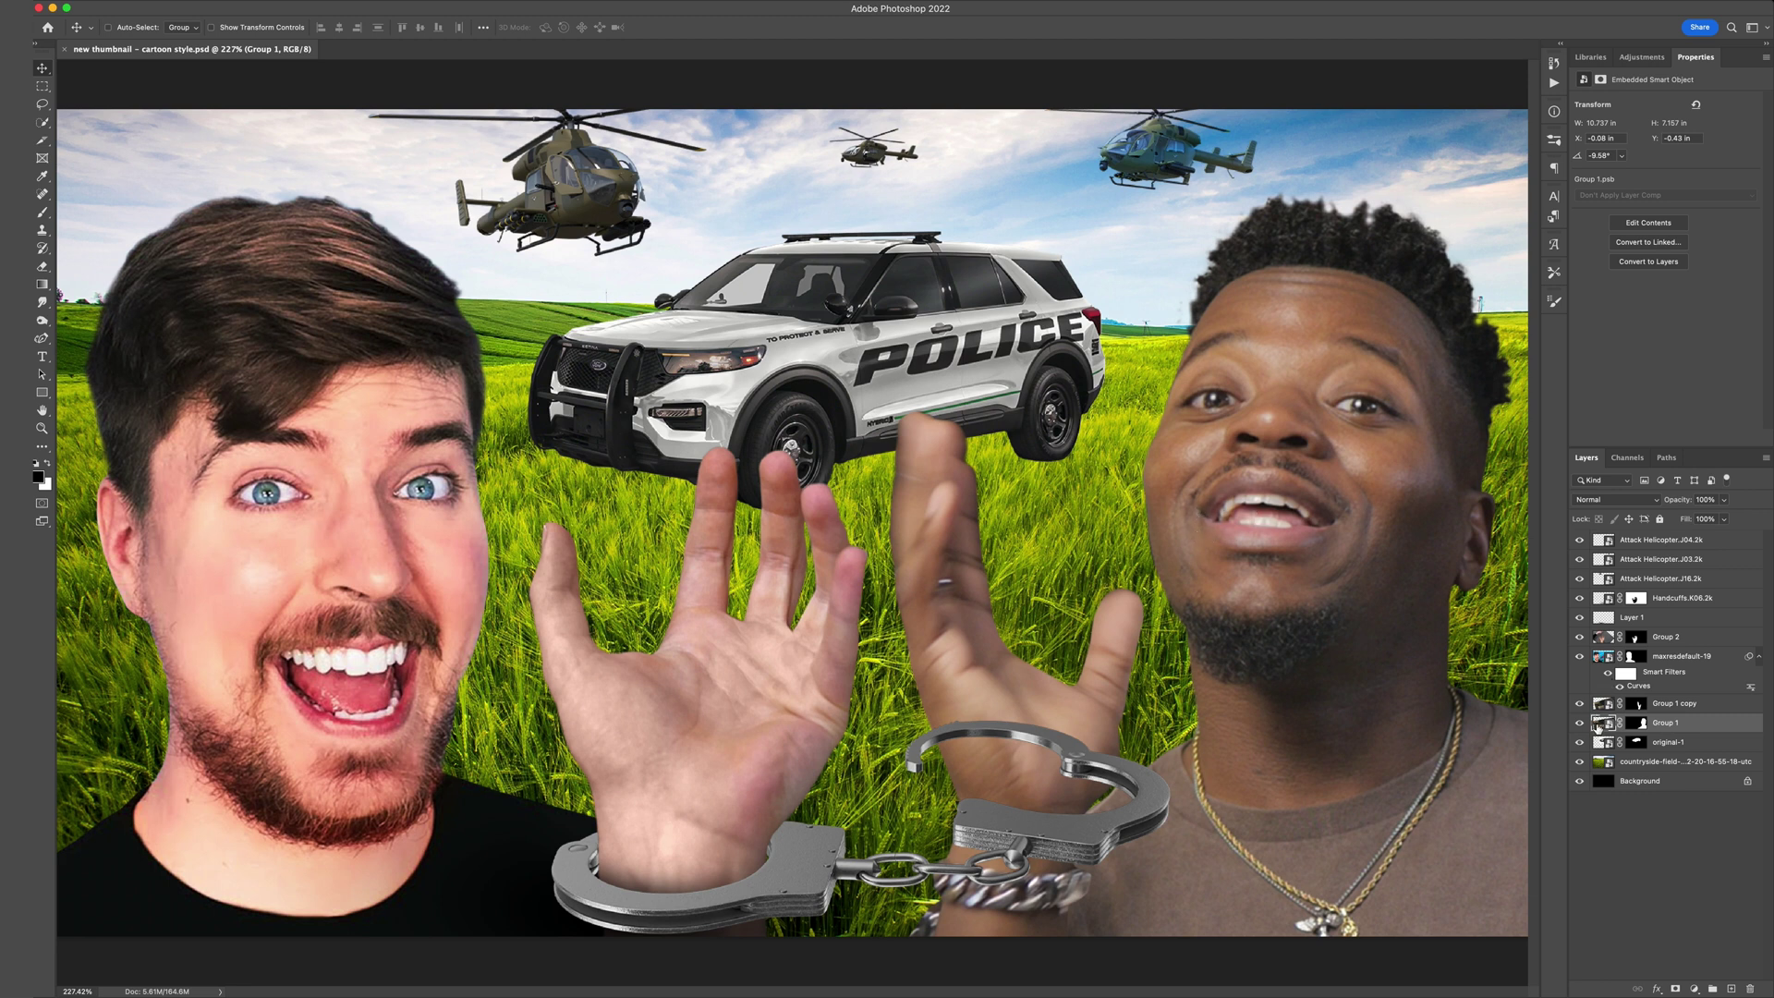
Open the Levels adjustment for the Group 1 layer.
{"action": "left_click", "coordinate": [132, 5]}
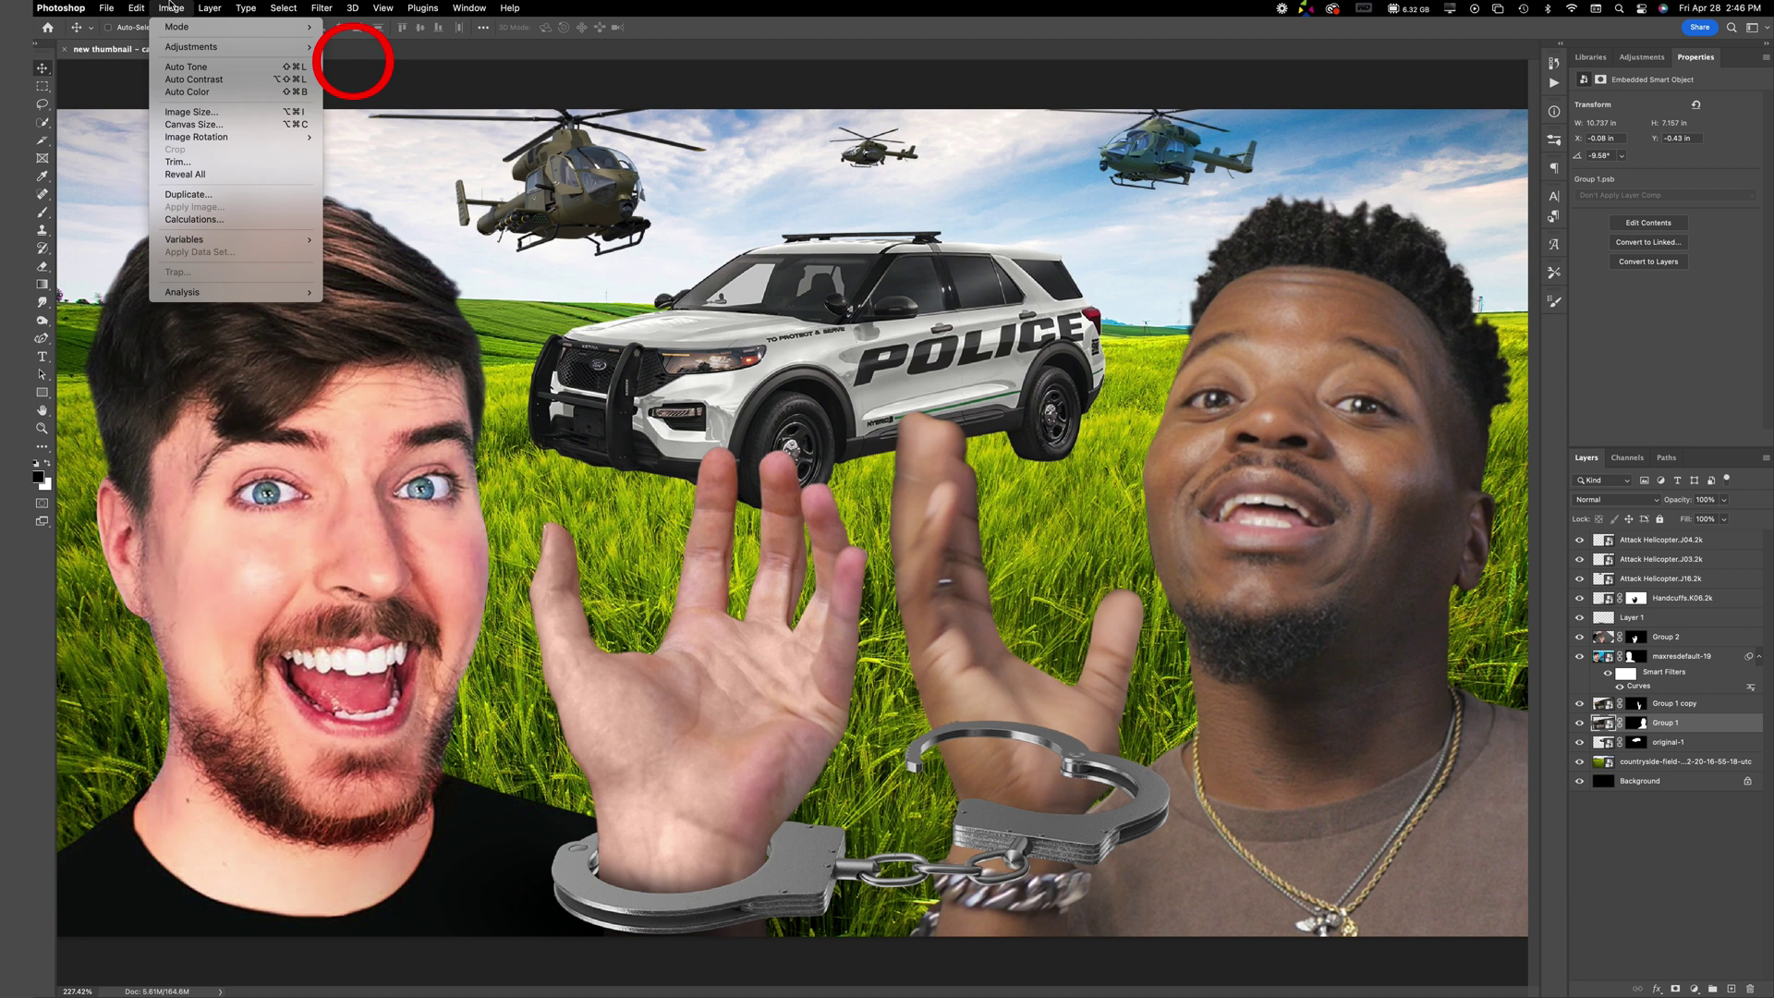
{"action": "mouse_move", "coordinate": [231, 46]}
{"action": "left_click", "coordinate": [349, 60]}
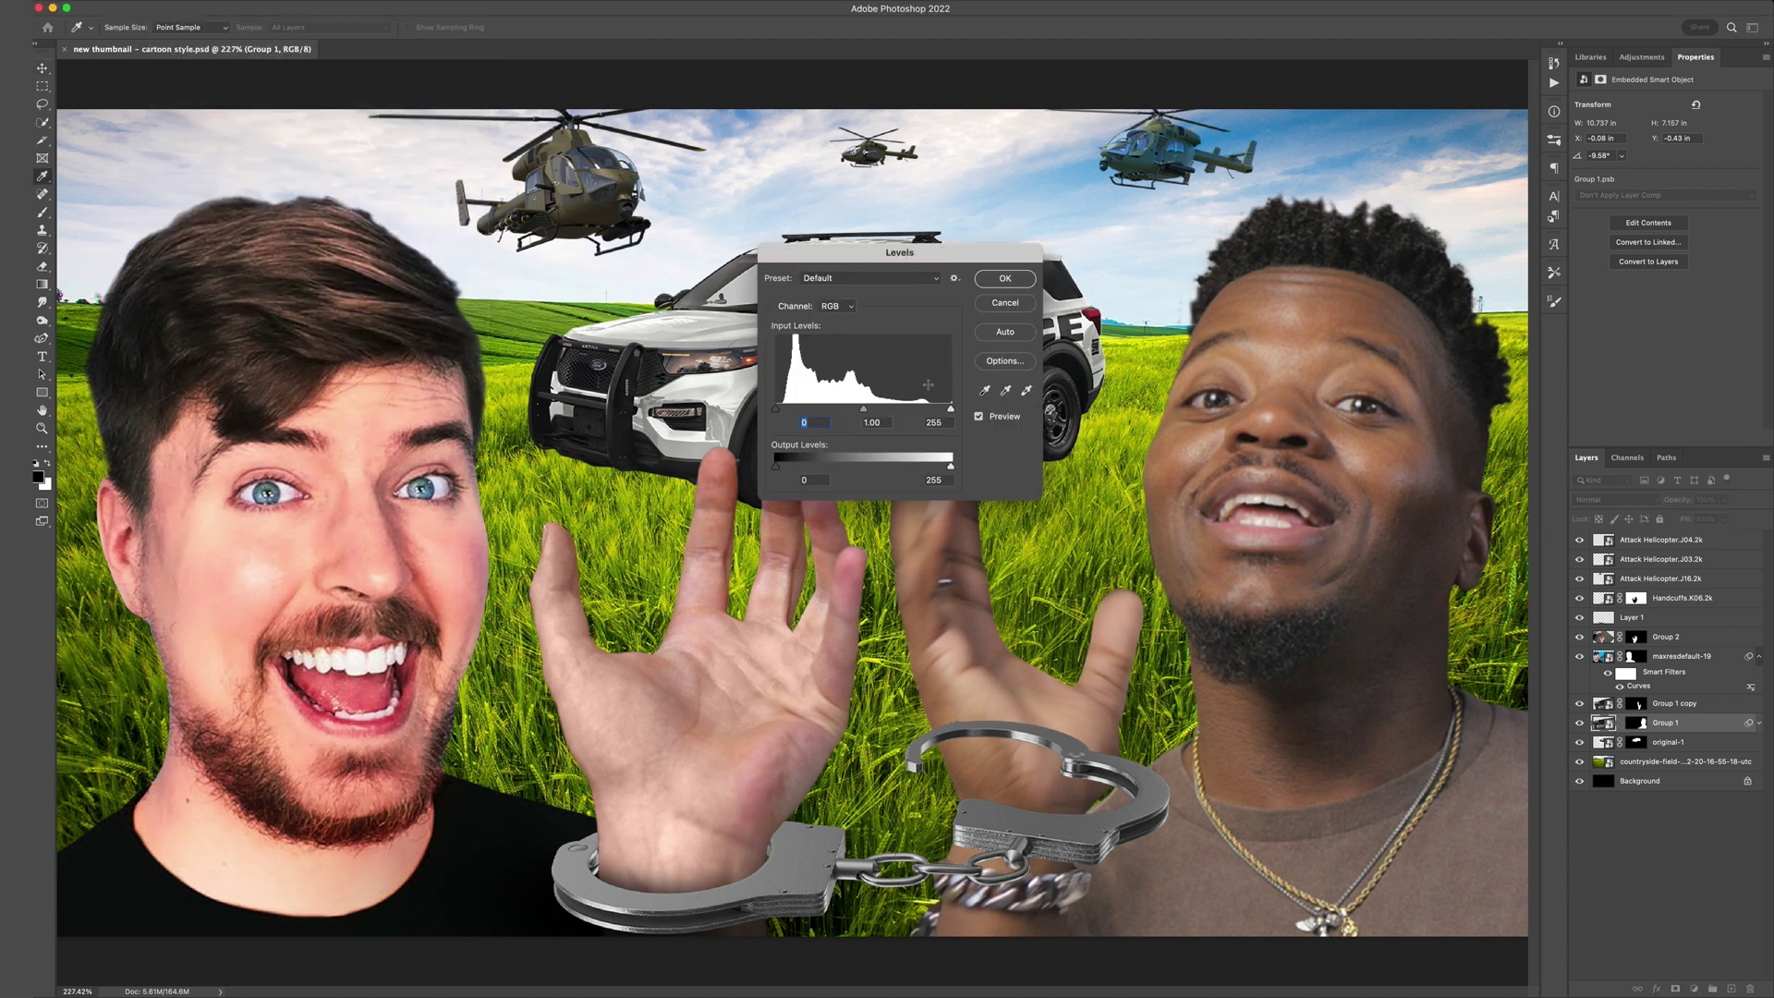
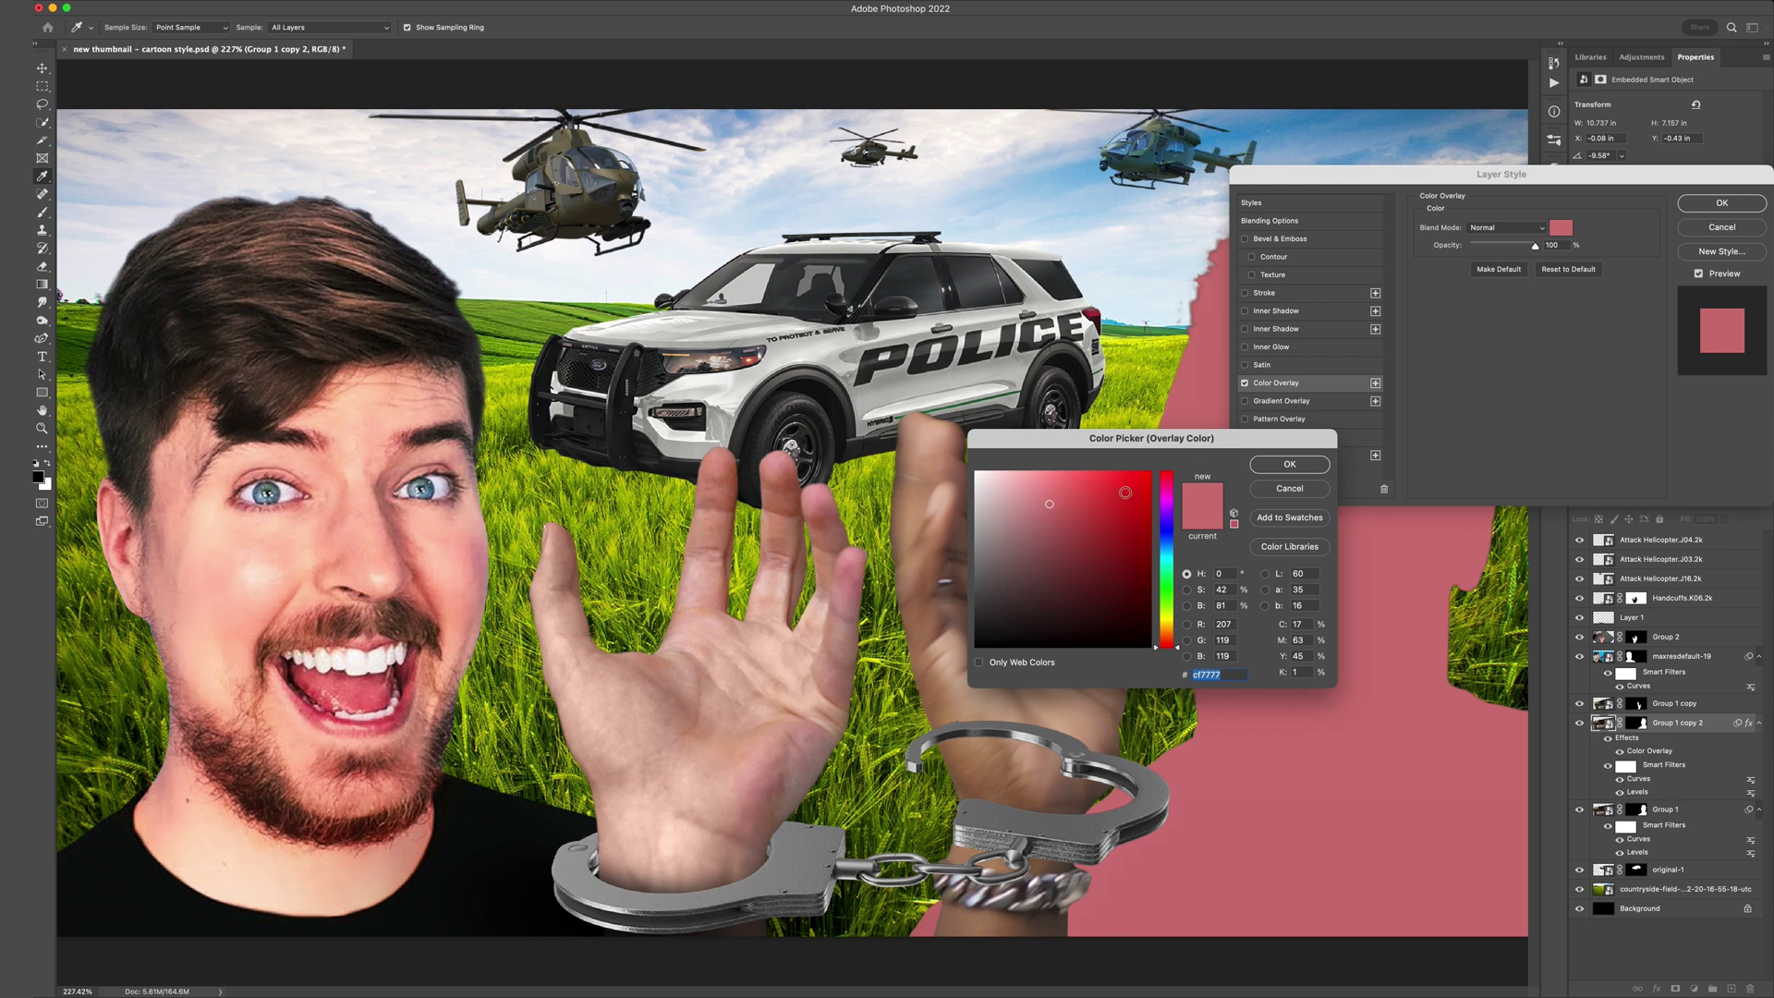
Apply a pure red Color Overlay to the Group 1 copy 2 layer and change its blend mode from Normal so shading shows through.
{"action": "left_click", "coordinate": [1312, 465]}
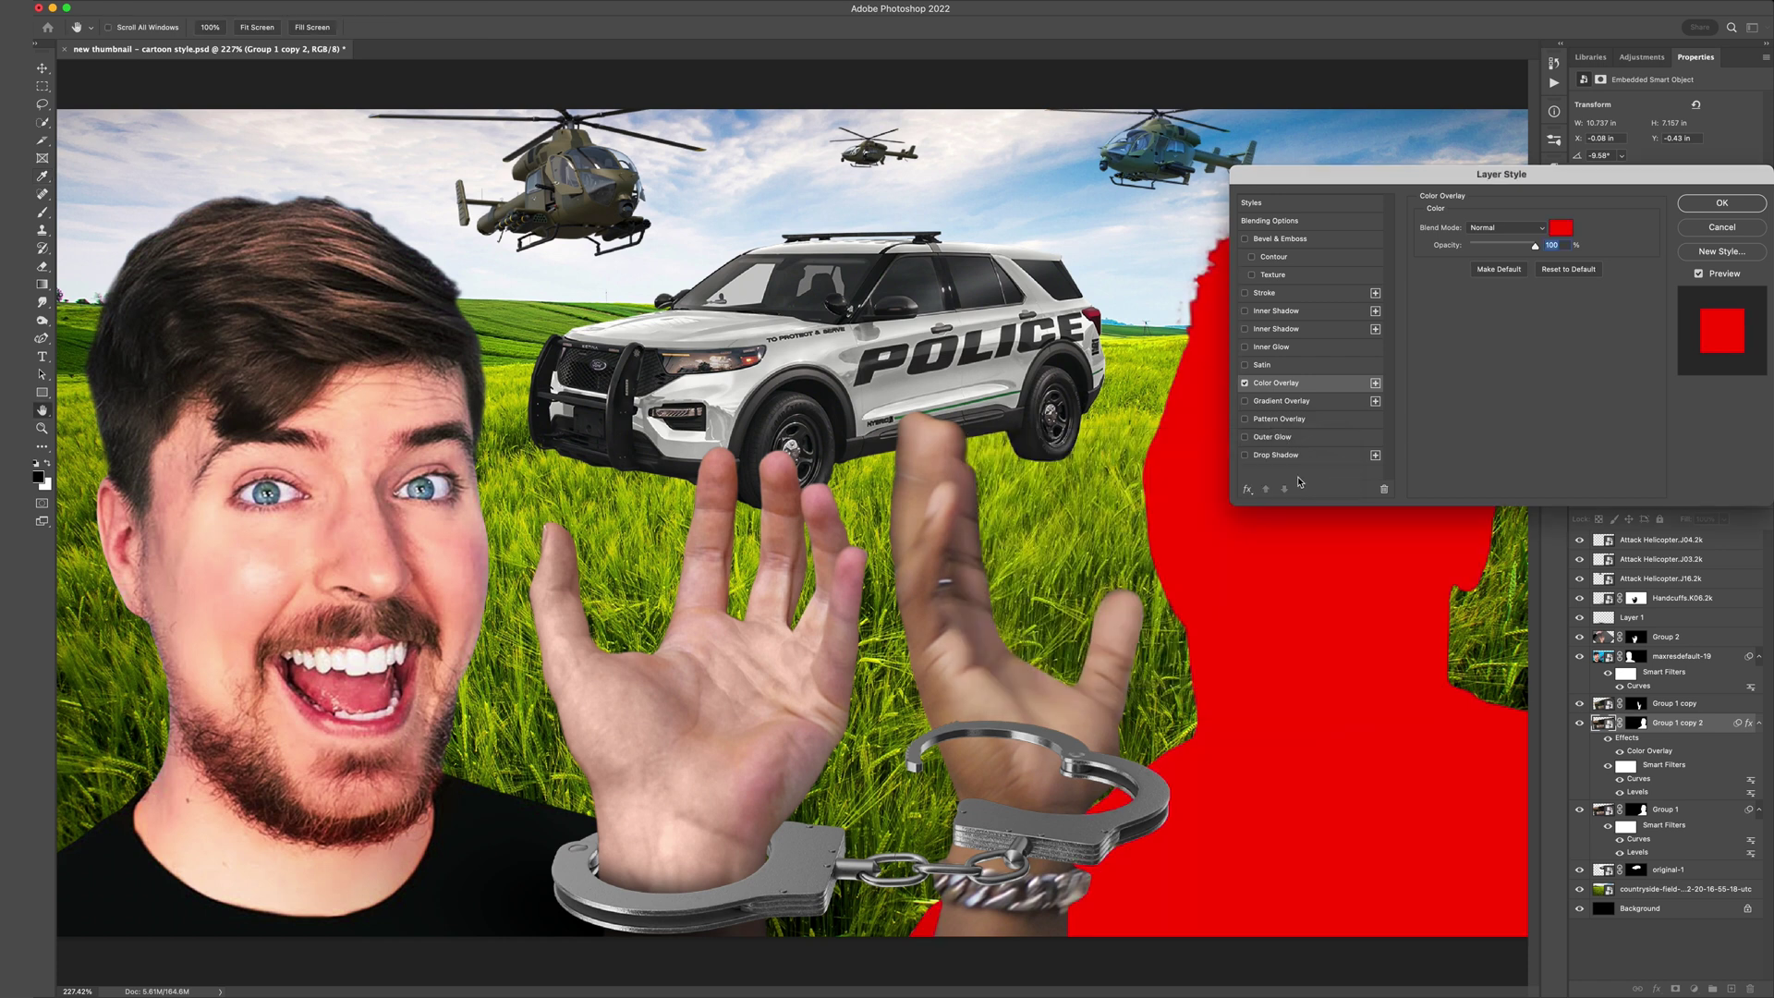
{"action": "left_click", "coordinate": [1506, 228]}
{"action": "left_click", "coordinate": [1487, 409]}
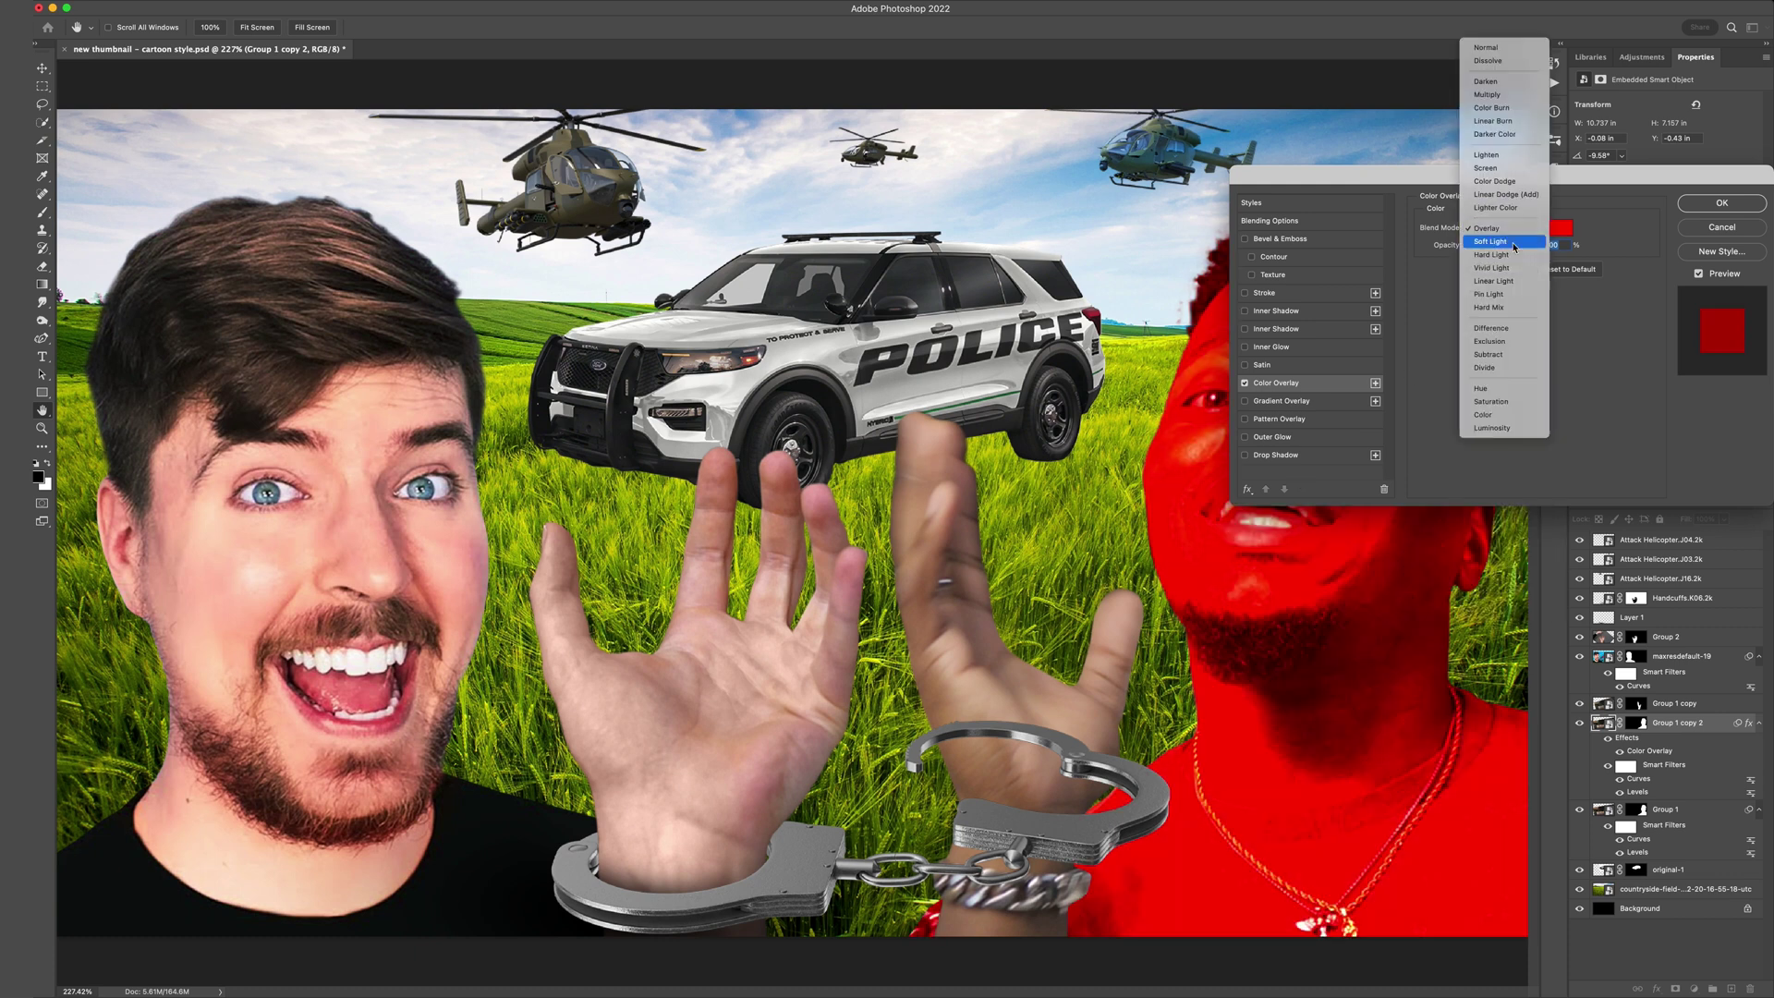
{"action": "left_click", "coordinate": [1506, 227]}
{"action": "left_click", "coordinate": [1497, 263]}
{"action": "left_click", "coordinate": [1722, 203]}
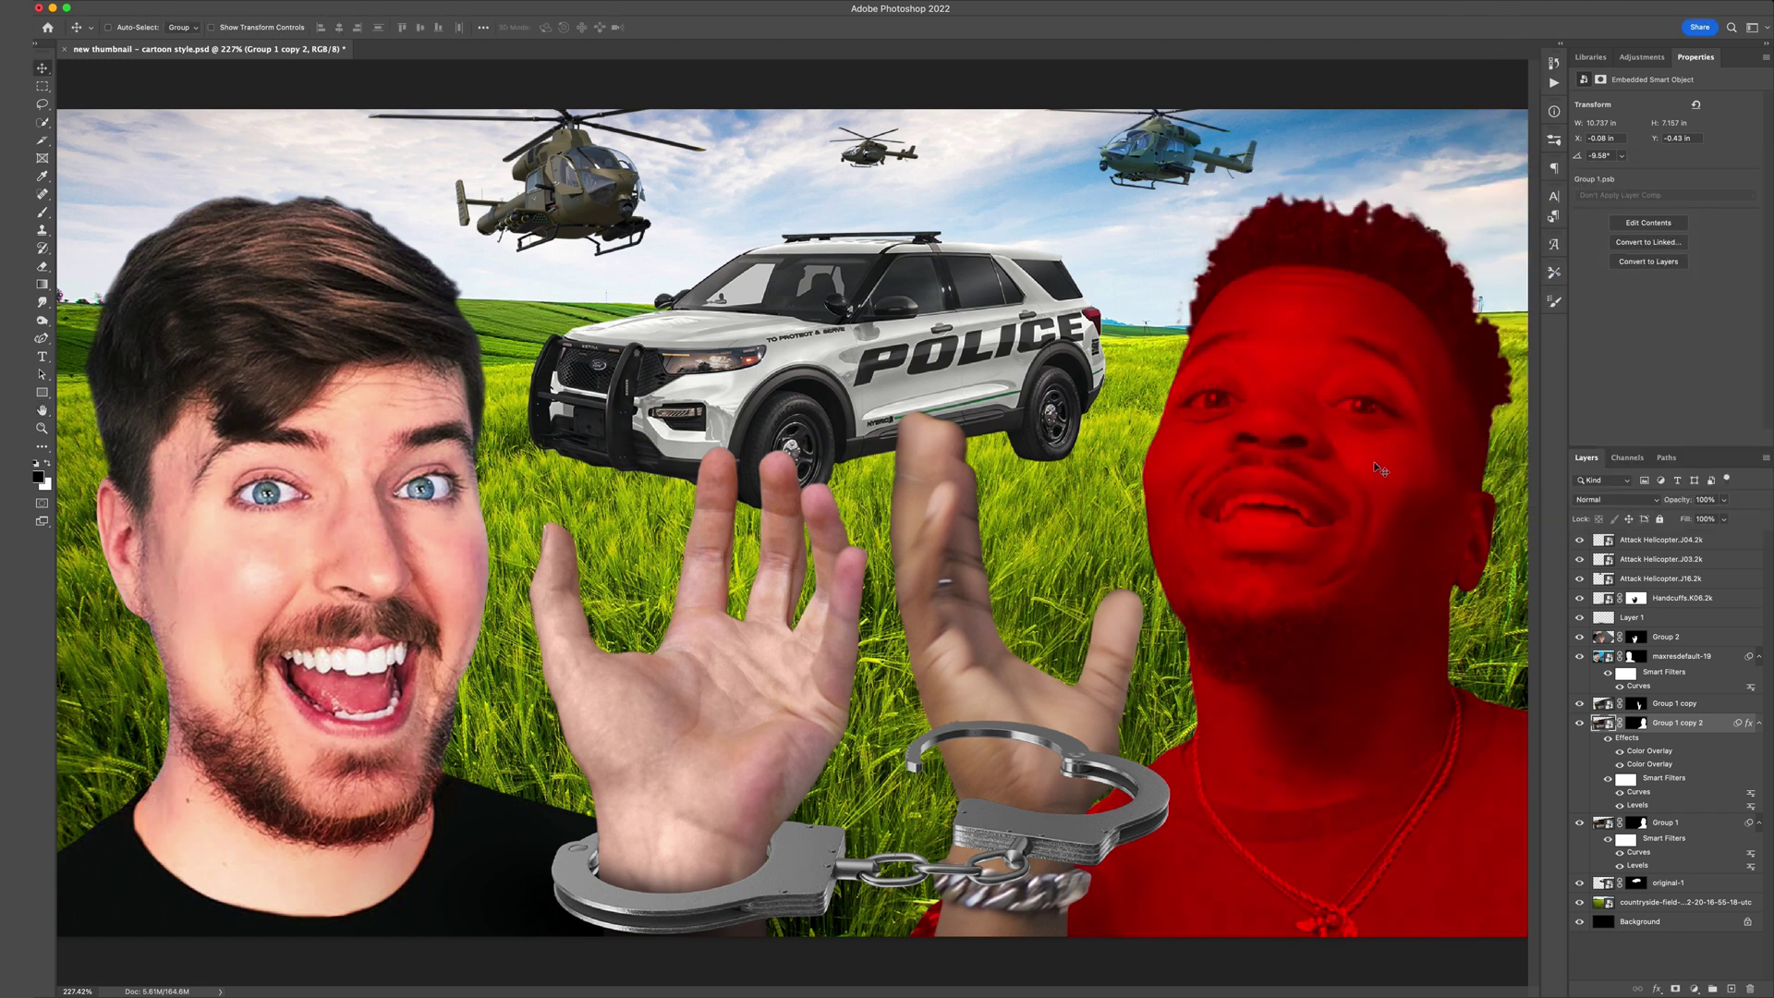
Brush the red overlay off the man's head, neck and necklaces on the Group 1 copy 2 mask, keeping it on the shirt.
{"action": "left_click", "coordinate": [1638, 724]}
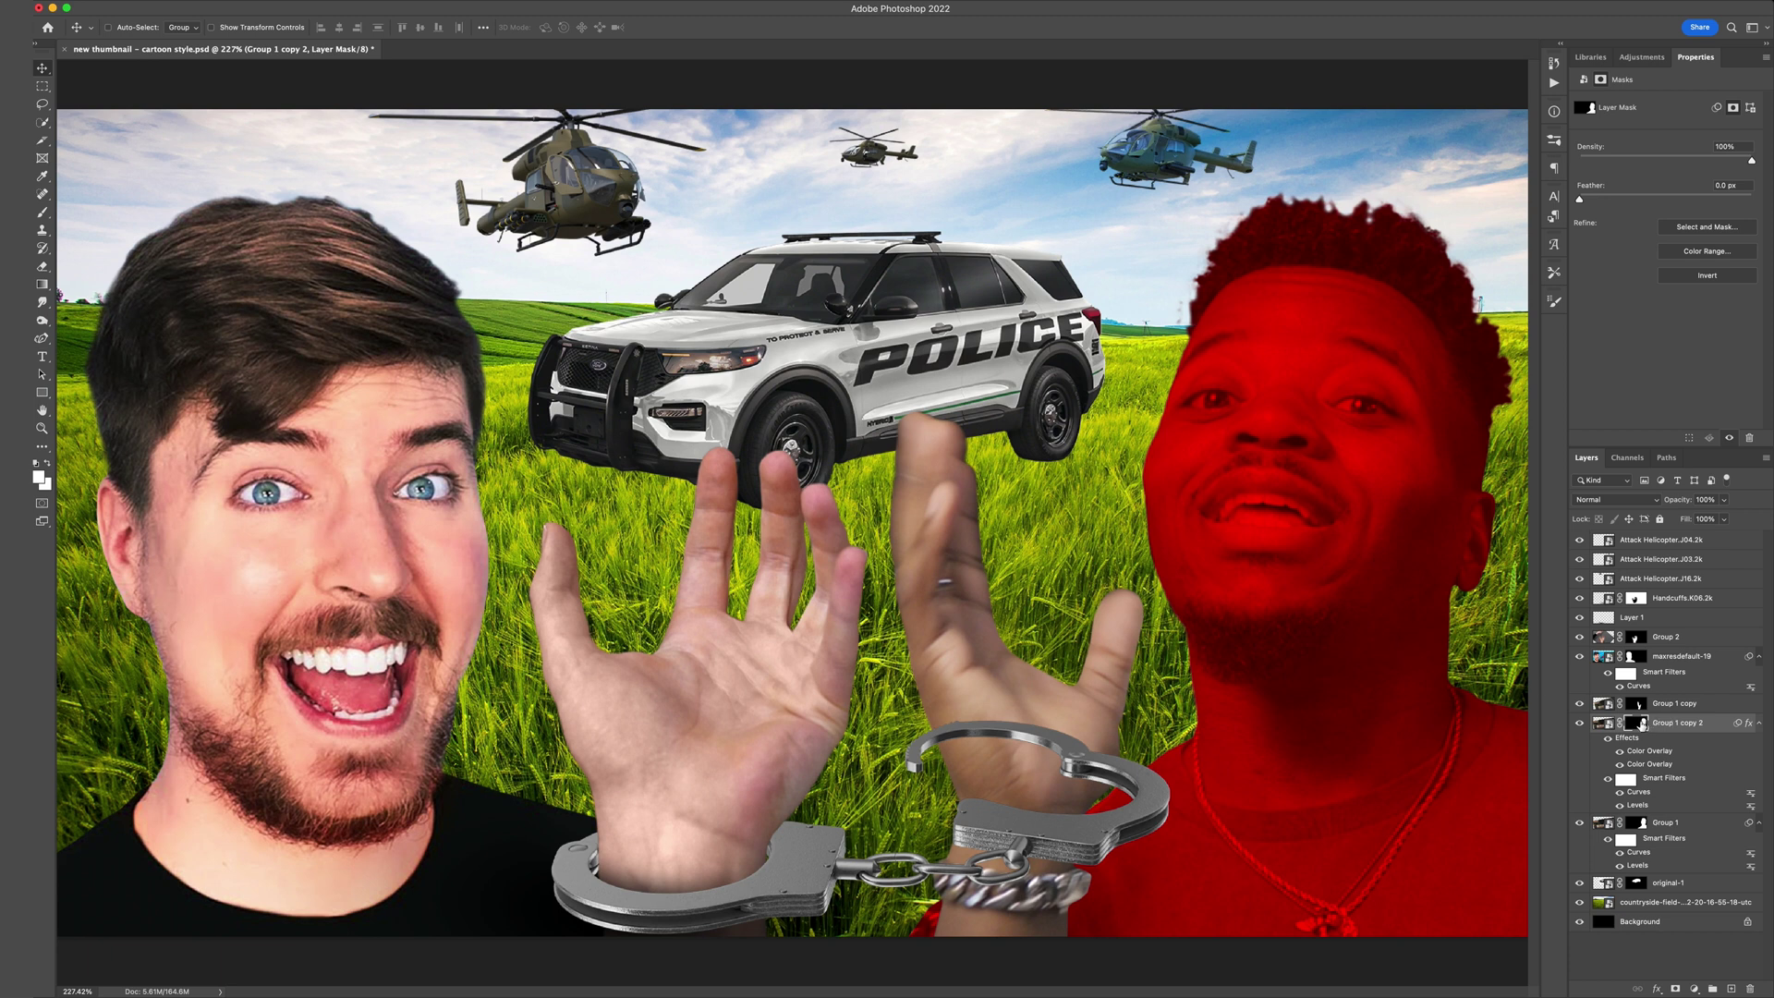
{"action": "scroll", "coordinate": [1288, 401], "scroll_direction": "up", "scroll_amount": 4}
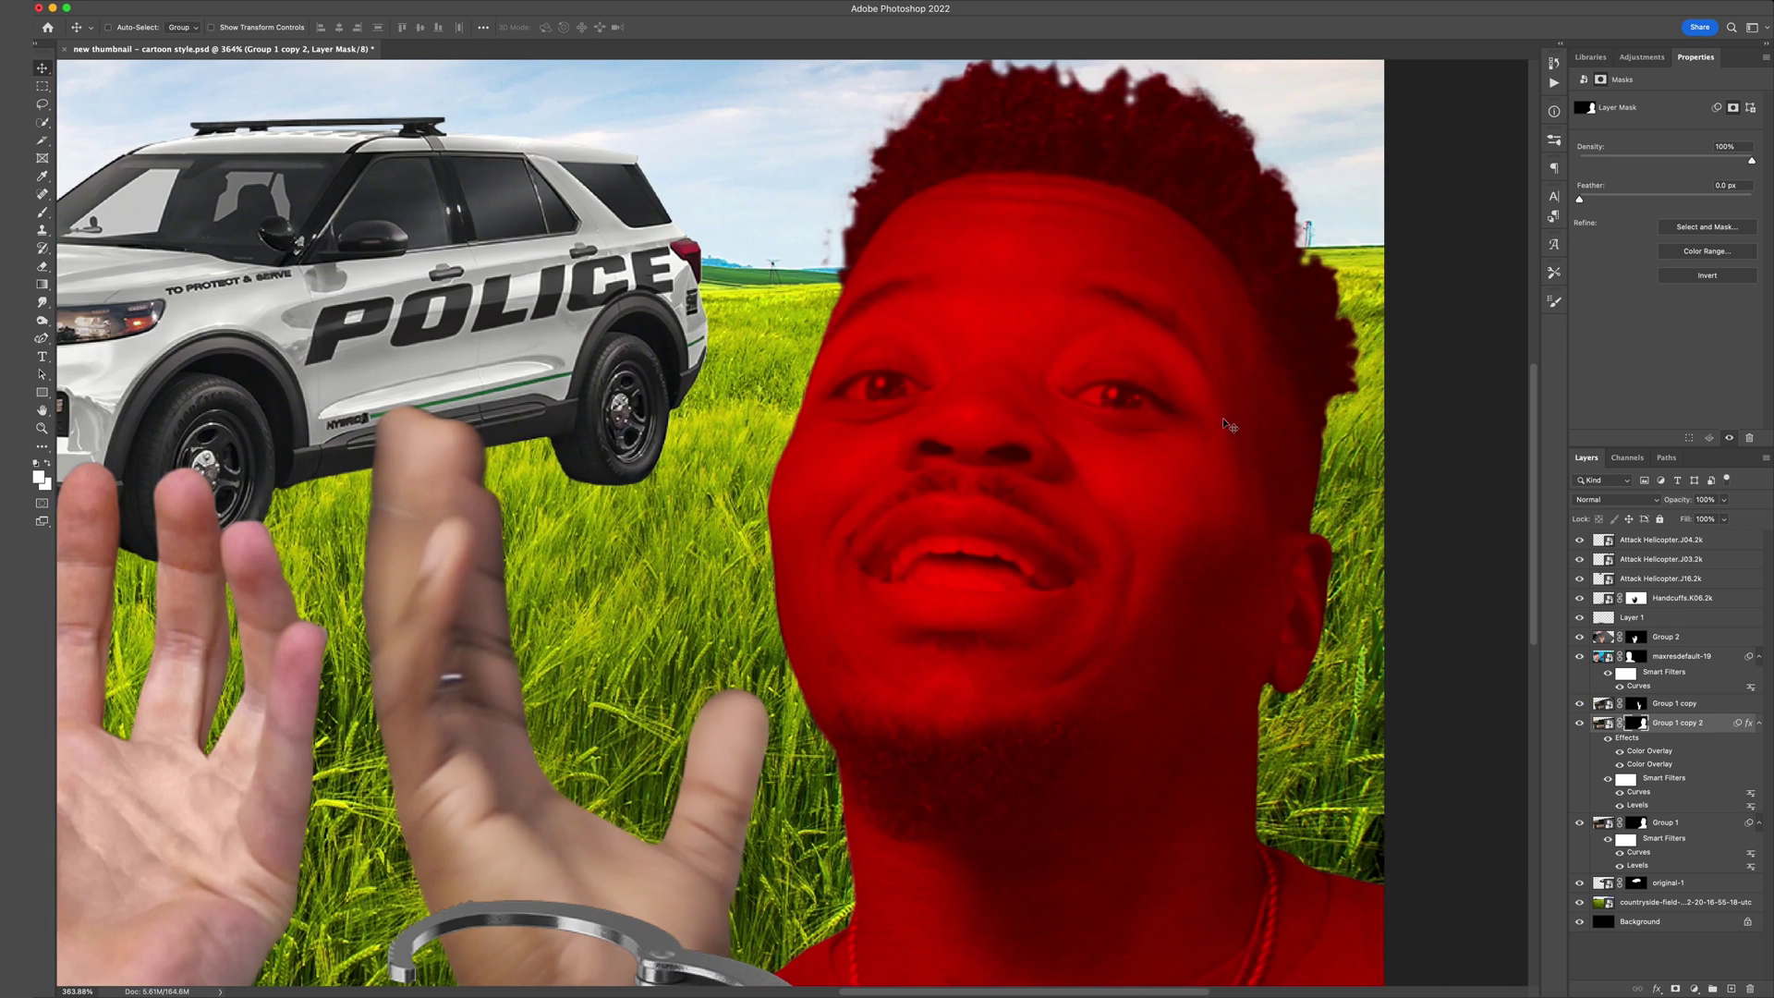
{"action": "scroll", "coordinate": [1228, 423], "scroll_direction": "right", "scroll_amount": 3}
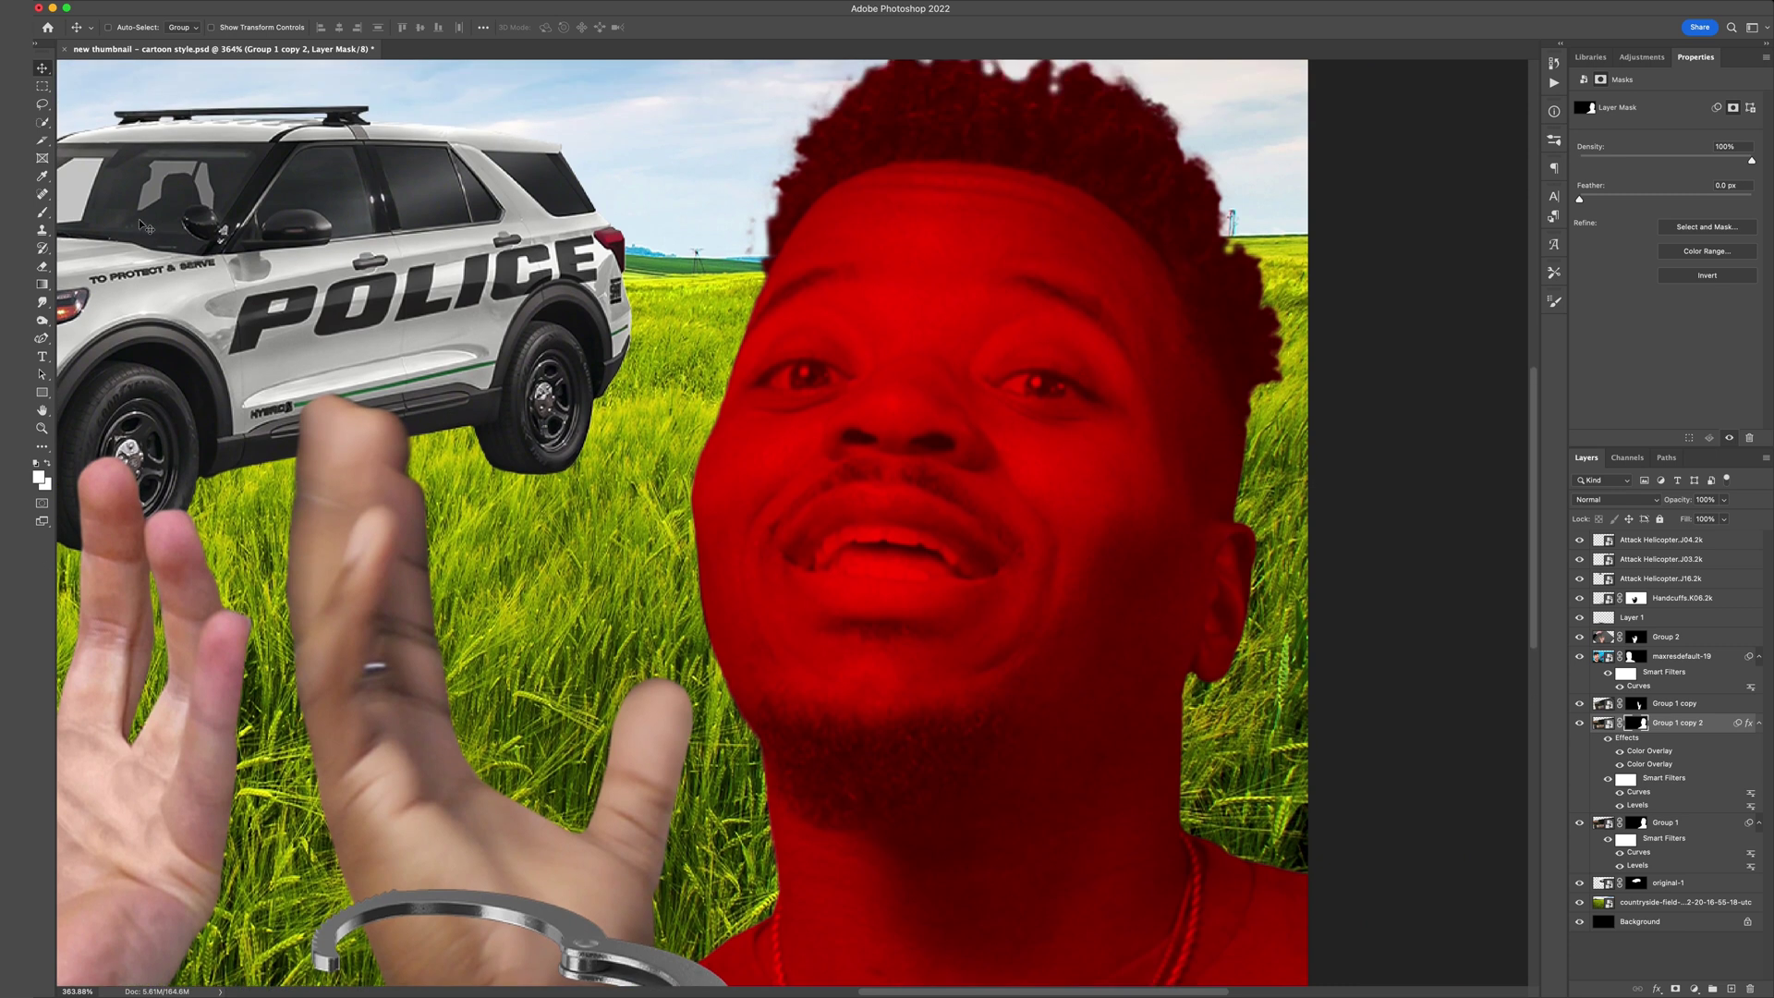
{"action": "left_click", "coordinate": [49, 213]}
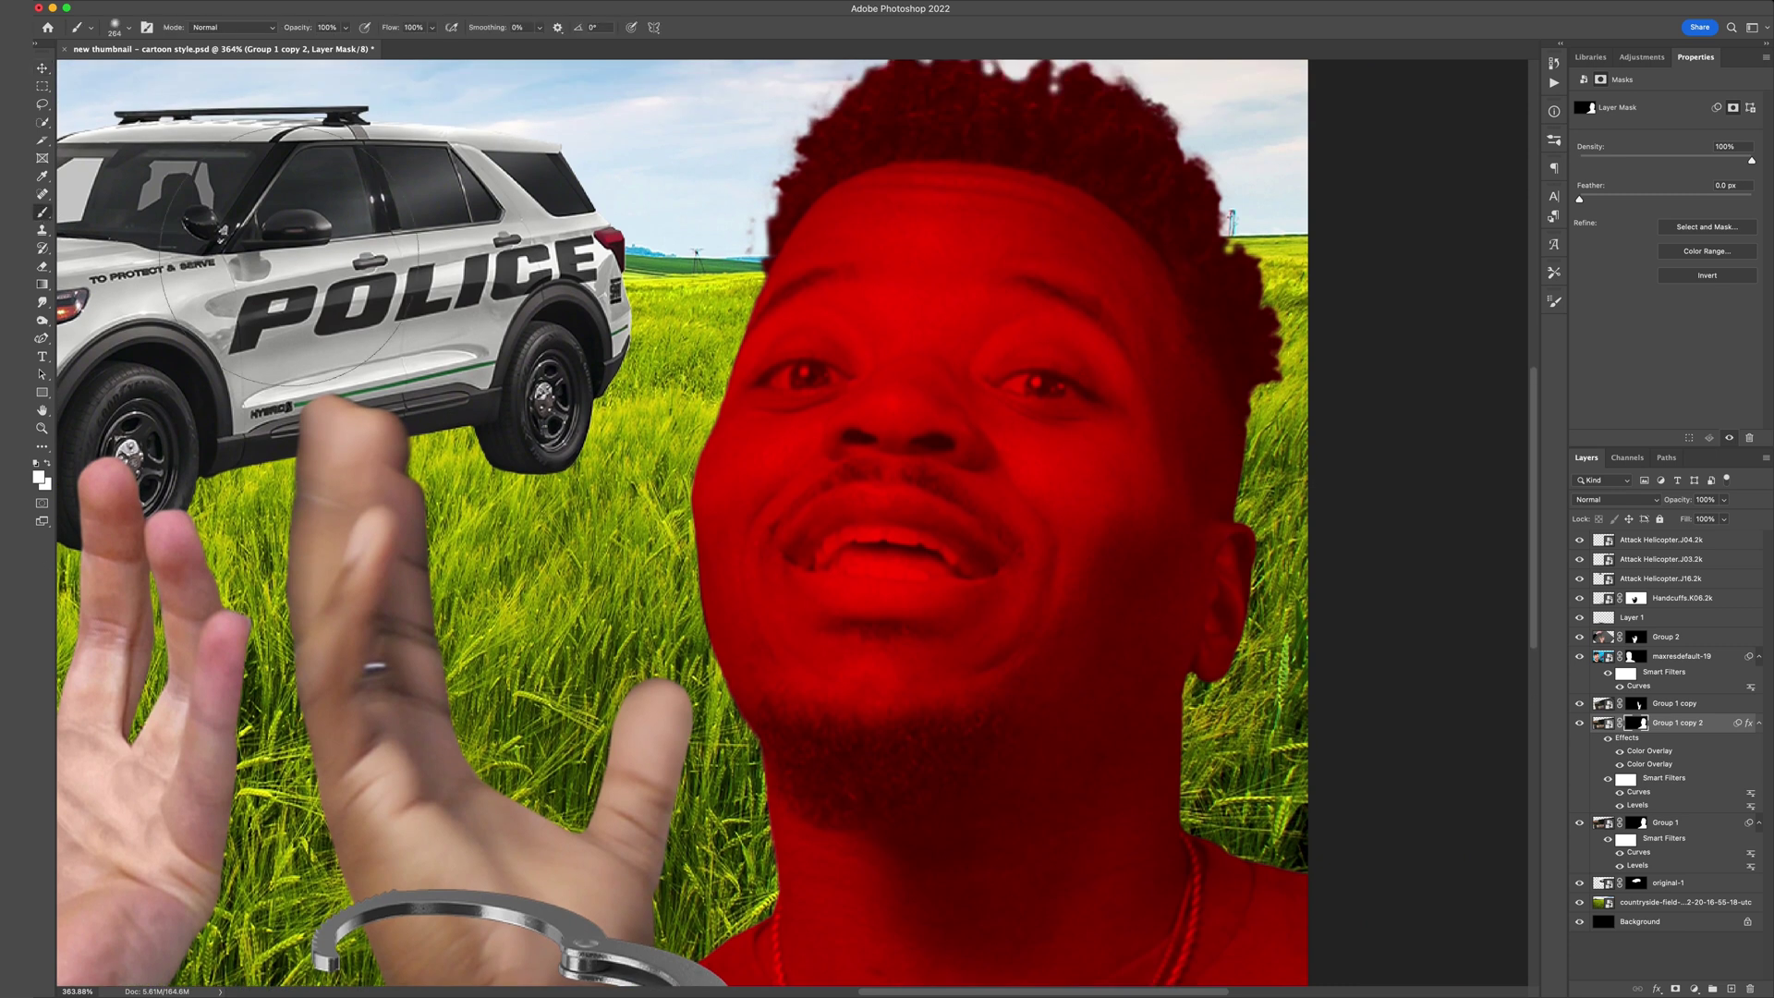
{"action": "right_click", "coordinate": [961, 410]}
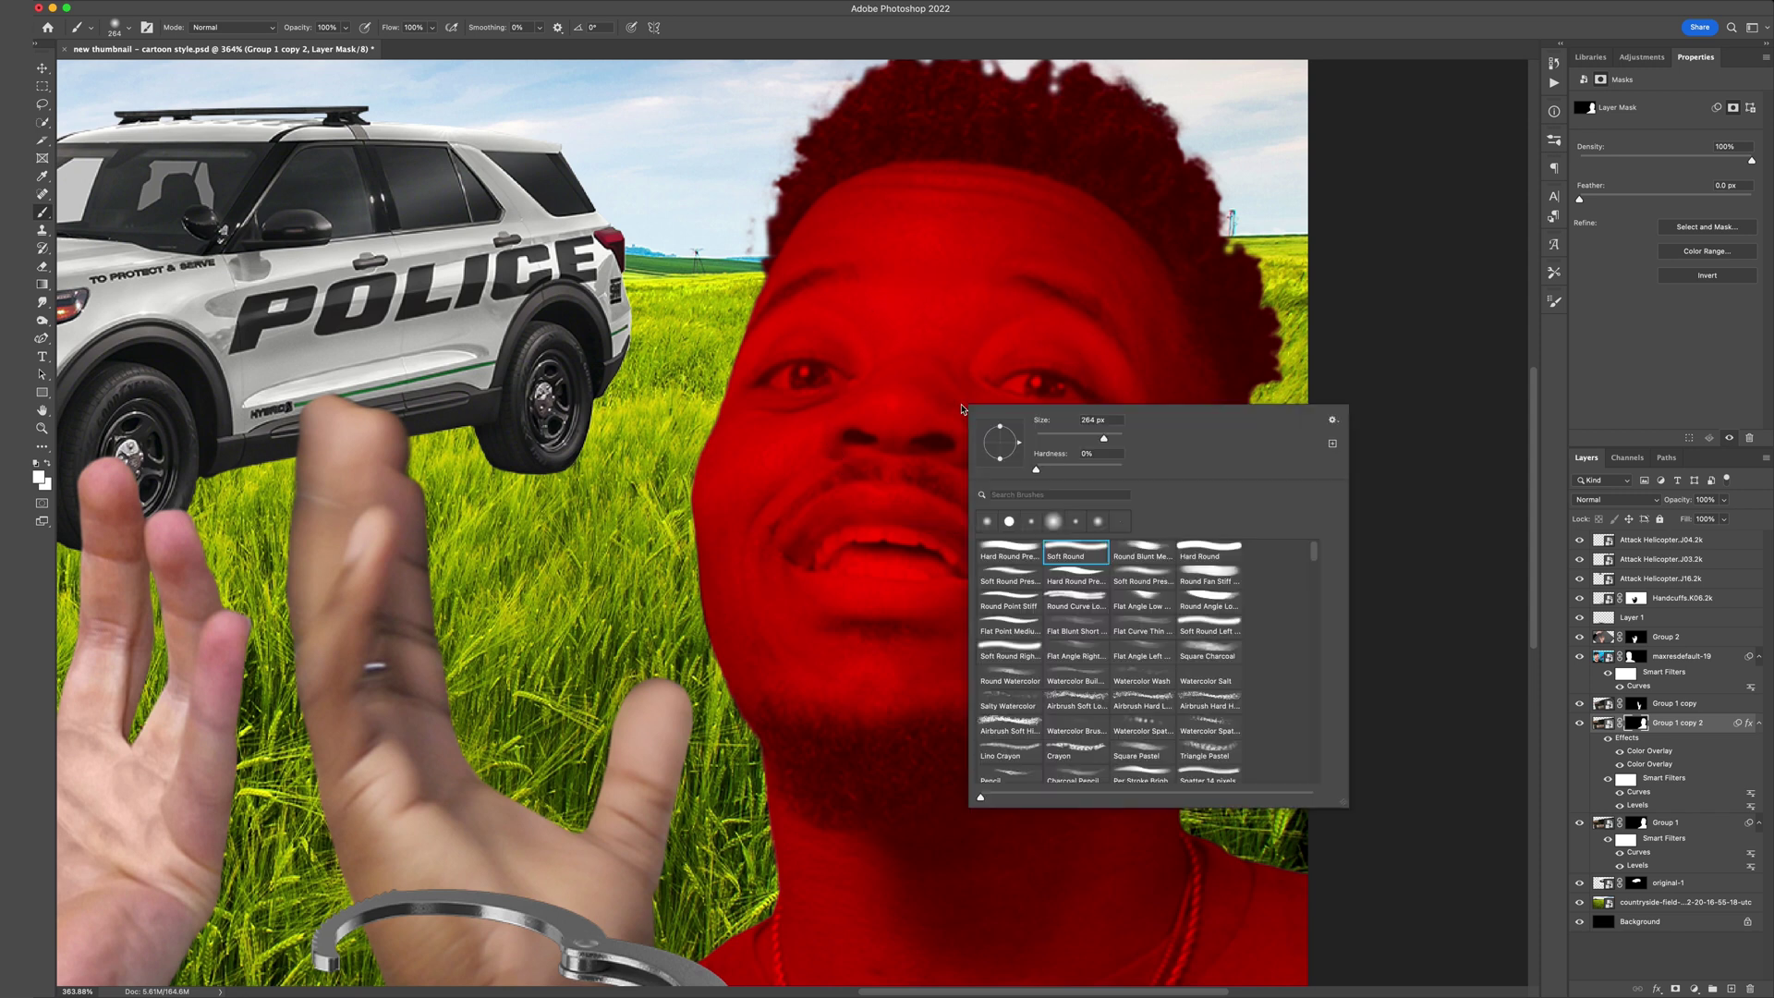
{"action": "left_click", "coordinate": [1059, 438]}
{"action": "left_click", "coordinate": [1020, 546]}
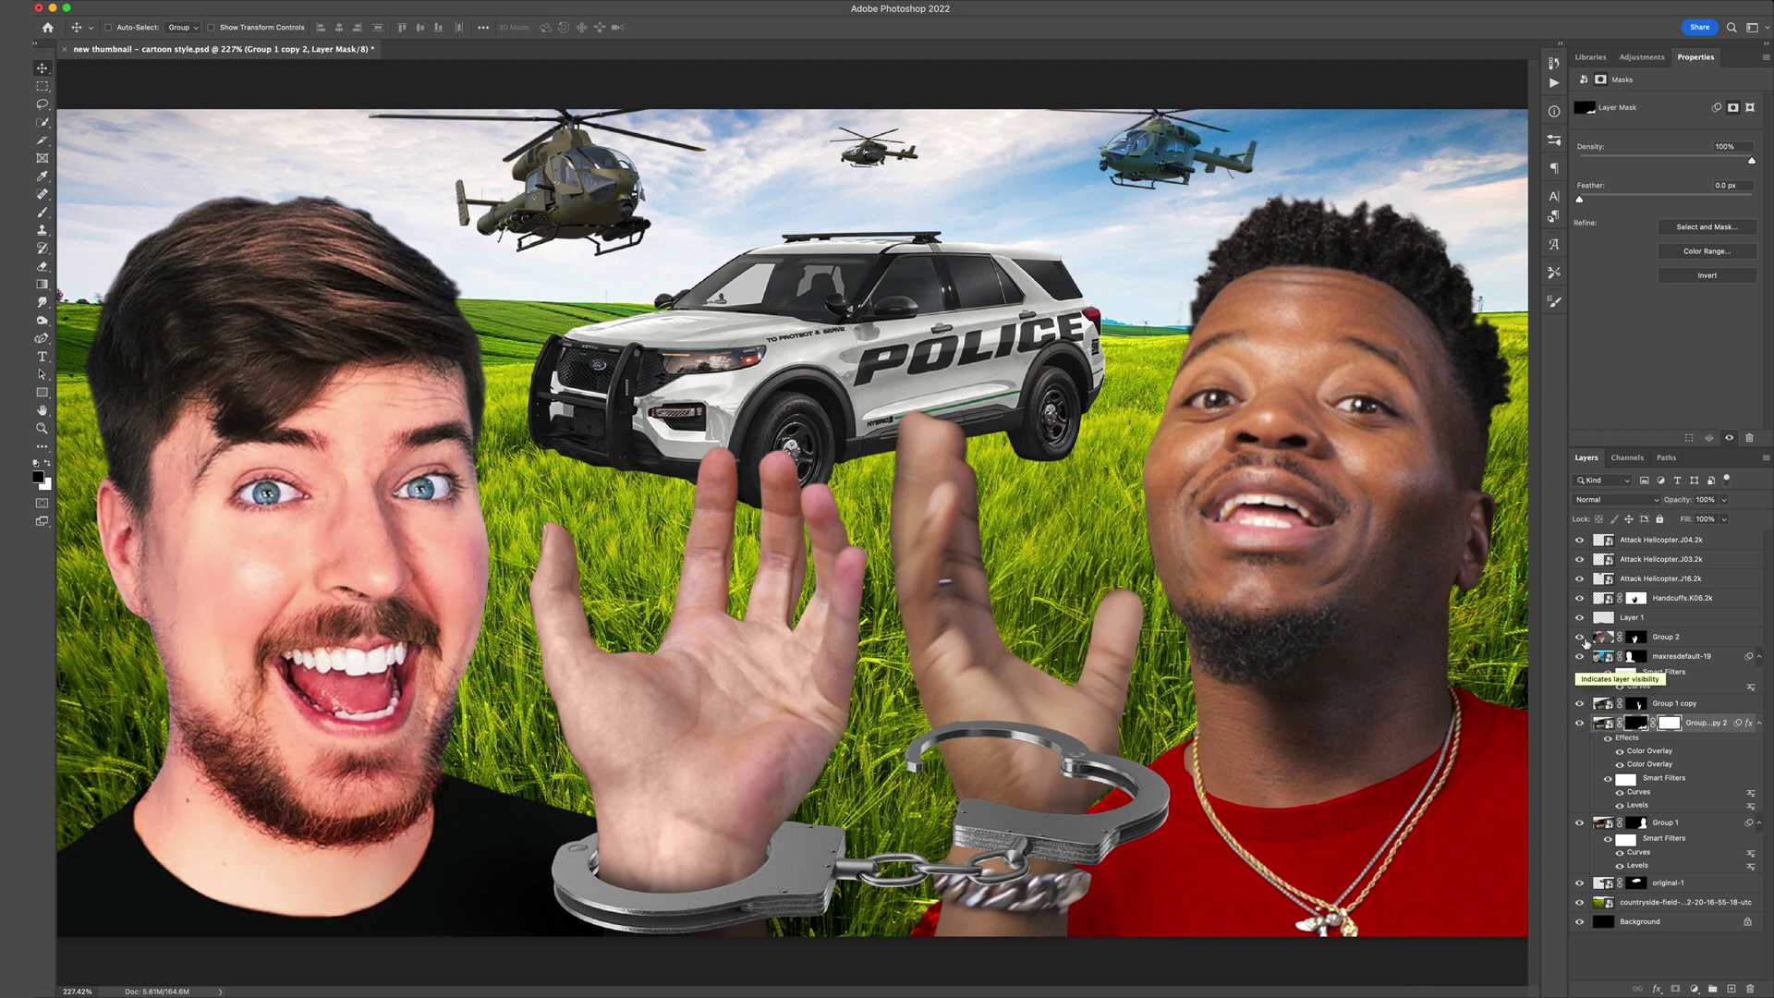
Duplicate the Layer 1 wrist shadow and rotate it about -7.5° over the darker hand's cuffed wrist.
{"action": "left_click", "coordinate": [1580, 598]}
{"action": "left_click", "coordinate": [1580, 598]}
{"action": "left_click", "coordinate": [1717, 619]}
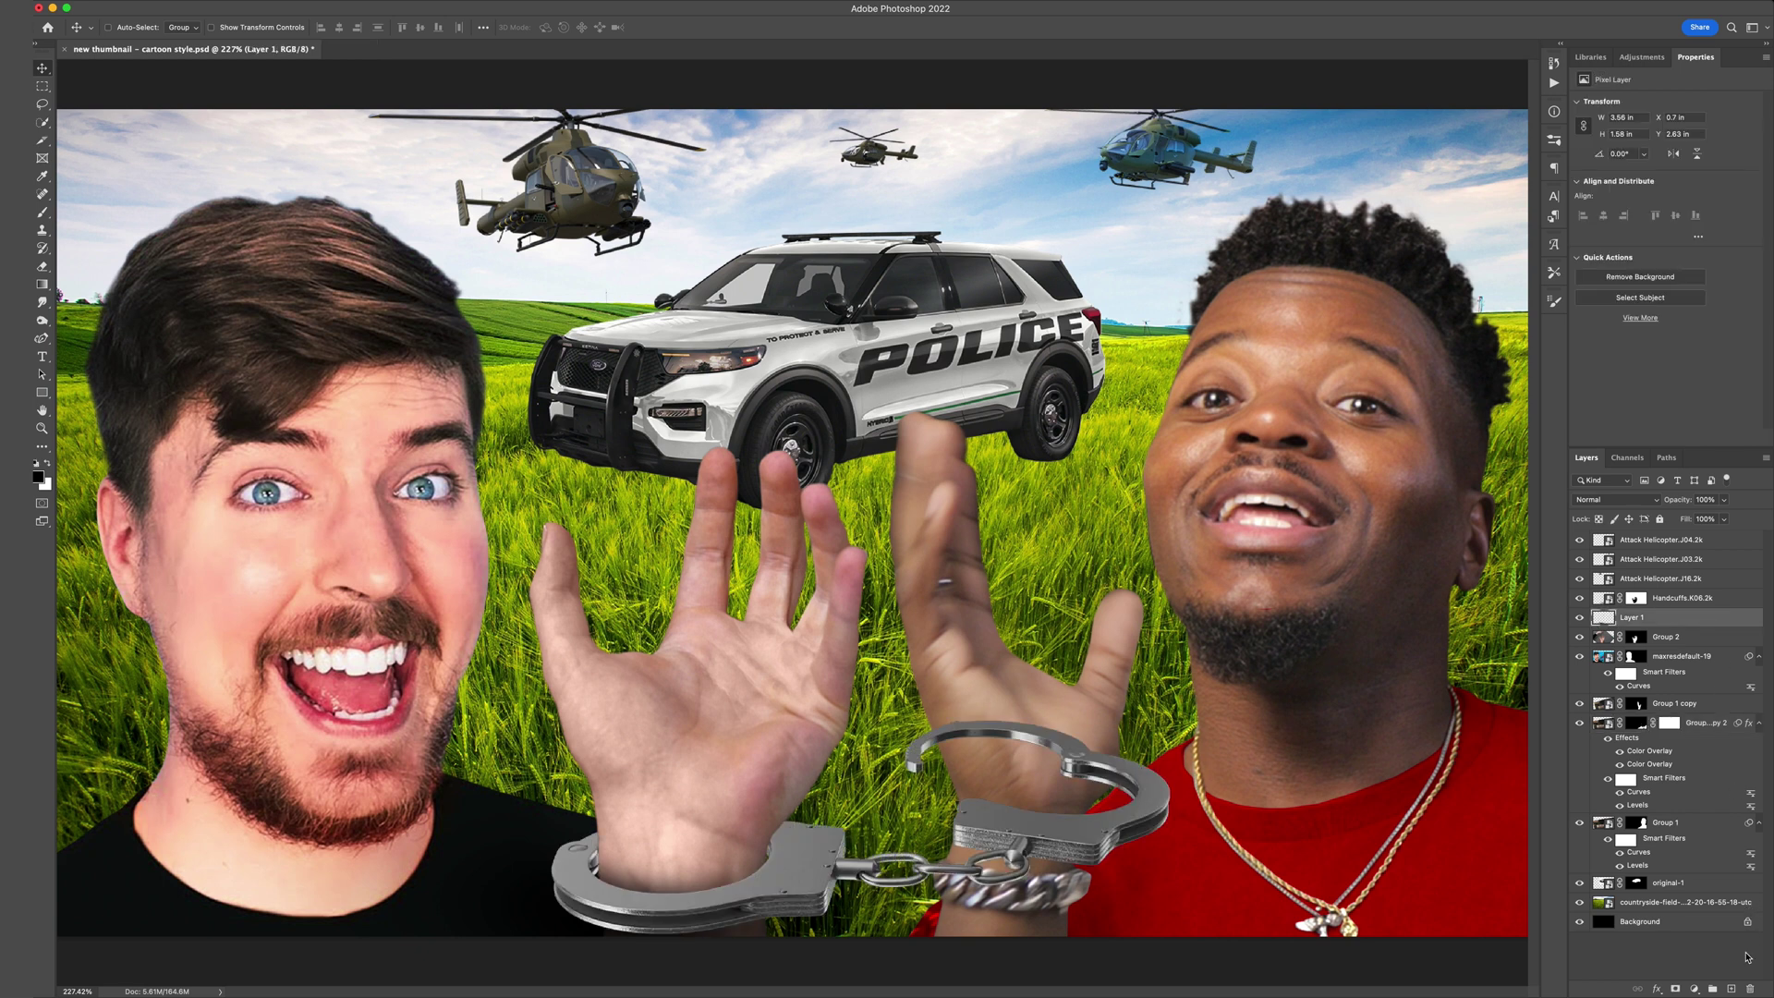
{"action": "left_click", "coordinate": [1732, 989]}
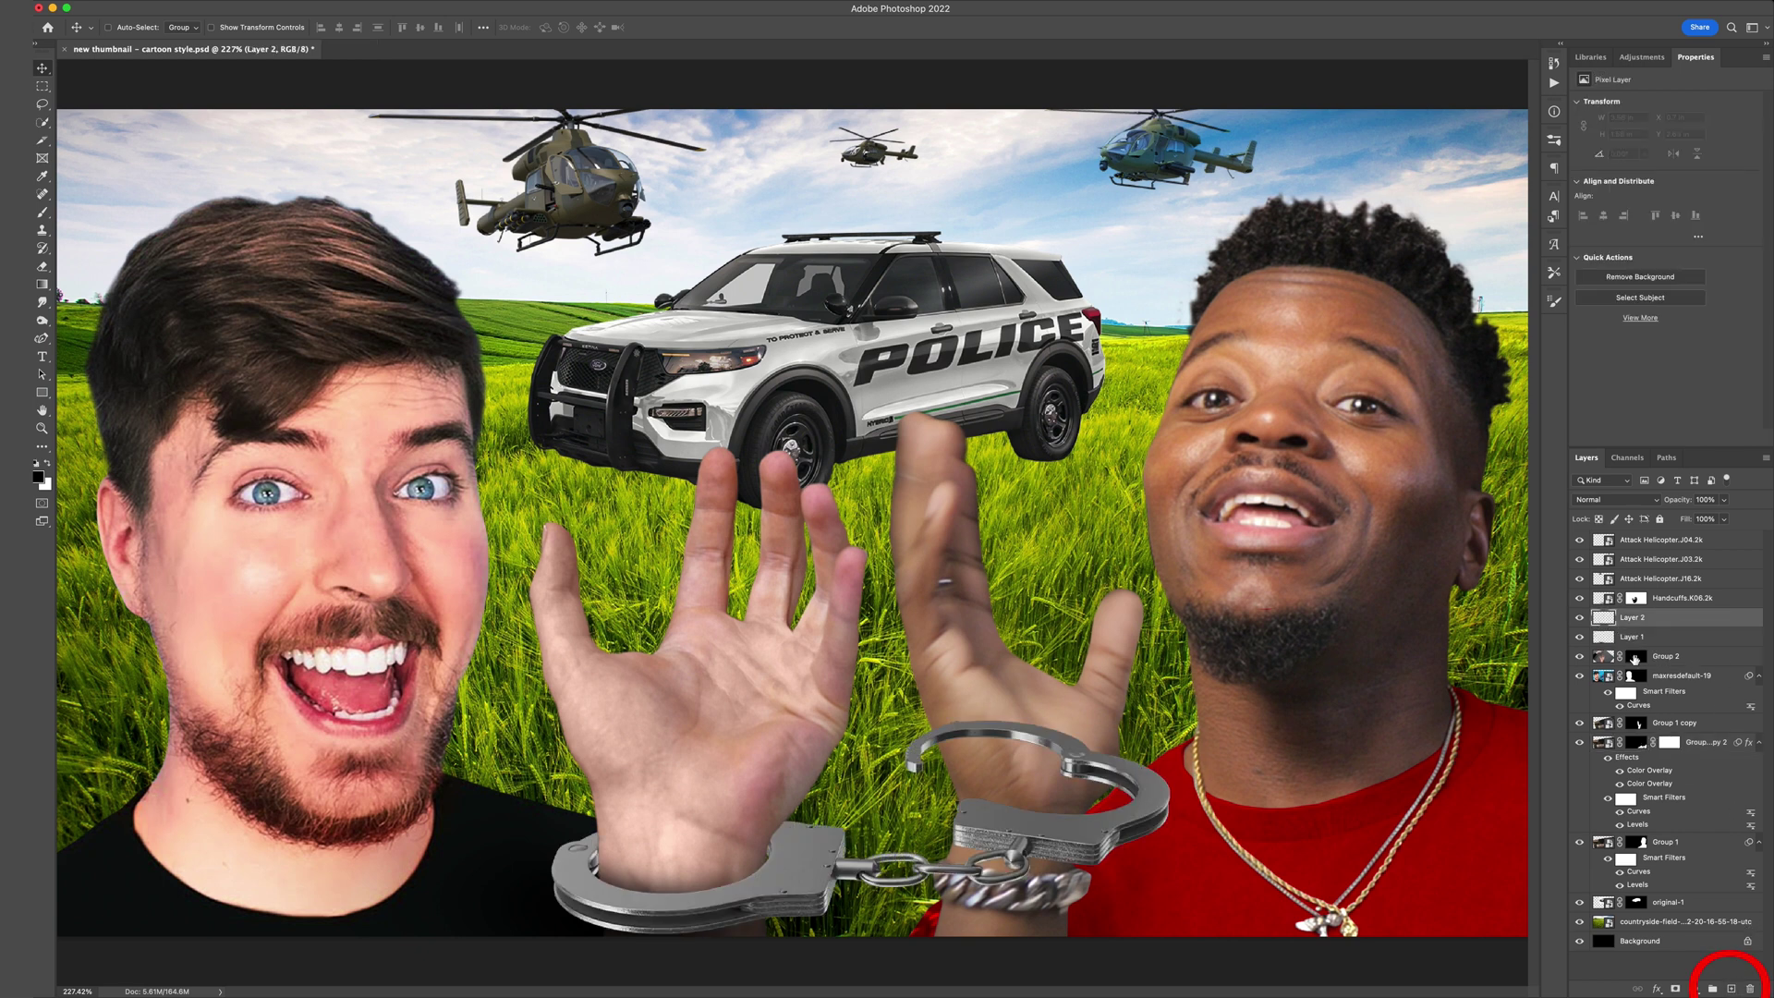
{"action": "key", "text": "ctrl+z"}
{"action": "key", "text": "ctrl+j"}
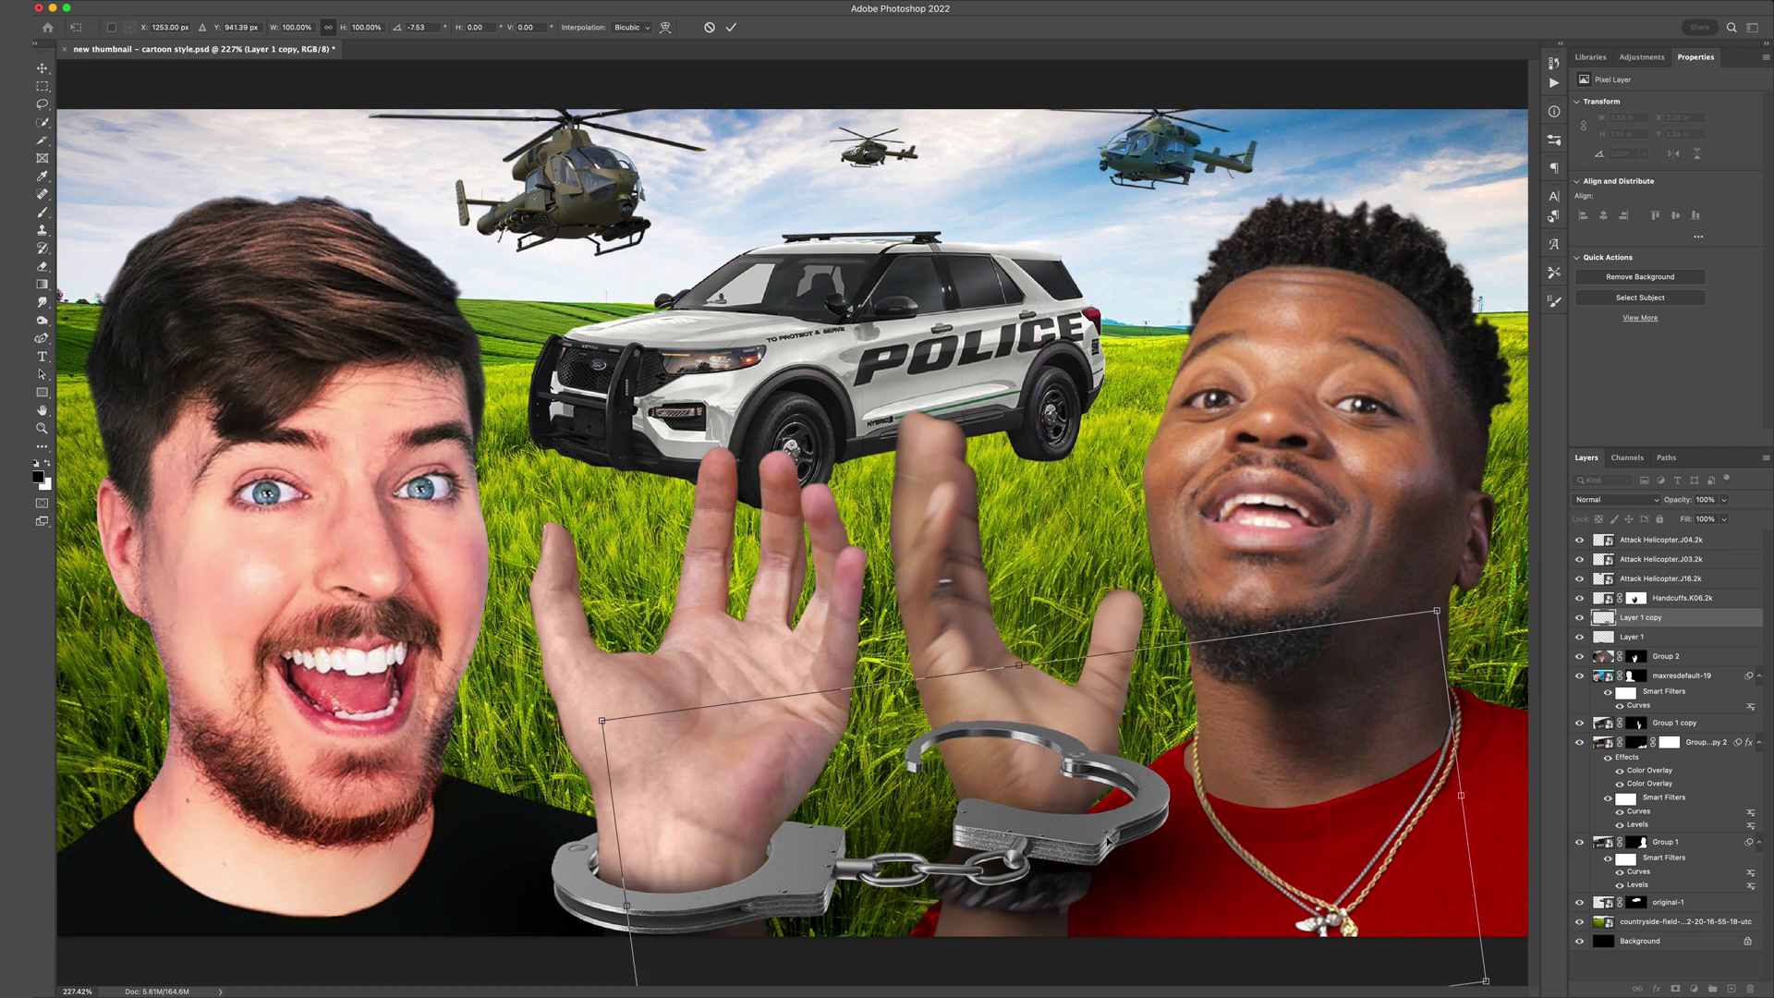
Erase the part of the duplicated shadow that covers the lower wrist and bracelet.
{"action": "key", "text": "e"}
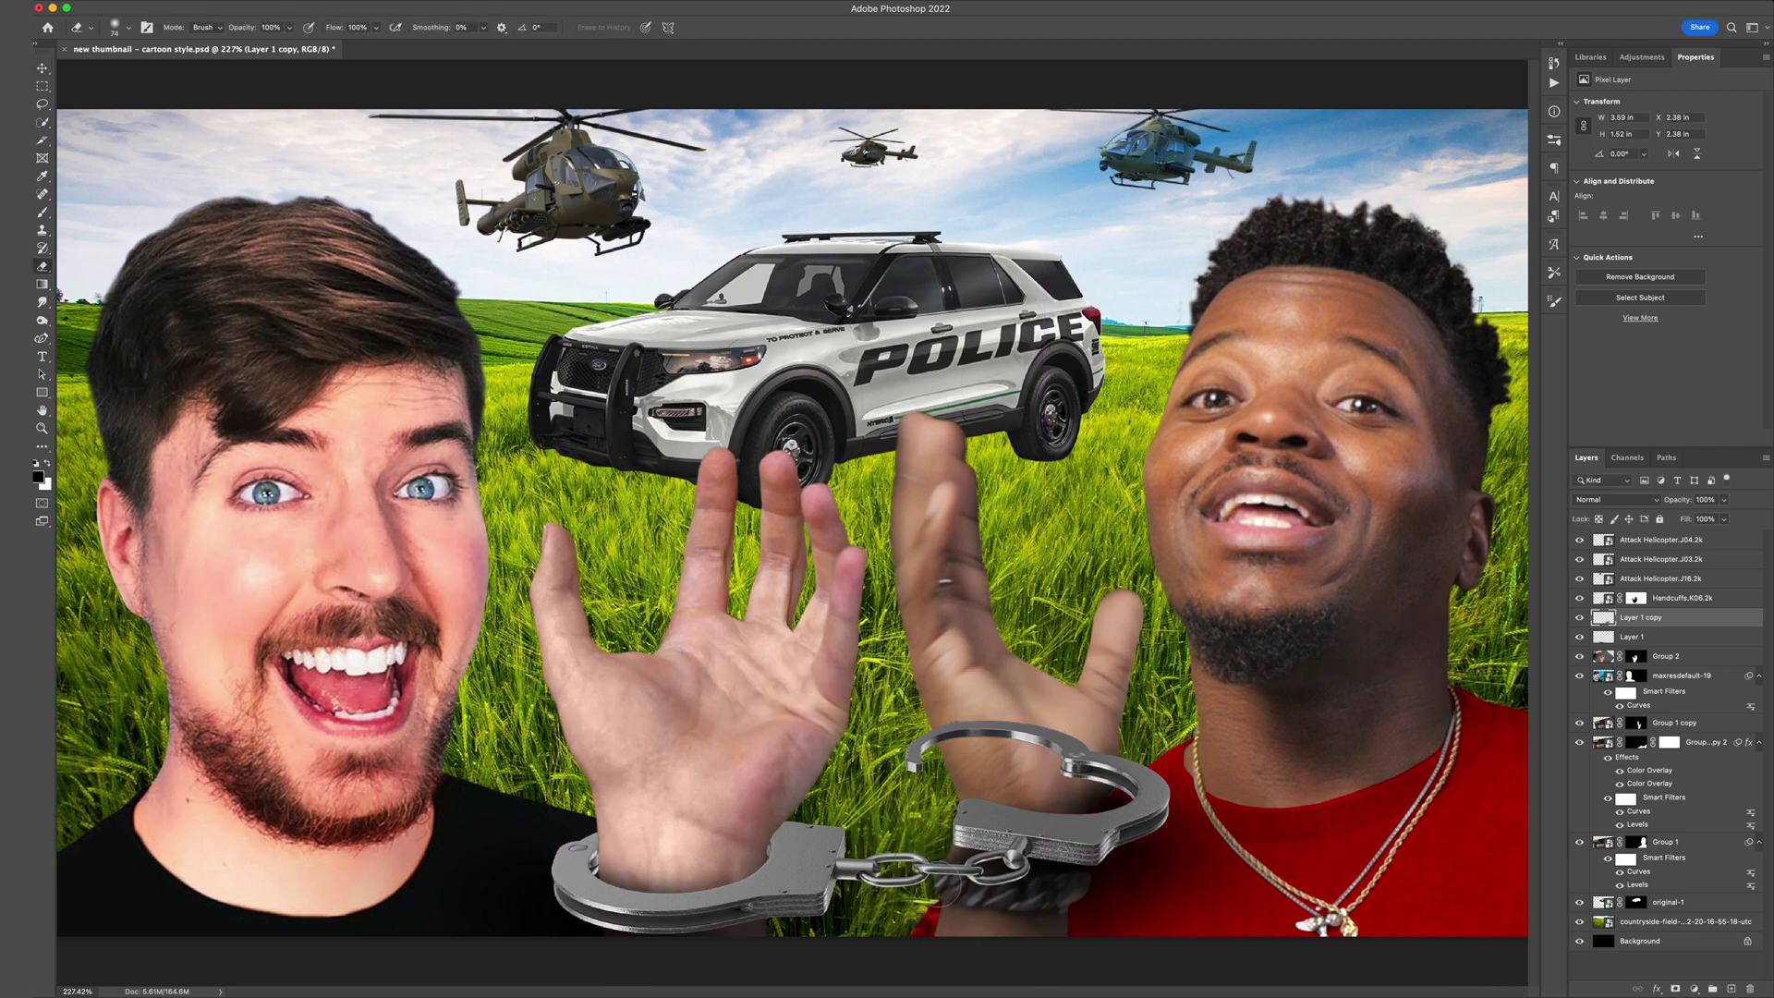
{"action": "left_click_drag", "start_coordinate": [927, 924], "coordinate": [1063, 933]}
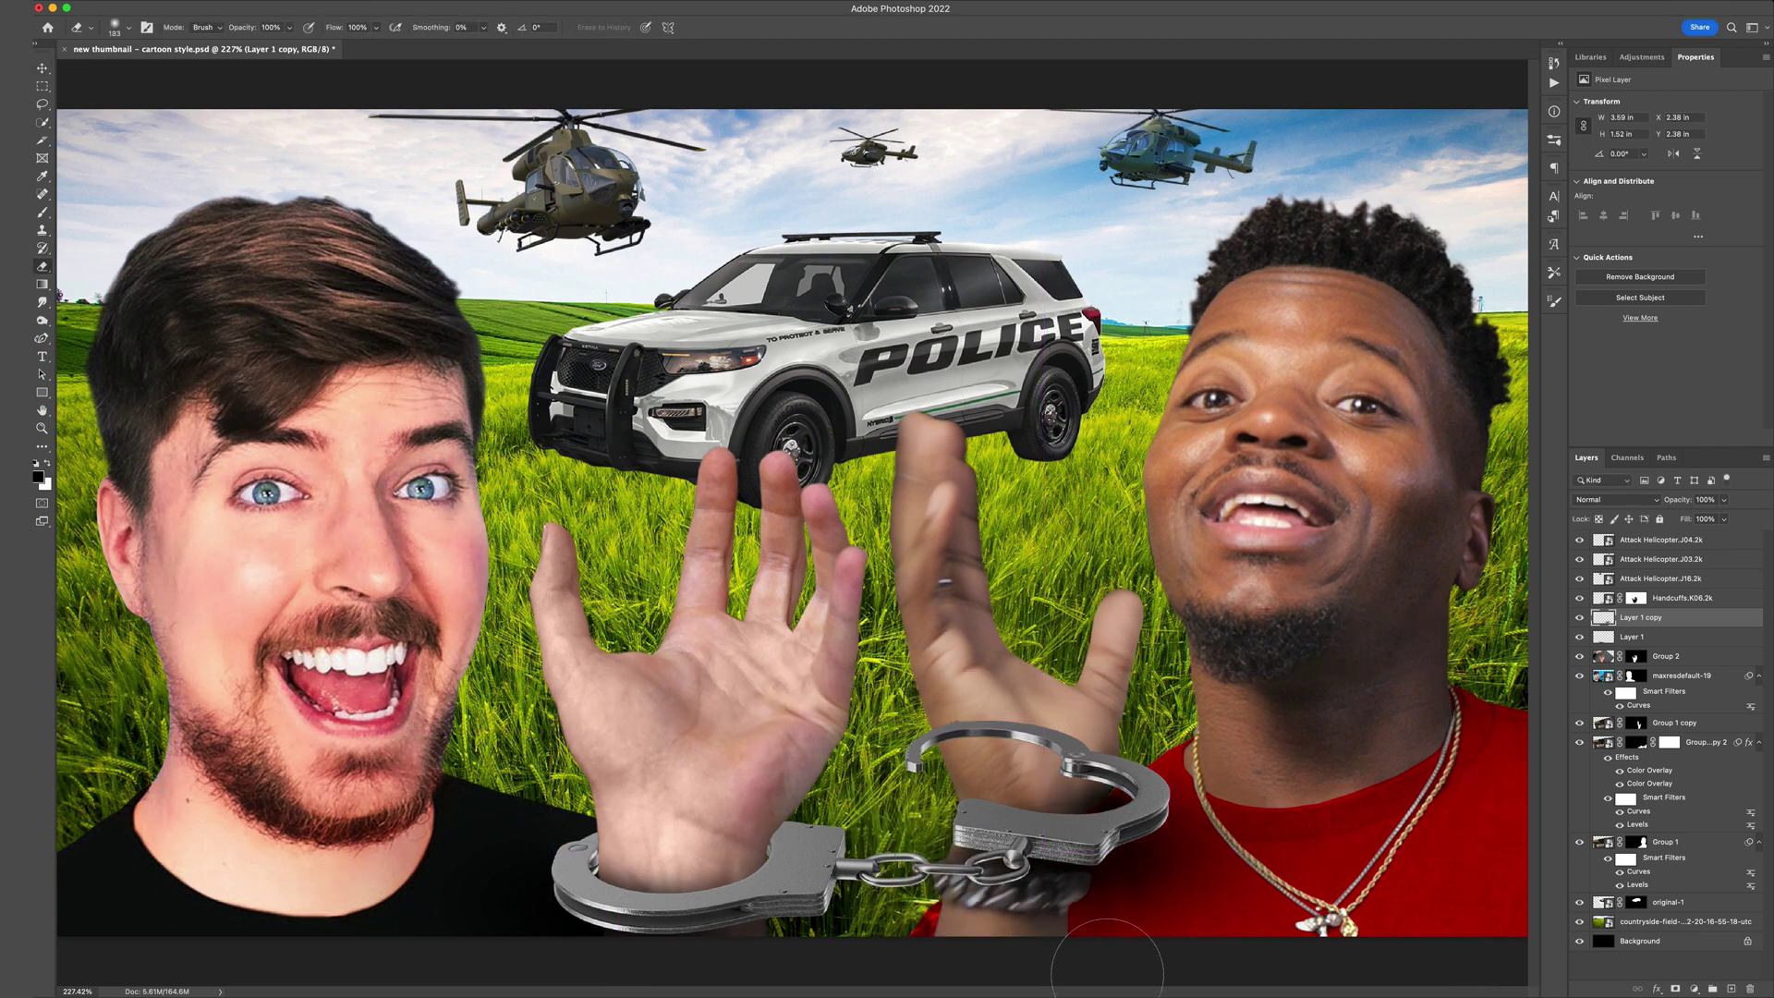
{"action": "key", "text": "v"}
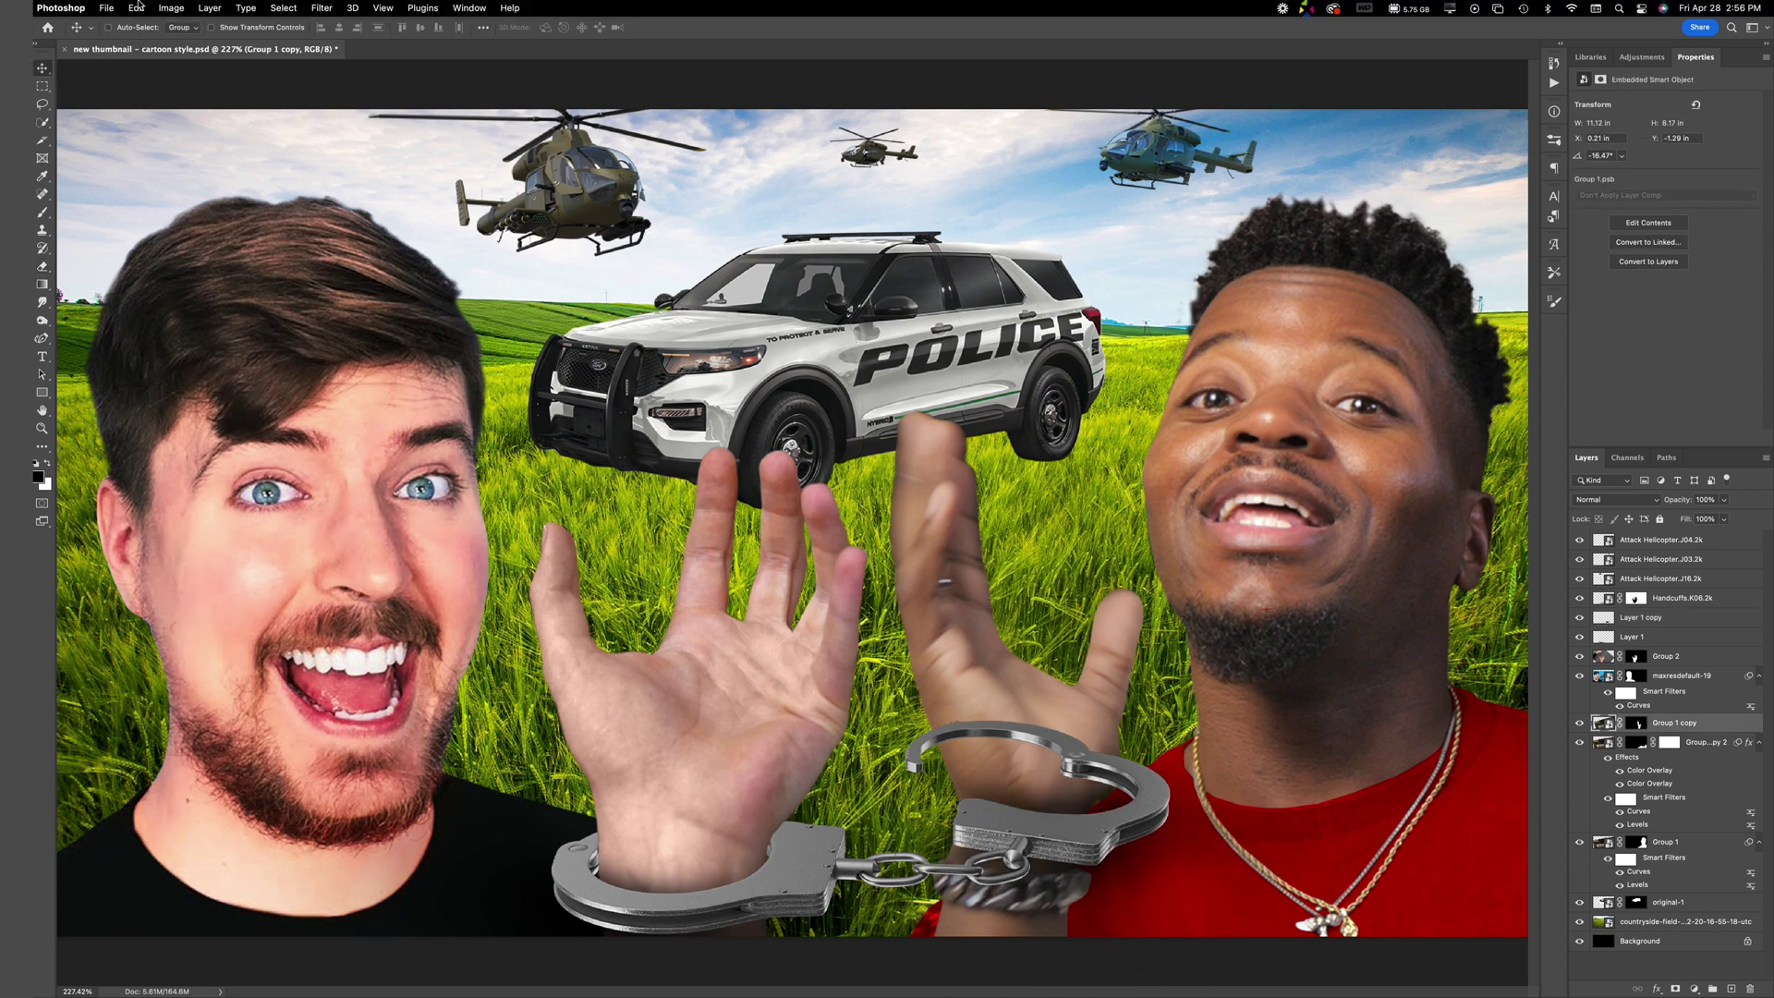
Darken the Group 1 copy hand with Levels, using midtones of 0.85 and a slightly lowered white input.
{"action": "left_click", "coordinate": [136, 8]}
{"action": "mouse_move", "coordinate": [171, 8]}
{"action": "mouse_move", "coordinate": [250, 48]}
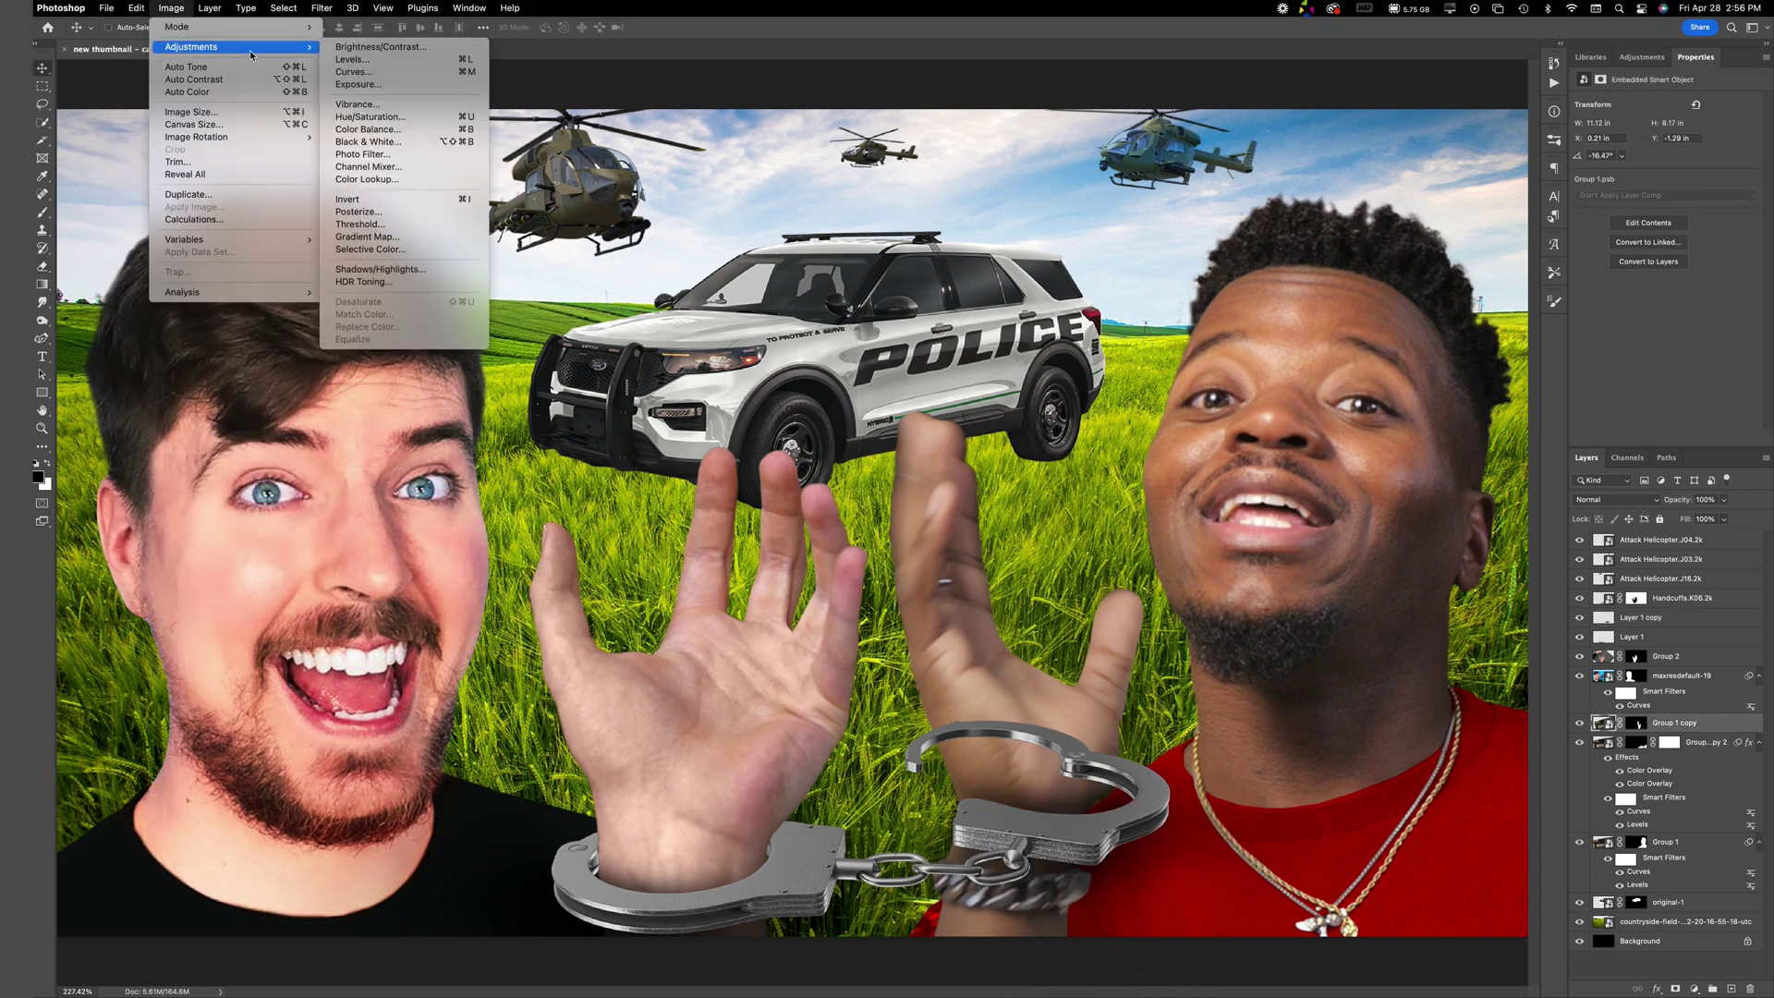
{"action": "left_click", "coordinate": [331, 60]}
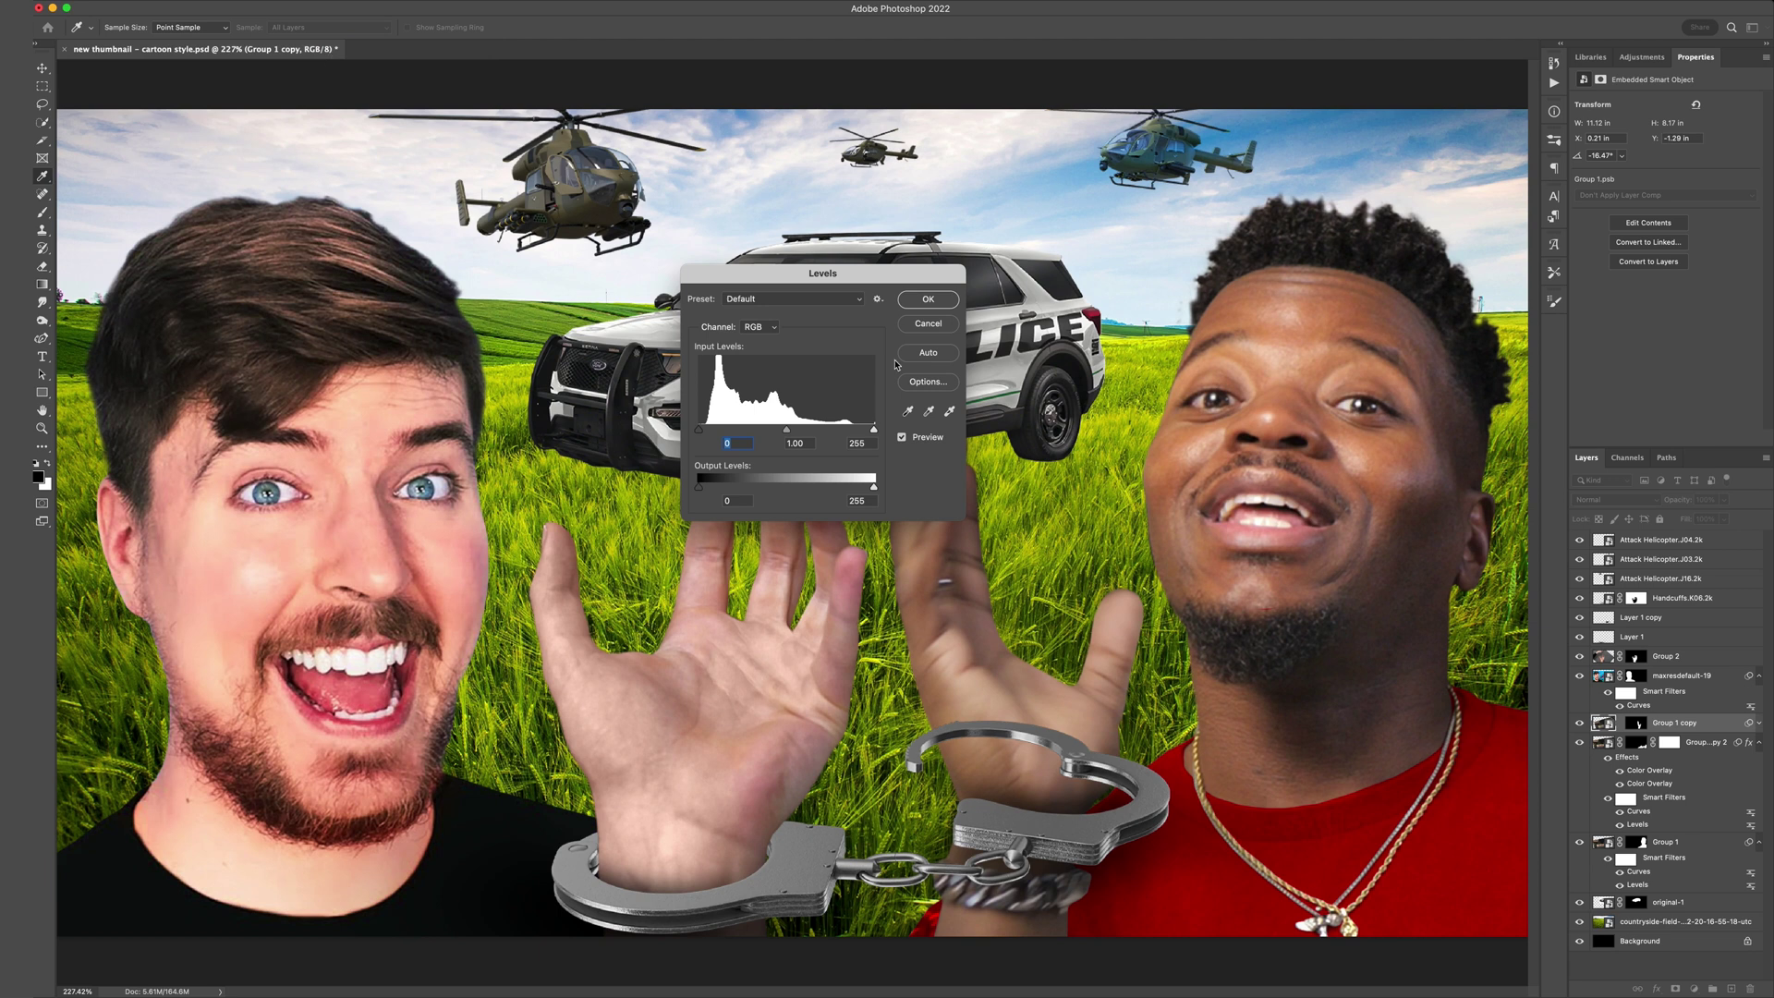
{"action": "left_click_drag", "start_coordinate": [752, 268], "coordinate": [642, 270]}
{"action": "left_click_drag", "start_coordinate": [677, 432], "coordinate": [757, 431]}
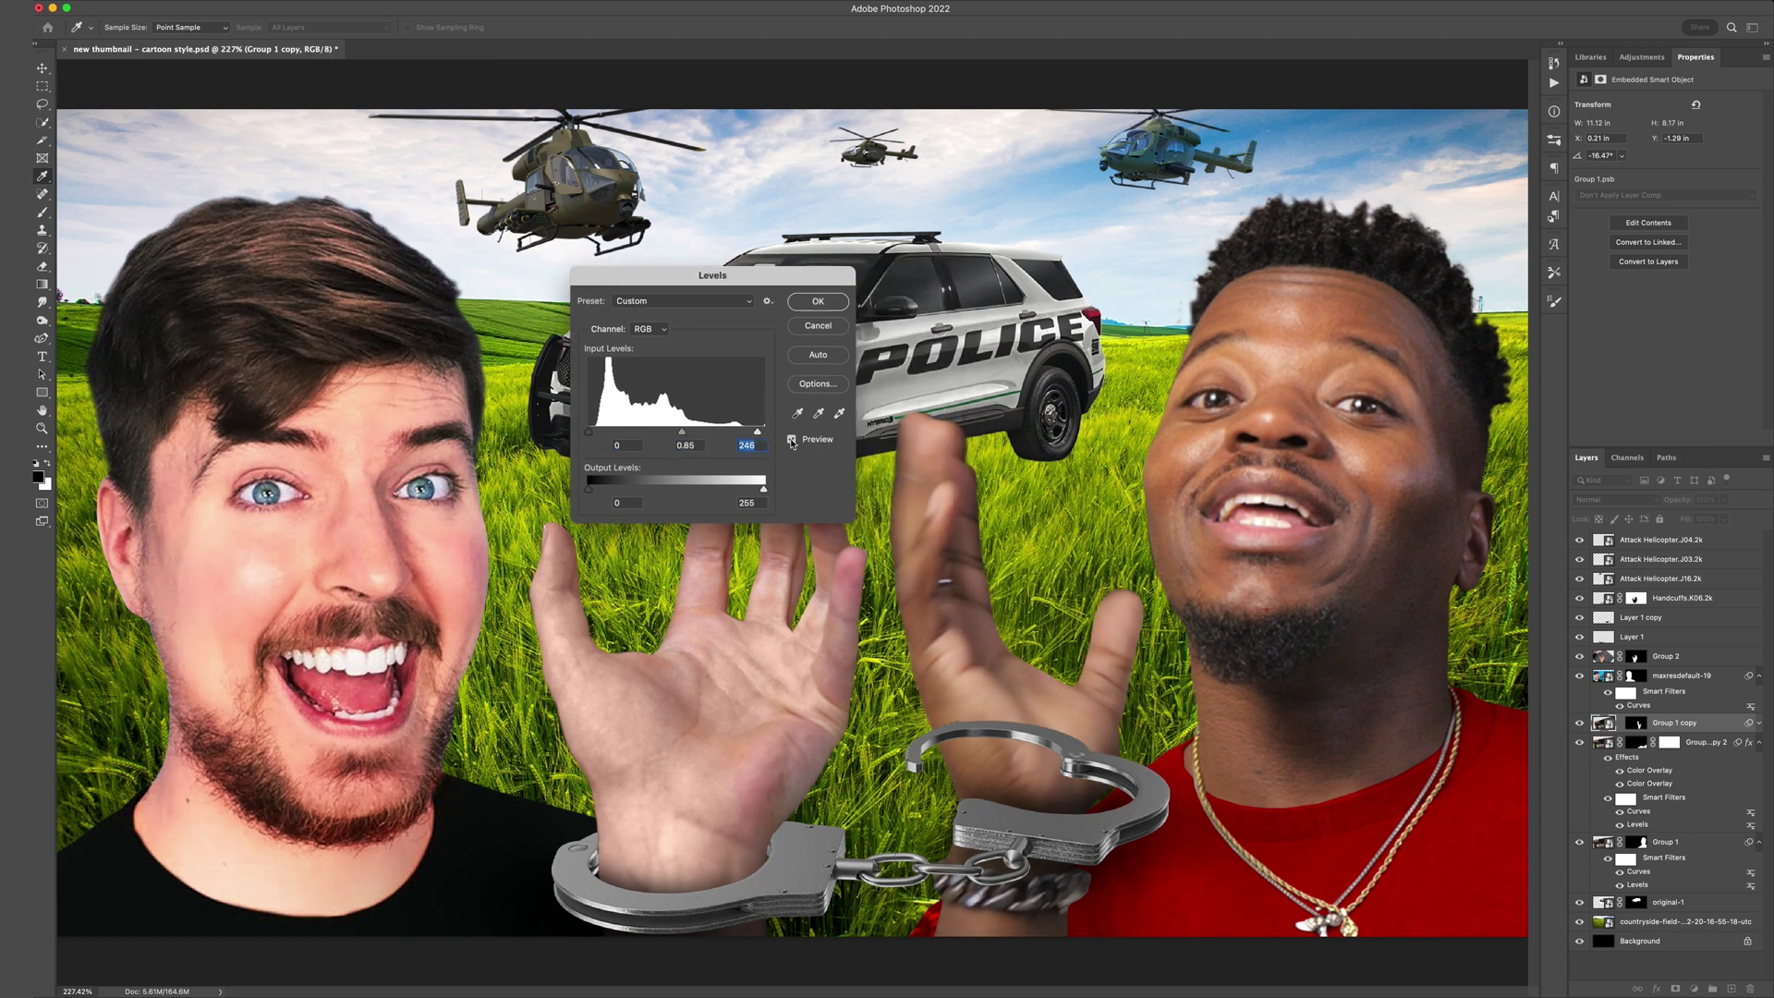
{"action": "key", "text": "Return"}
Apply a Curves adjustment to the Group 1 copy hand layer.
{"action": "left_click", "coordinate": [213, 9]}
{"action": "left_click", "coordinate": [370, 72]}
{"action": "left_click_drag", "start_coordinate": [831, 283], "coordinate": [570, 254]}
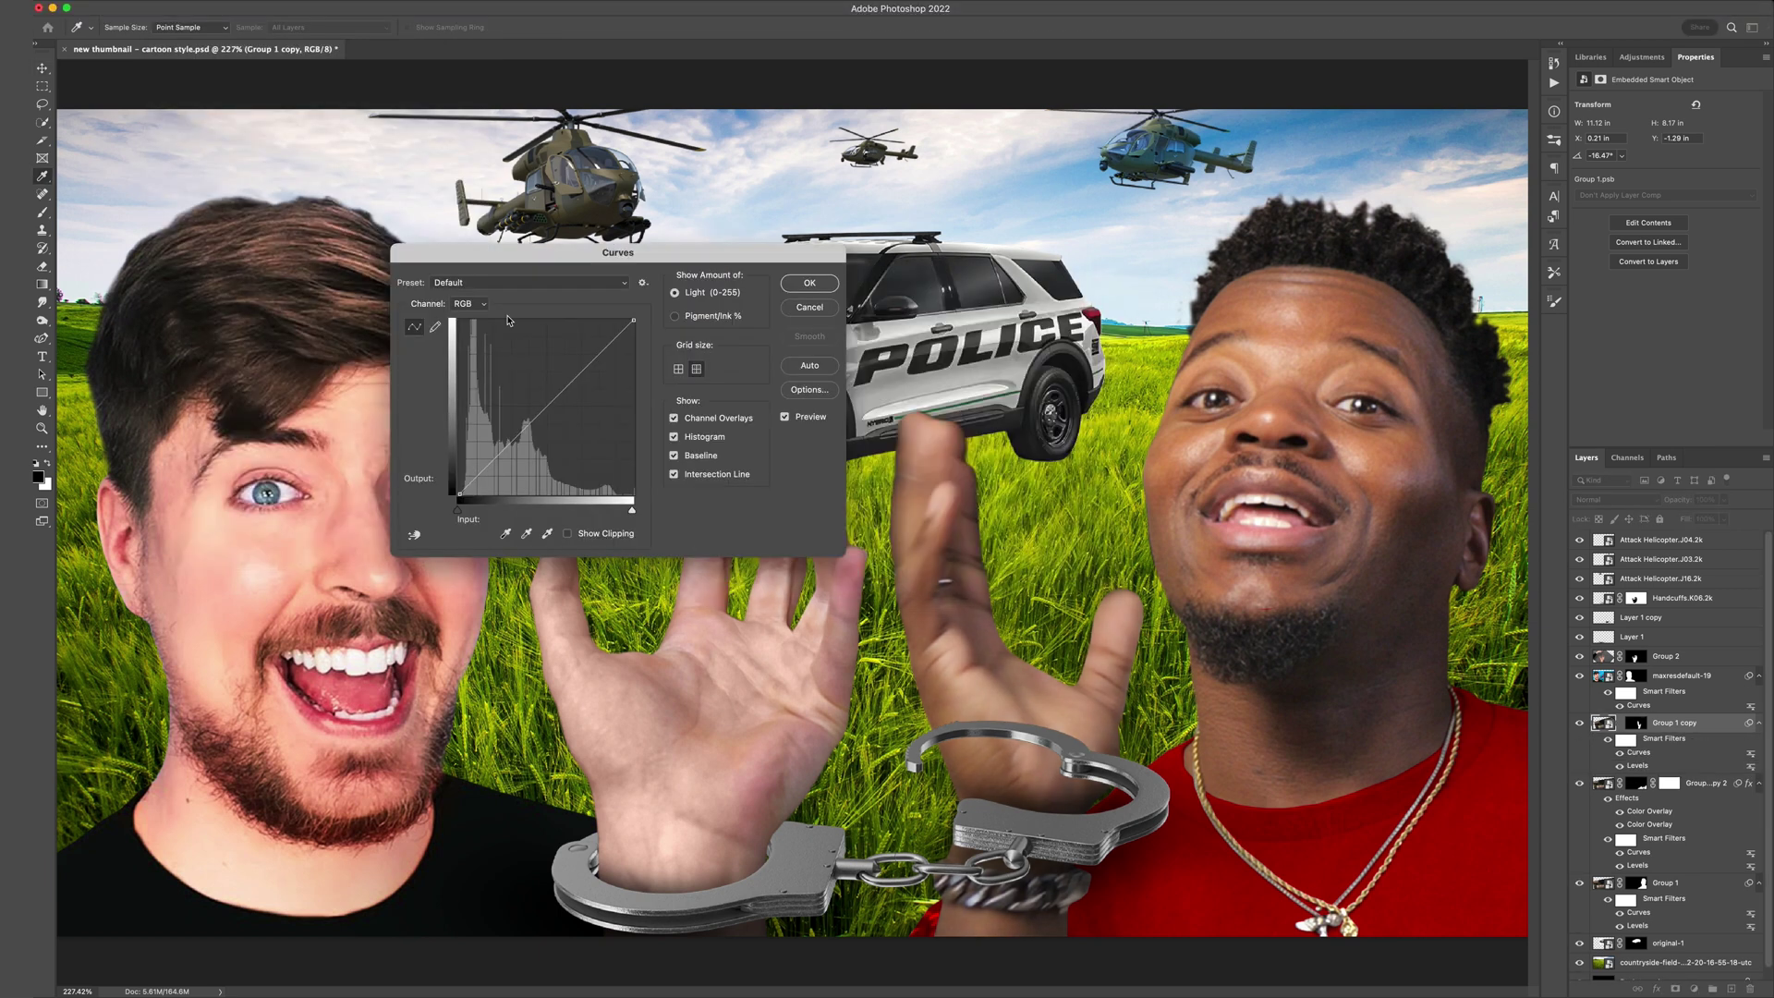
{"action": "left_click", "coordinate": [809, 283]}
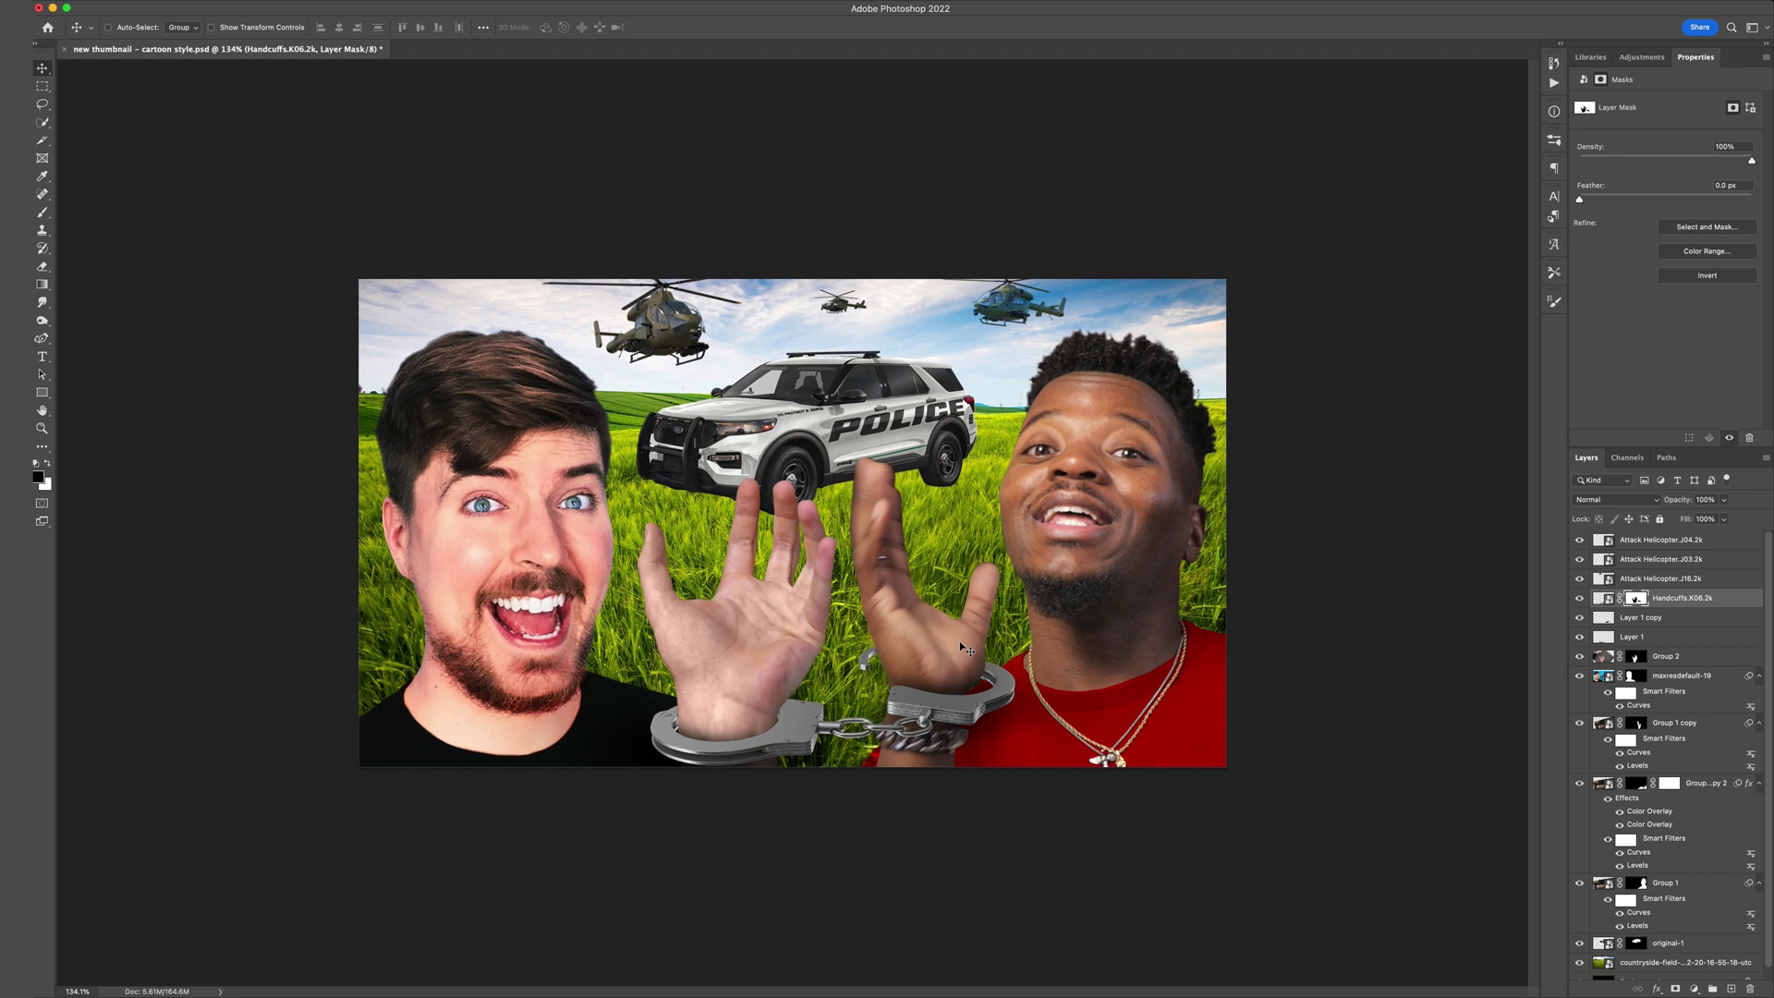
Select the countryside field layer and examine up close how the police car sits on the grass.
{"action": "key", "text": "super+0"}
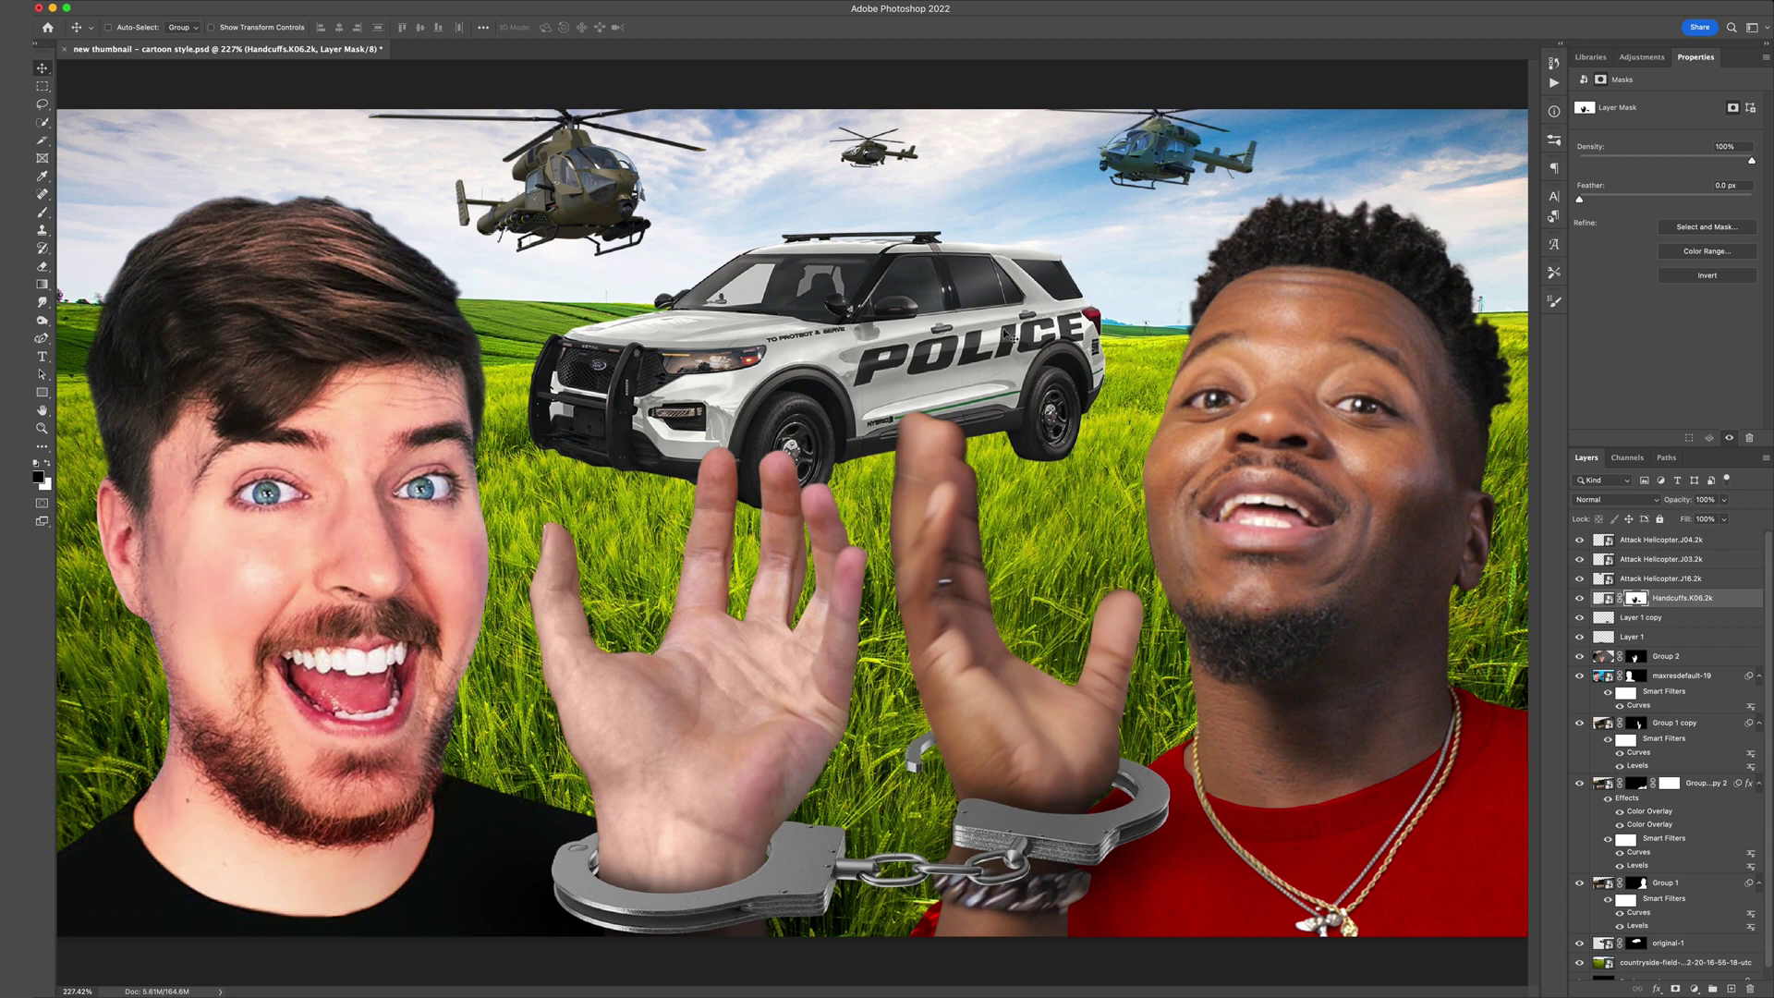
{"action": "key", "text": "super"}
{"action": "left_click", "coordinate": [1128, 368], "text": "super"}
{"action": "mouse_move", "coordinate": [1135, 370]}
{"action": "left_mouse_down"}
{"action": "mouse_move", "coordinate": [1125, 329]}
{"action": "mouse_move", "coordinate": [1126, 365]}
{"action": "left_mouse_up"}
{"action": "scroll", "coordinate": [738, 275], "scroll_direction": "up", "scroll_amount": 5}
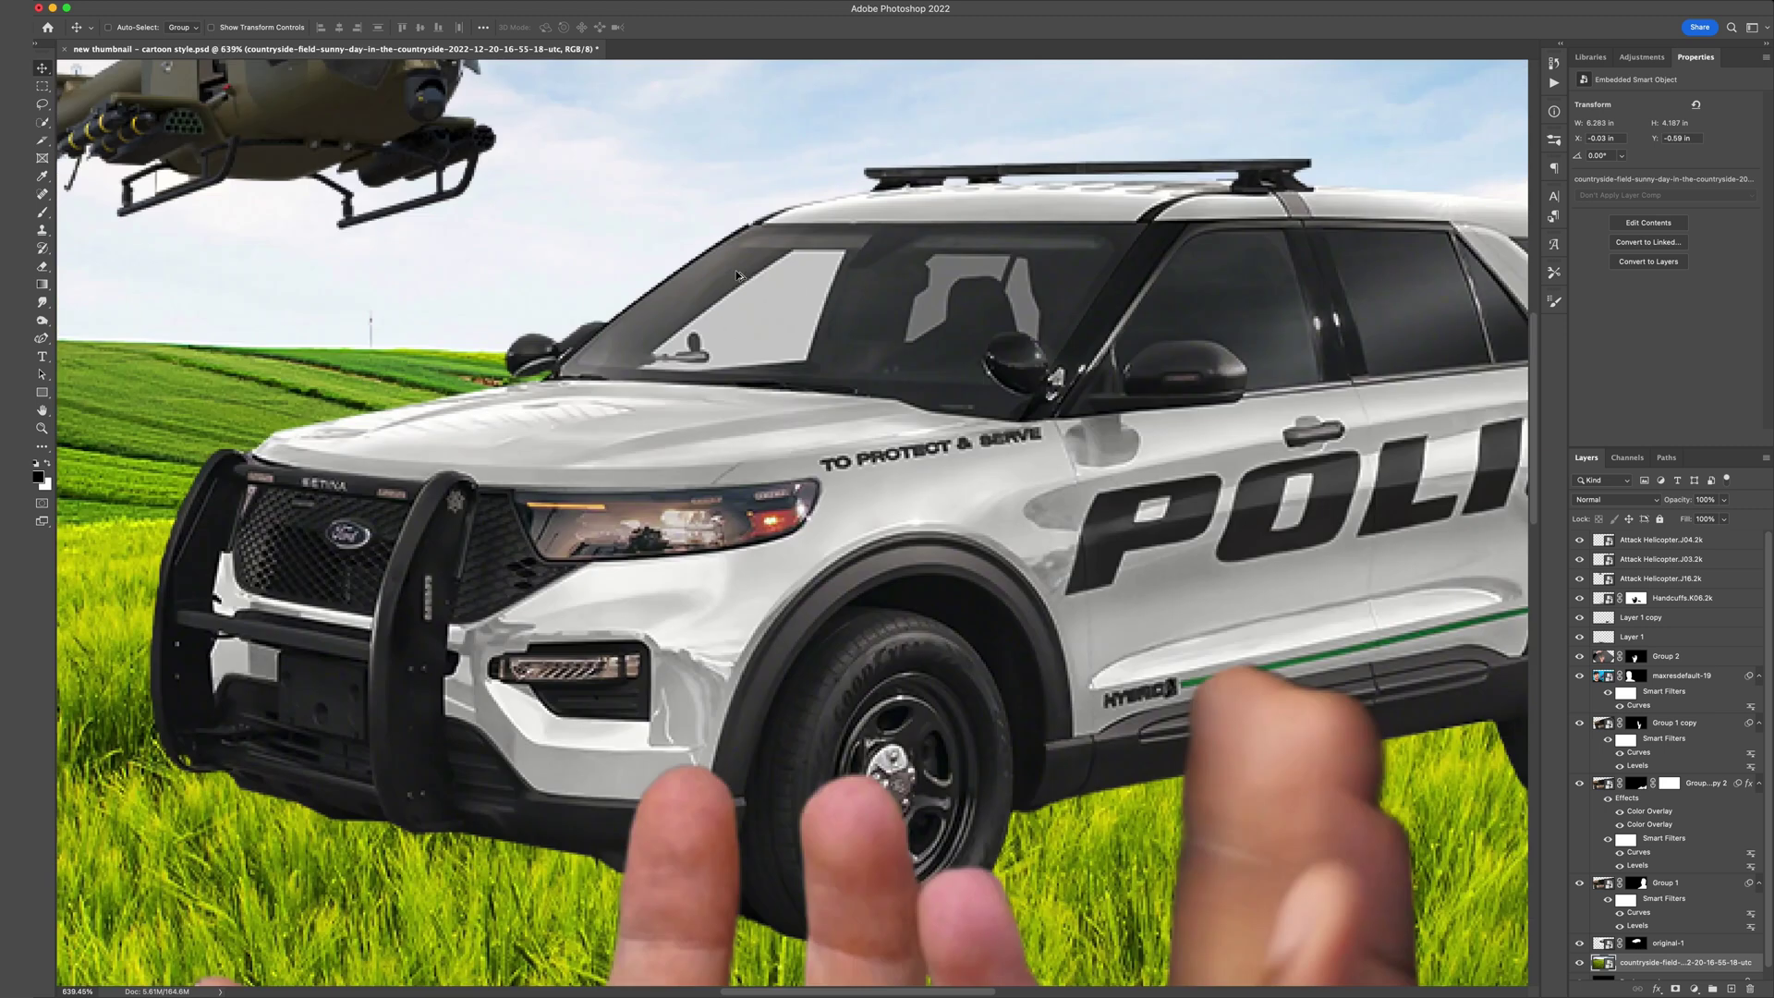
{"action": "scroll", "coordinate": [738, 275], "scroll_direction": "down", "scroll_amount": 7}
{"action": "scroll", "coordinate": [744, 277], "scroll_direction": "up", "scroll_amount": 2}
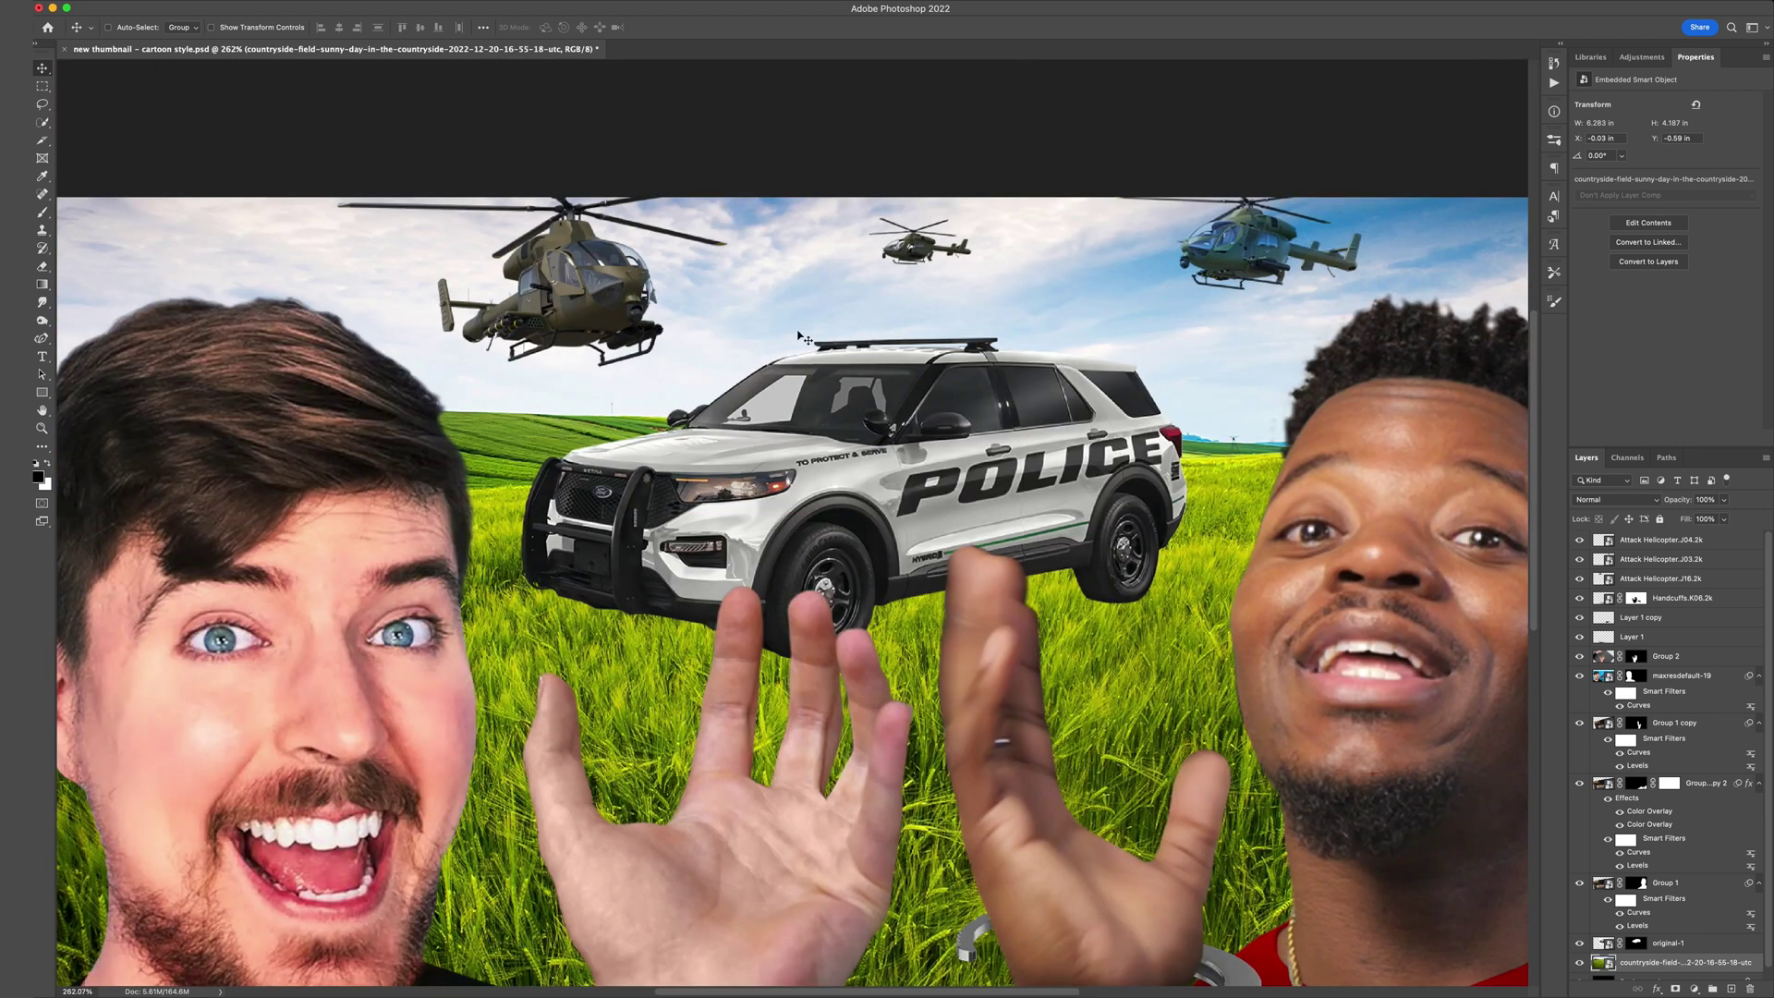
{"action": "scroll", "coordinate": [843, 377], "scroll_direction": "down", "scroll_amount": 3}
{"action": "scroll", "coordinate": [813, 517], "scroll_direction": "up", "scroll_amount": 2}
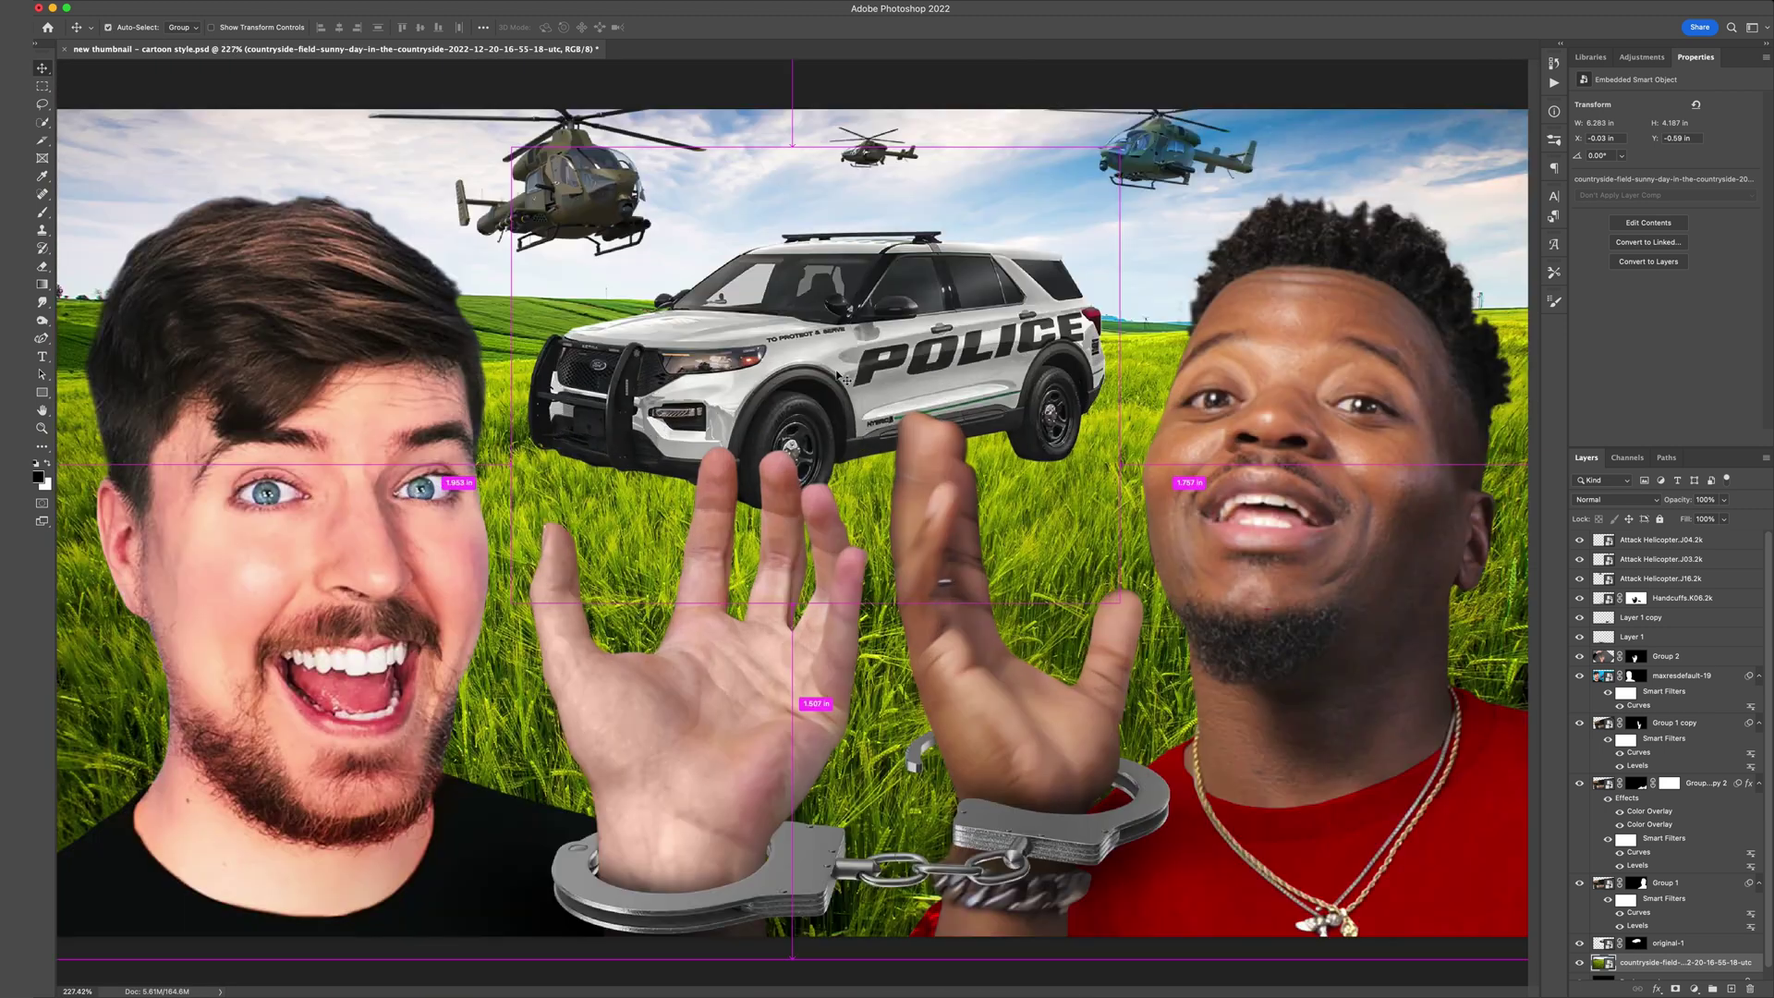
Add an empty layer above the countryside field and build soft dark shadows under the police car from duplicated, stretched brush spots.
{"action": "left_click", "coordinate": [1181, 417], "text": "super"}
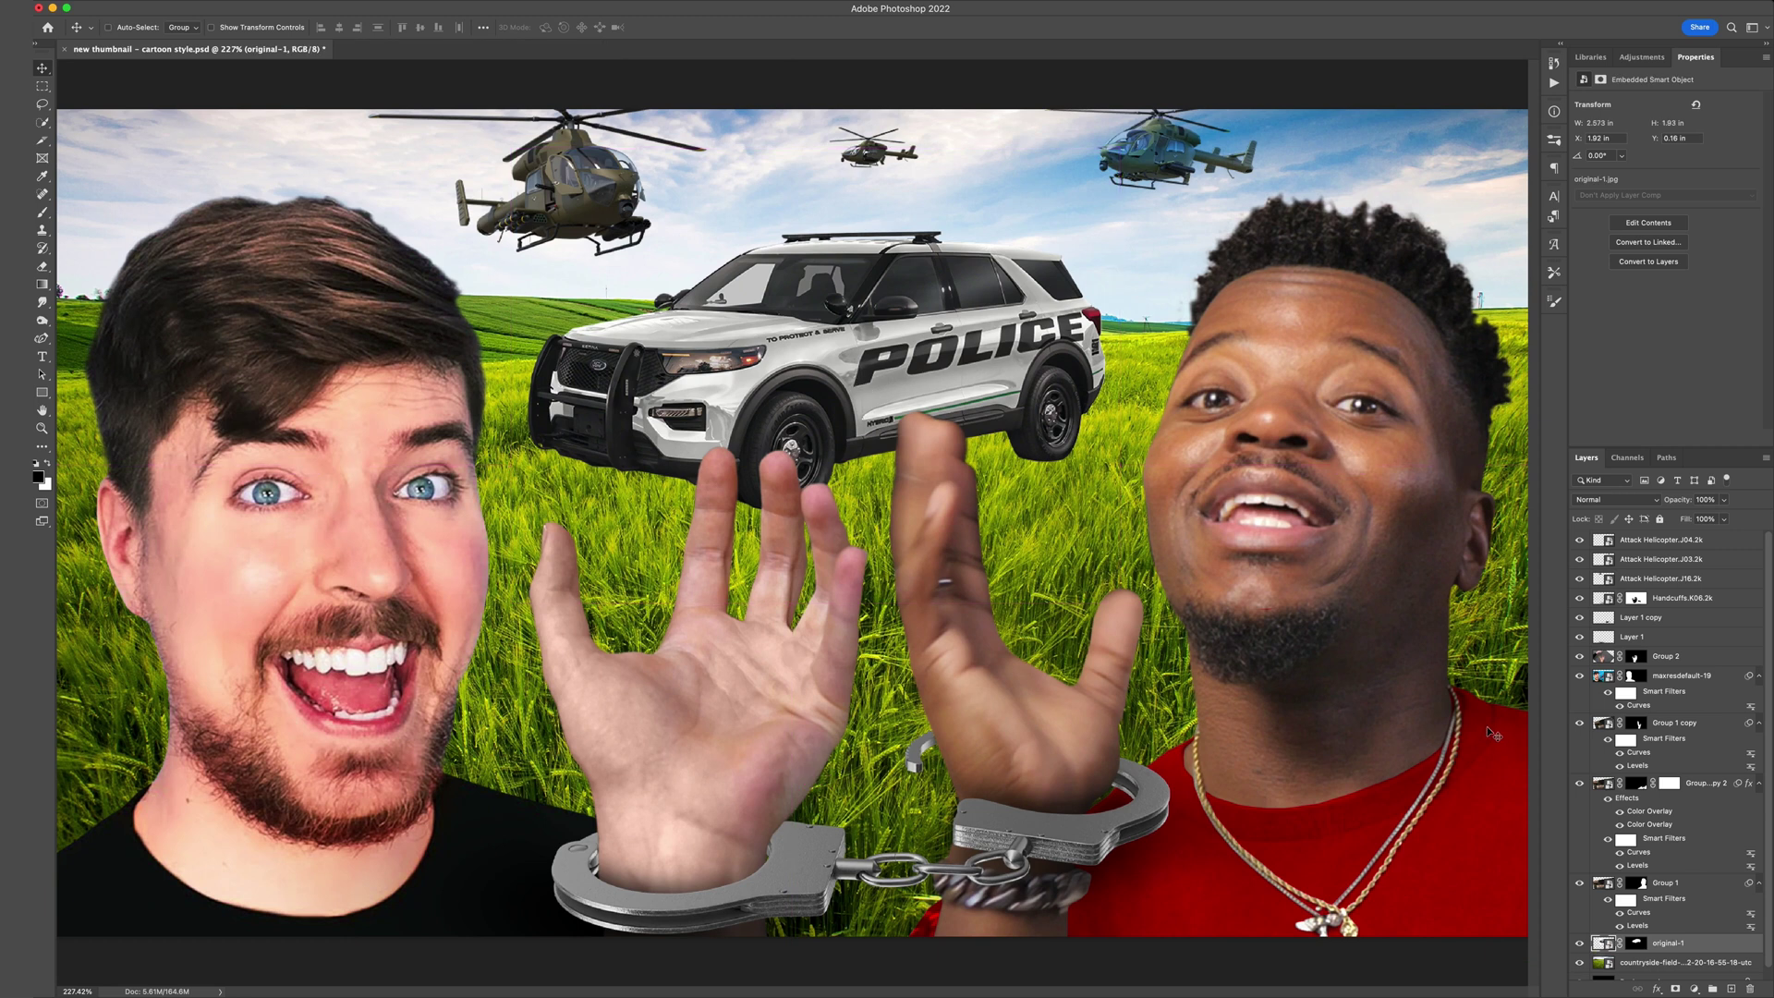
{"action": "scroll", "coordinate": [1735, 897], "scroll_direction": "down", "scroll_amount": 1}
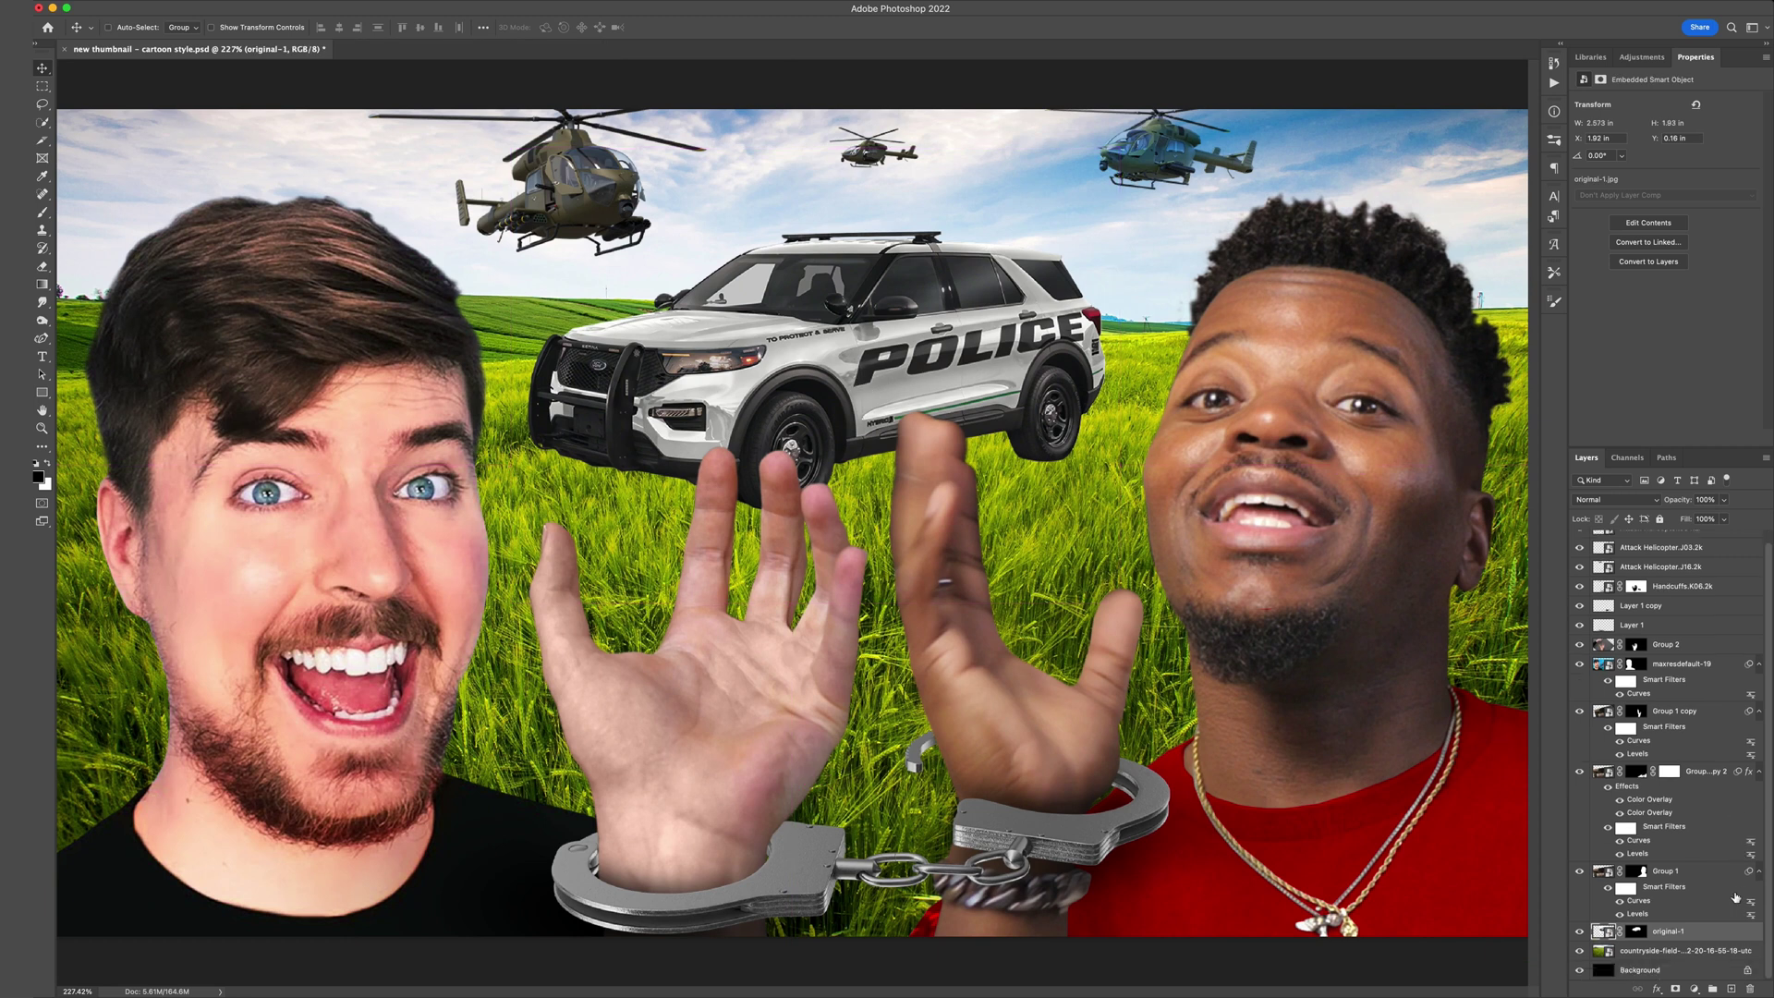
{"action": "left_click", "coordinate": [1730, 950]}
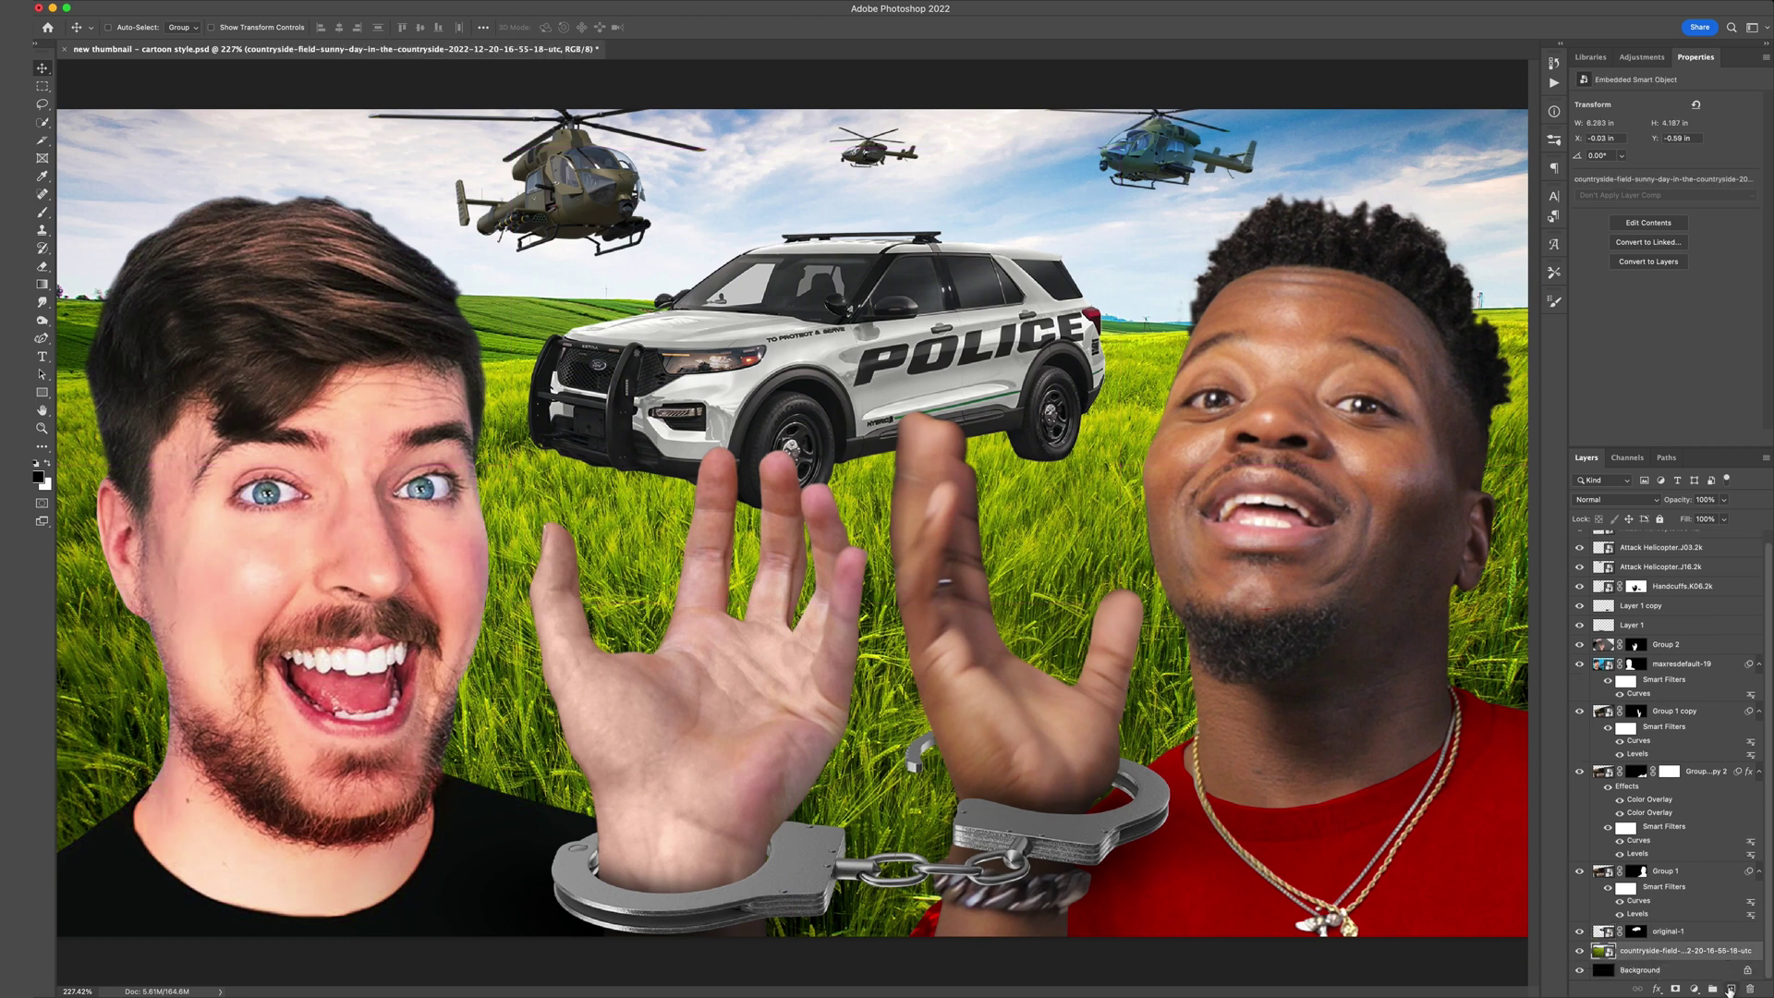
{"action": "left_click", "coordinate": [1730, 989]}
{"action": "key", "text": "b"}
{"action": "right_click", "coordinate": [894, 549]}
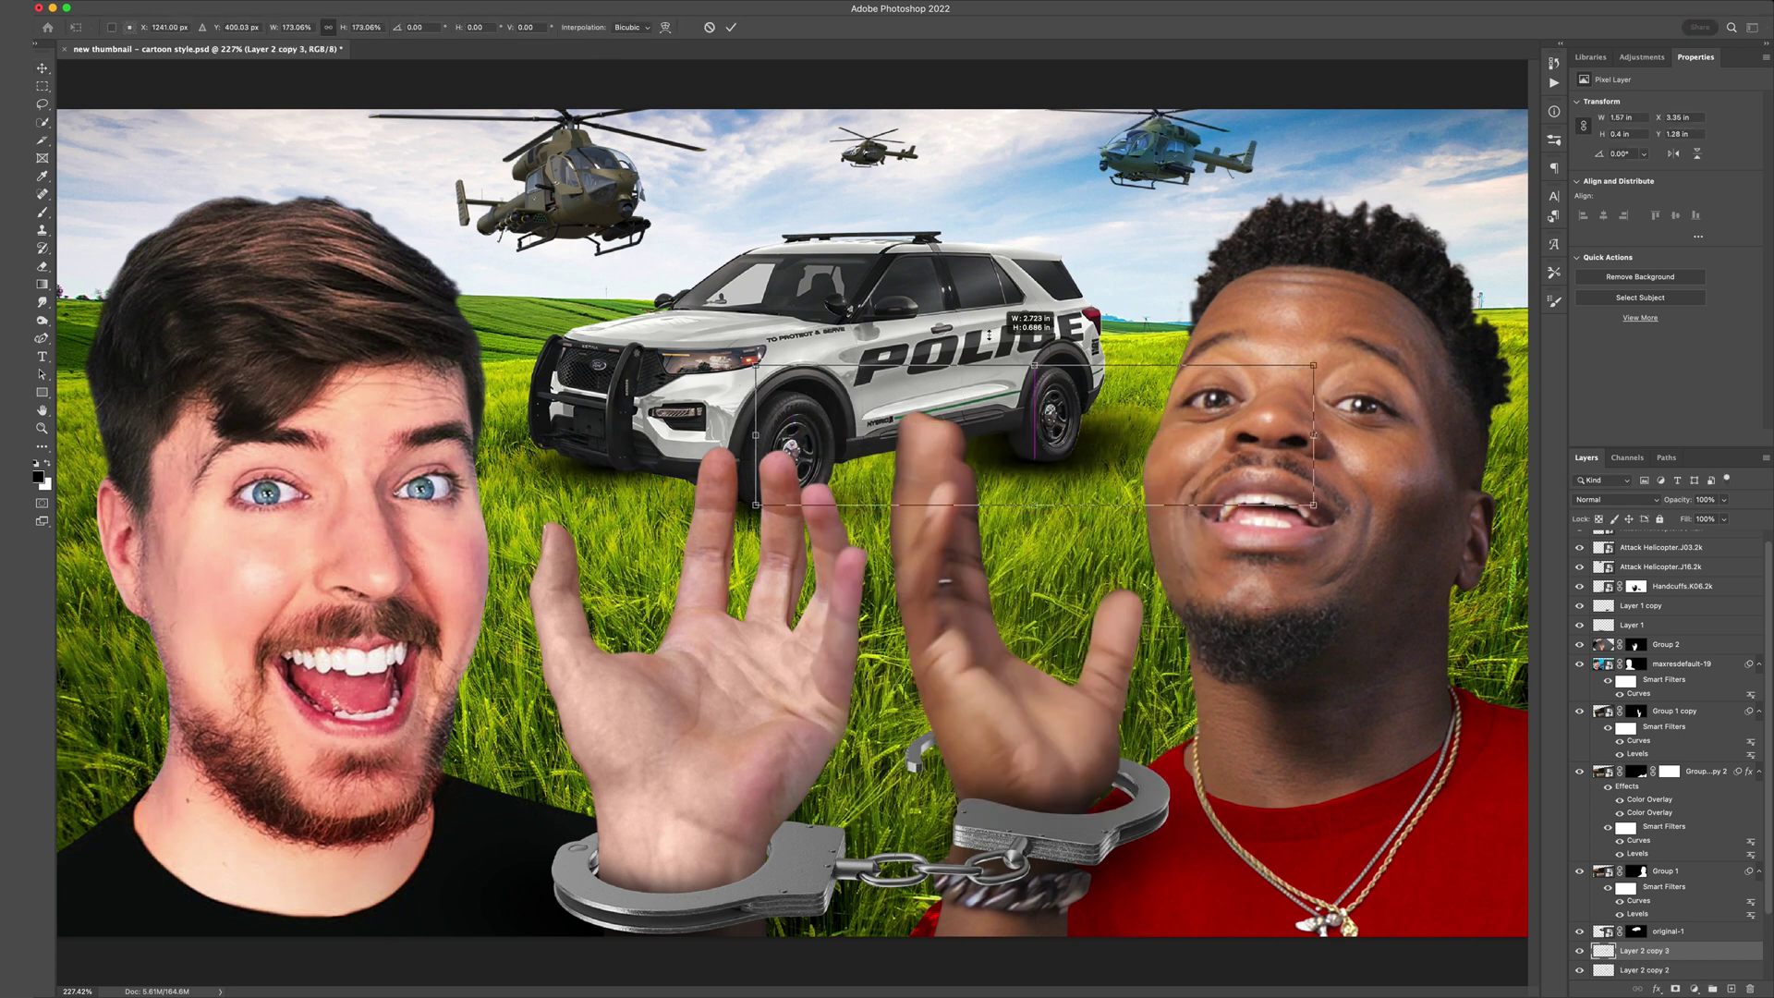
{"action": "left_click_drag", "start_coordinate": [878, 478], "coordinate": [907, 485]}
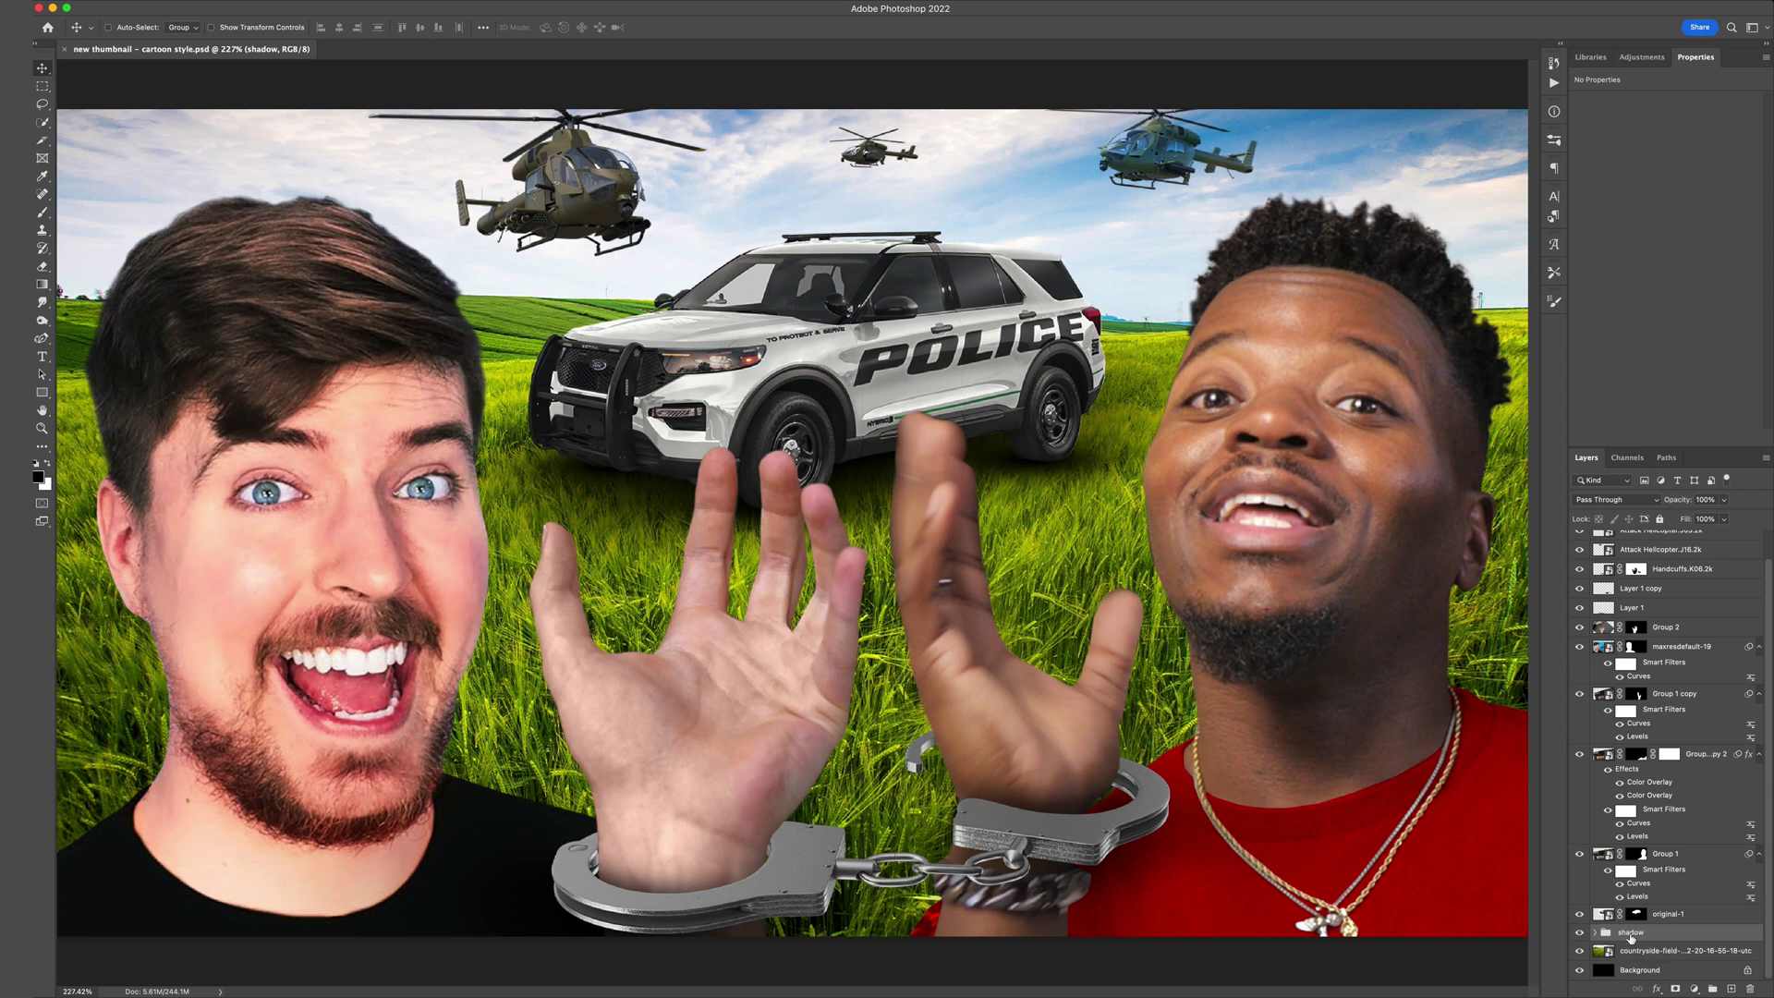
Lower the opacity of the shadow group under the police car to 78%.
{"action": "left_click", "coordinate": [1724, 500]}
{"action": "left_click_drag", "start_coordinate": [1722, 520], "coordinate": [1711, 521]}
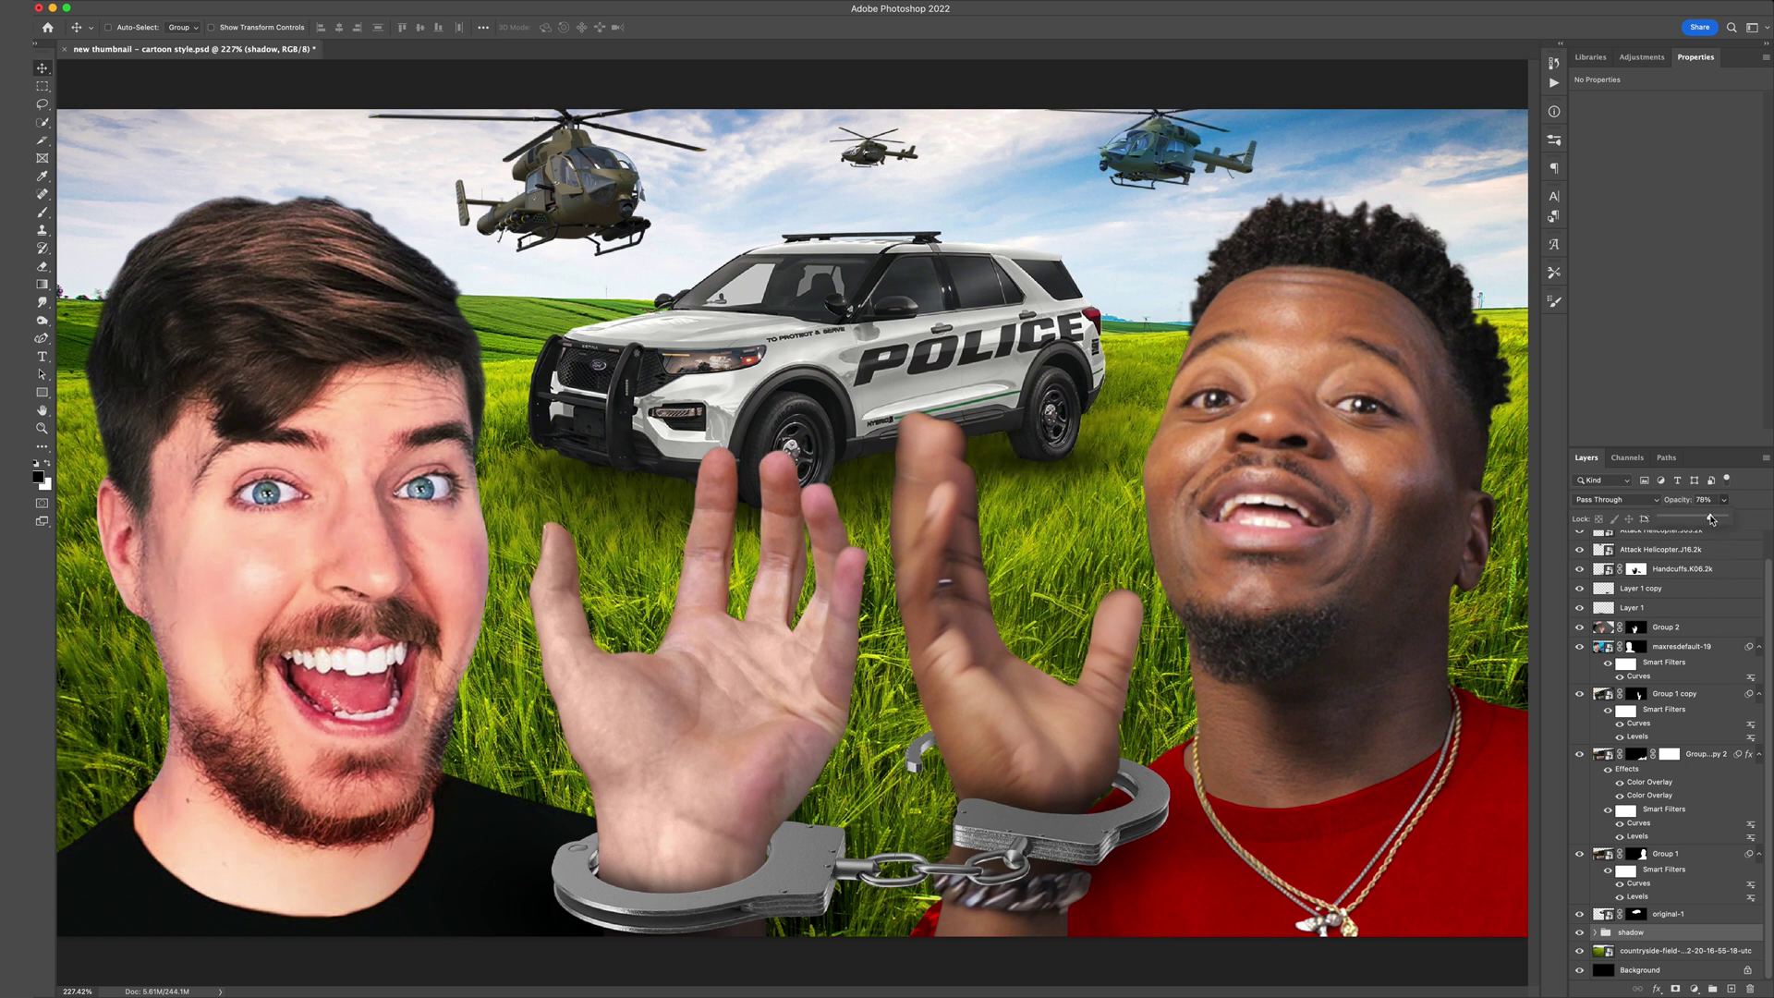
{"action": "left_click", "coordinate": [1687, 934]}
Select the original-1 police car layer and add an empty layer directly above it.
{"action": "left_click", "coordinate": [1673, 917]}
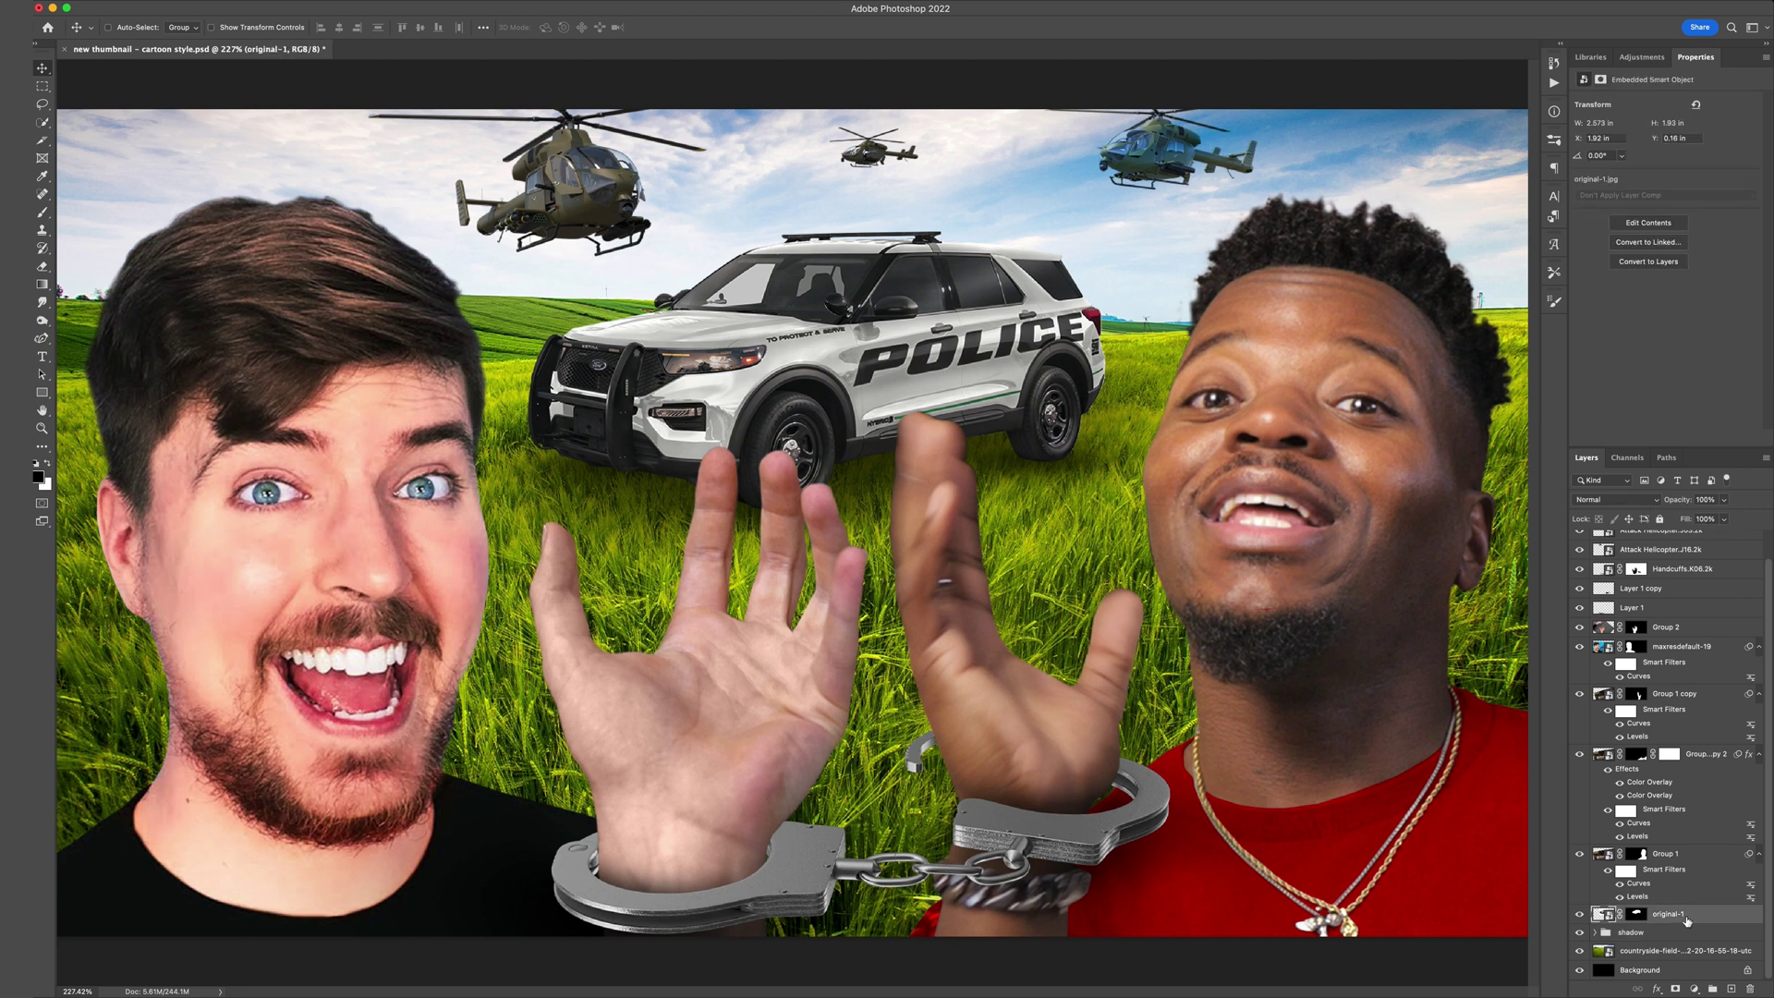
{"action": "scroll", "coordinate": [856, 379], "scroll_direction": "up", "scroll_amount": 5}
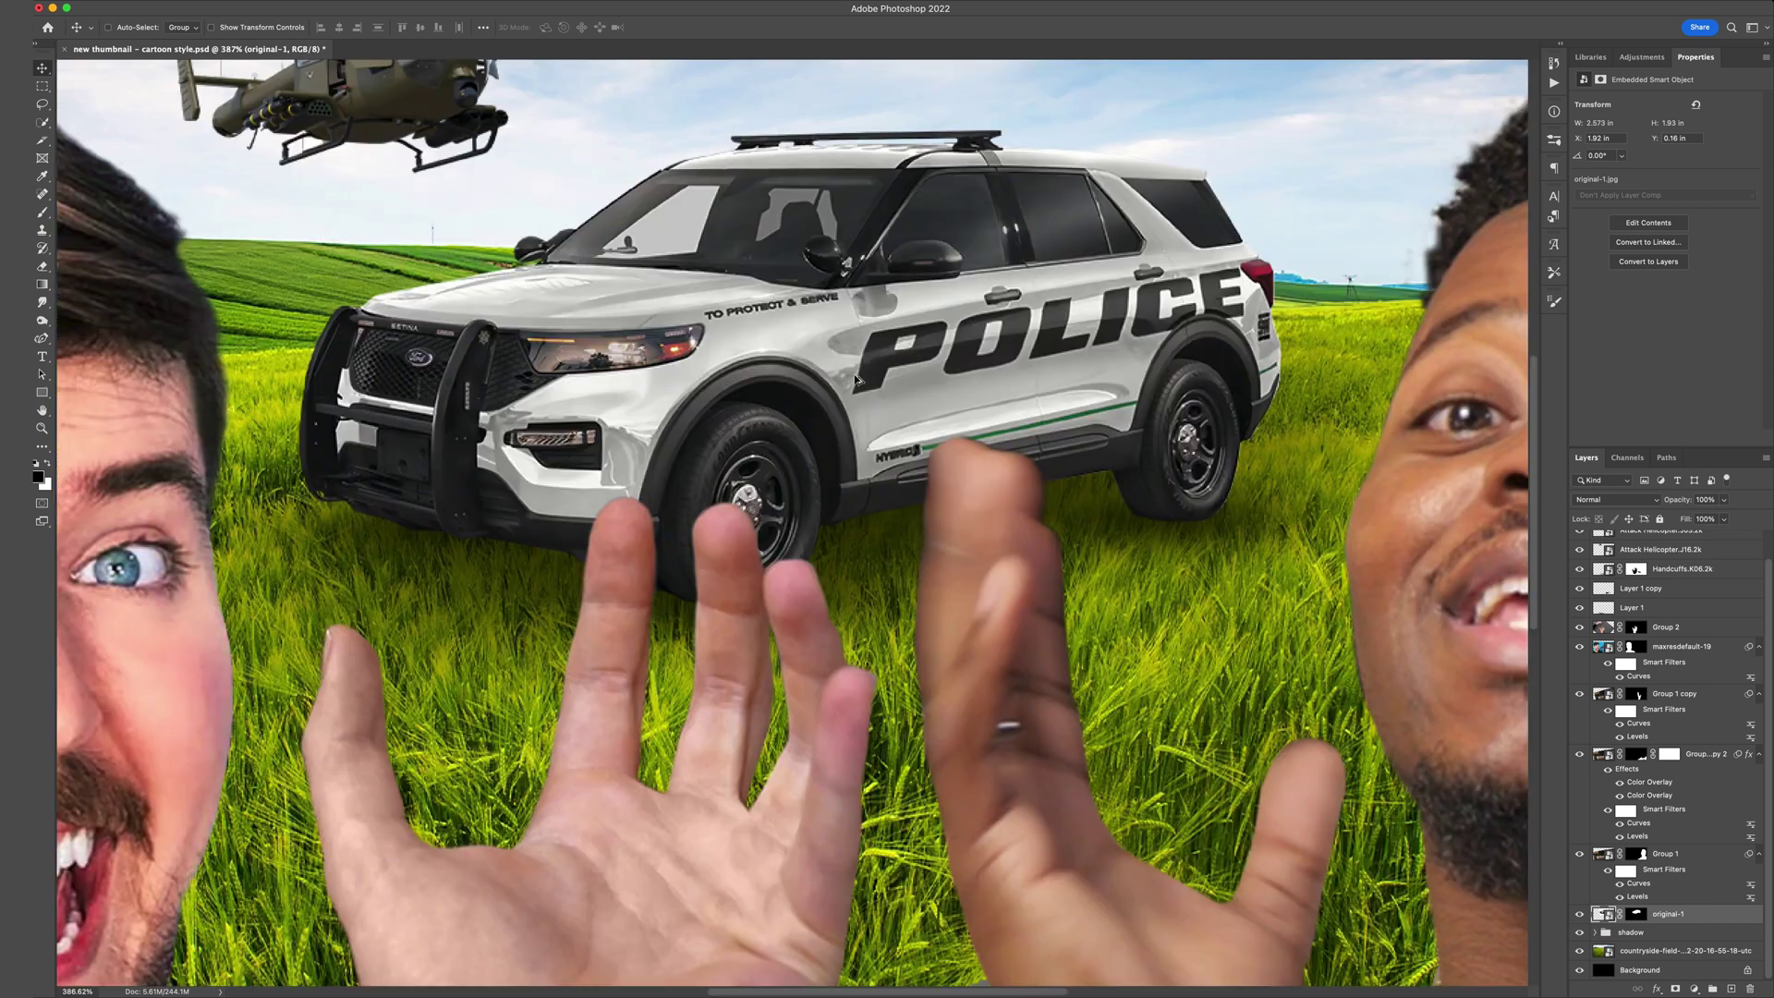
{"action": "scroll", "coordinate": [856, 379], "scroll_direction": "up", "scroll_amount": 3}
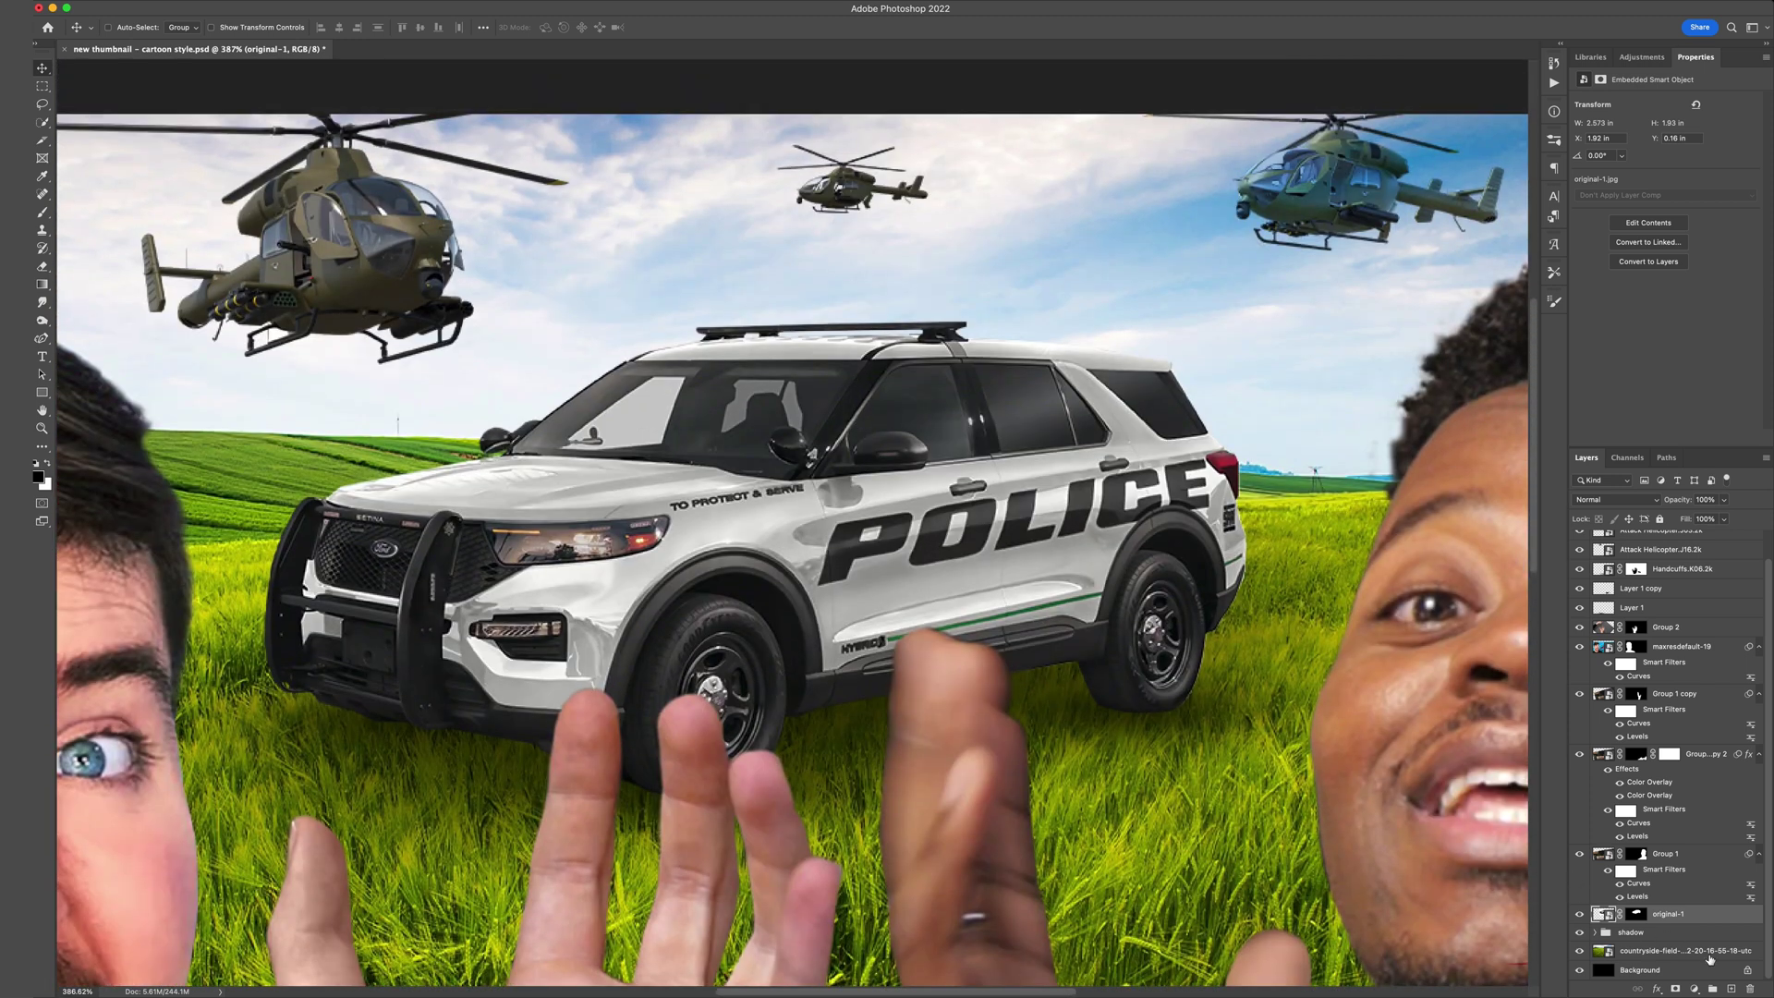
{"action": "left_click", "coordinate": [1730, 989]}
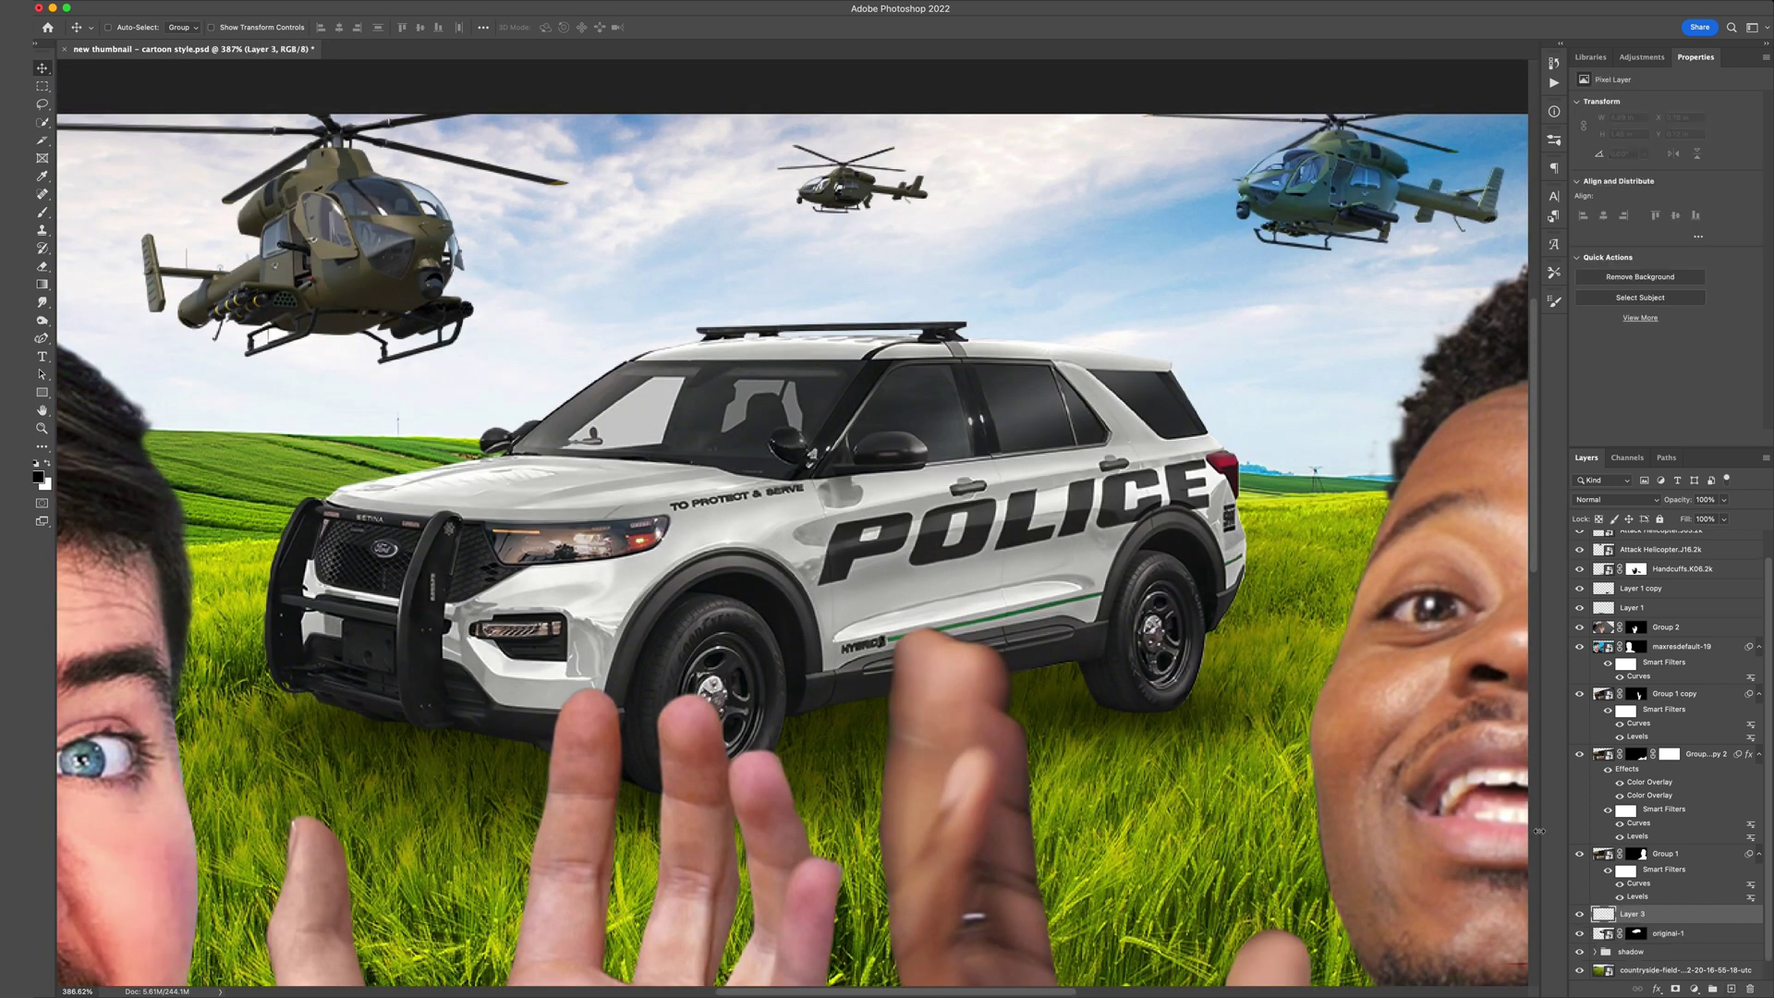
Prepare the Brush tool with a large soft tip and pure red as the foreground color.
{"action": "left_click", "coordinate": [41, 212]}
{"action": "left_click_drag", "start_coordinate": [895, 496], "coordinate": [777, 494]}
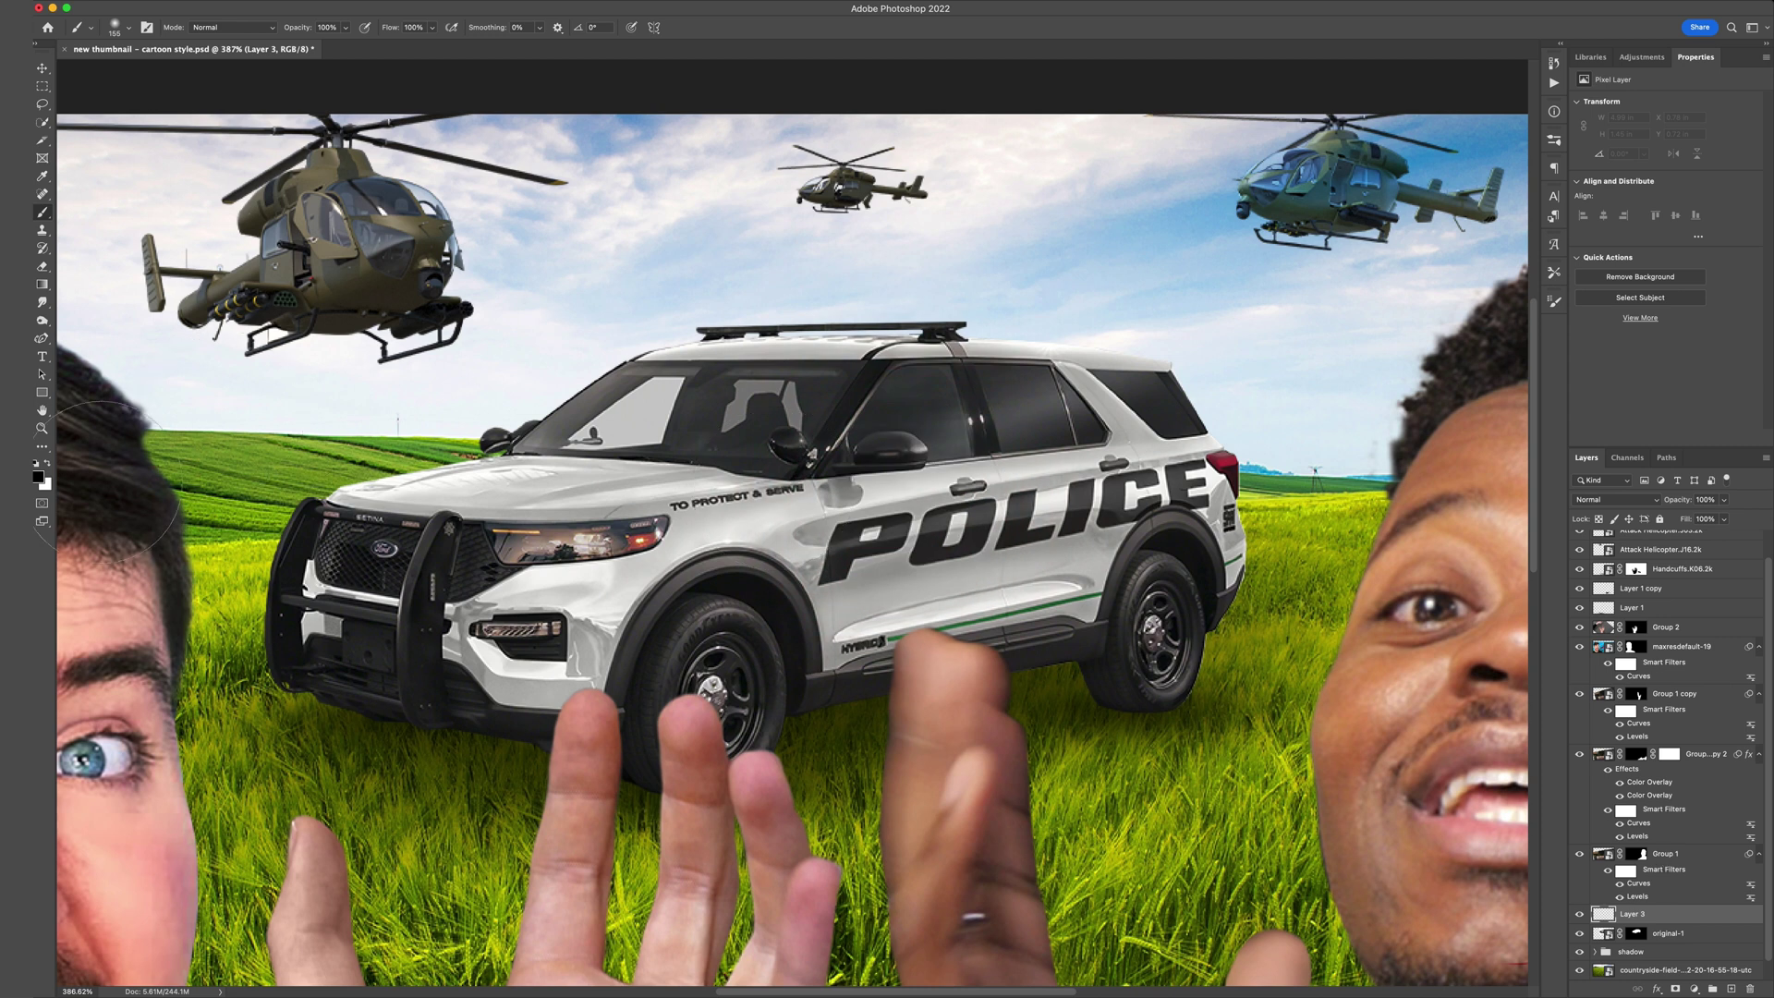
{"action": "left_click", "coordinate": [41, 477]}
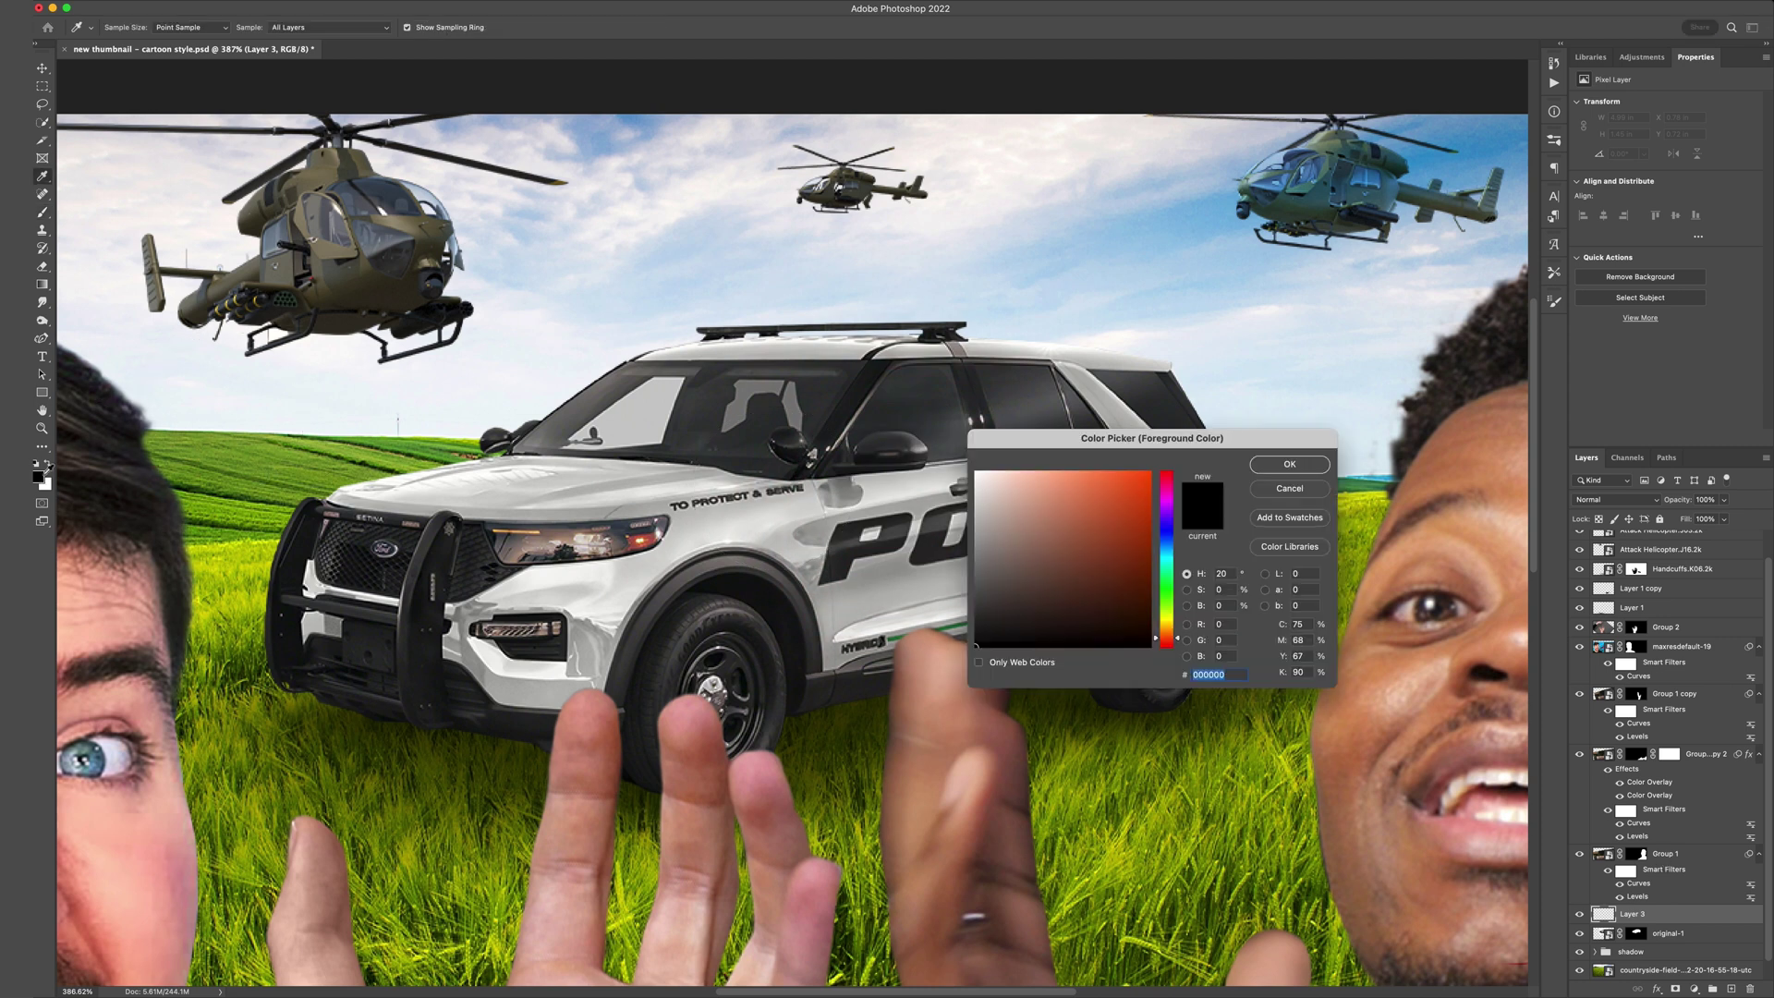
{"action": "left_click", "coordinate": [1166, 473]}
{"action": "left_click", "coordinate": [1145, 473]}
{"action": "left_click", "coordinate": [1290, 464]}
Paint soft red glow spots on the police car's roof light bar, front grille and headlight area, and rear light.
{"action": "mouse_move", "coordinate": [926, 372]}
{"action": "left_mouse_down"}
{"action": "mouse_move", "coordinate": [880, 381]}
{"action": "mouse_move", "coordinate": [882, 332]}
{"action": "left_mouse_up"}
{"action": "left_click", "coordinate": [852, 294]}
{"action": "left_click", "coordinate": [485, 531]}
{"action": "left_click", "coordinate": [1229, 462]}
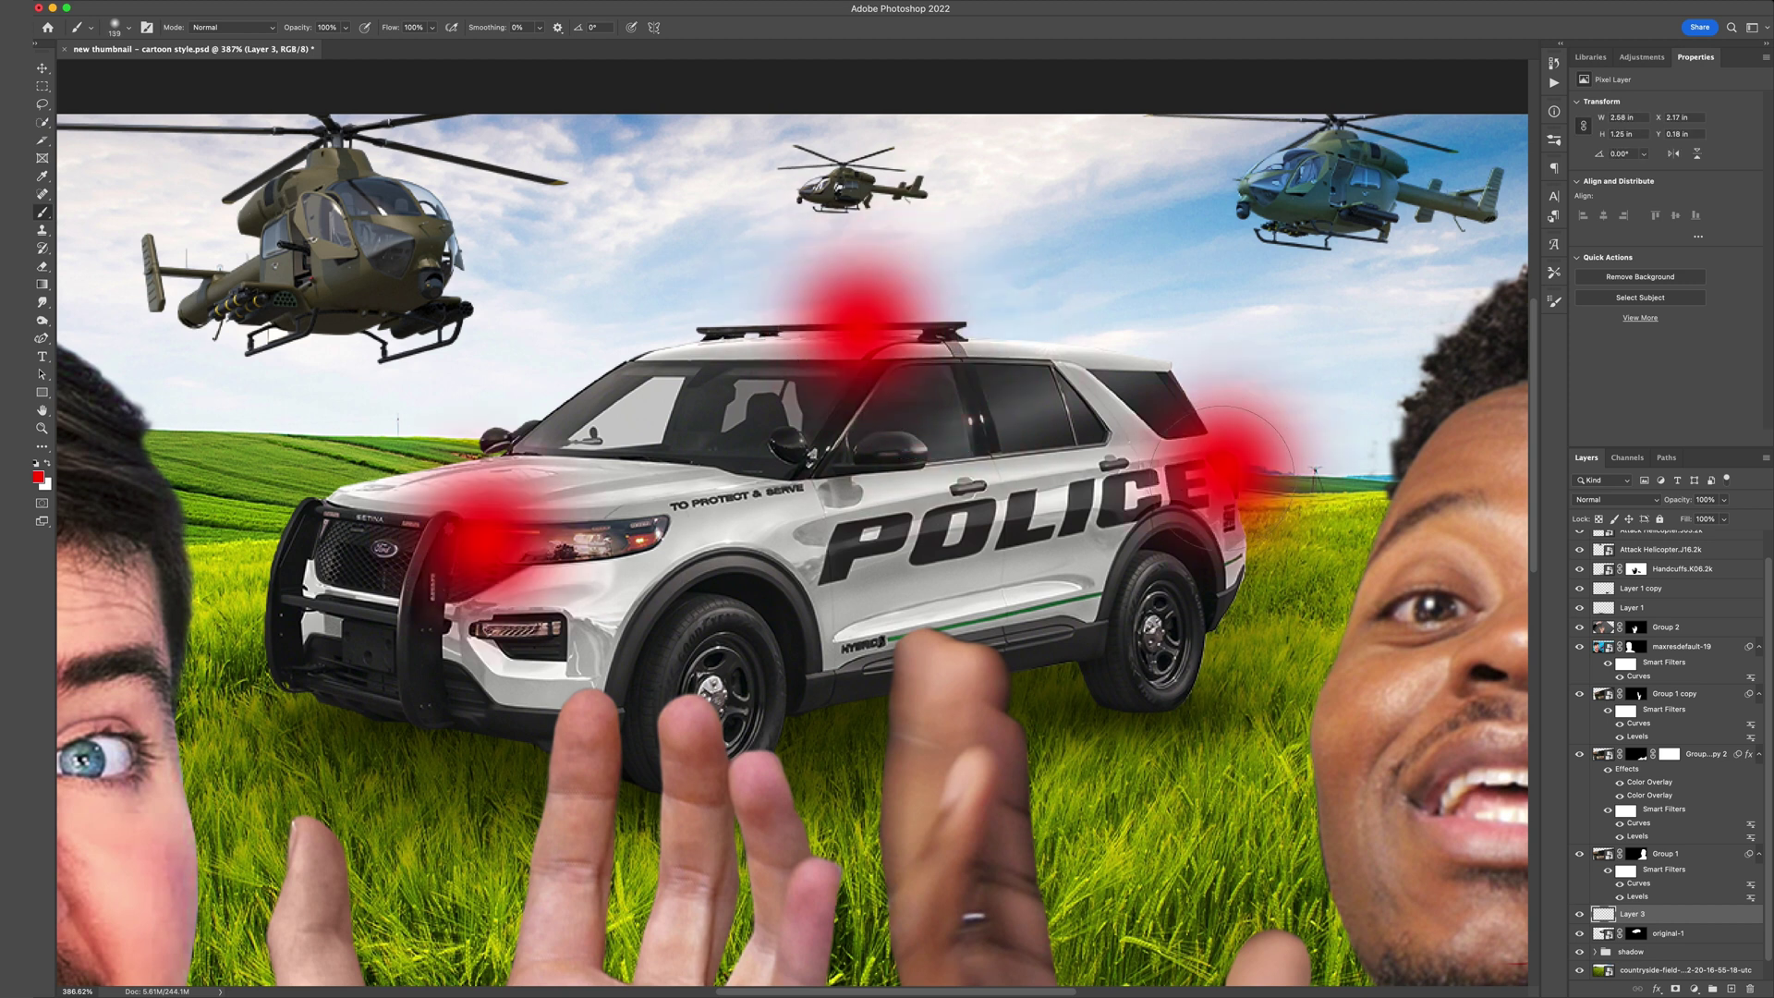
Set the red glow layer's blend mode to Lighten and add a duplicate of it blended with Screen.
{"action": "left_click", "coordinate": [1630, 503]}
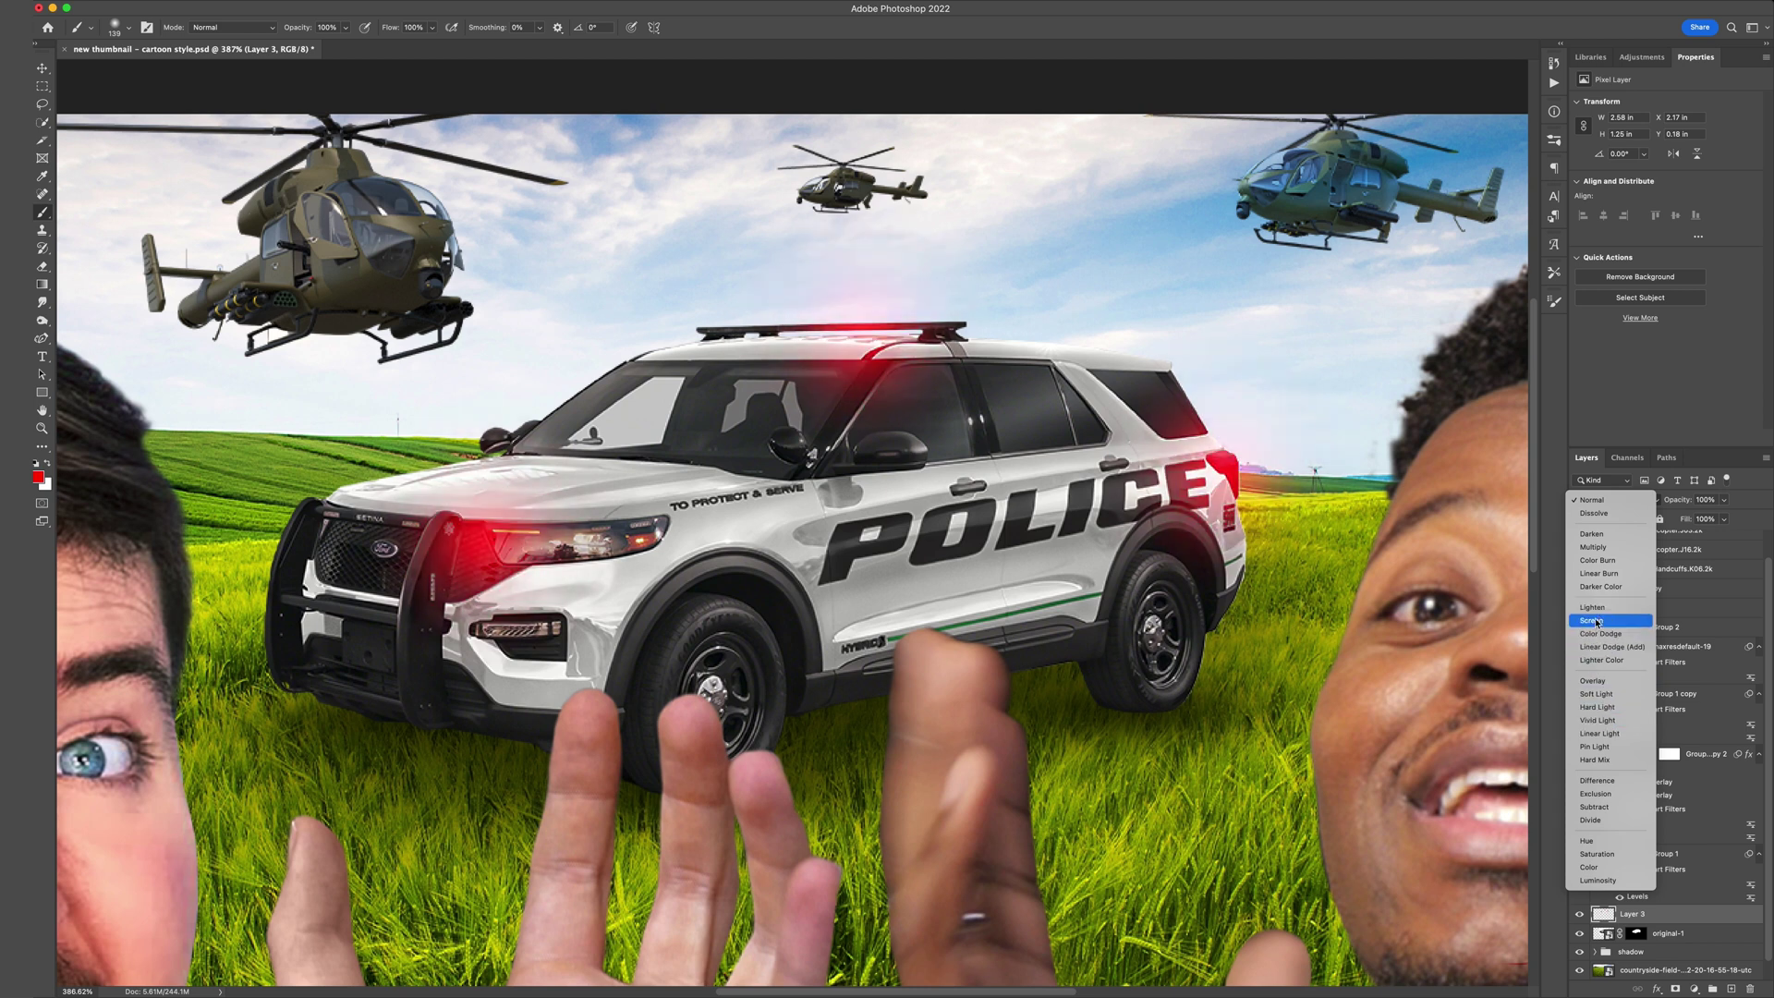
{"action": "left_click", "coordinate": [1598, 608]}
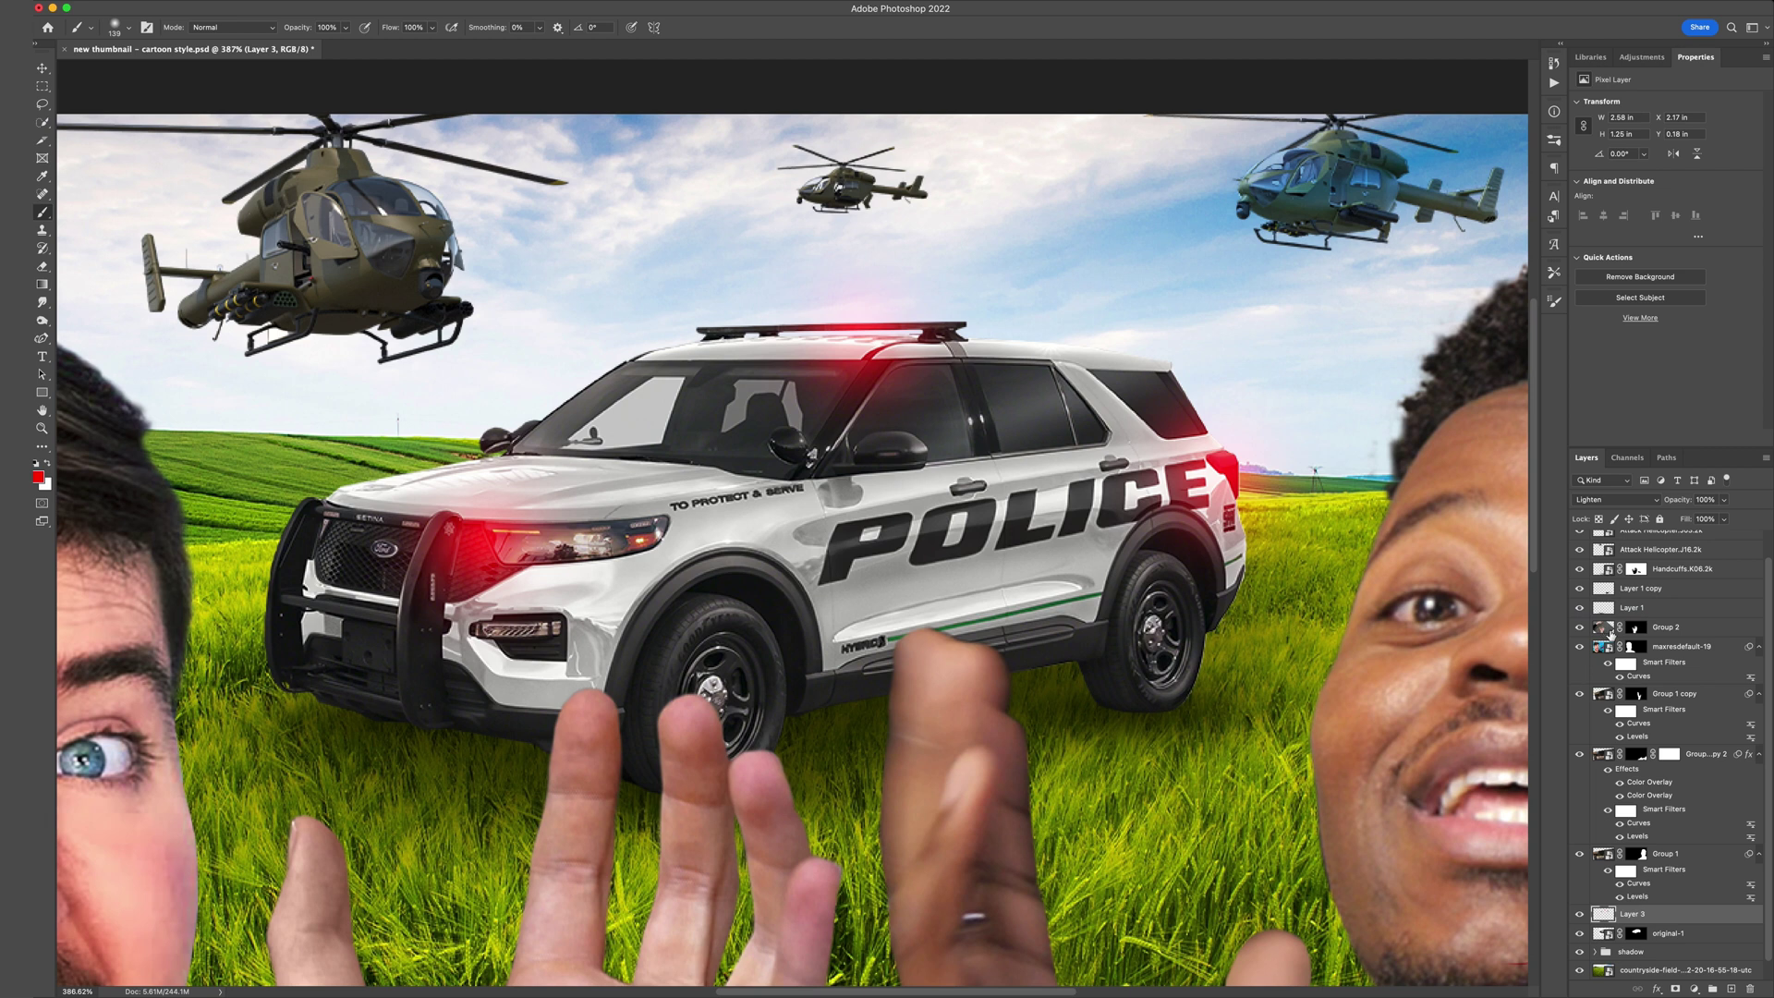
{"action": "key", "text": "super+j"}
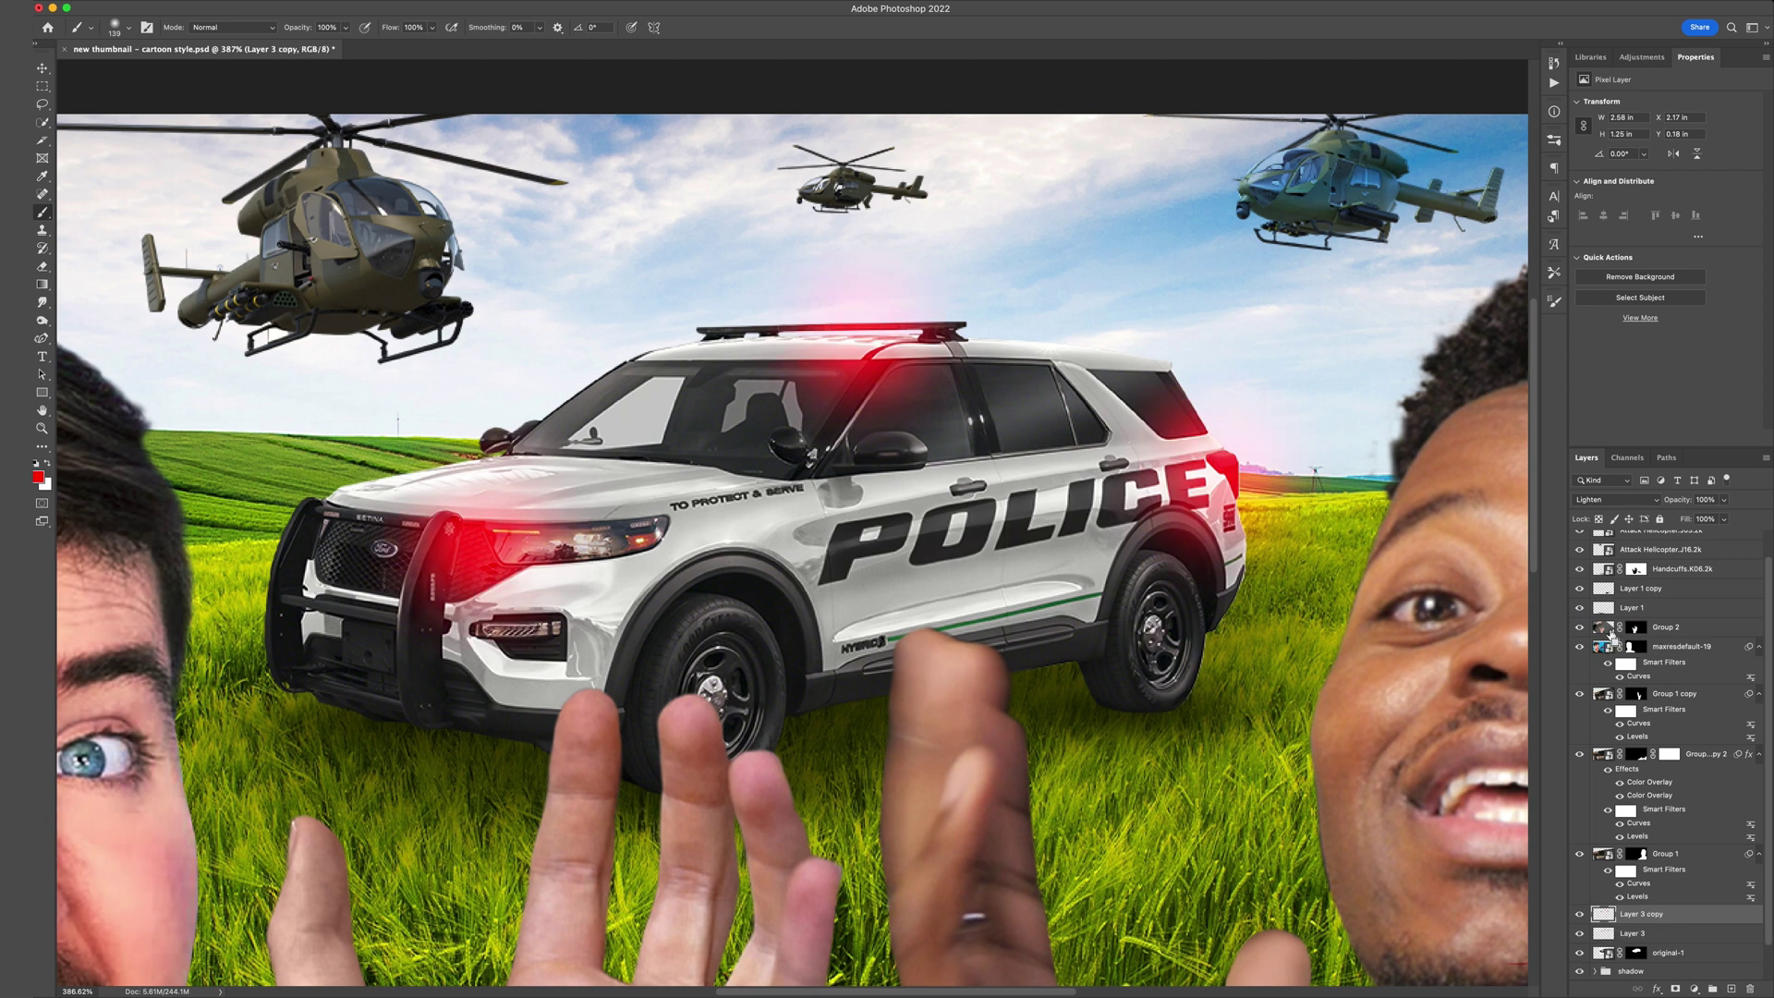
{"action": "key", "text": "super+j"}
{"action": "key", "text": "super+z"}
{"action": "left_click", "coordinate": [1624, 503]}
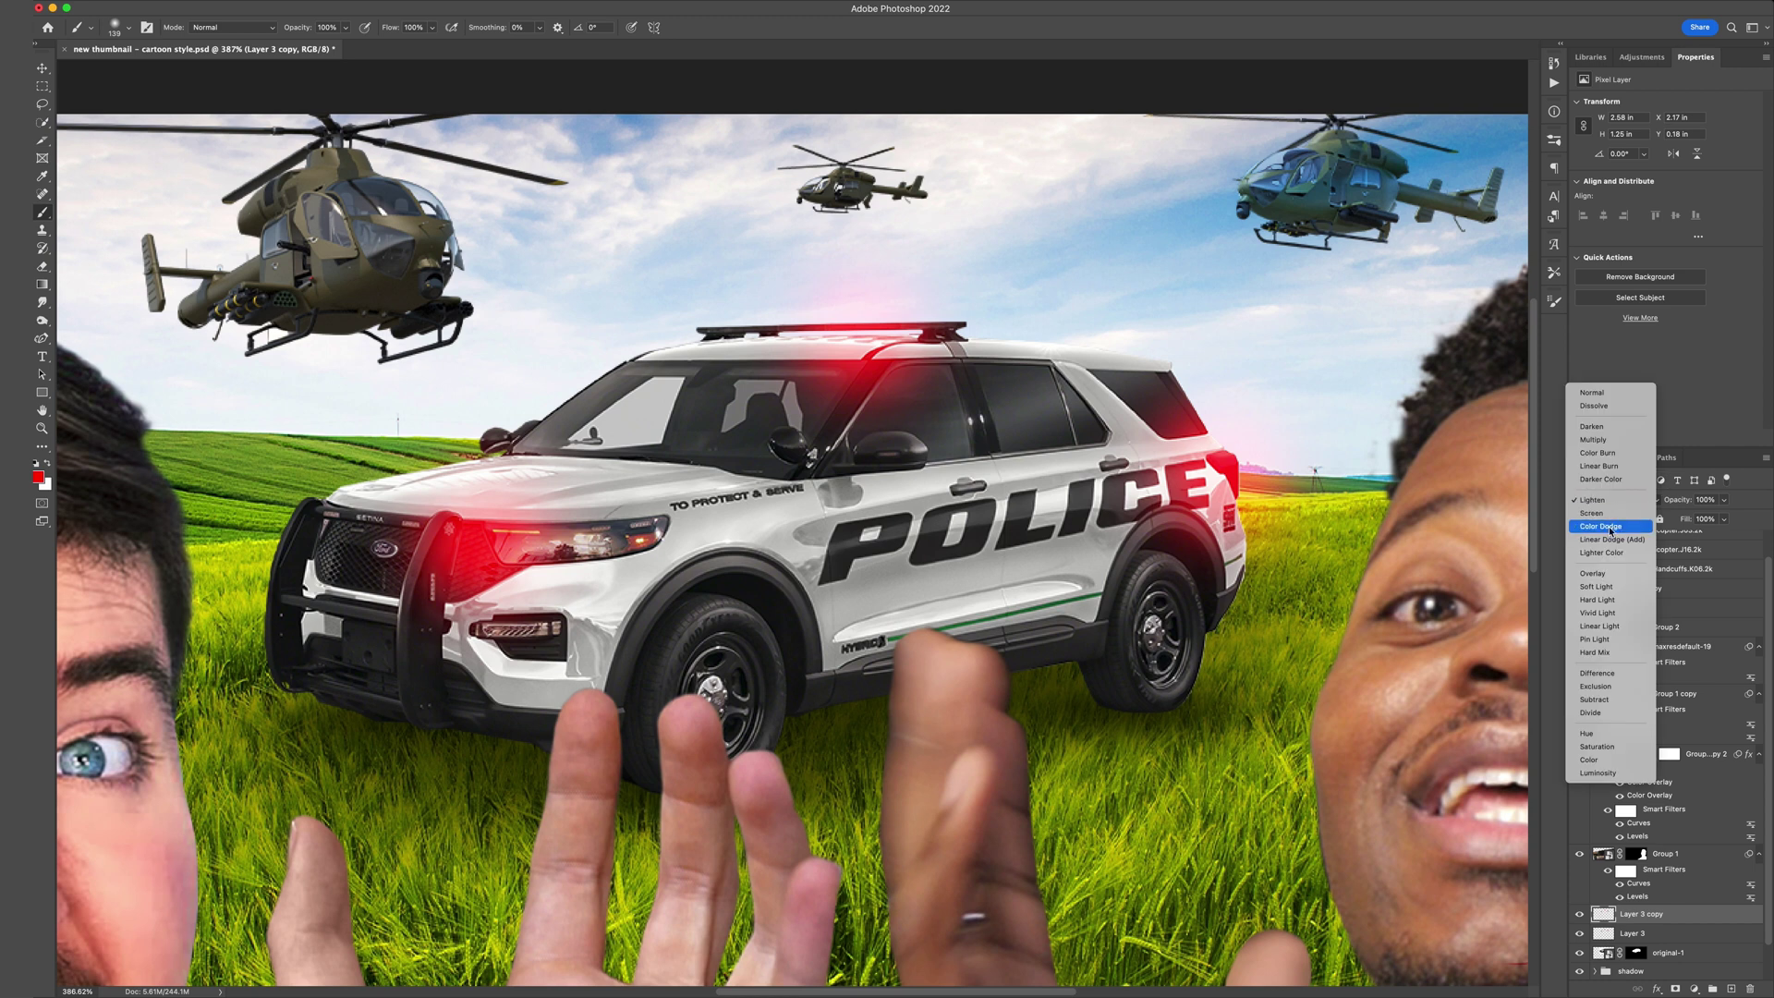
{"action": "left_click", "coordinate": [1610, 514]}
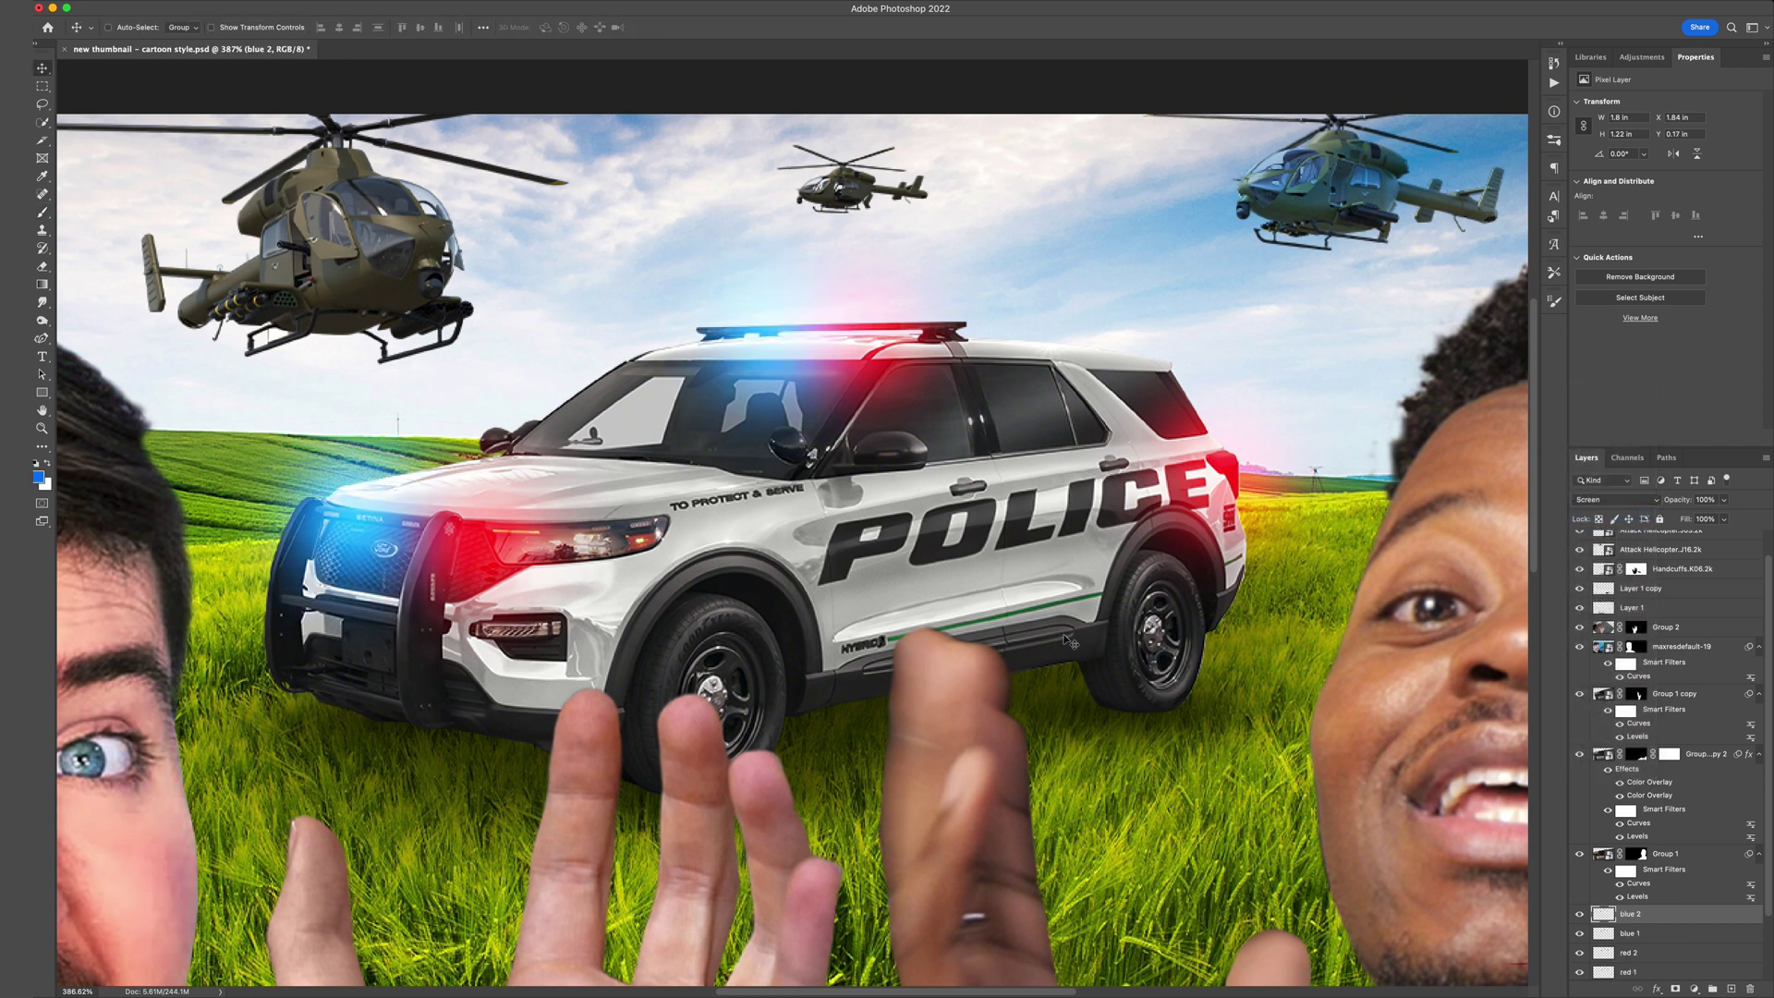
Examine the red and blue police lights within the whole composition and look over the large helicopter's layer and blend mode options.
{"action": "scroll", "coordinate": [1048, 617], "scroll_direction": "down", "scroll_amount": 5}
{"action": "scroll", "coordinate": [1048, 617], "scroll_direction": "up", "scroll_amount": 4}
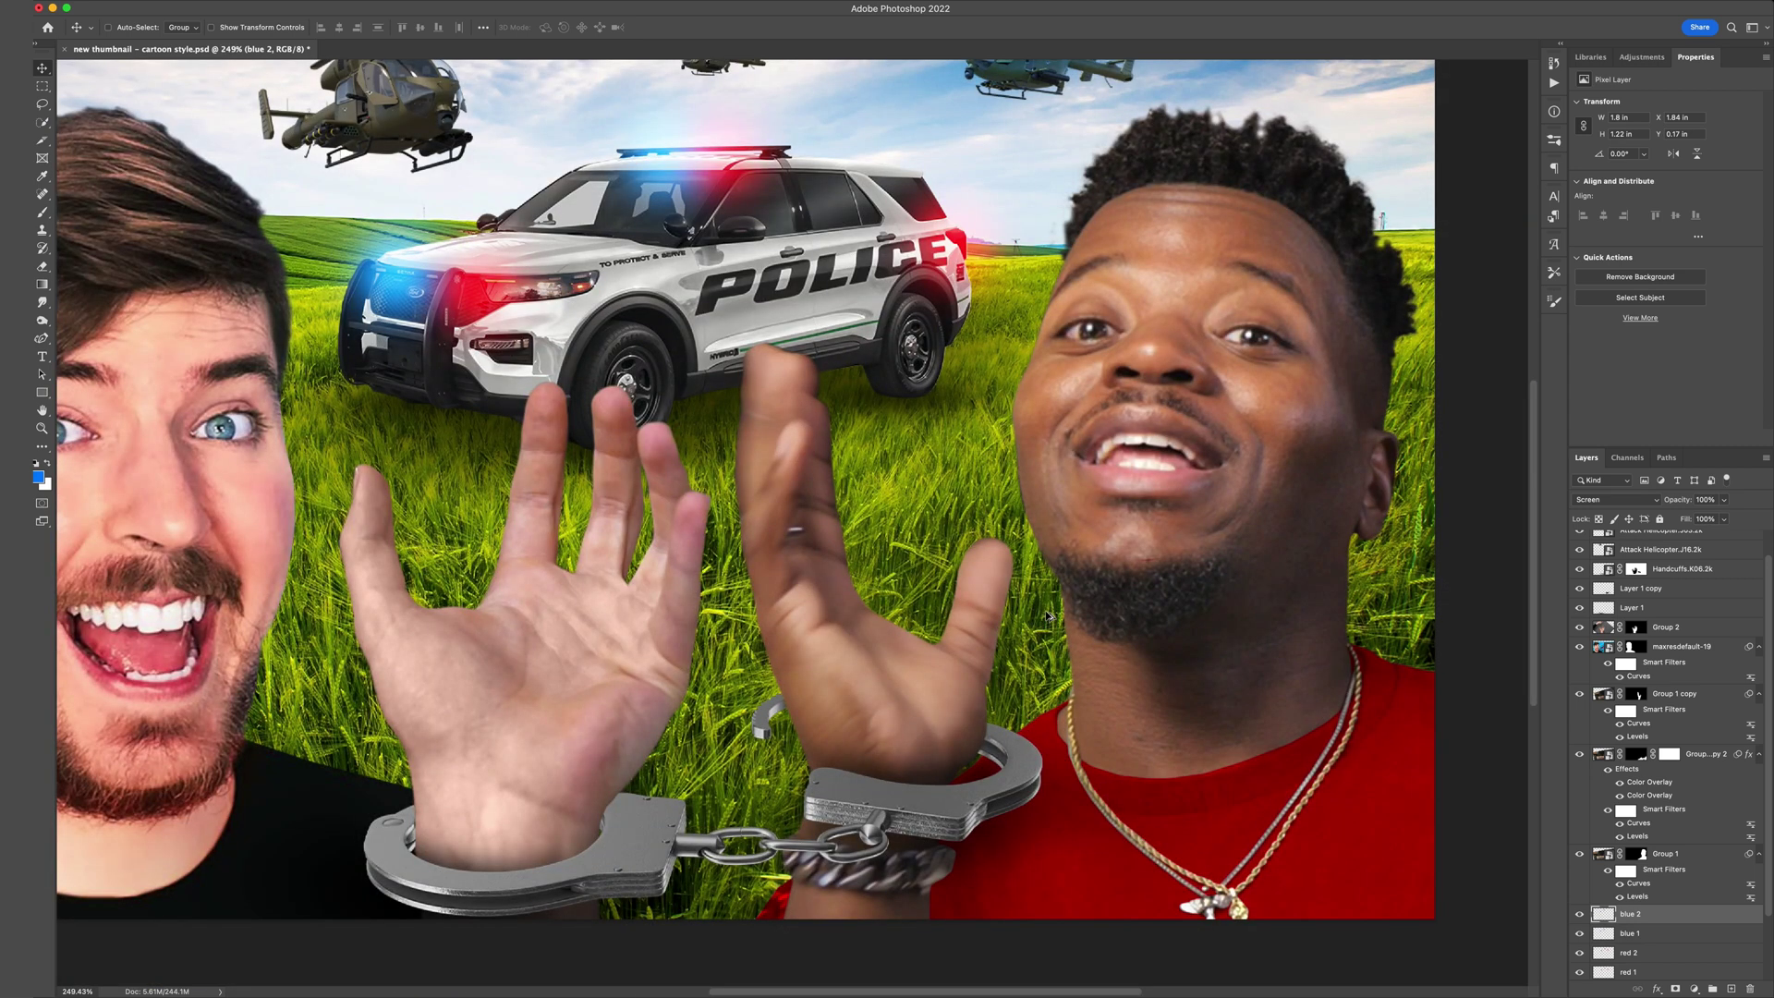
{"action": "key", "text": "super+0"}
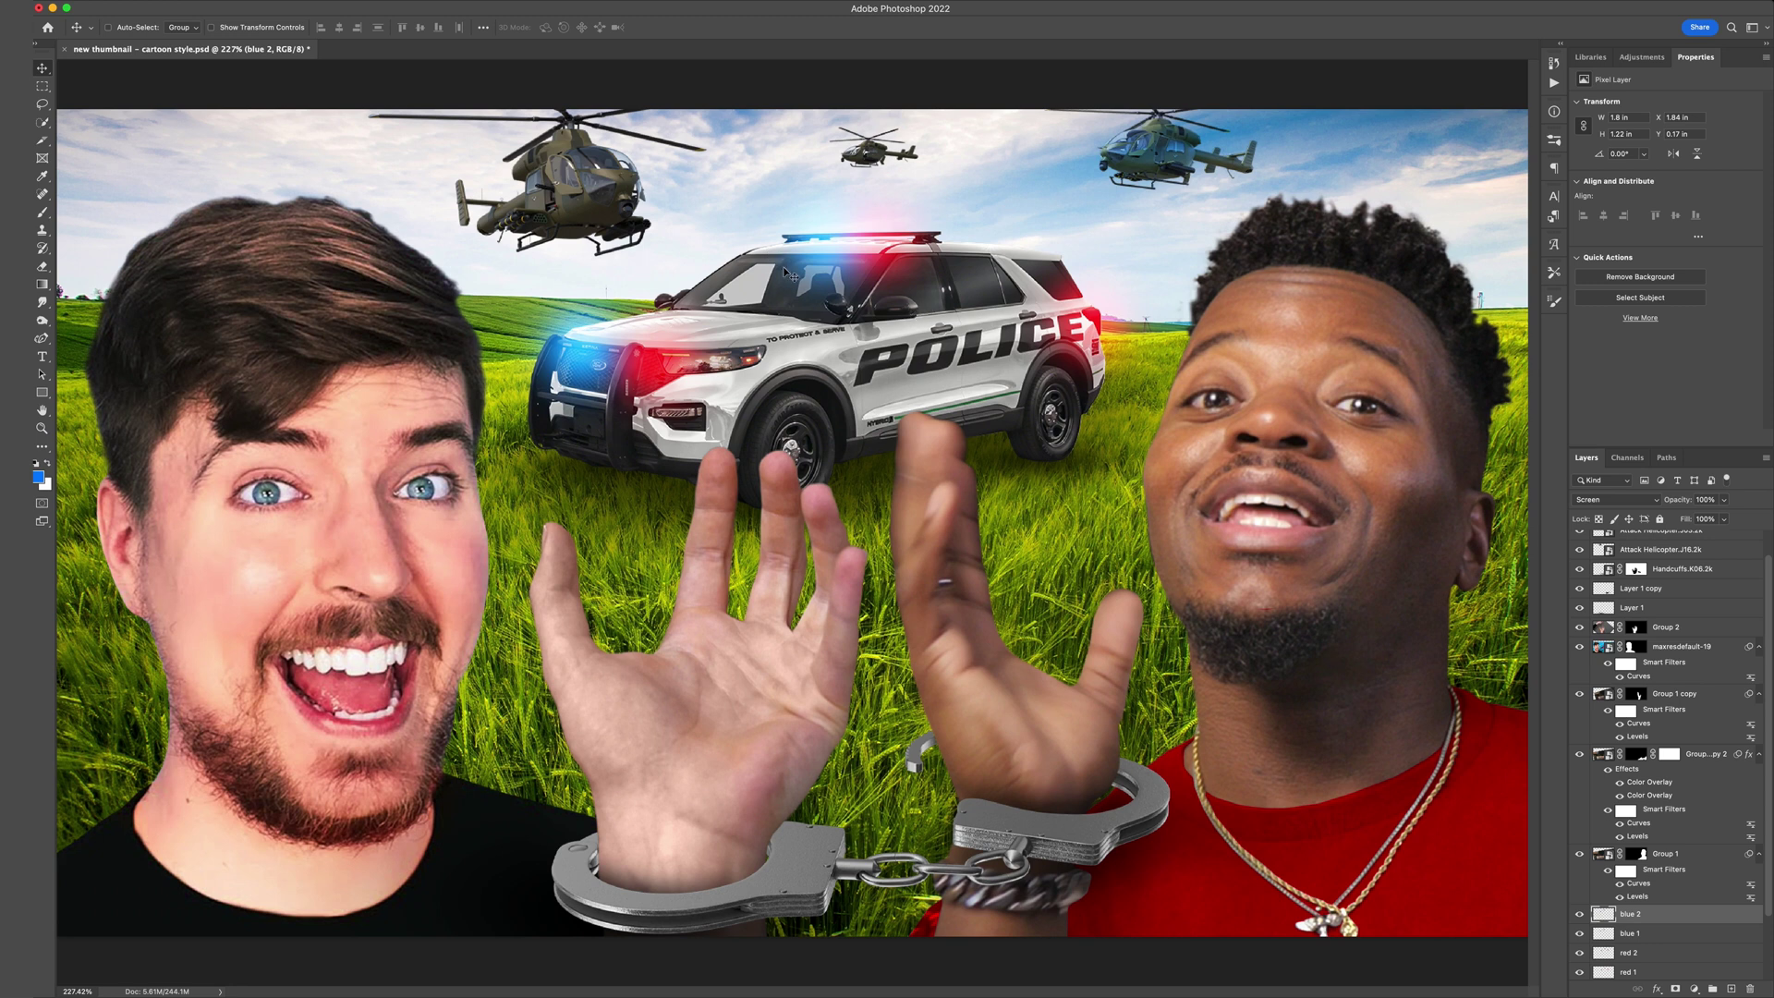
{"action": "key", "text": "super"}
{"action": "left_click", "coordinate": [596, 196], "text": "super"}
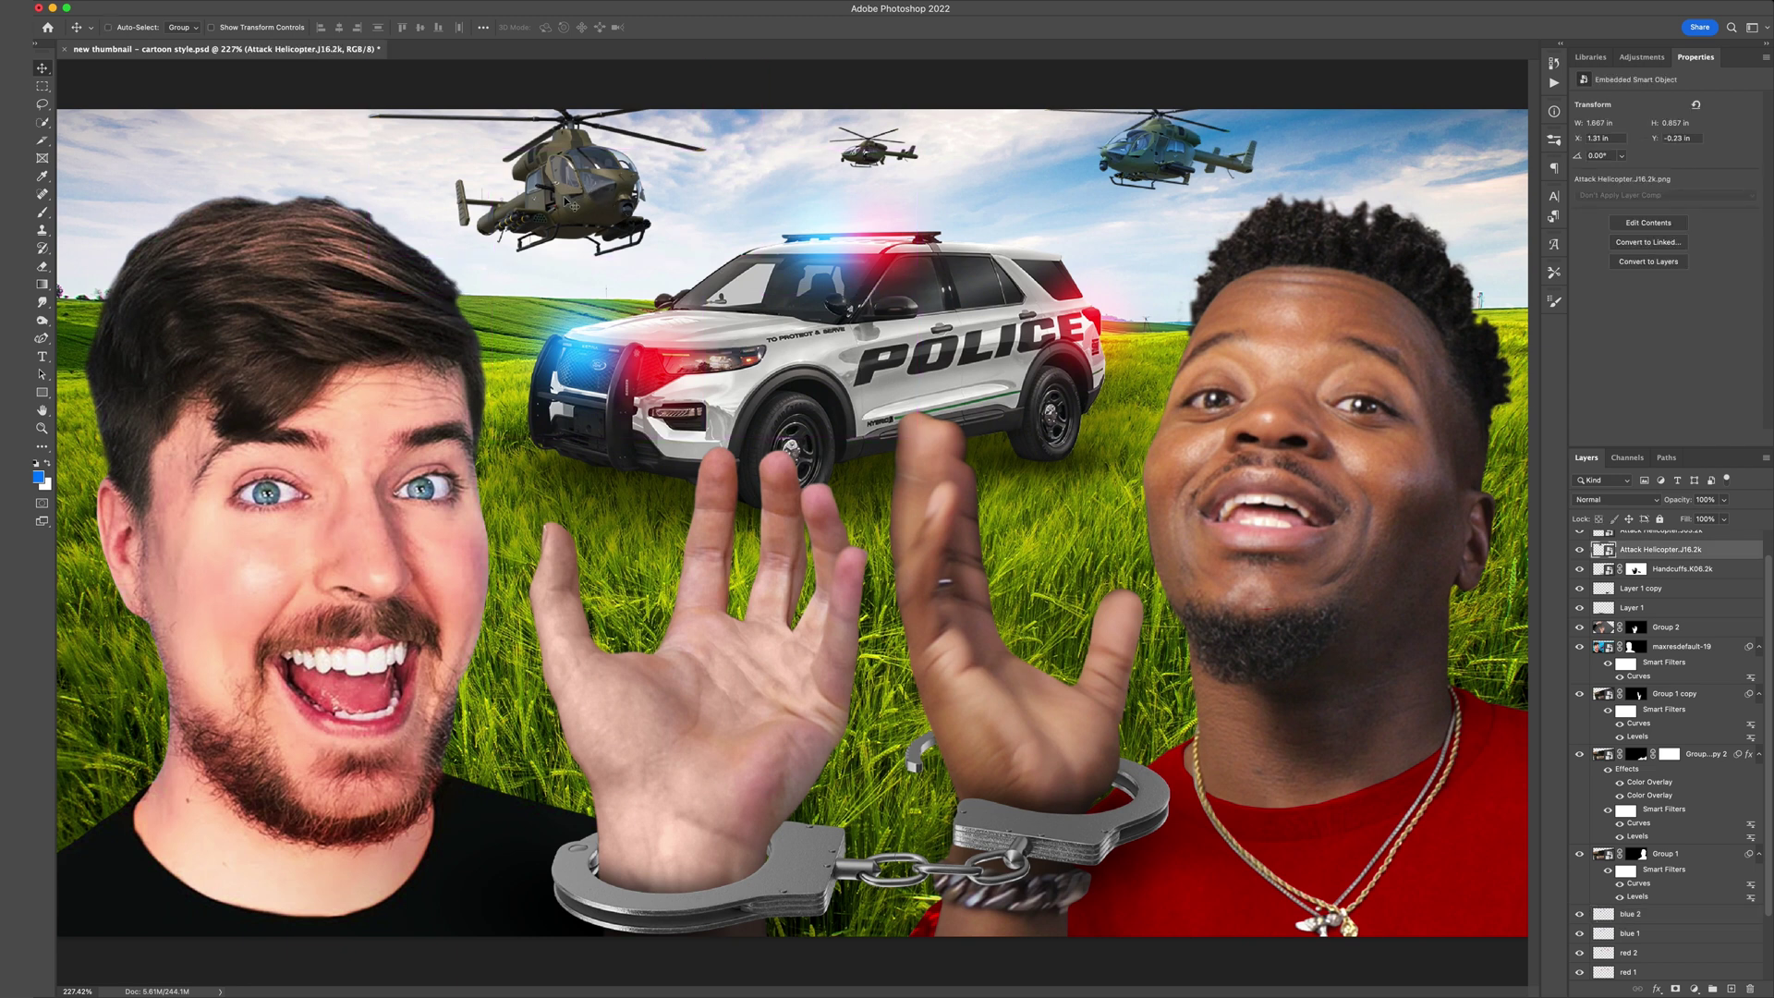
{"action": "scroll", "coordinate": [612, 203], "scroll_direction": "down", "scroll_amount": 5}
{"action": "scroll", "coordinate": [612, 205], "scroll_direction": "up", "scroll_amount": 6}
{"action": "key", "text": "super"}
{"action": "scroll", "coordinate": [610, 204], "scroll_direction": "down", "scroll_amount": 2}
{"action": "left_click", "coordinate": [1585, 504]}
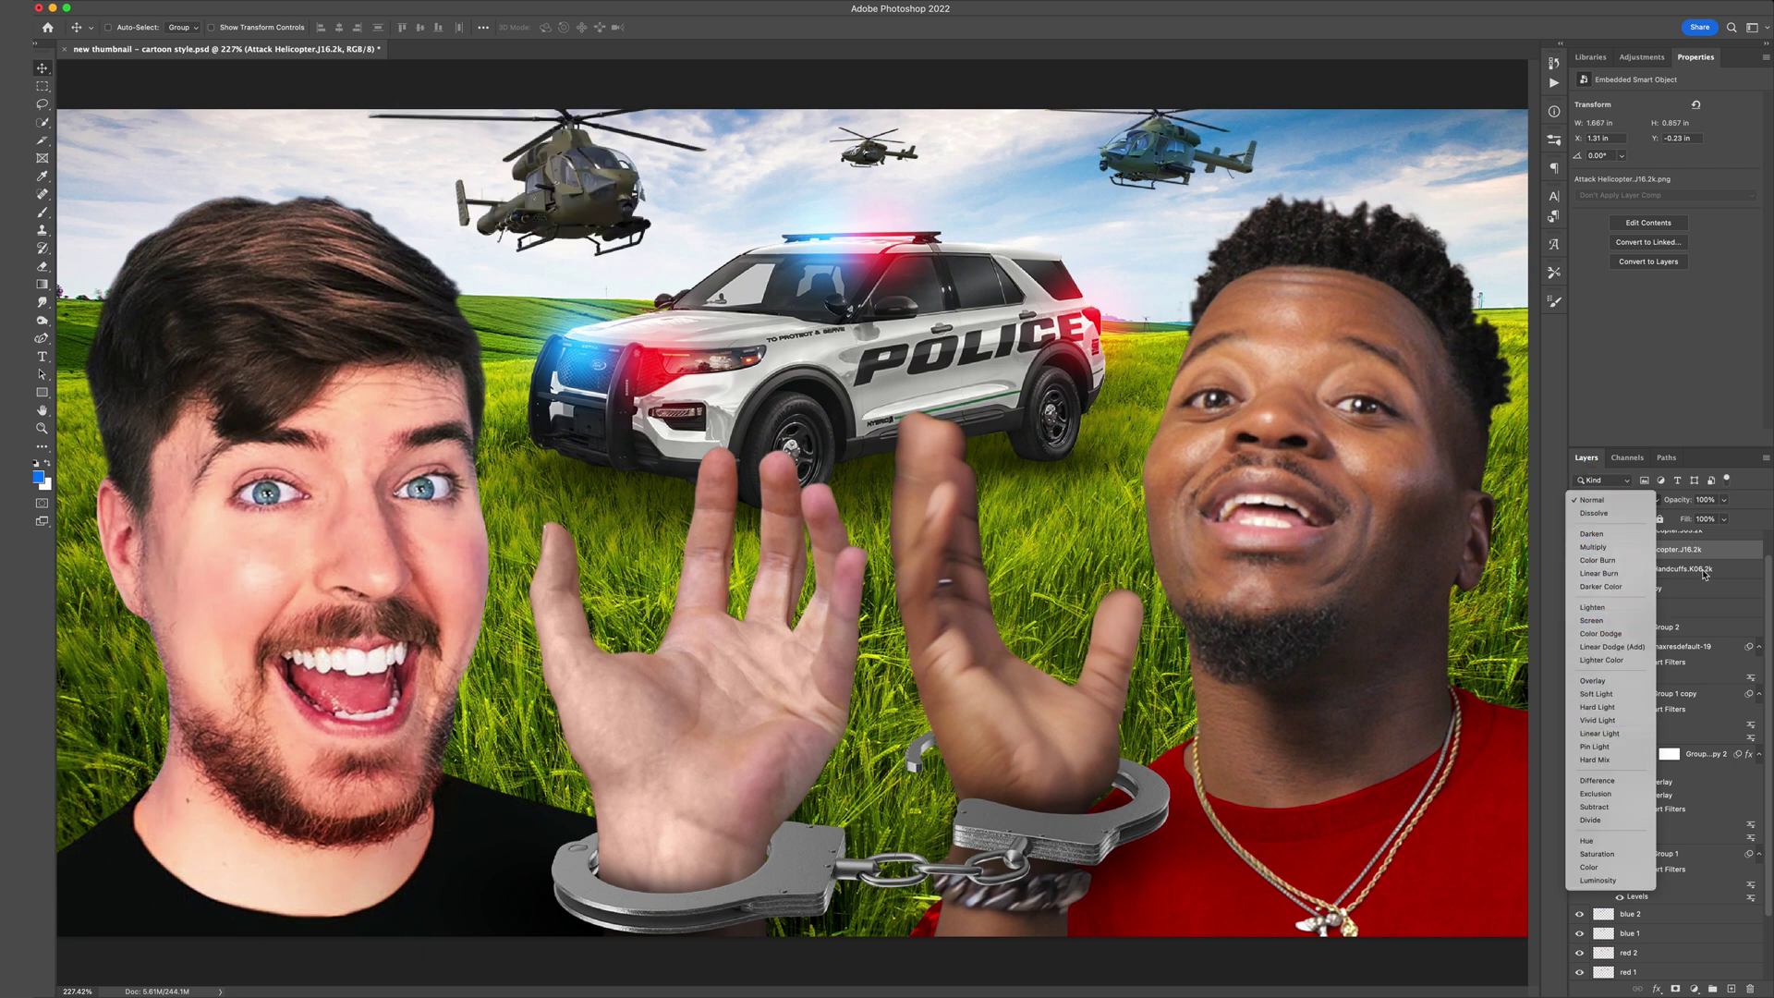
{"action": "left_click", "coordinate": [1720, 552]}
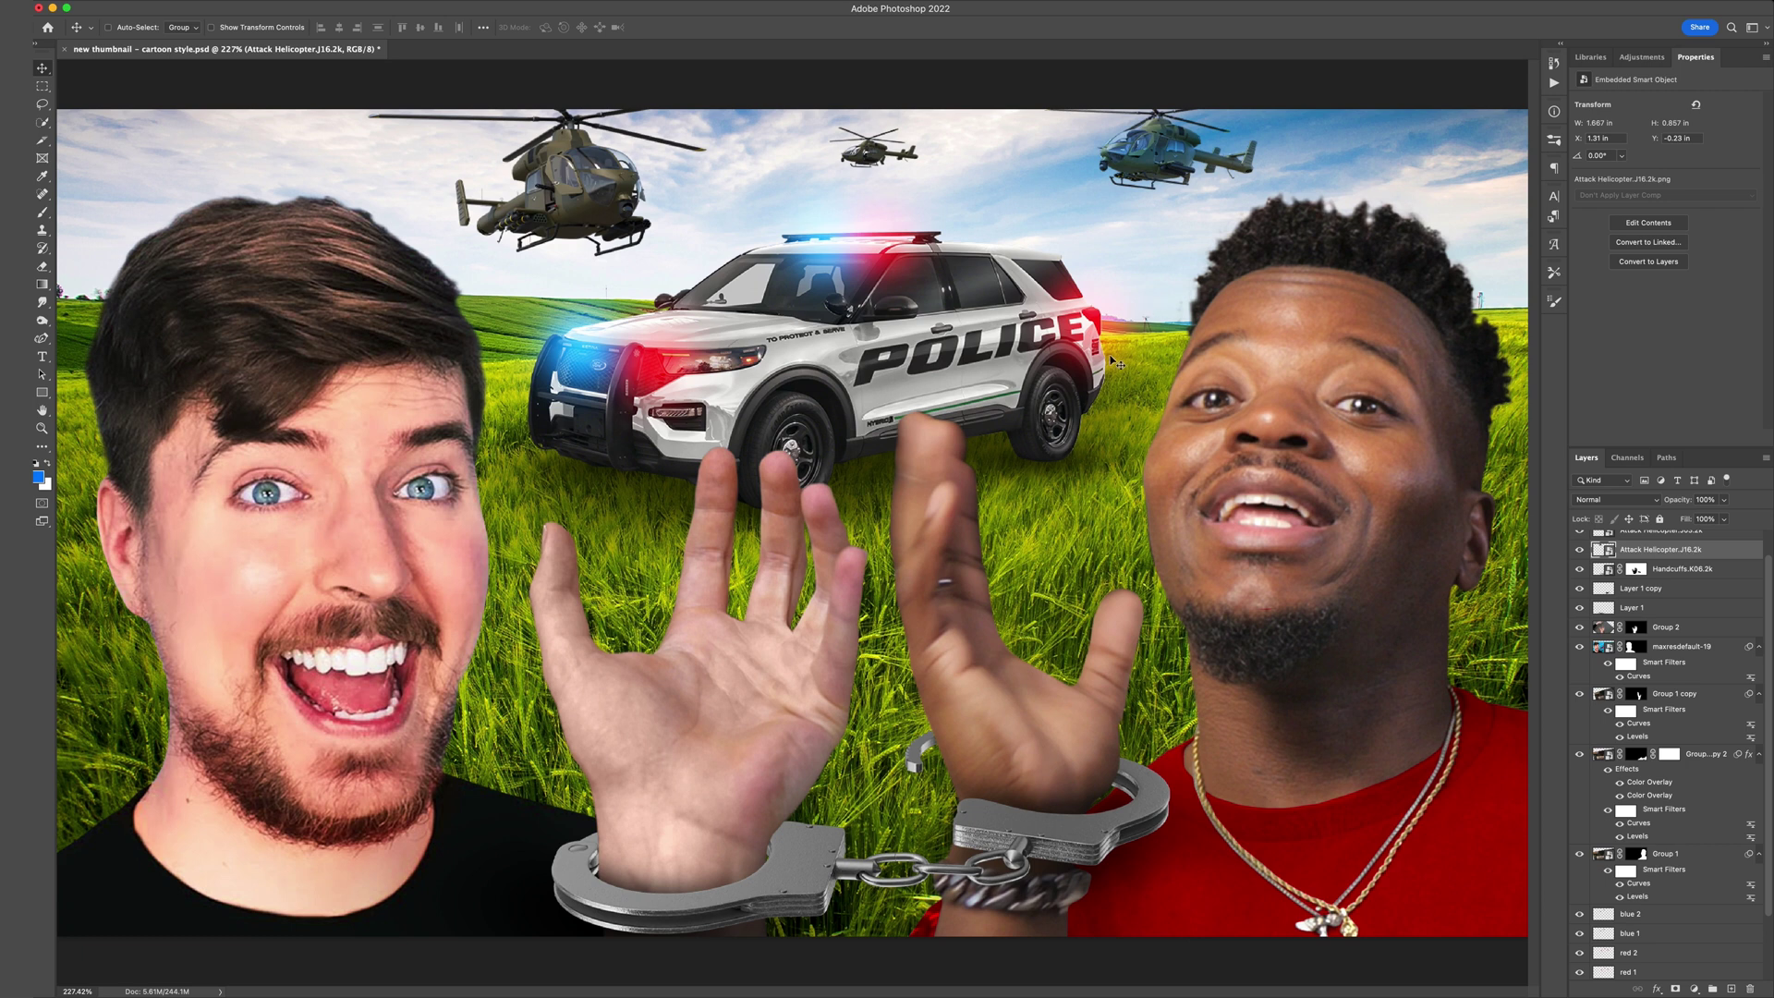
Add a Hue/Saturation adjustment above the countryside field with hue +1 and saturation +18, and compare the image with and without it.
{"action": "key", "text": "super"}
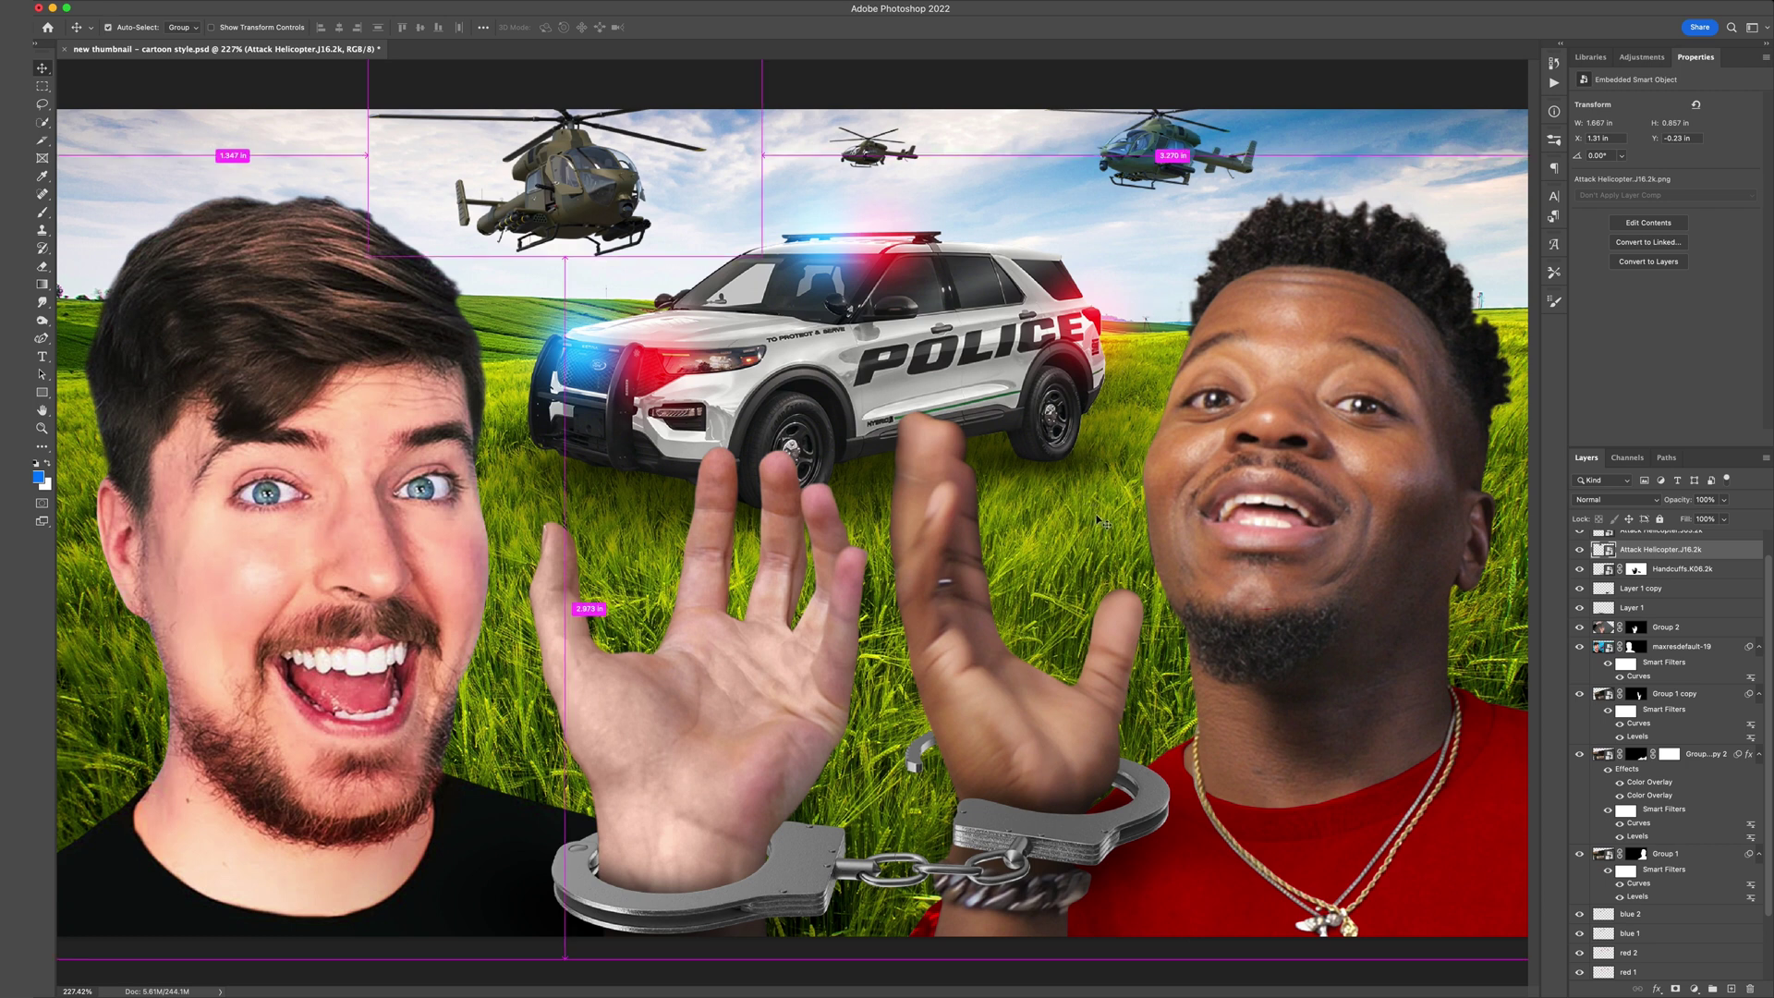
{"action": "left_click", "coordinate": [1100, 519], "text": "ctrl"}
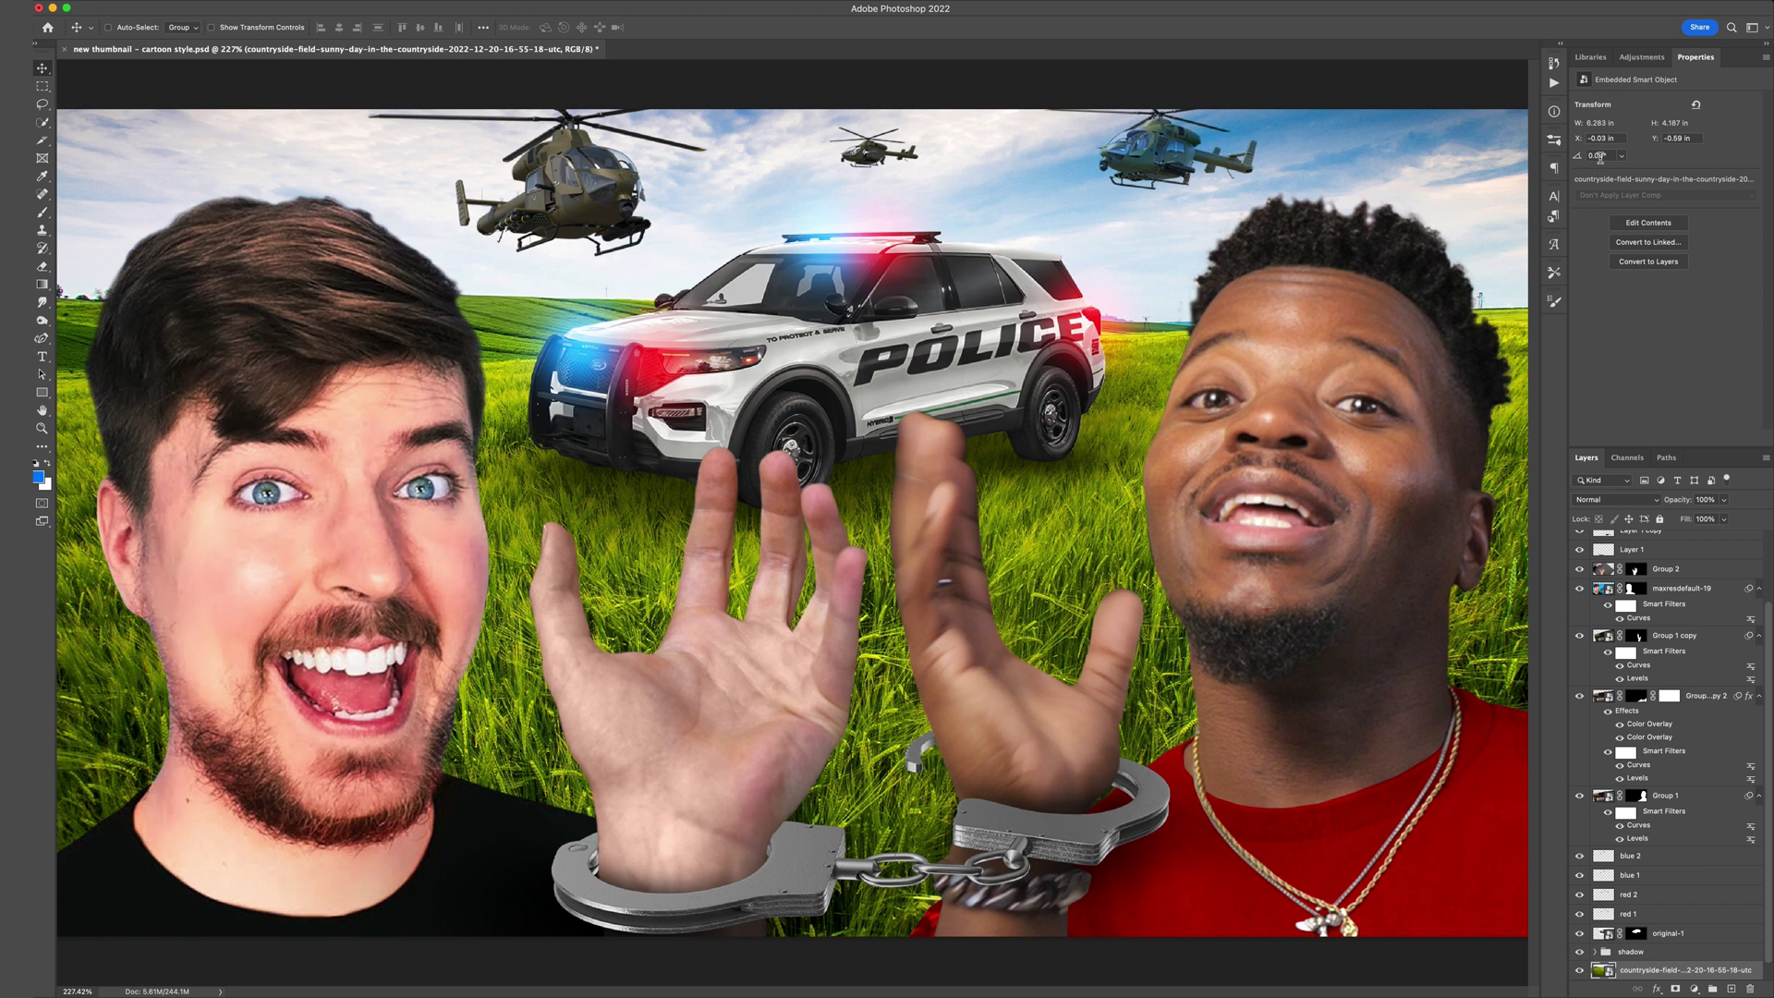
{"action": "left_click", "coordinate": [1642, 58]}
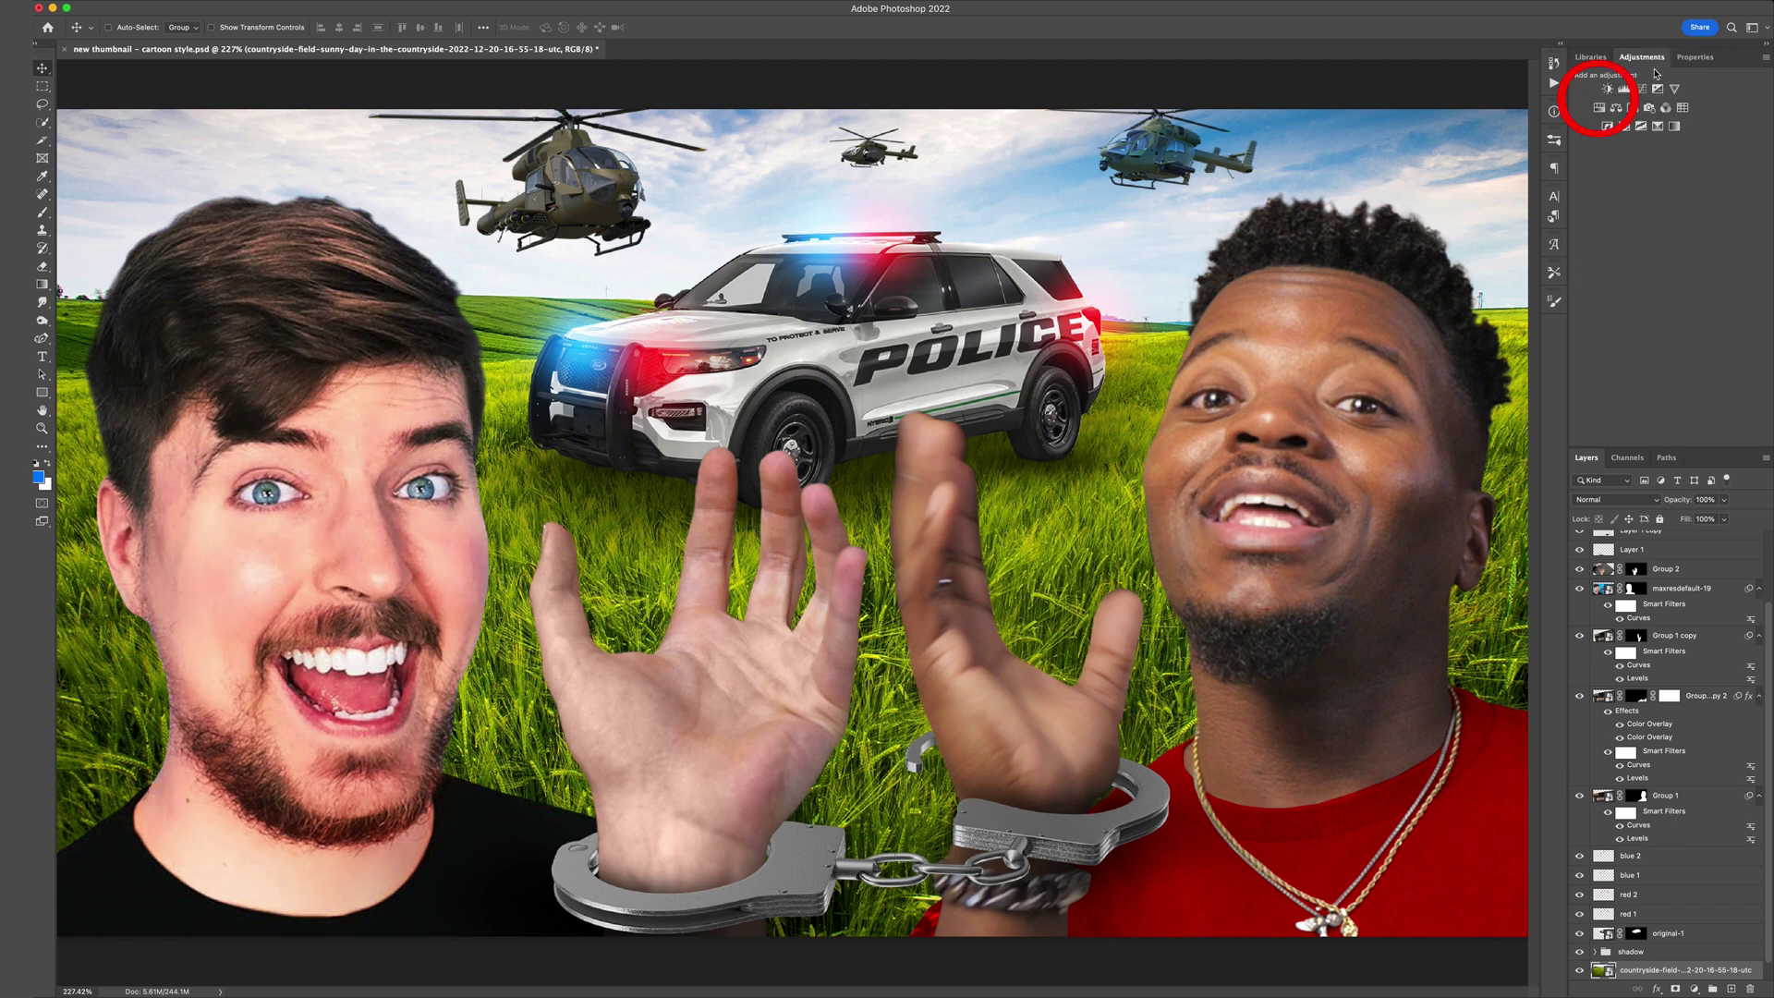
{"action": "left_click", "coordinate": [1600, 108]}
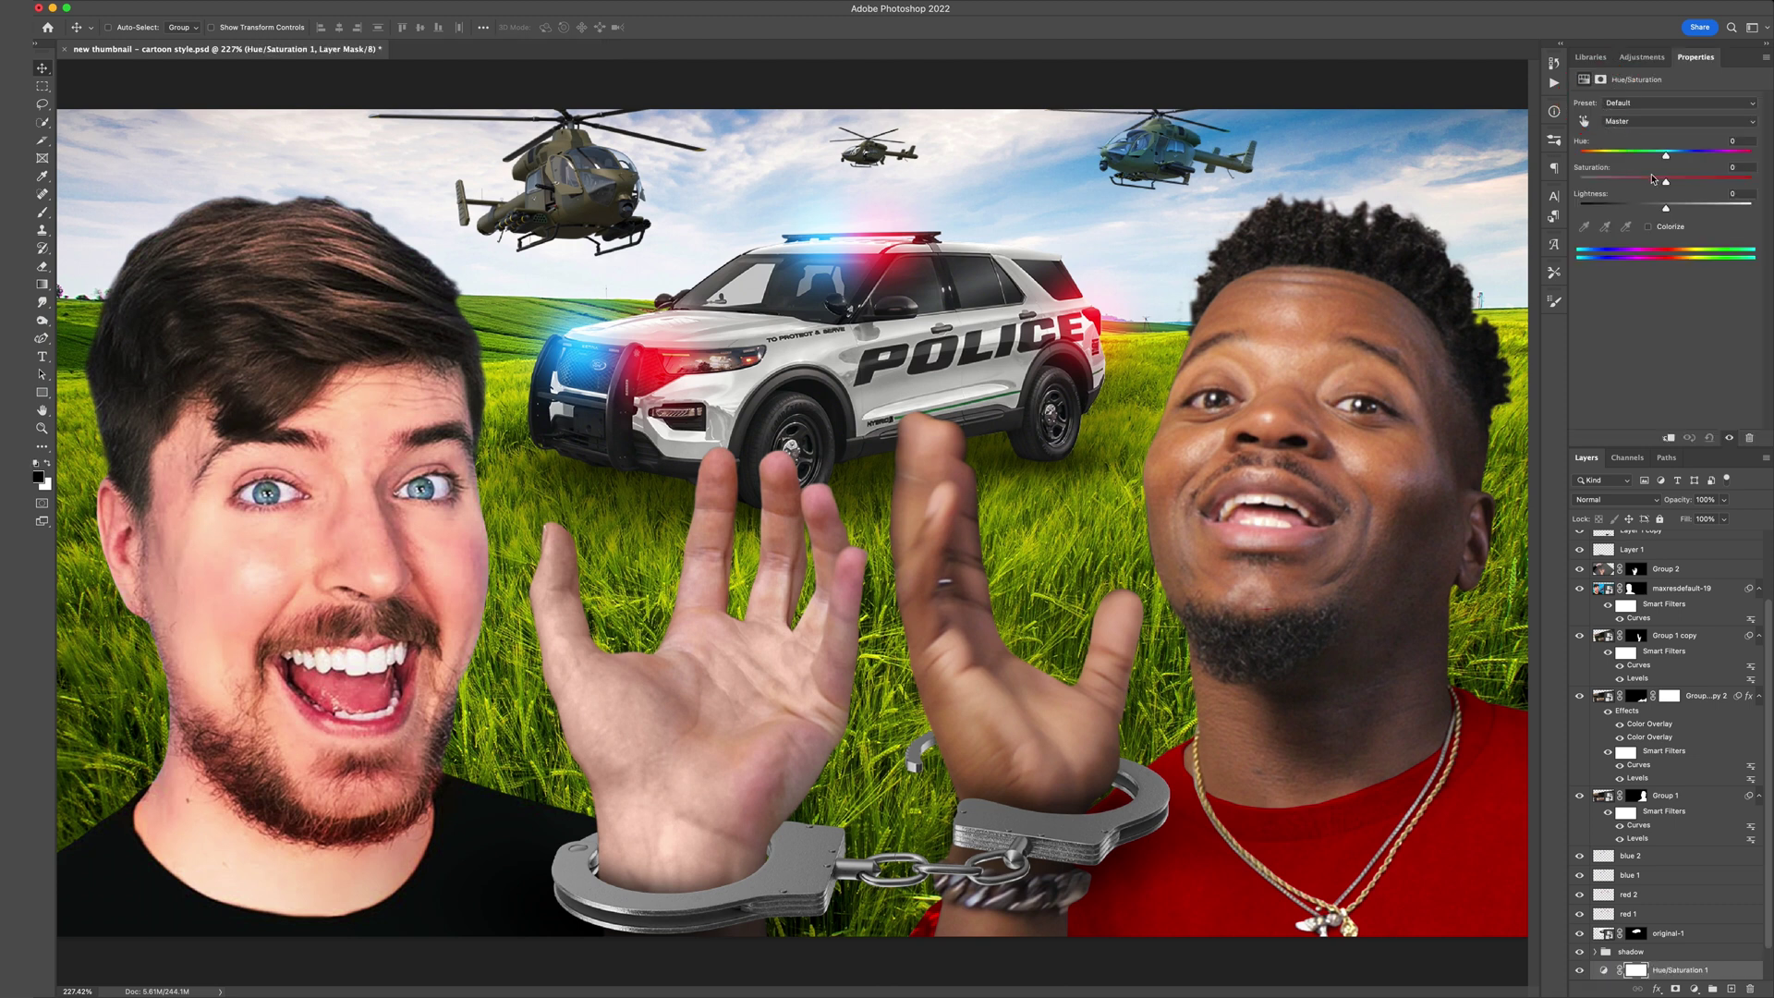
{"action": "left_click_drag", "start_coordinate": [1666, 182], "coordinate": [1682, 183]}
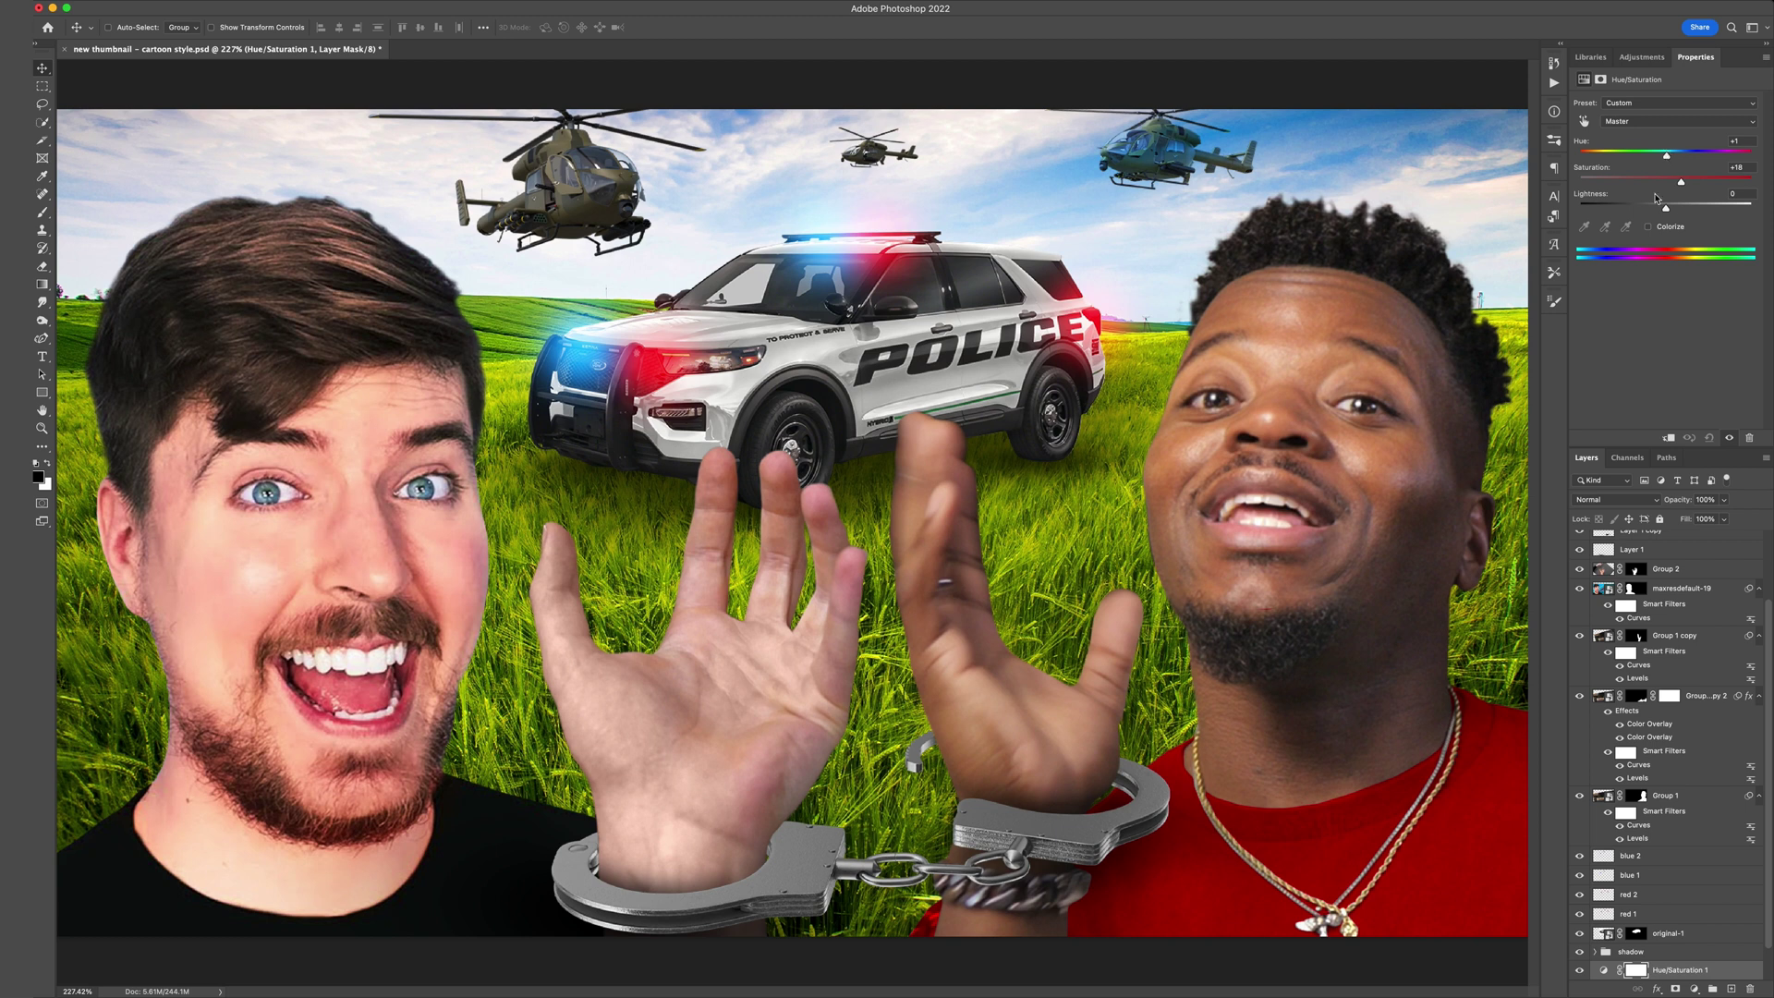
{"action": "left_click", "coordinate": [1580, 970]}
{"action": "left_click", "coordinate": [1579, 970]}
{"action": "left_click", "coordinate": [1579, 971]}
{"action": "left_click", "coordinate": [1579, 970]}
Add a second Hue/Saturation adjustment targeting the sky's Cyans, with hue +10 and saturation +42.
{"action": "left_click", "coordinate": [1642, 58]}
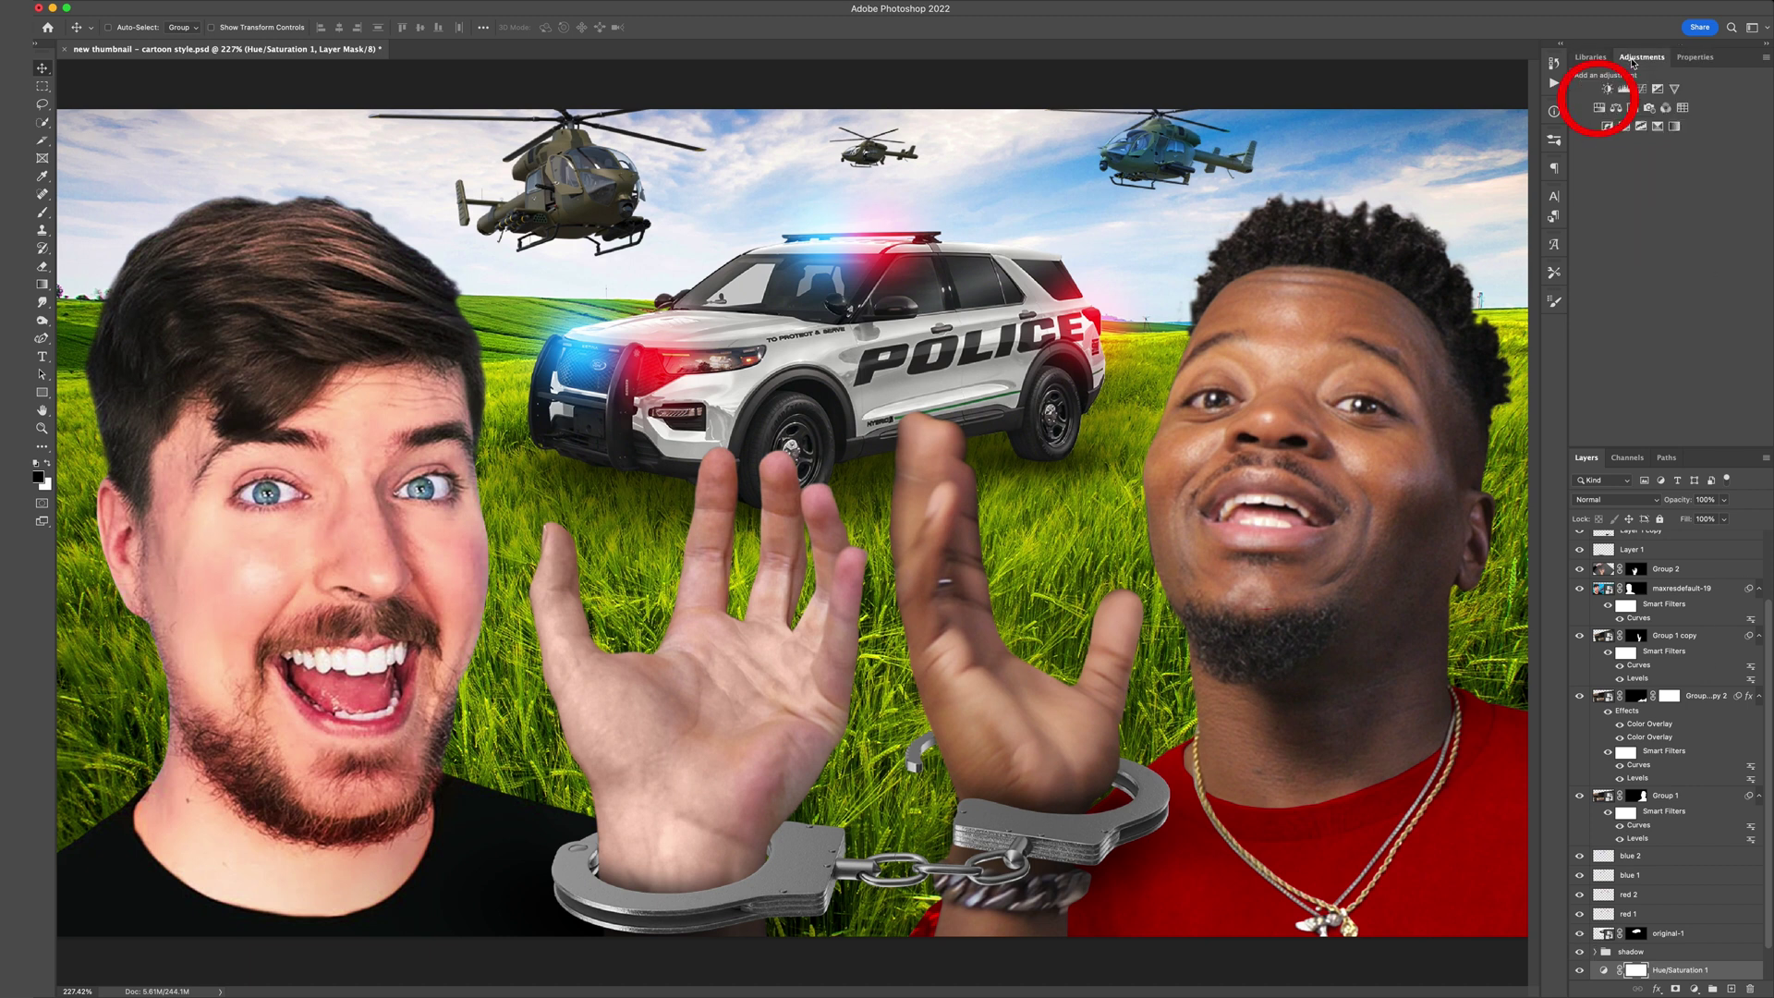
{"action": "left_click", "coordinate": [1600, 109]}
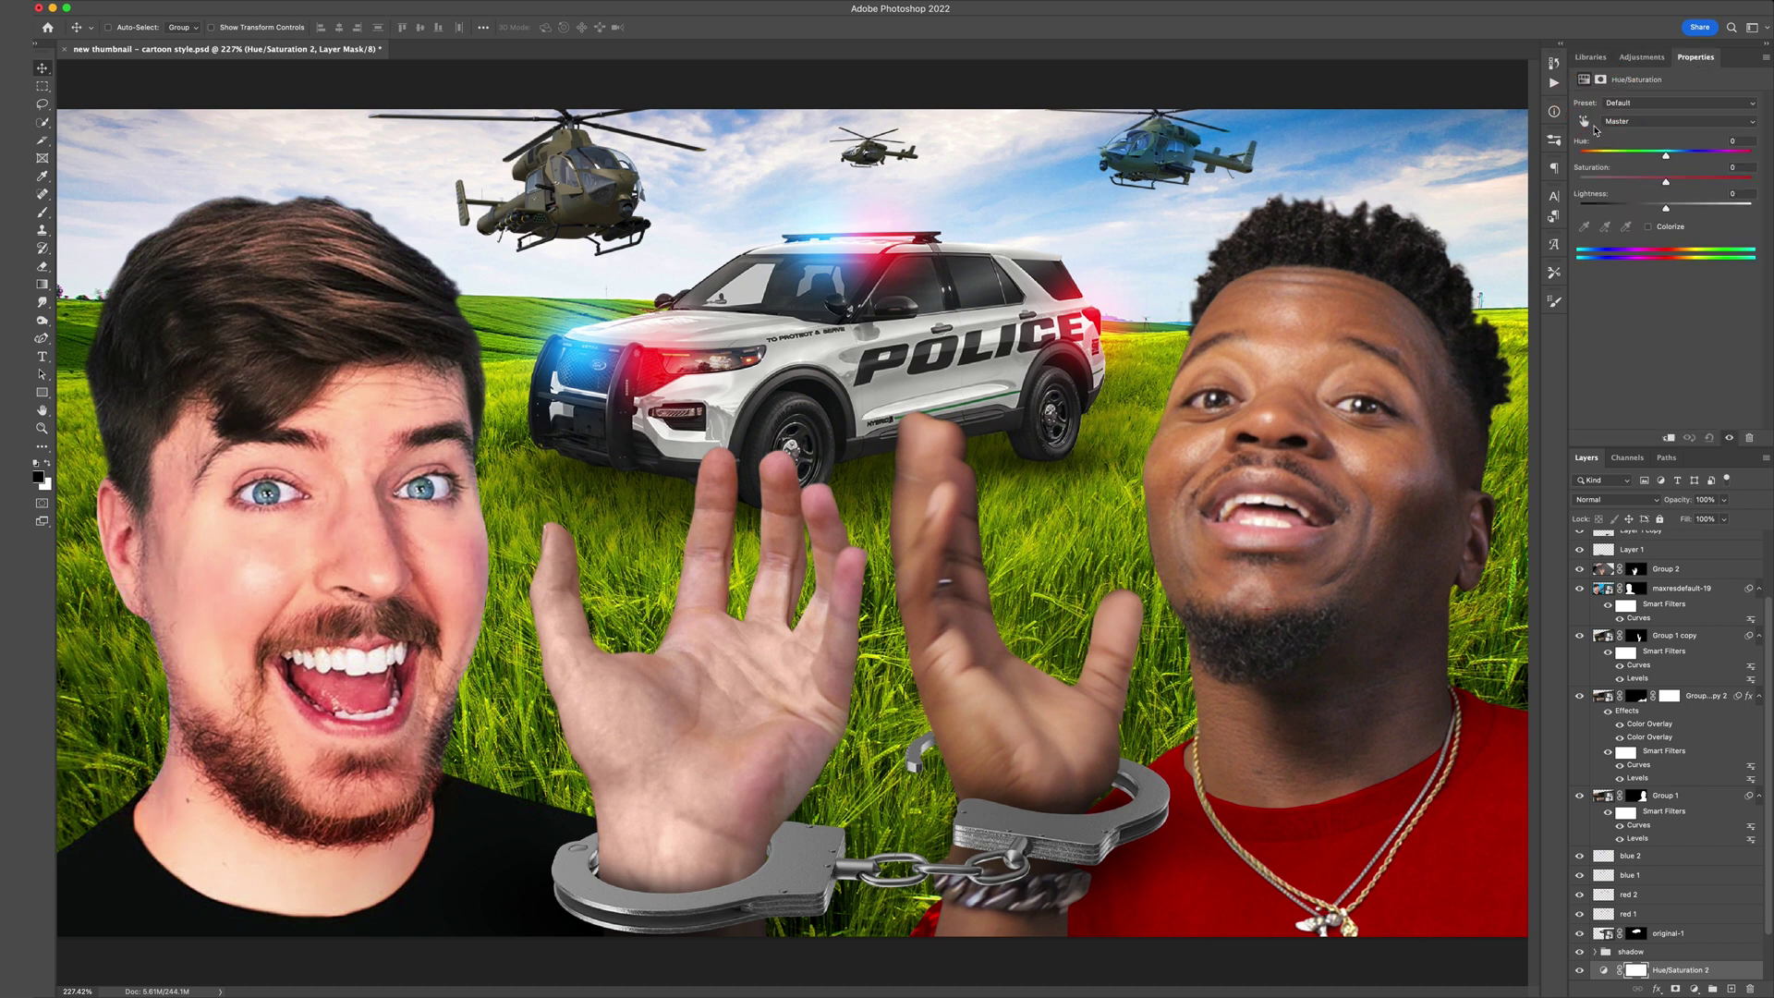
{"action": "left_click", "coordinate": [1585, 121]}
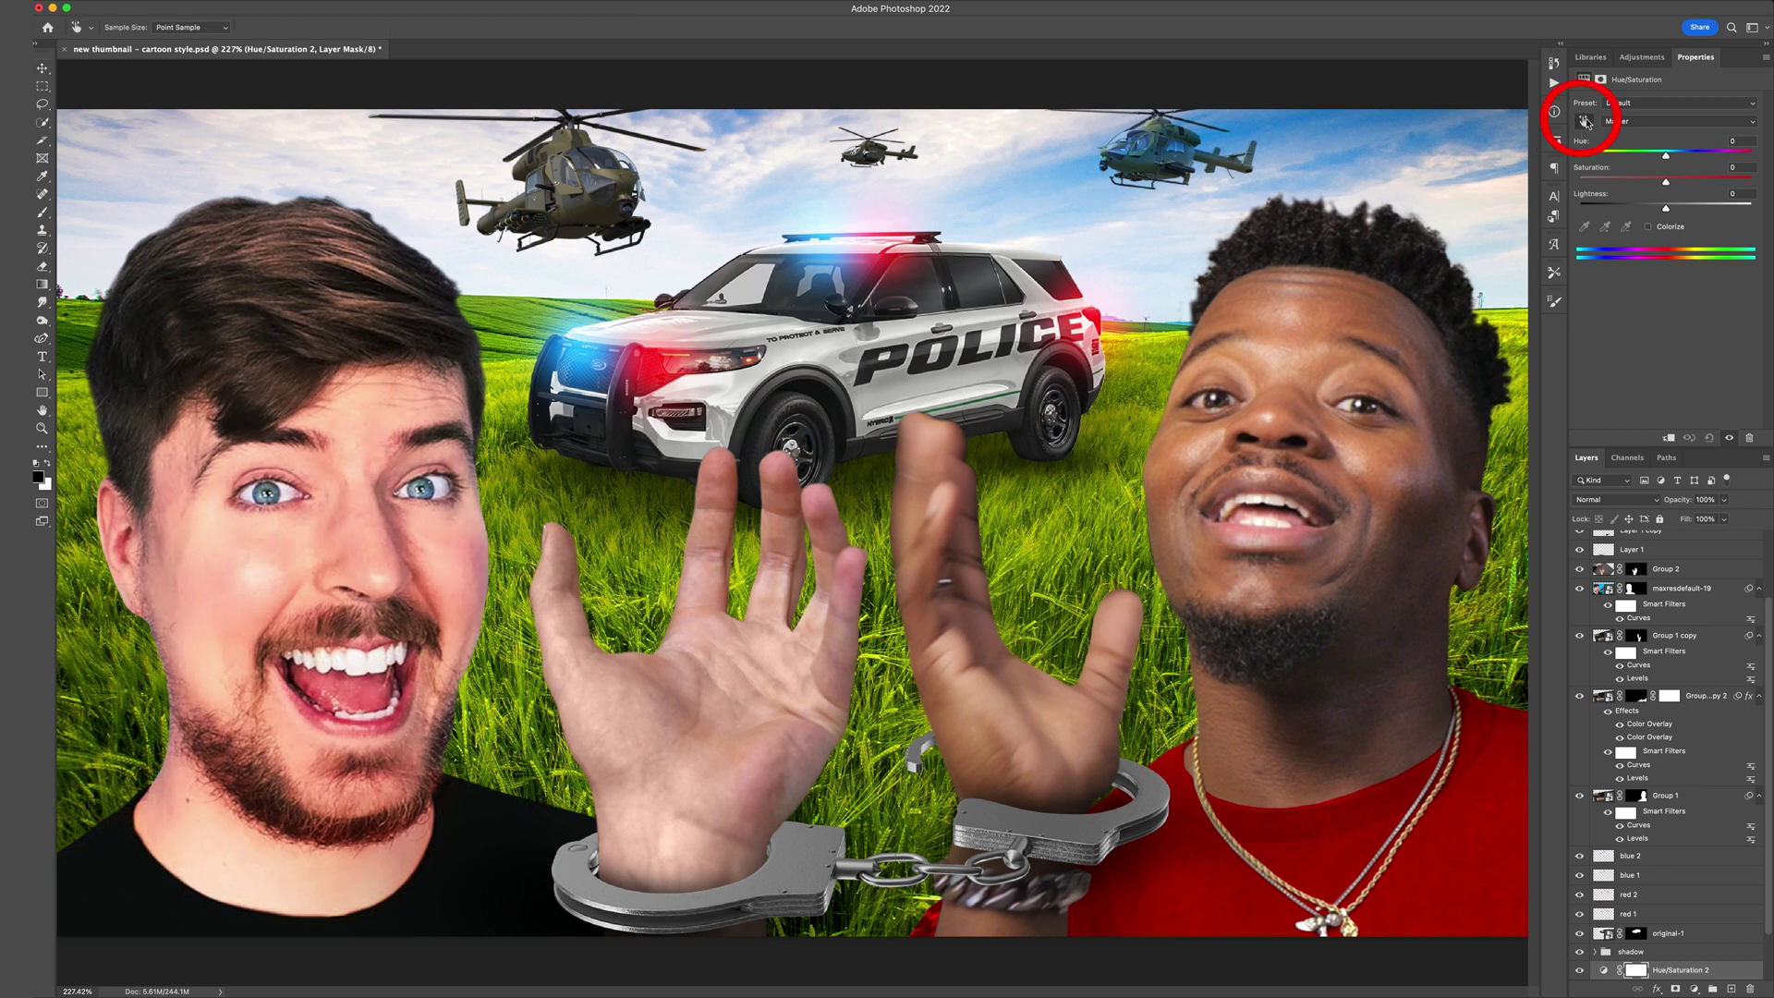
{"action": "left_click", "coordinate": [1356, 120]}
{"action": "mouse_move", "coordinate": [1666, 158]}
{"action": "left_mouse_down"}
{"action": "mouse_move", "coordinate": [1702, 183]}
{"action": "mouse_move", "coordinate": [1675, 159]}
{"action": "left_mouse_up"}
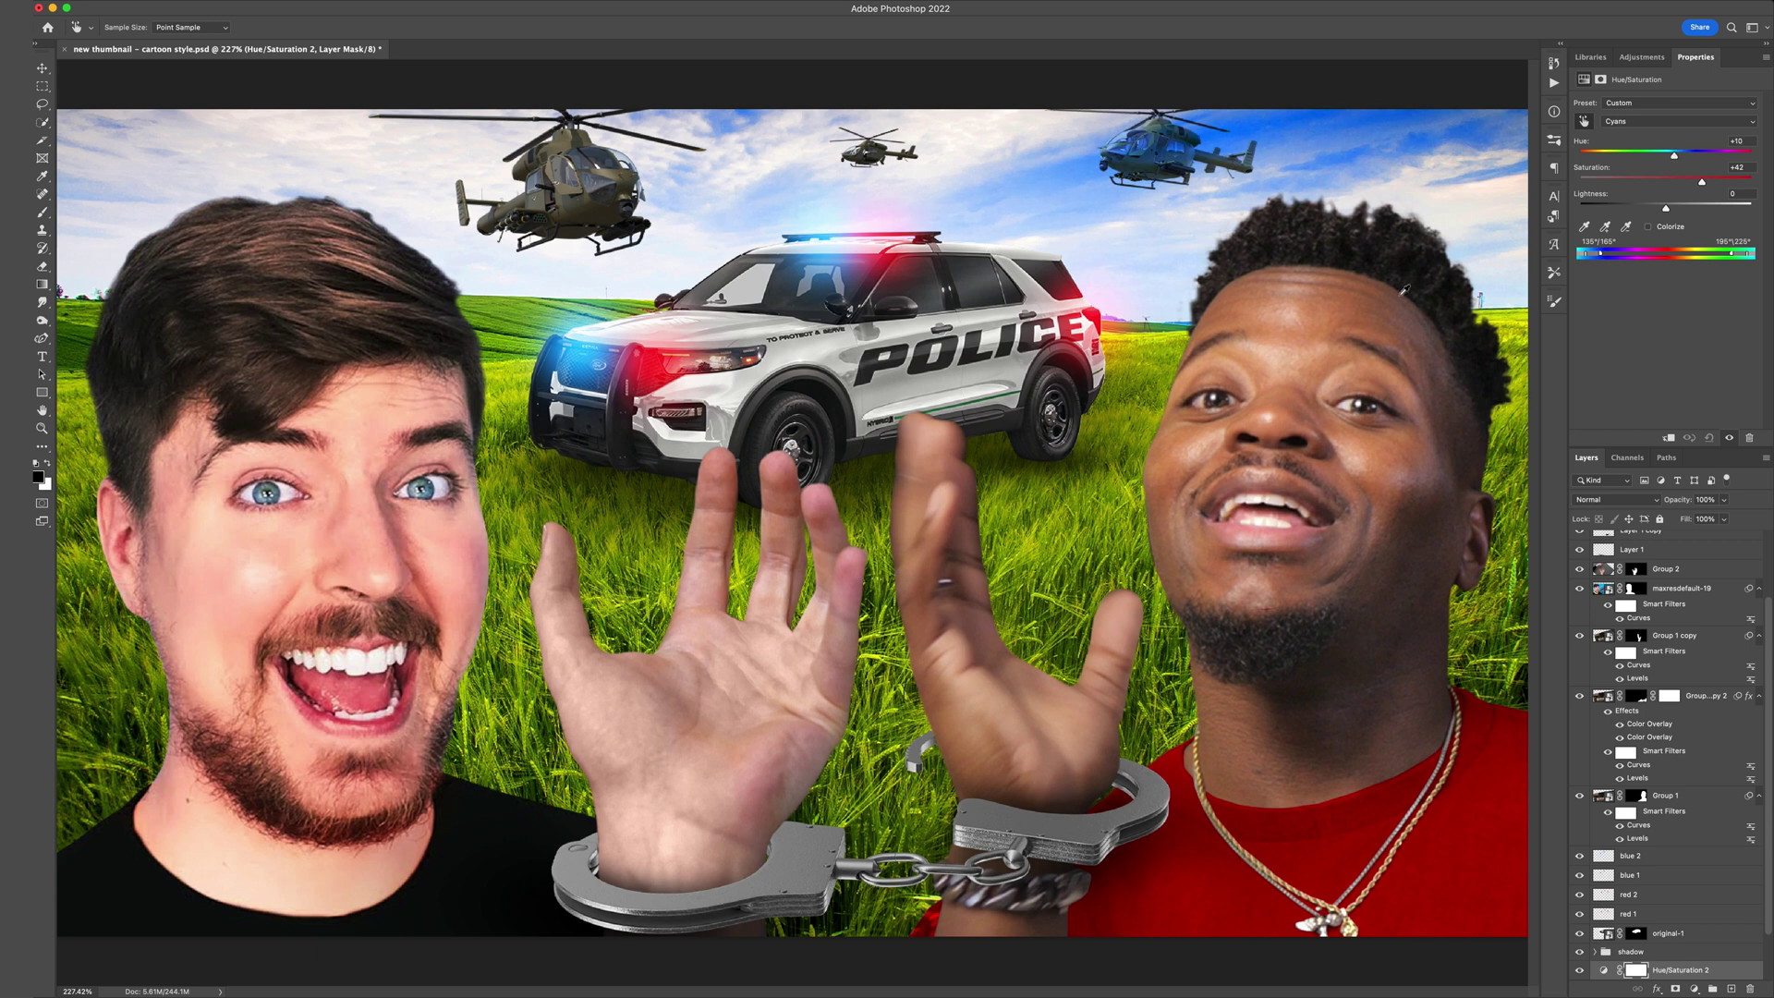
Unlock the background layer and gather all layers, from it up to the topmost helicopter, into one group named art.
{"action": "scroll", "coordinate": [1408, 314], "scroll_direction": "down", "scroll_amount": 2}
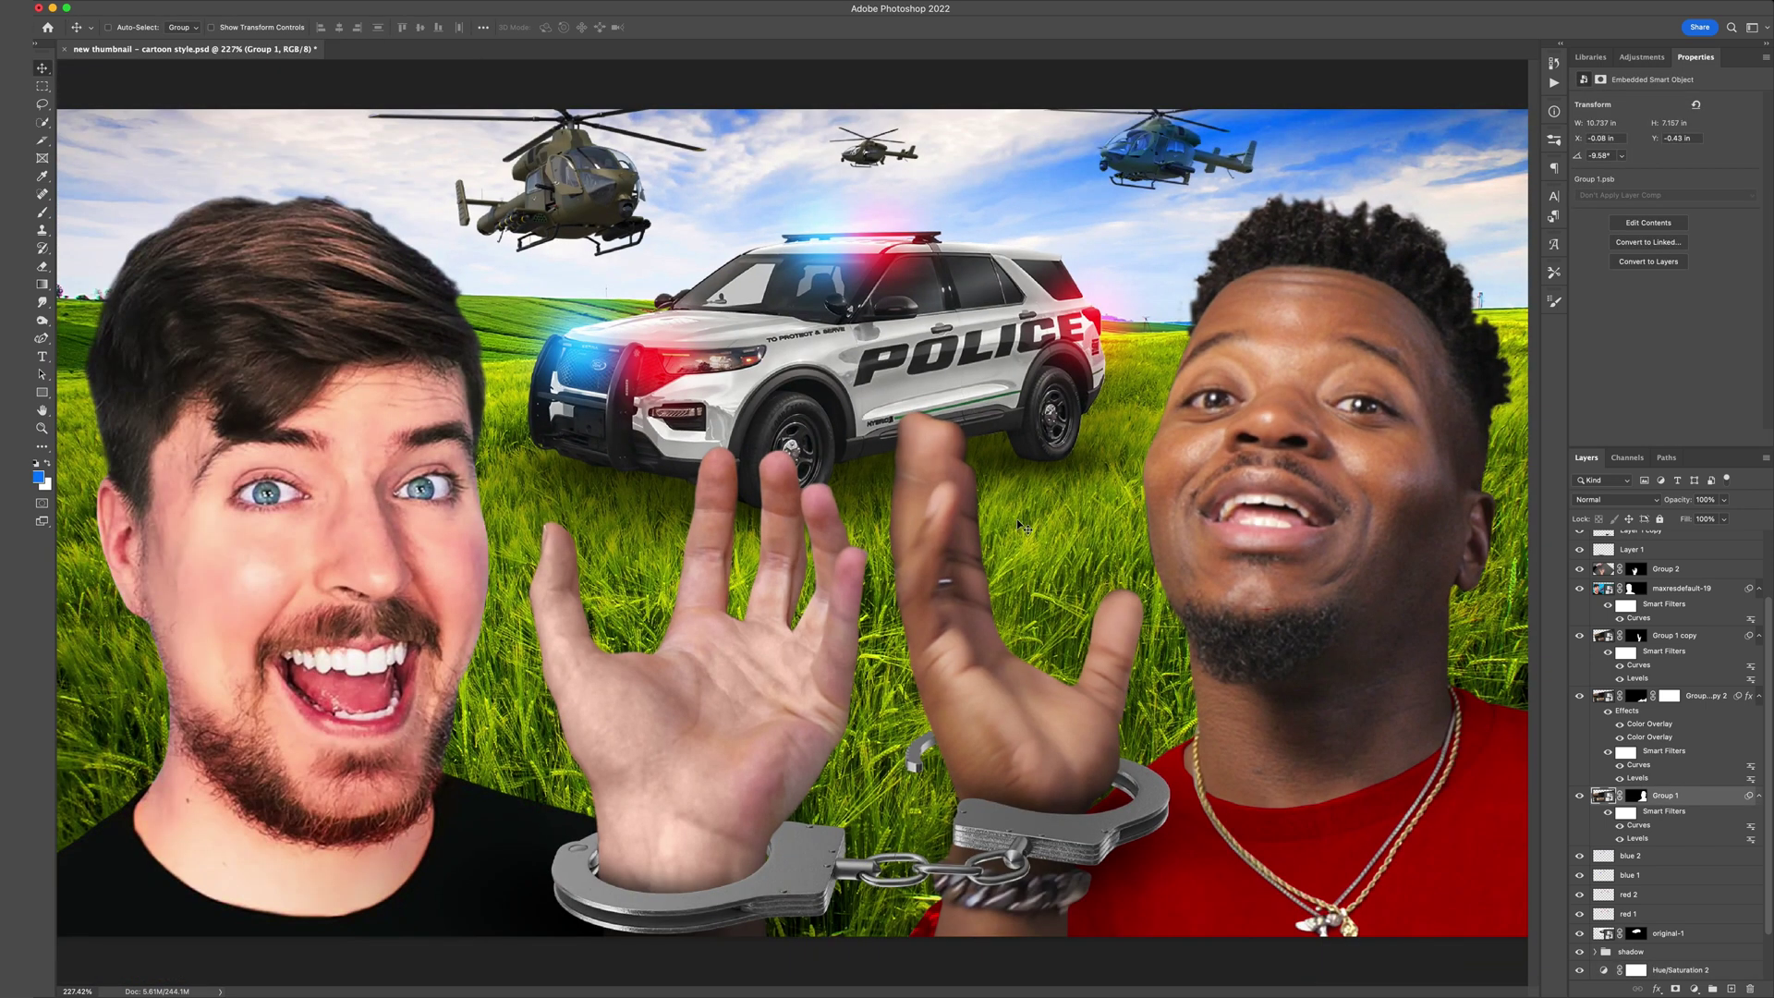
{"action": "scroll", "coordinate": [1673, 785], "scroll_direction": "up", "scroll_amount": 3}
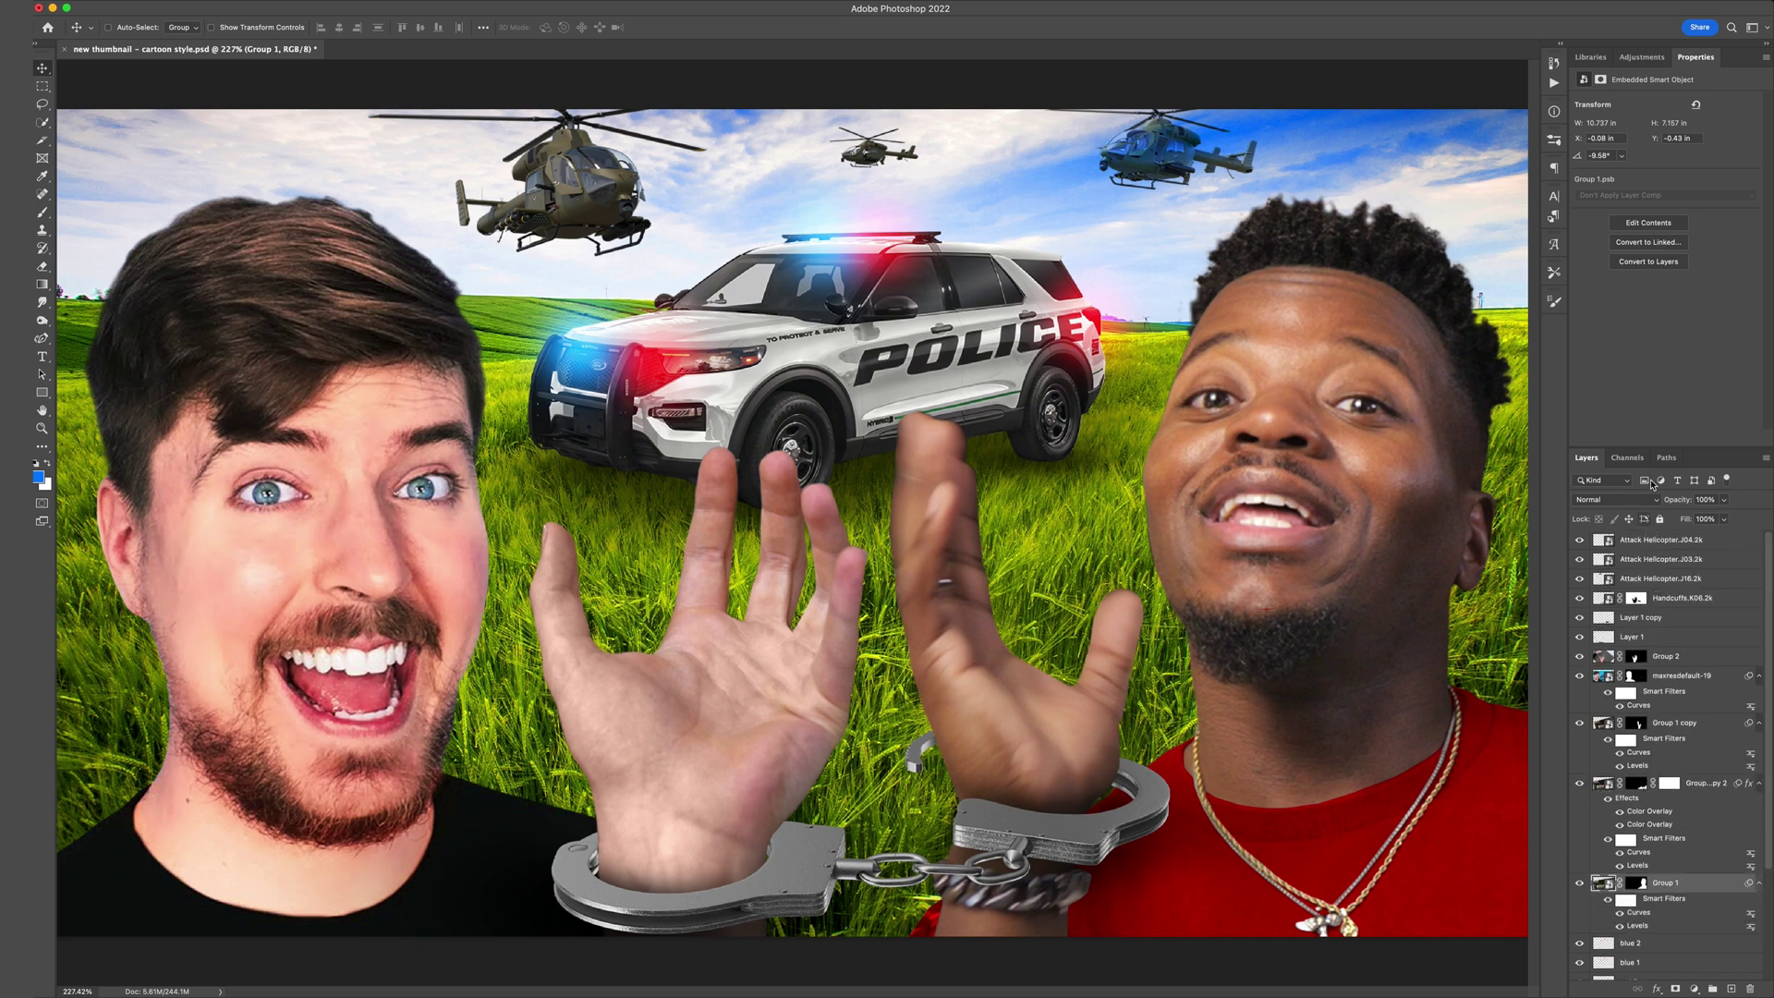
{"action": "left_click", "coordinate": [1668, 541]}
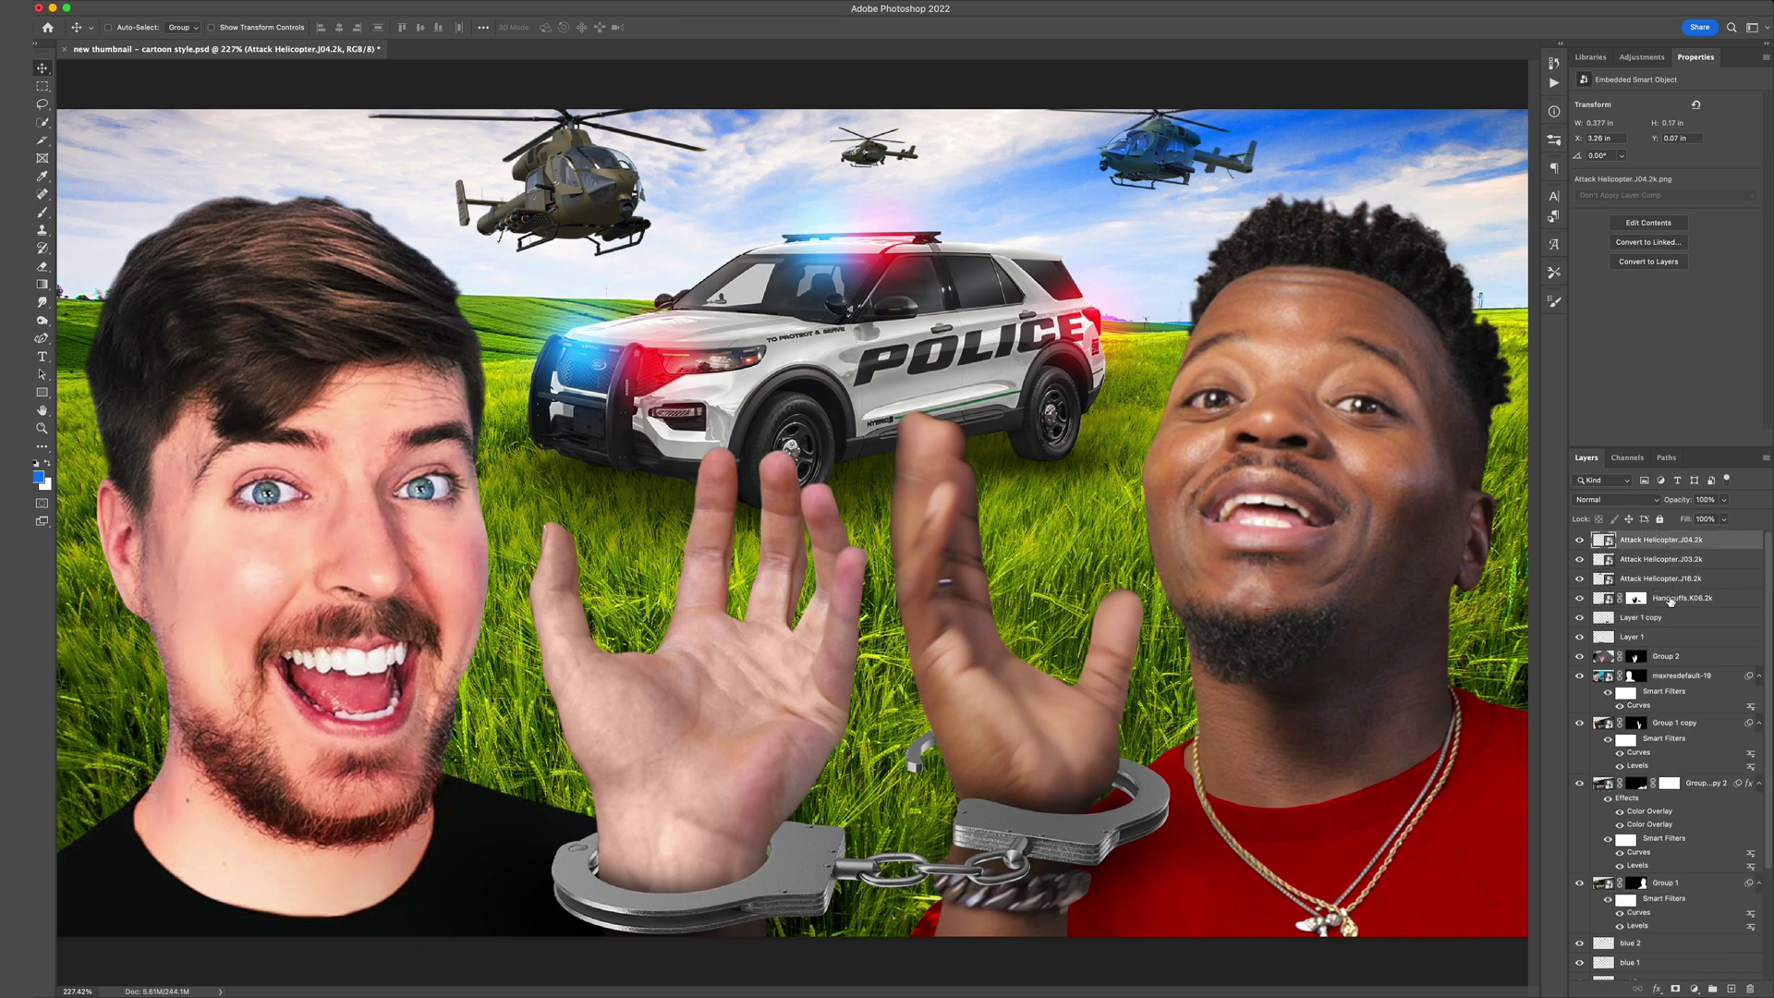
{"action": "scroll", "coordinate": [1669, 628], "scroll_direction": "down", "scroll_amount": 3}
{"action": "left_click", "coordinate": [1747, 970]}
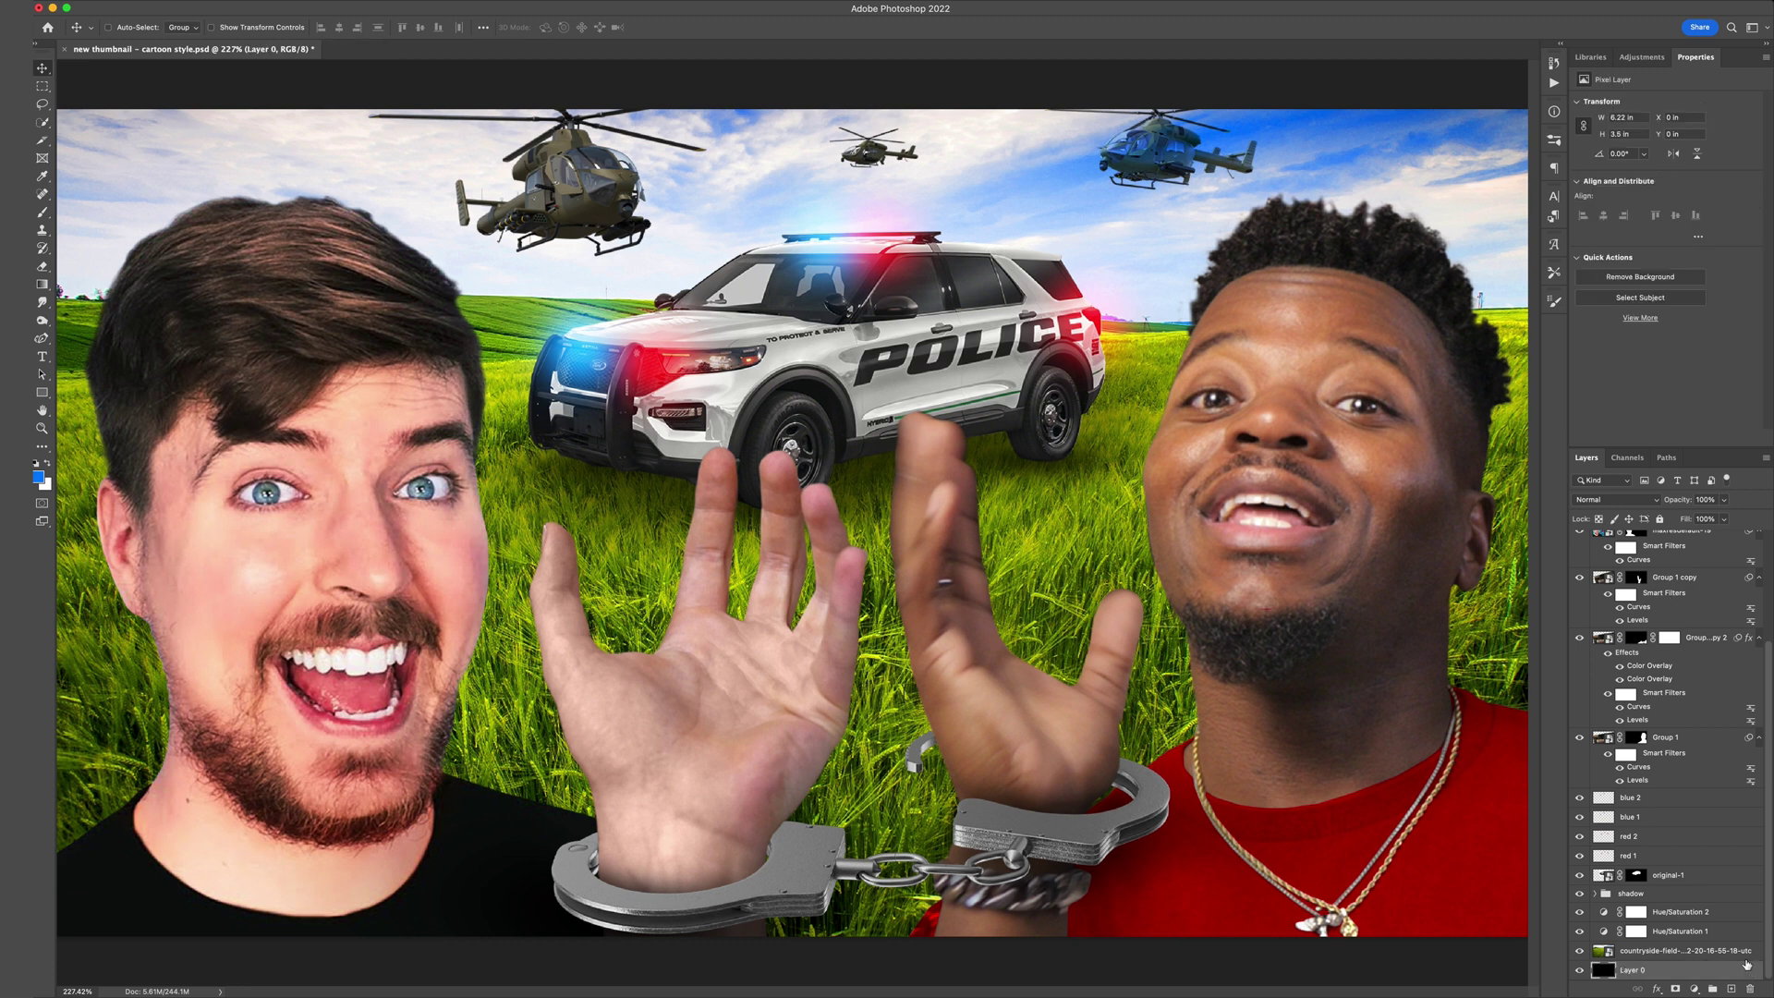
{"action": "scroll", "coordinate": [1718, 892], "scroll_direction": "up", "scroll_amount": 3}
{"action": "left_click", "coordinate": [1668, 536], "text": "shift"}
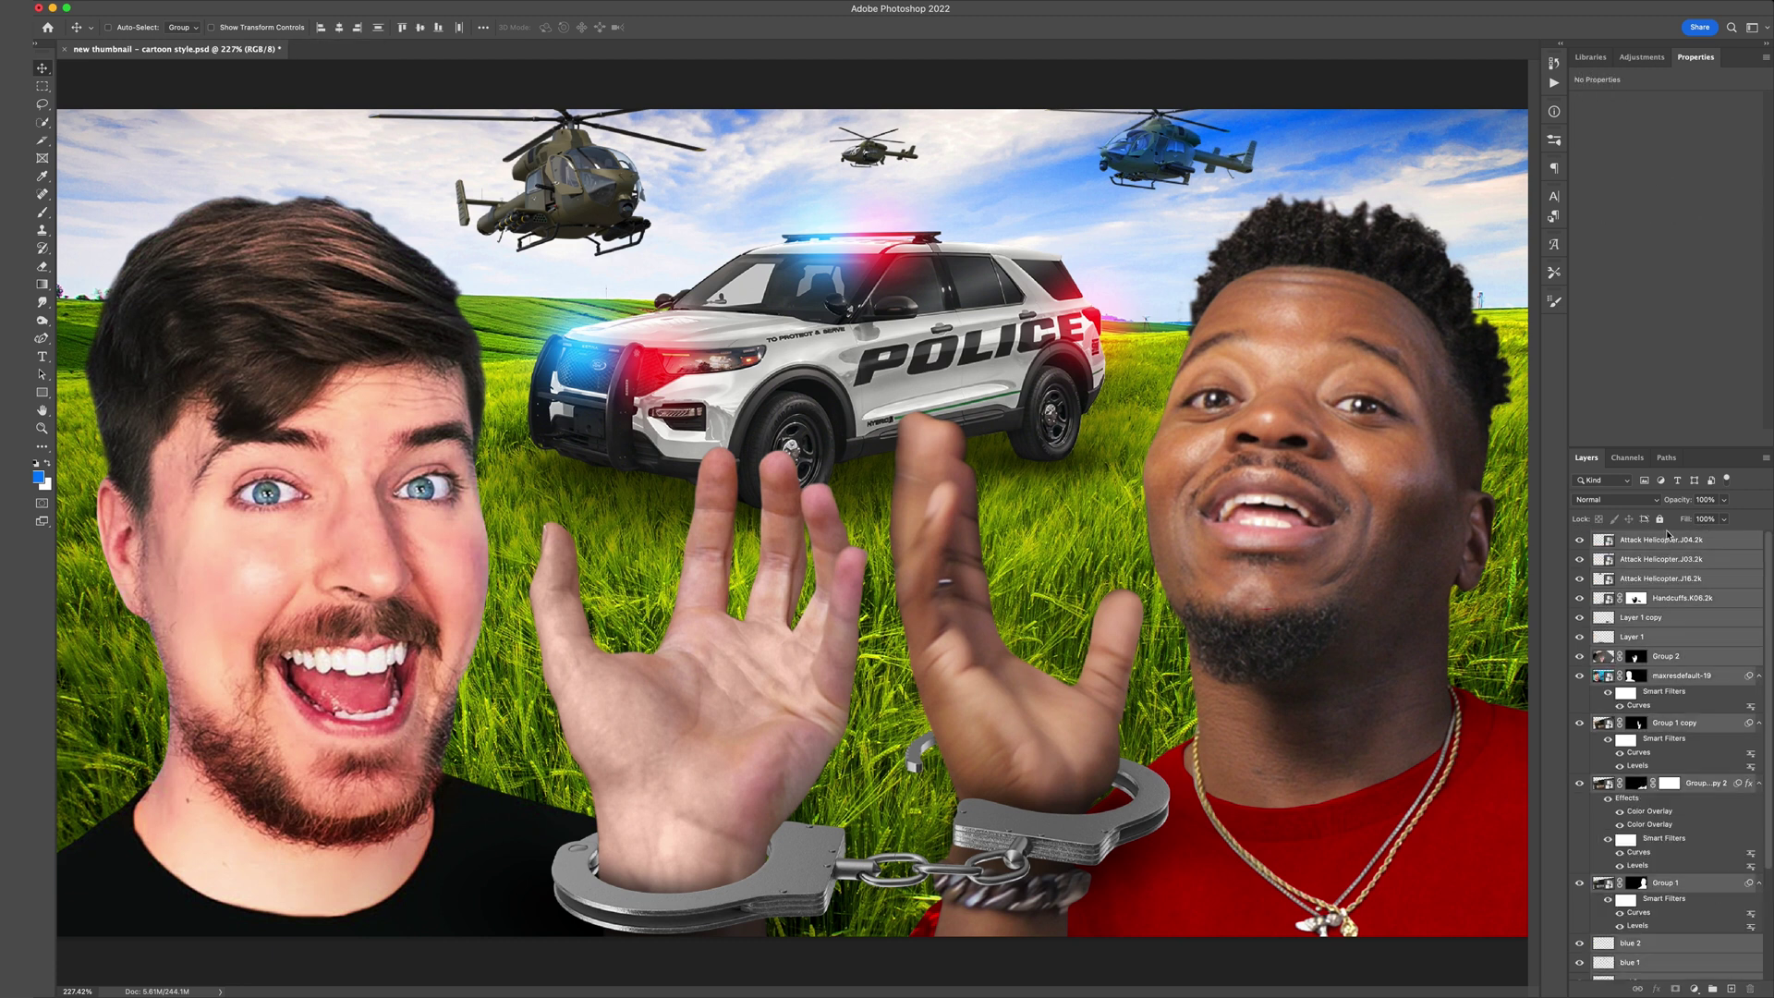
{"action": "key", "text": "super+g"}
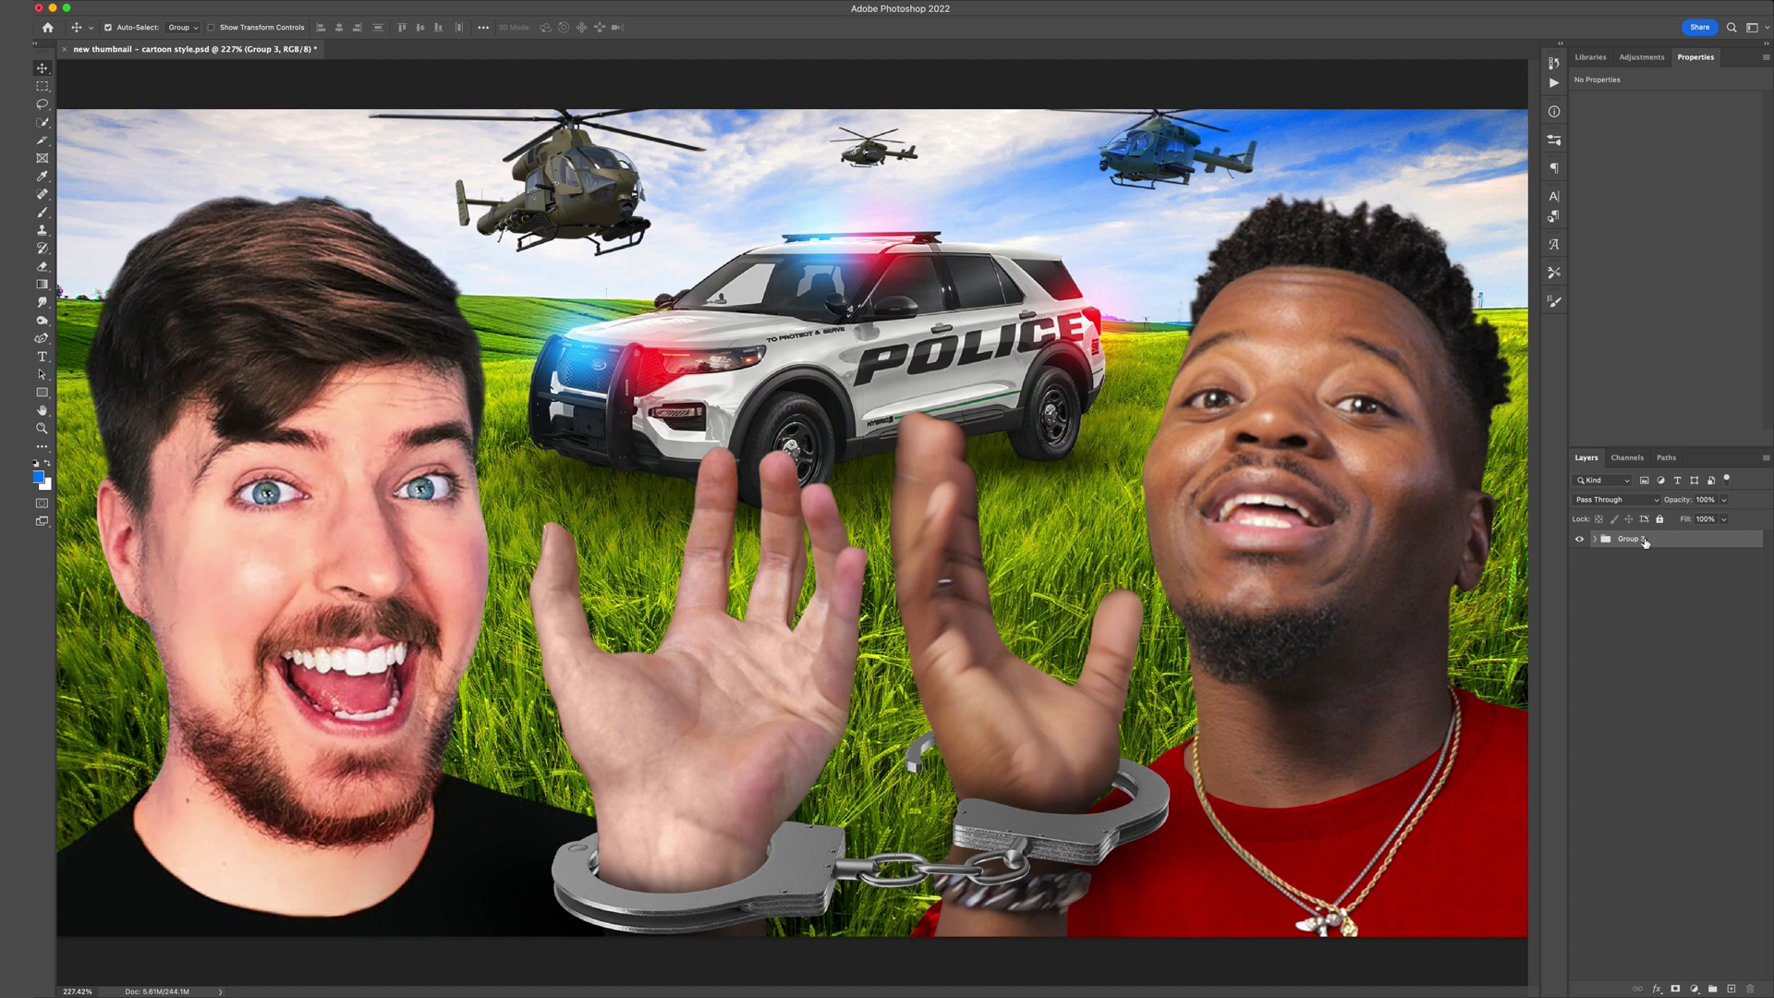
{"action": "double_click", "coordinate": [1628, 539]}
{"action": "type", "text": "art"}
{"action": "key", "text": "Return"}
Undo the smart object version of the art group's copy and replace it with a merged pixel layer named art above the group.
{"action": "key", "text": "m"}
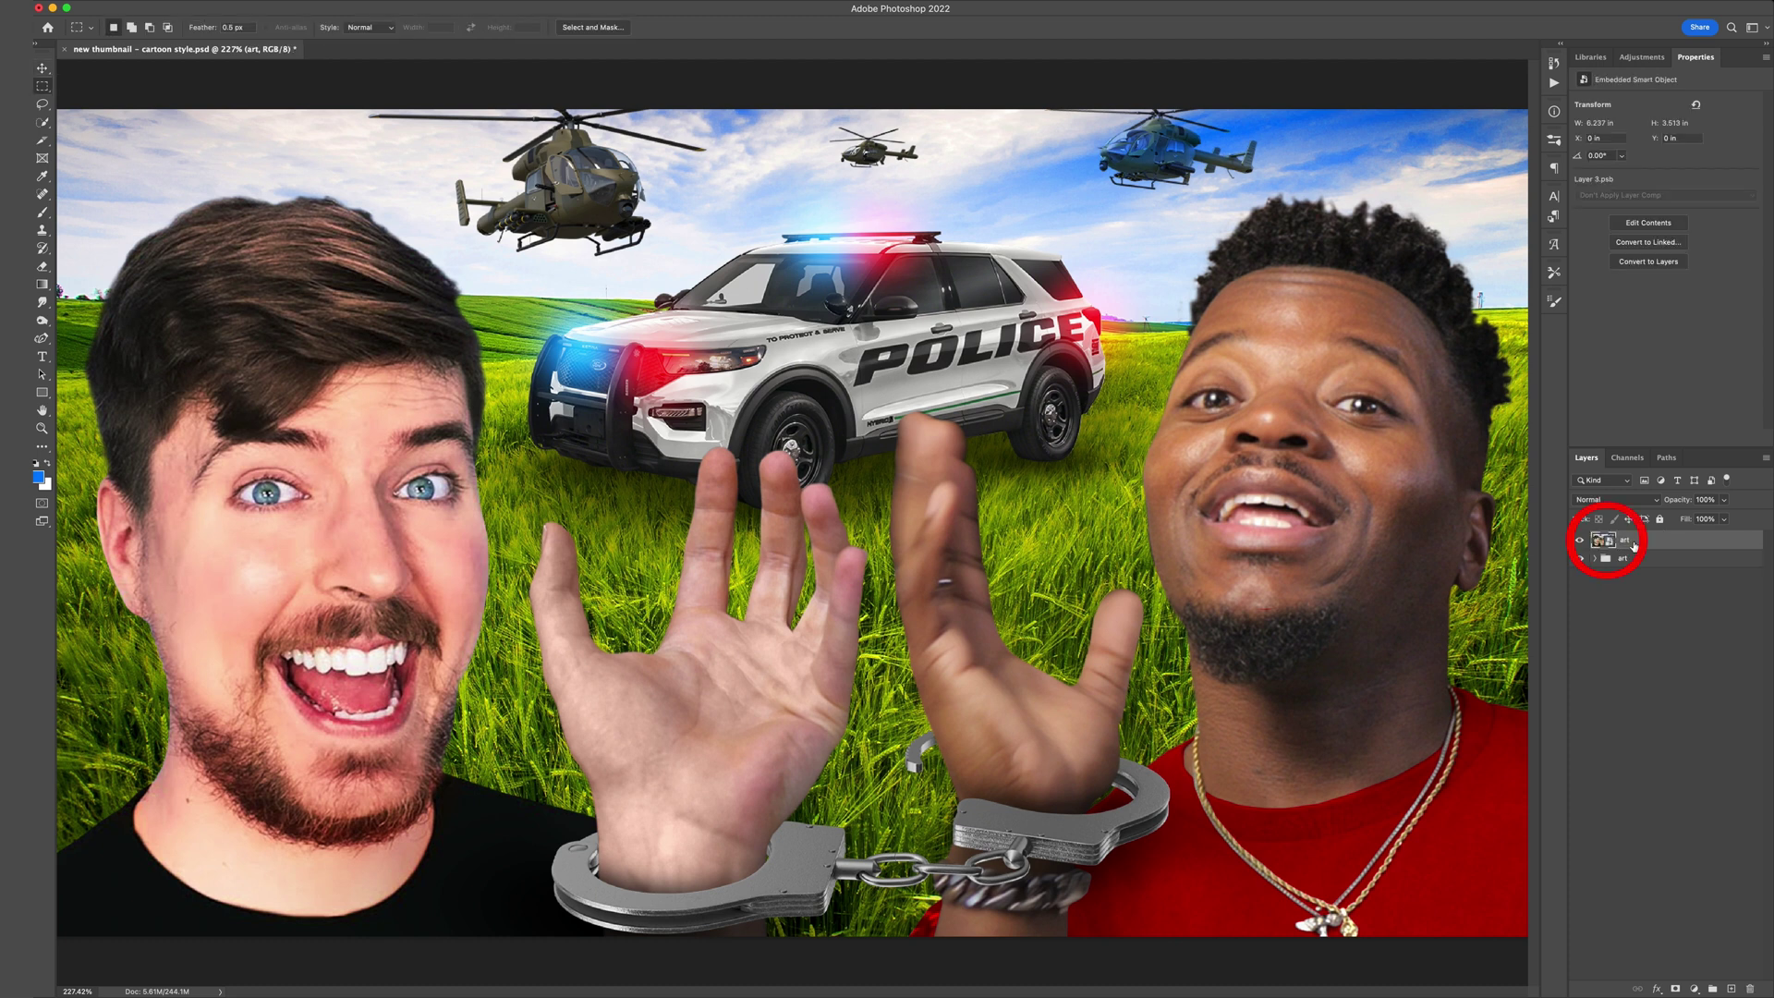
{"action": "key", "text": "ctrl+z"}
{"action": "key", "text": "ctrl+z"}
{"action": "double_click", "coordinate": [1632, 539]}
{"action": "type", "text": "art"}
{"action": "key", "text": "Return"}
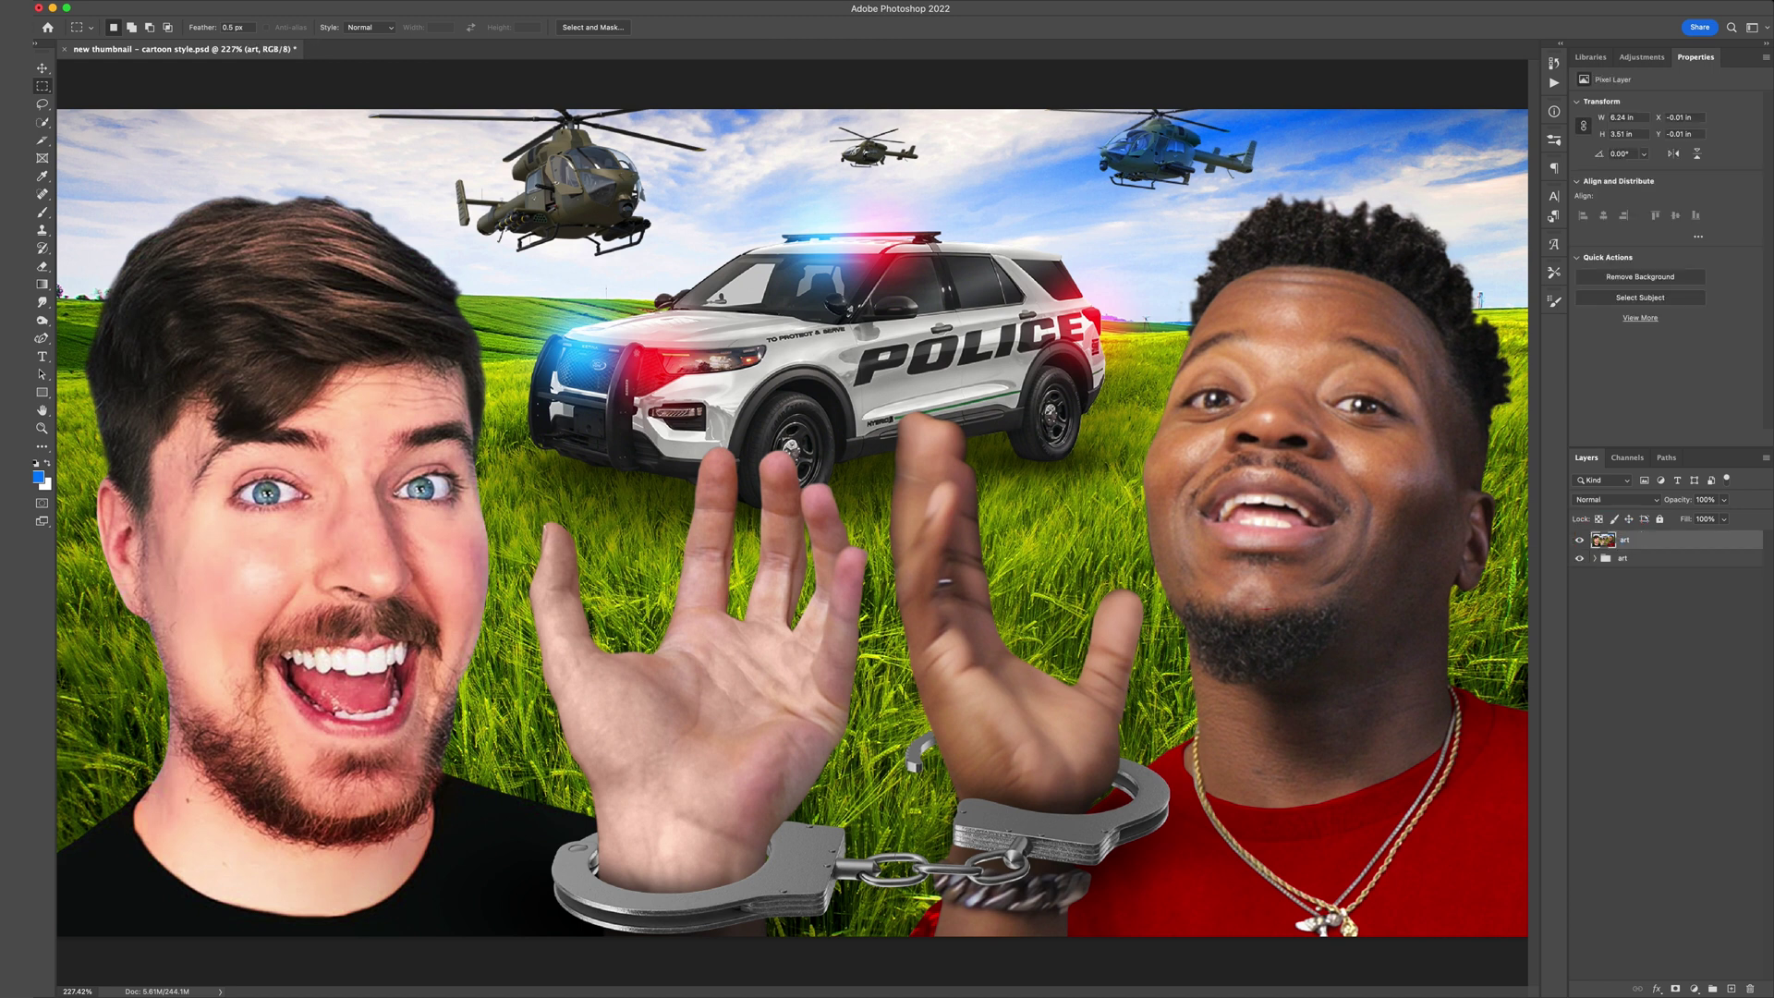
Convert the merged art pixel layer to a smart object and open the Camera Raw Filter on it.
{"action": "right_click", "coordinate": [1643, 540]}
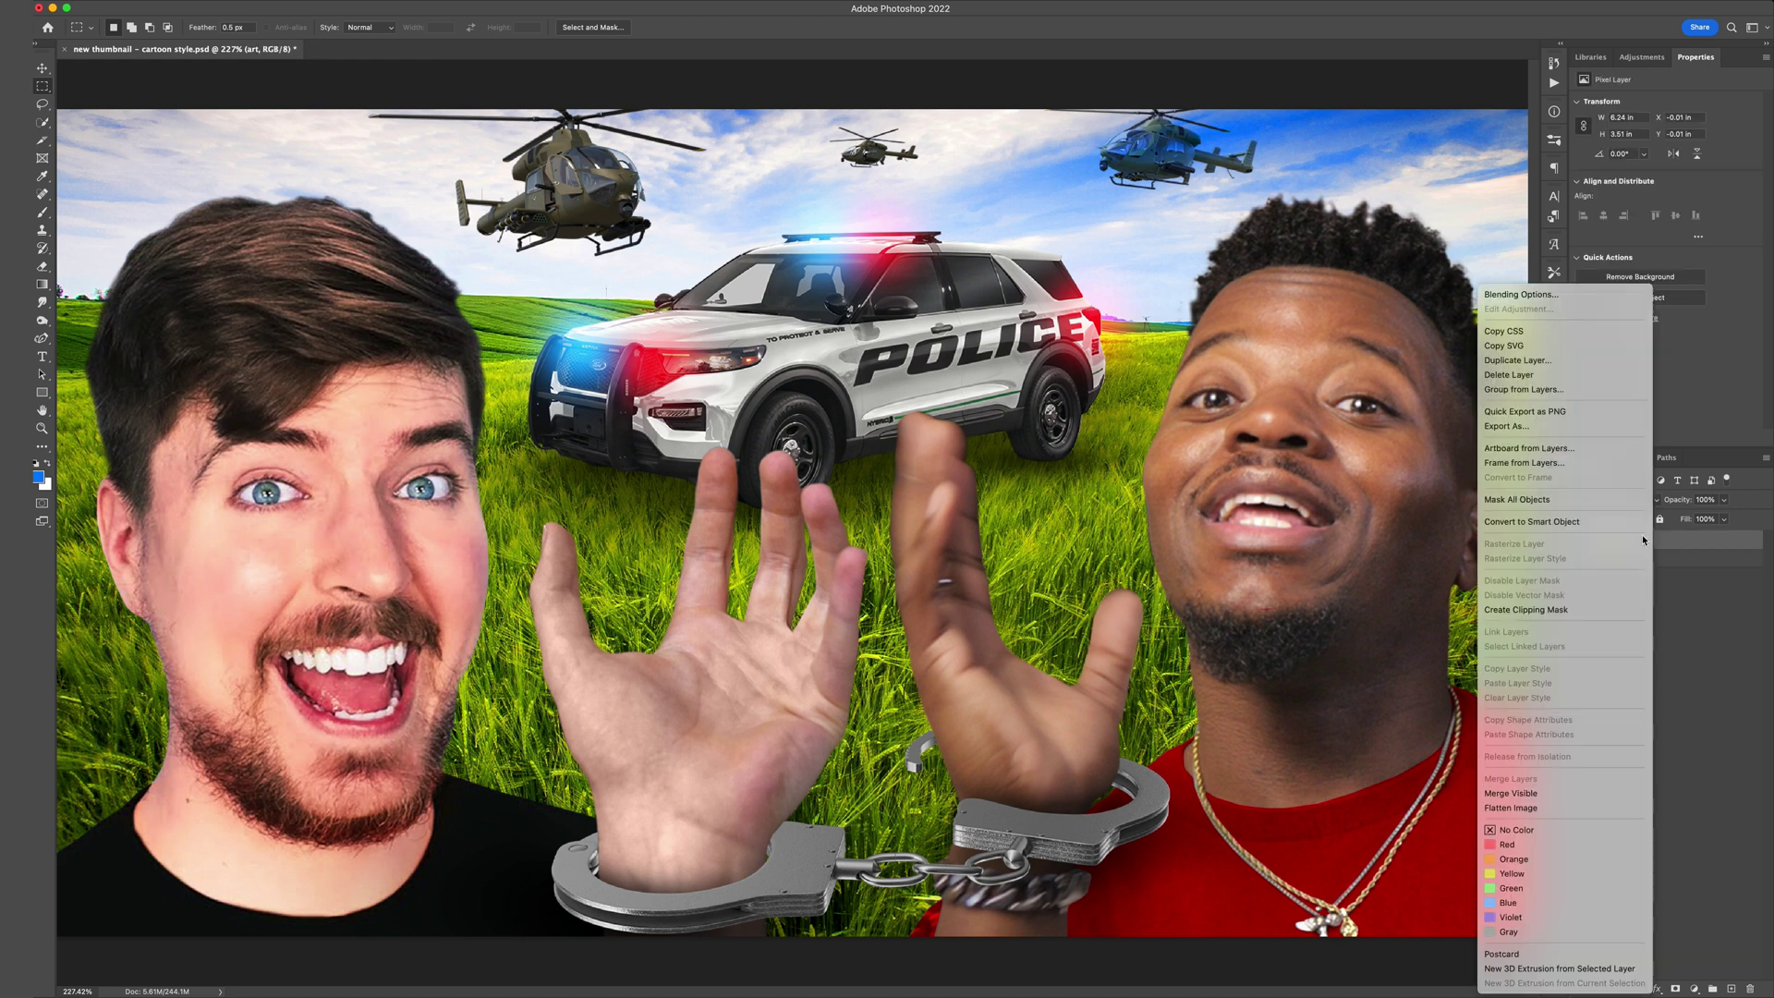
{"action": "left_click", "coordinate": [1534, 523]}
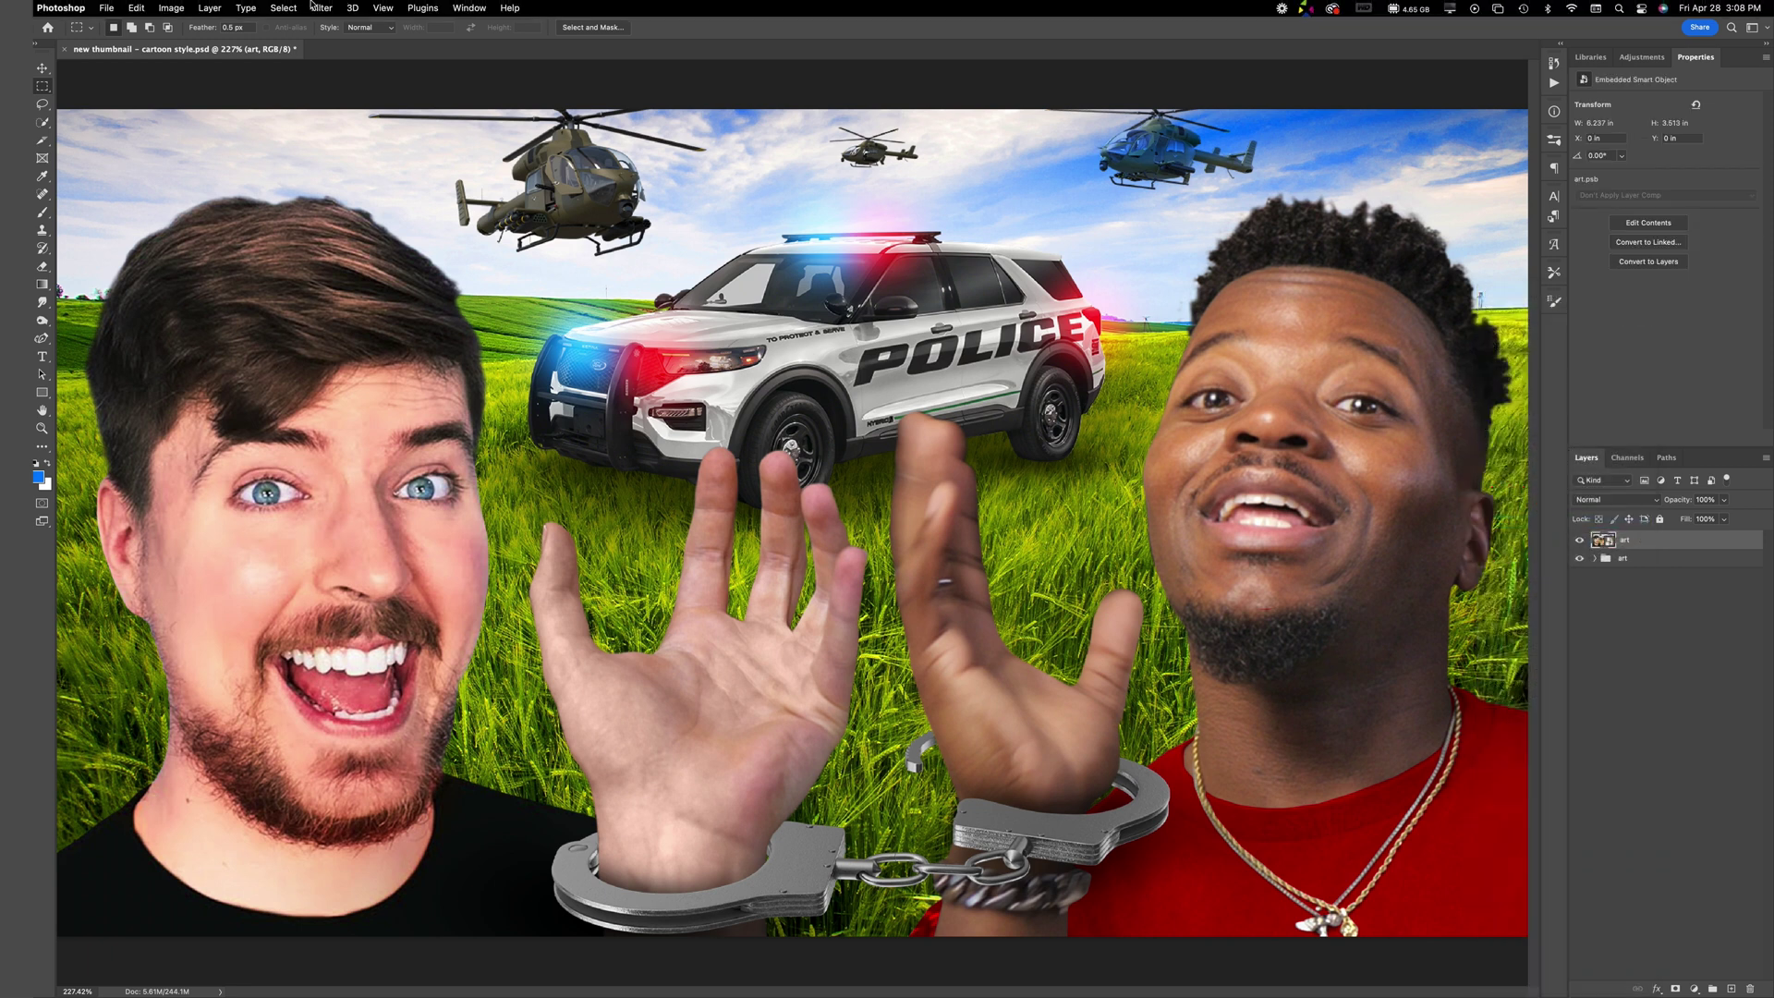
{"action": "left_click", "coordinate": [319, 8]}
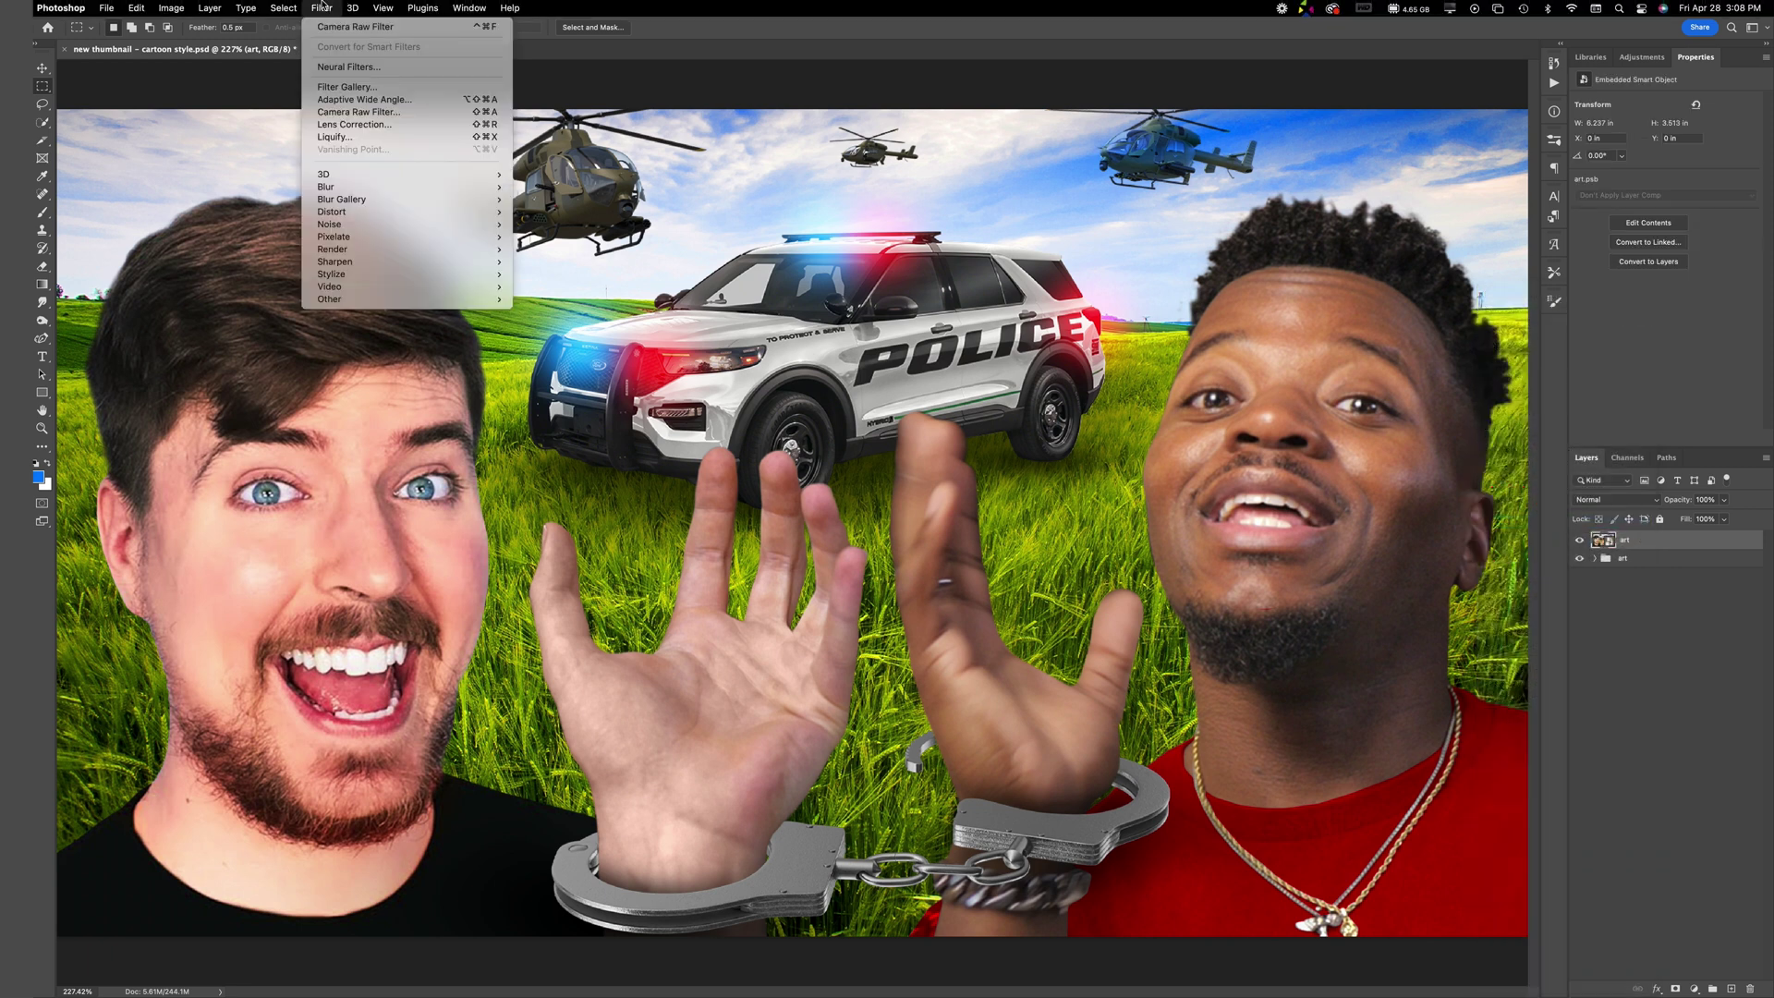
{"action": "left_click", "coordinate": [410, 117]}
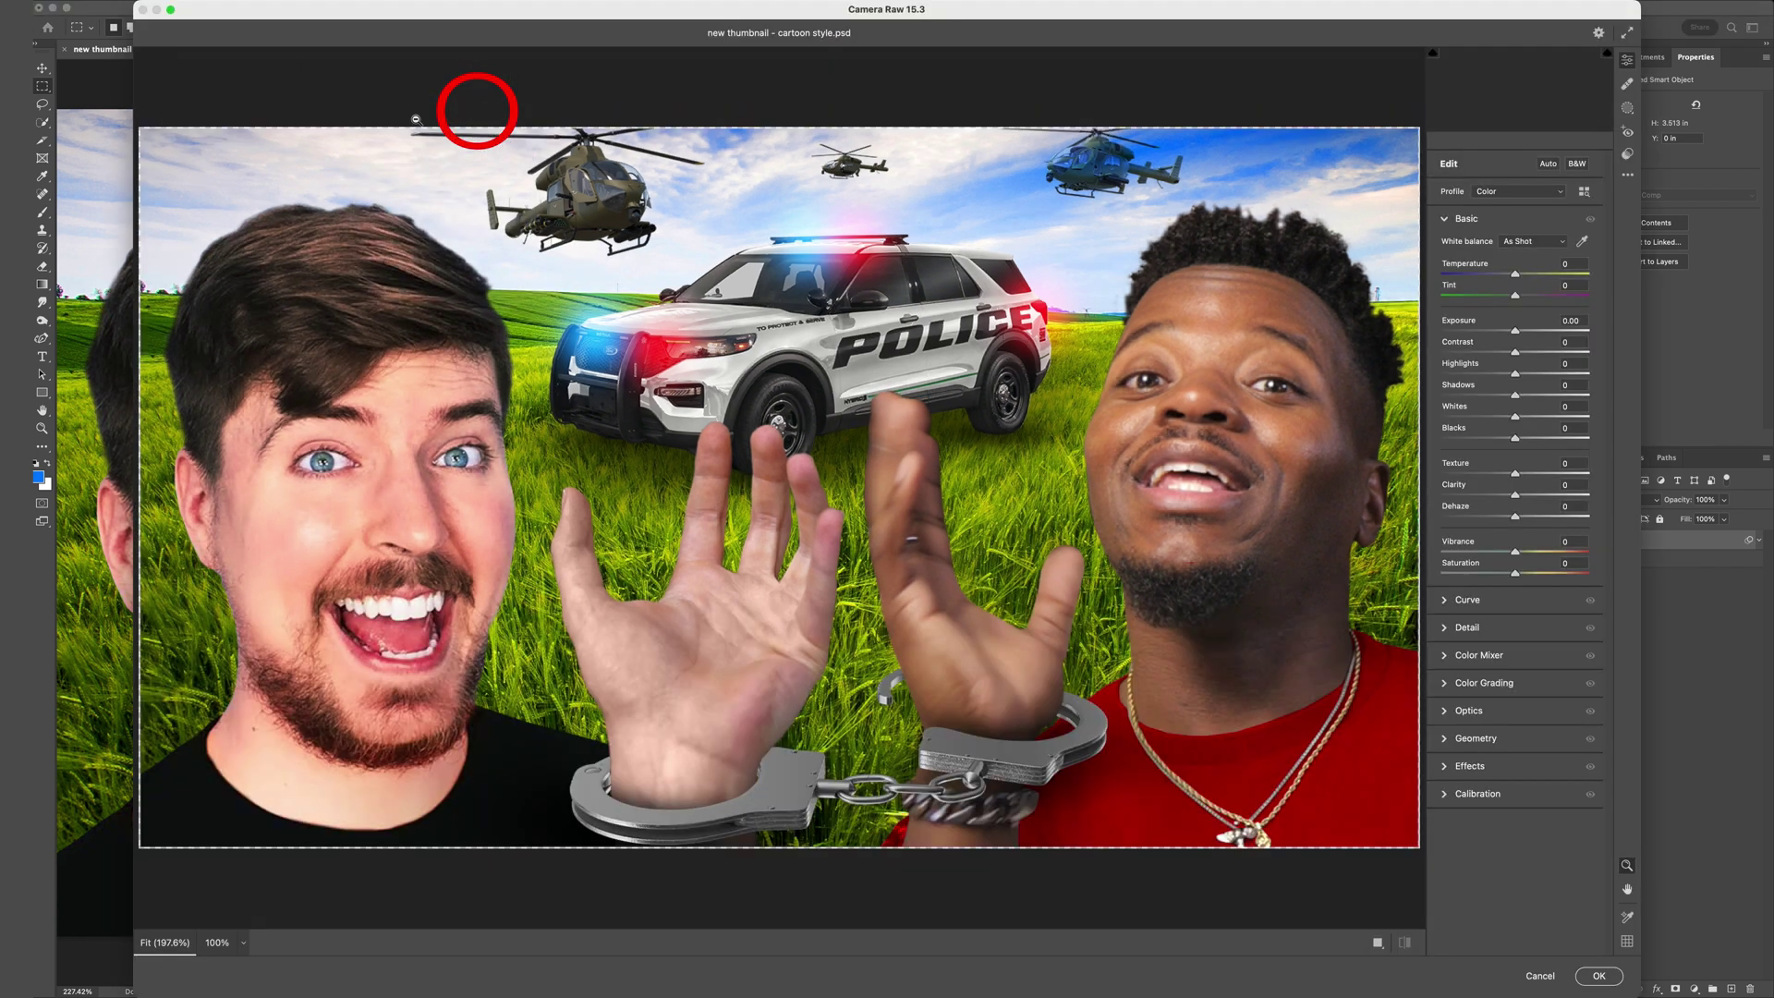
Try out Temperature, Highlights, Dehaze and Saturation changes on the art and reset them.
{"action": "mouse_move", "coordinate": [1516, 273]}
{"action": "left_mouse_down"}
{"action": "mouse_move", "coordinate": [1446, 275]}
{"action": "mouse_move", "coordinate": [1541, 275]}
{"action": "left_mouse_up"}
{"action": "left_click", "coordinate": [1580, 268]}
{"action": "type", "text": "0"}
{"action": "key", "text": "Tab"}
{"action": "left_click_drag", "start_coordinate": [1516, 374], "coordinate": [1589, 375]}
{"action": "double_click", "coordinate": [1588, 373]}
{"action": "left_click_drag", "start_coordinate": [1516, 515], "coordinate": [1588, 516]}
{"action": "double_click", "coordinate": [1588, 516]}
{"action": "left_click_drag", "start_coordinate": [1516, 573], "coordinate": [1656, 582]}
{"action": "left_click", "coordinate": [1405, 943]}
{"action": "left_click", "coordinate": [1404, 942]}
{"action": "left_click", "coordinate": [1404, 943]}
{"action": "left_click", "coordinate": [1405, 942]}
{"action": "left_click", "coordinate": [1404, 943]}
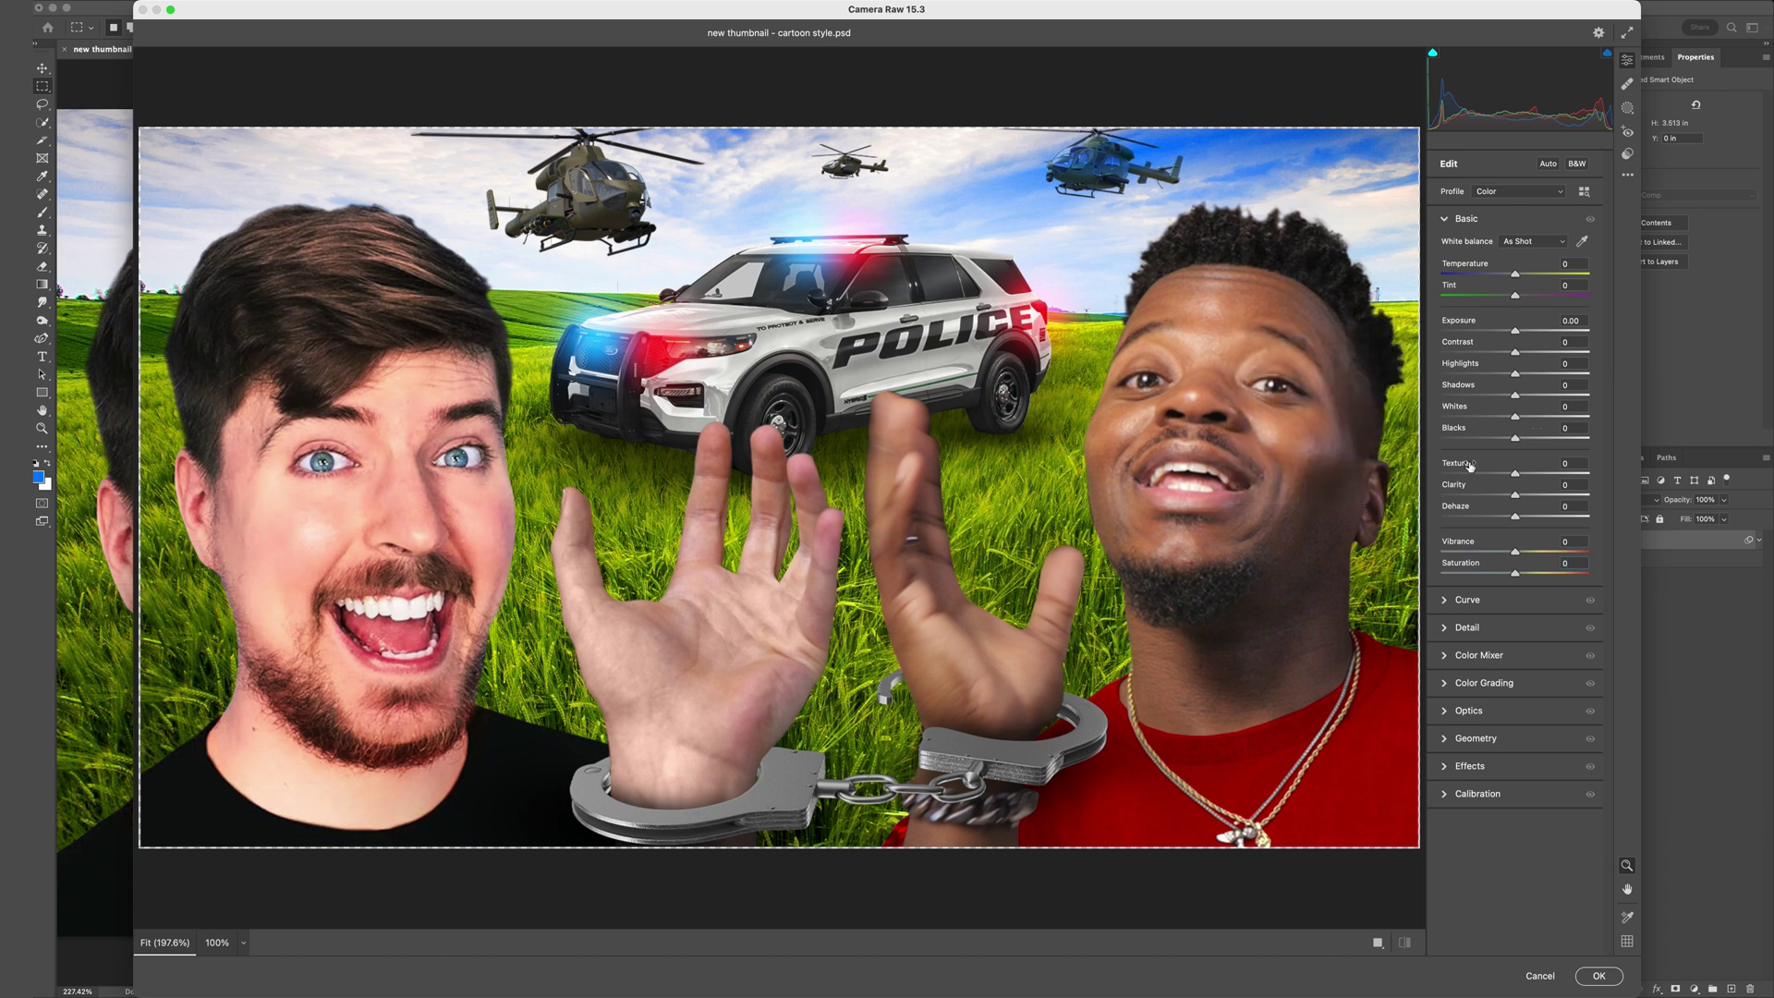
Set Texture to +39, Clarity +14, Vibrance +20, Saturation +2, Shadows -15, Whites -31 and Blacks +3.
{"action": "mouse_move", "coordinate": [1470, 466]}
{"action": "mouse_move", "coordinate": [1516, 475]}
{"action": "left_mouse_down"}
{"action": "mouse_move", "coordinate": [1571, 476]}
{"action": "mouse_move", "coordinate": [1453, 474]}
{"action": "mouse_move", "coordinate": [1542, 476]}
{"action": "mouse_move", "coordinate": [1520, 496]}
{"action": "mouse_move", "coordinate": [1580, 498]}
{"action": "mouse_move", "coordinate": [1528, 498]}
{"action": "left_mouse_up"}
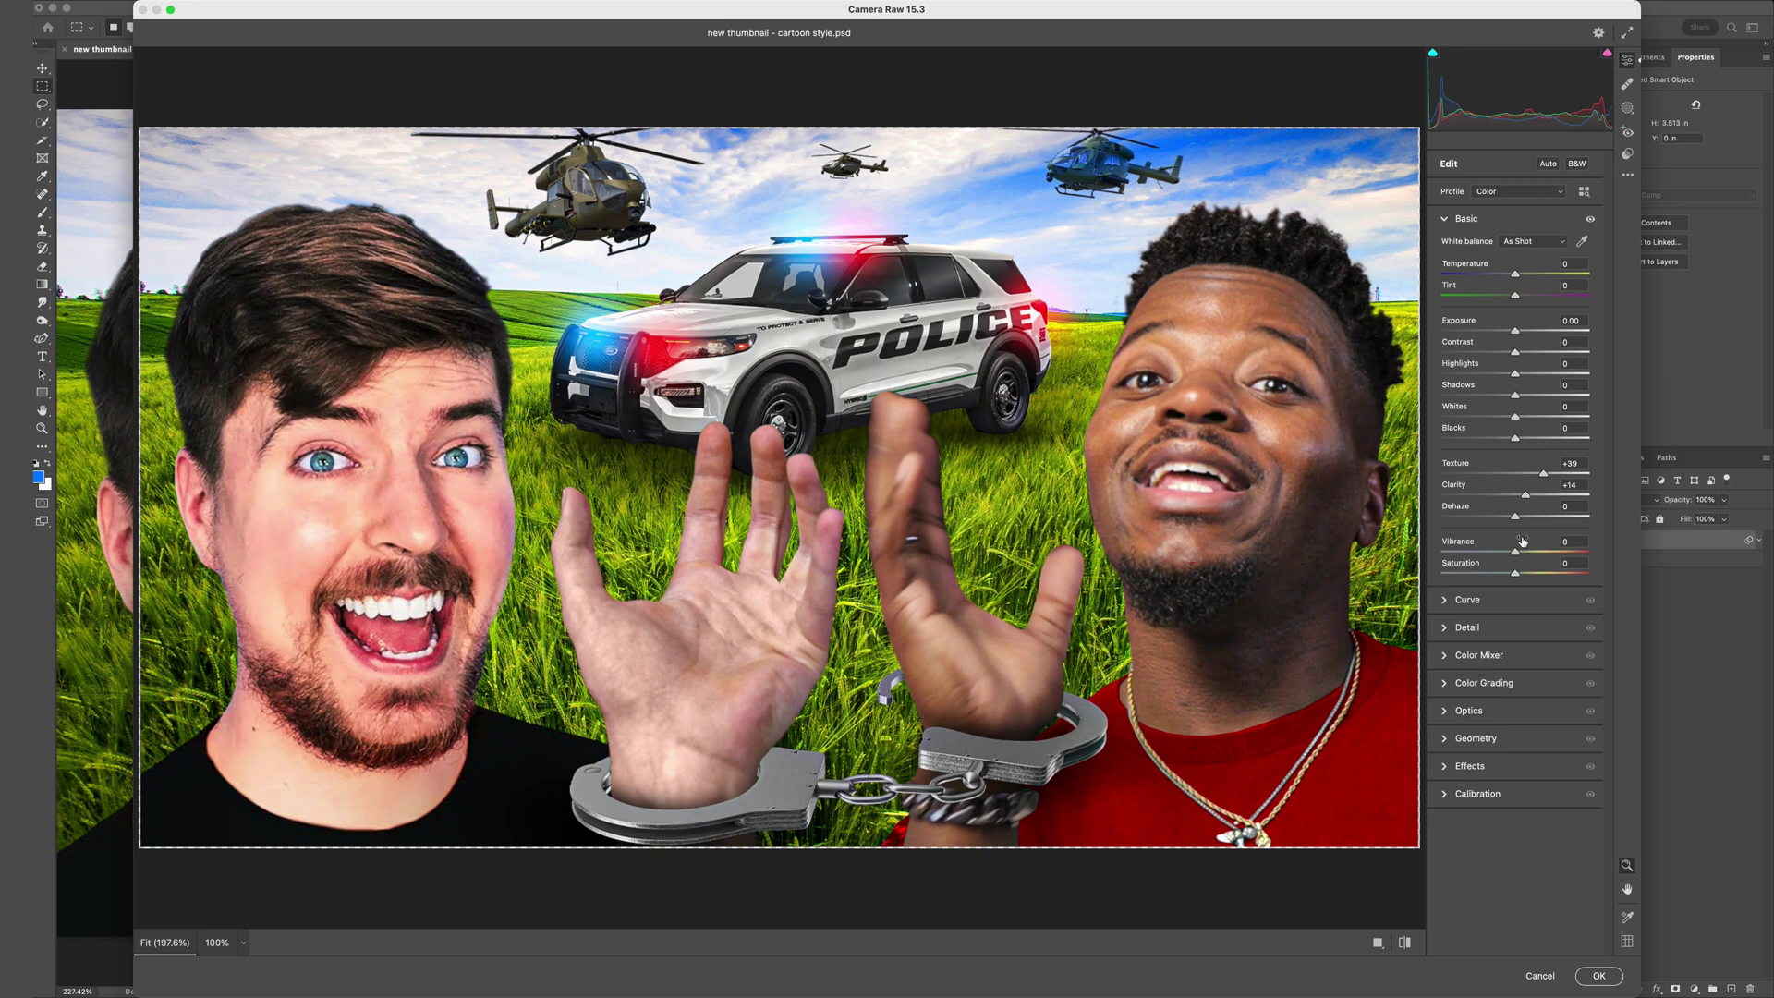
{"action": "mouse_move", "coordinate": [1516, 553]}
{"action": "left_mouse_down"}
{"action": "mouse_move", "coordinate": [1549, 553]}
{"action": "mouse_move", "coordinate": [1502, 553]}
{"action": "mouse_move", "coordinate": [1532, 553]}
{"action": "left_mouse_up"}
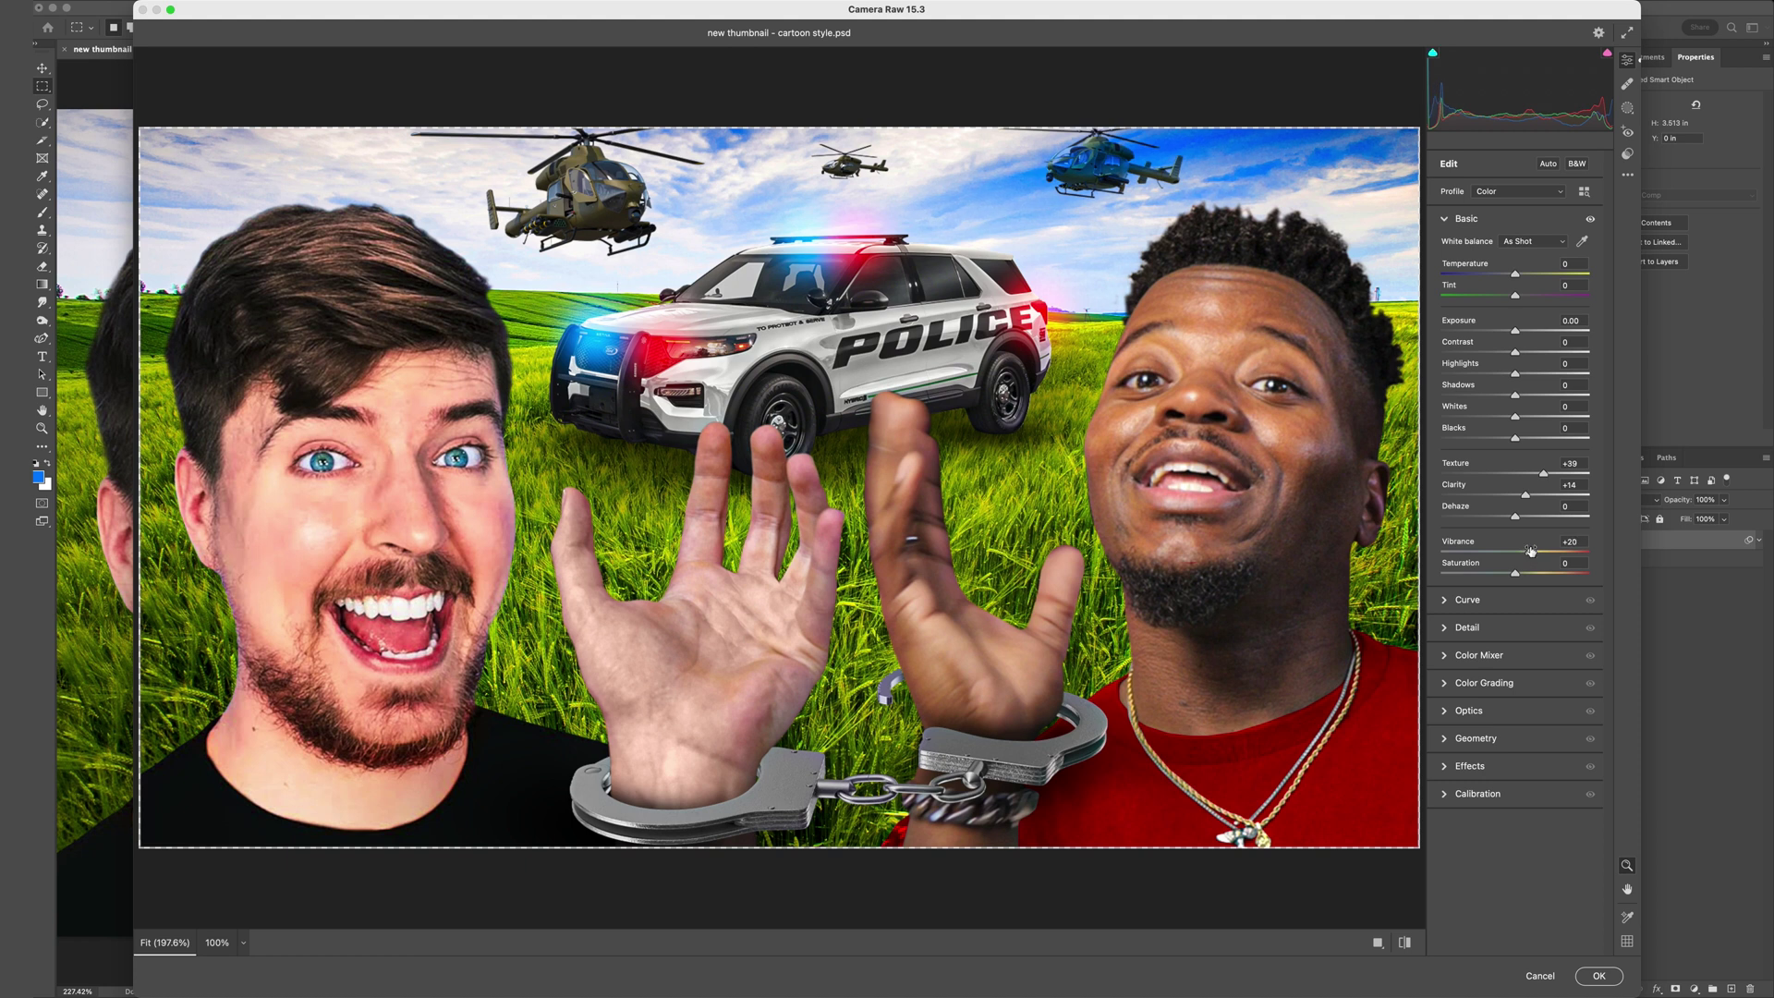
{"action": "left_click_drag", "start_coordinate": [1515, 574], "coordinate": [1522, 574]}
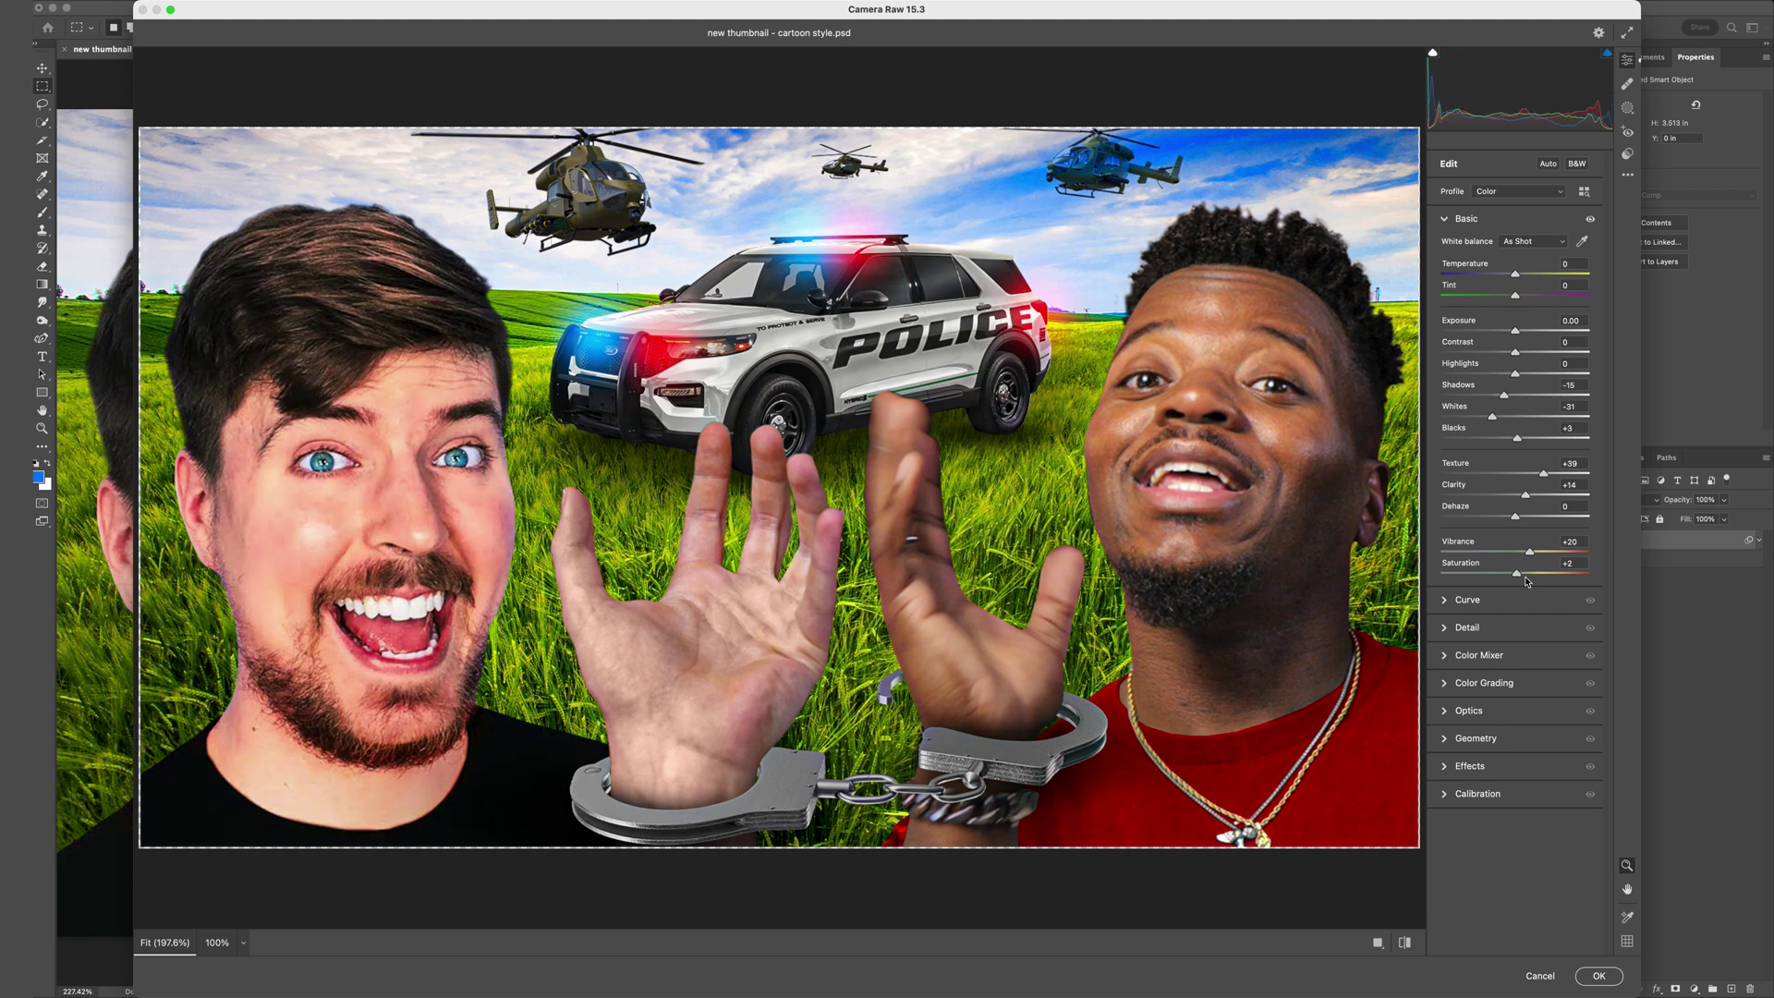
In the Color Mixer, use the Color adjustment mode, tweak the reds and set the aquas' hue to -100.
{"action": "left_click", "coordinate": [1447, 656]}
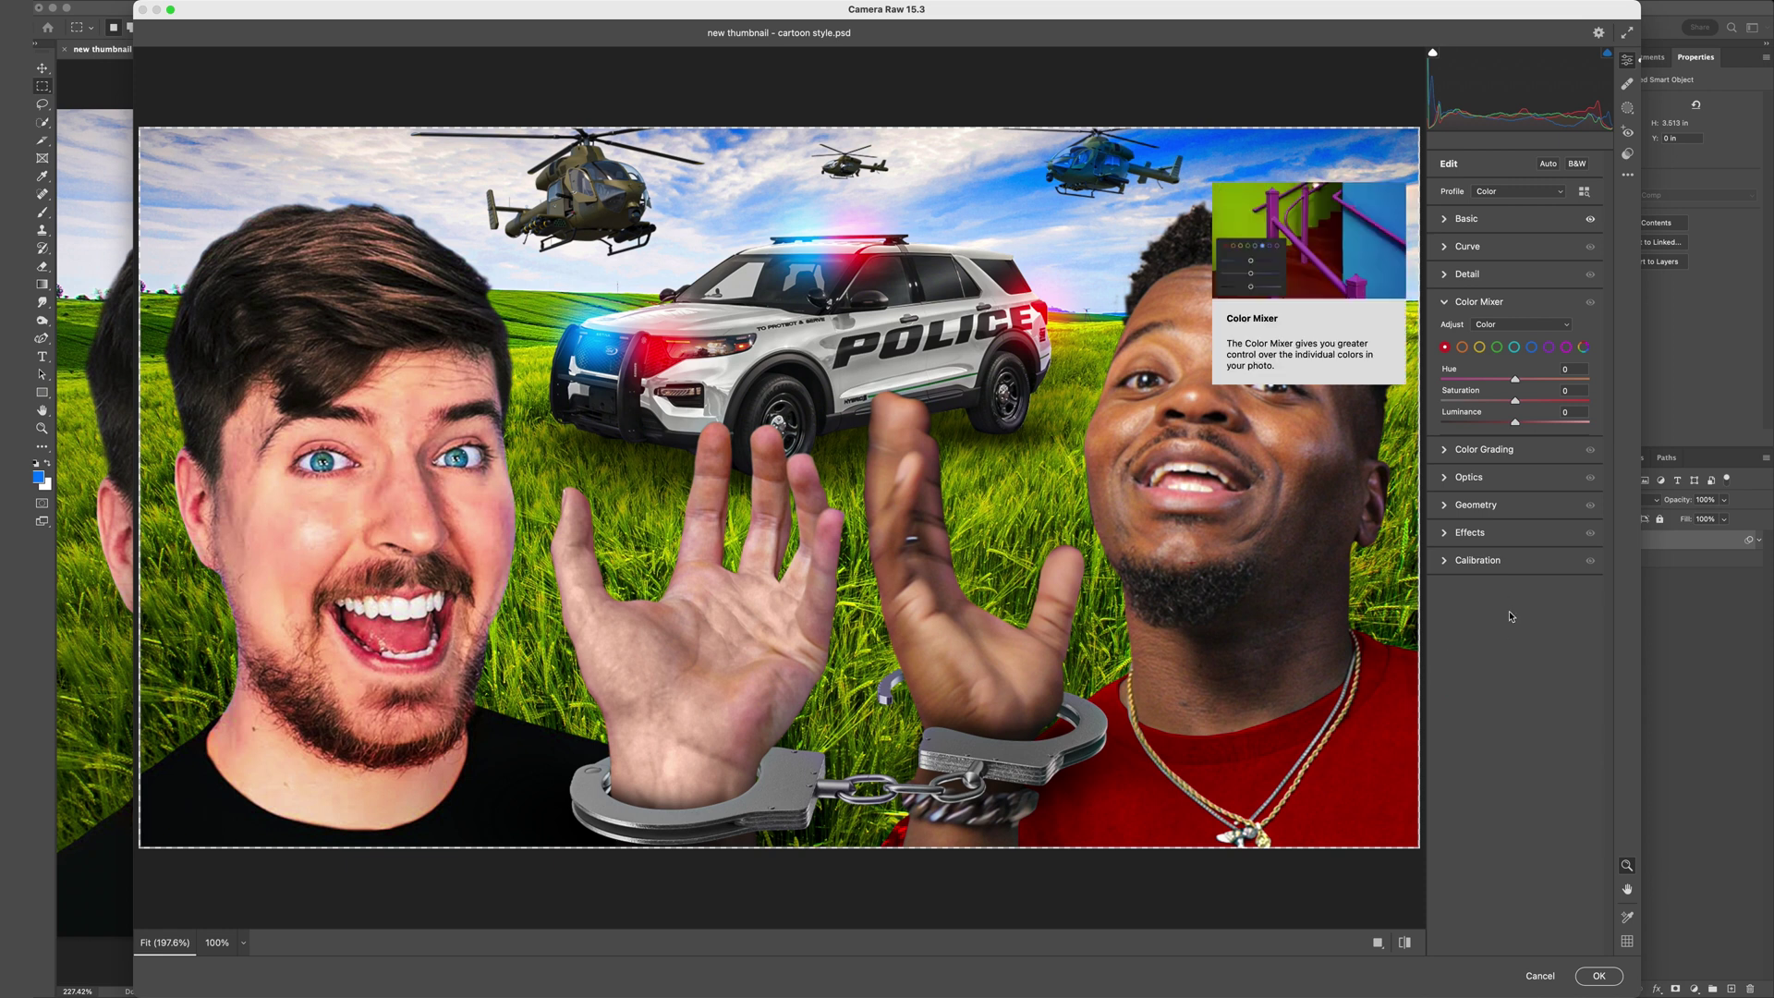
{"action": "left_click", "coordinate": [1497, 324]}
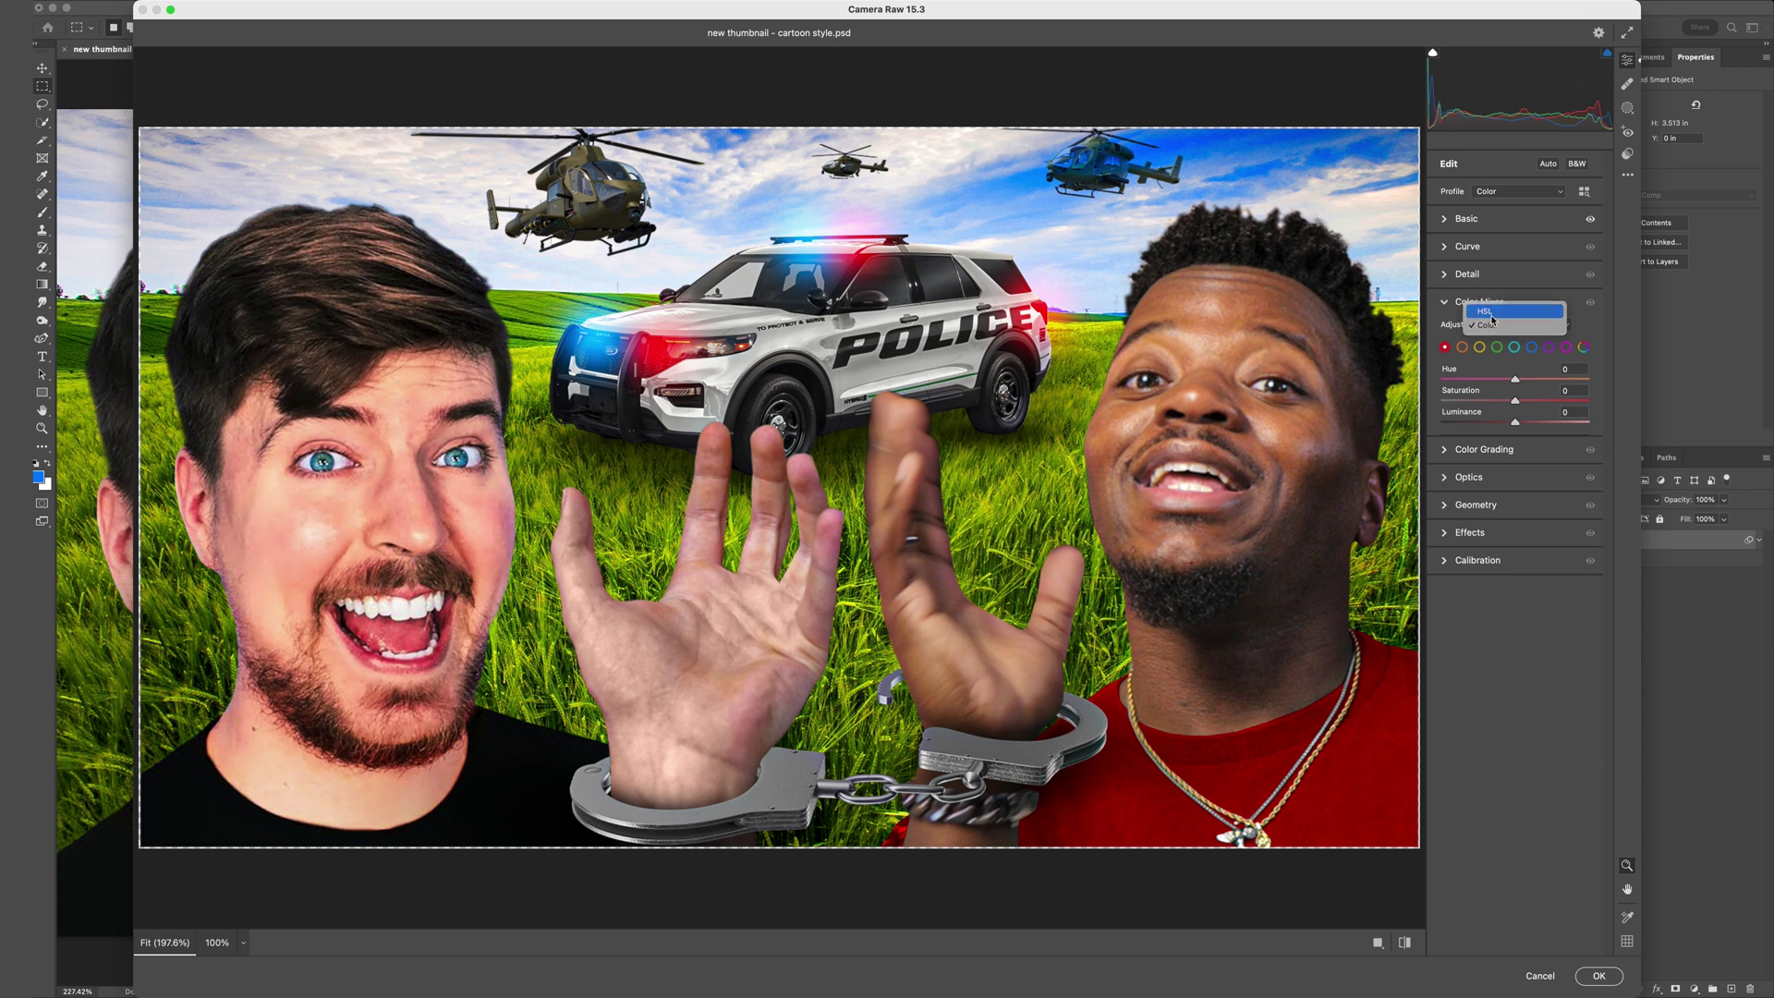
{"action": "left_click", "coordinate": [1493, 317]}
{"action": "left_click", "coordinate": [1495, 327]}
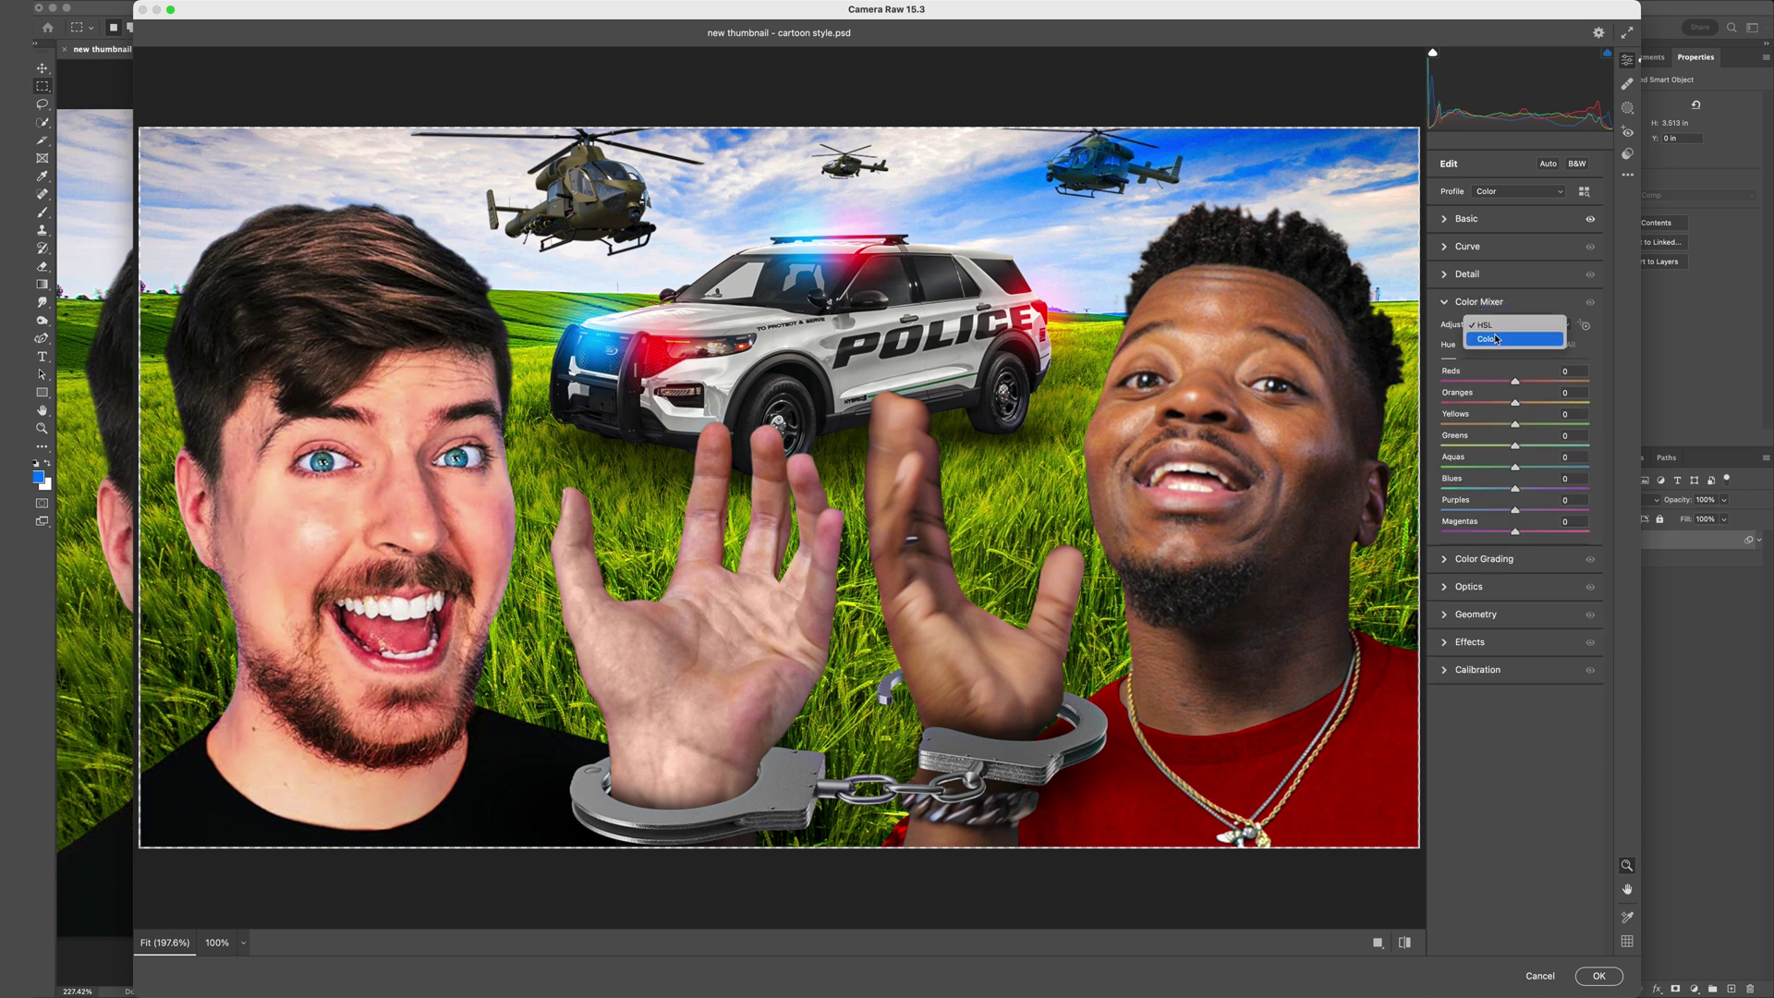
{"action": "left_click", "coordinate": [1497, 340]}
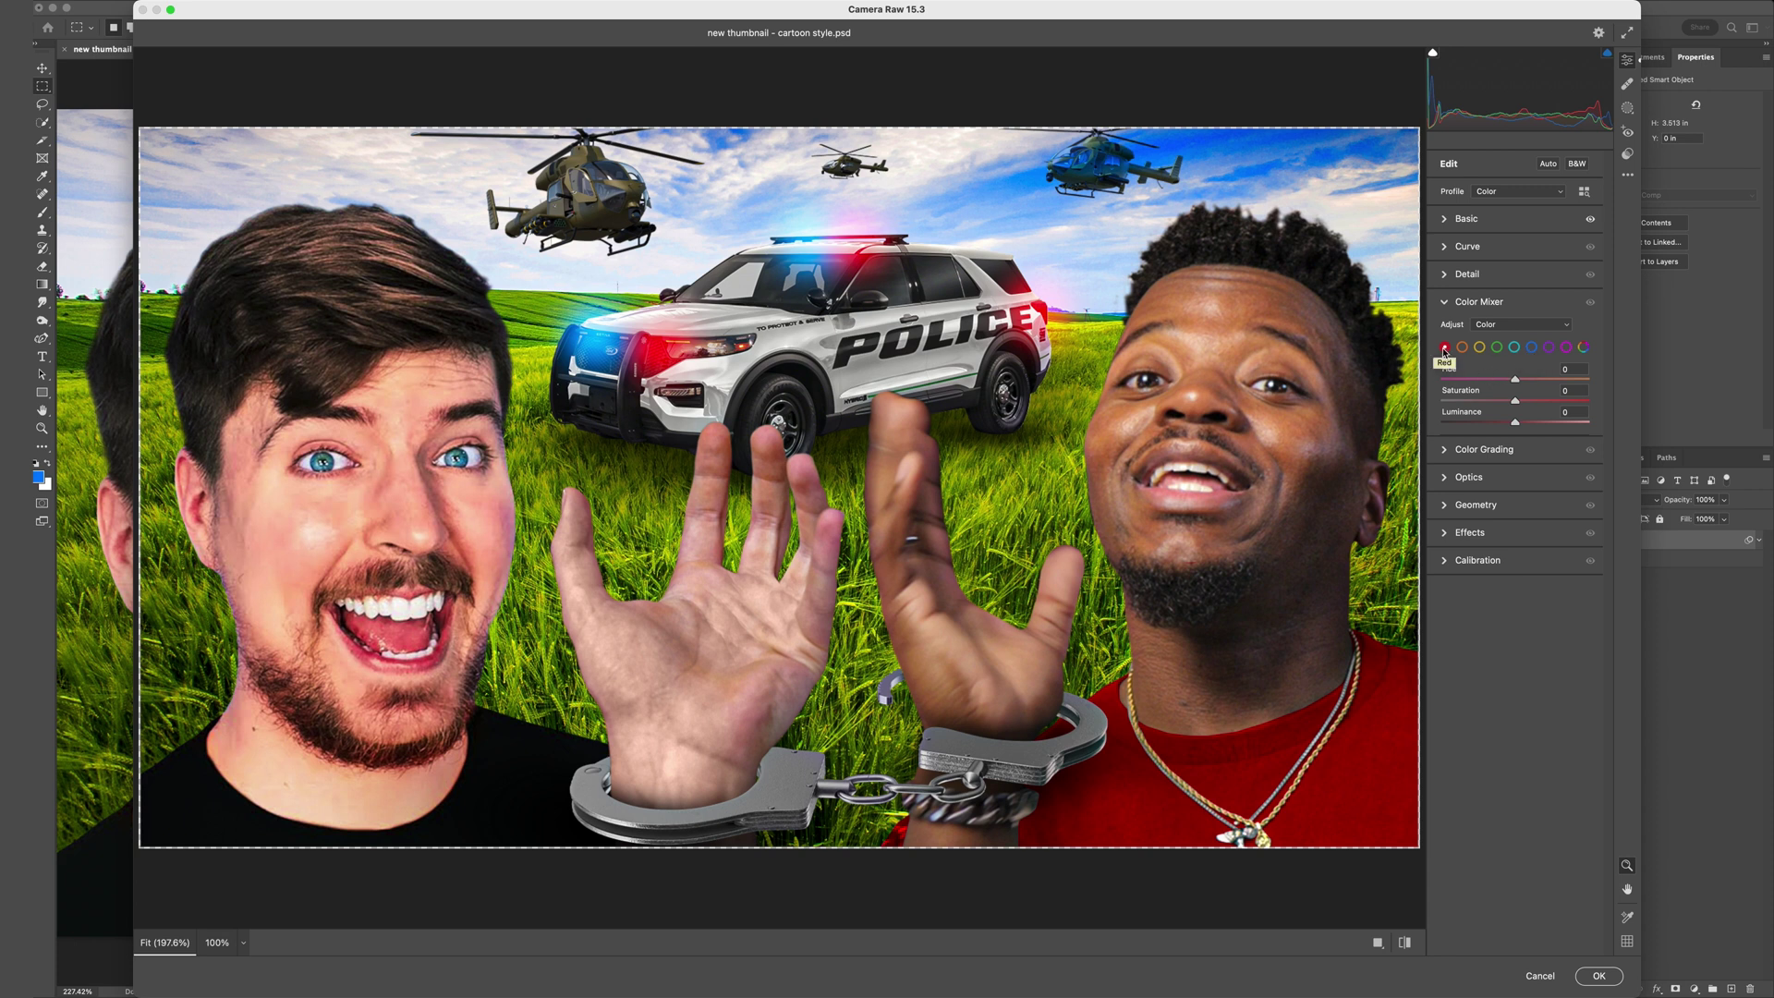
{"action": "mouse_move", "coordinate": [1516, 381]}
{"action": "left_mouse_down"}
{"action": "mouse_move", "coordinate": [1454, 386]}
{"action": "mouse_move", "coordinate": [1508, 388]}
{"action": "left_mouse_up"}
{"action": "mouse_move", "coordinate": [1515, 401]}
{"action": "left_mouse_down"}
{"action": "mouse_move", "coordinate": [1463, 425]}
{"action": "mouse_move", "coordinate": [1556, 424]}
{"action": "mouse_move", "coordinate": [1523, 422]}
{"action": "left_mouse_up"}
{"action": "left_click", "coordinate": [1515, 347]}
{"action": "left_click_drag", "start_coordinate": [1515, 381], "coordinate": [1423, 377]}
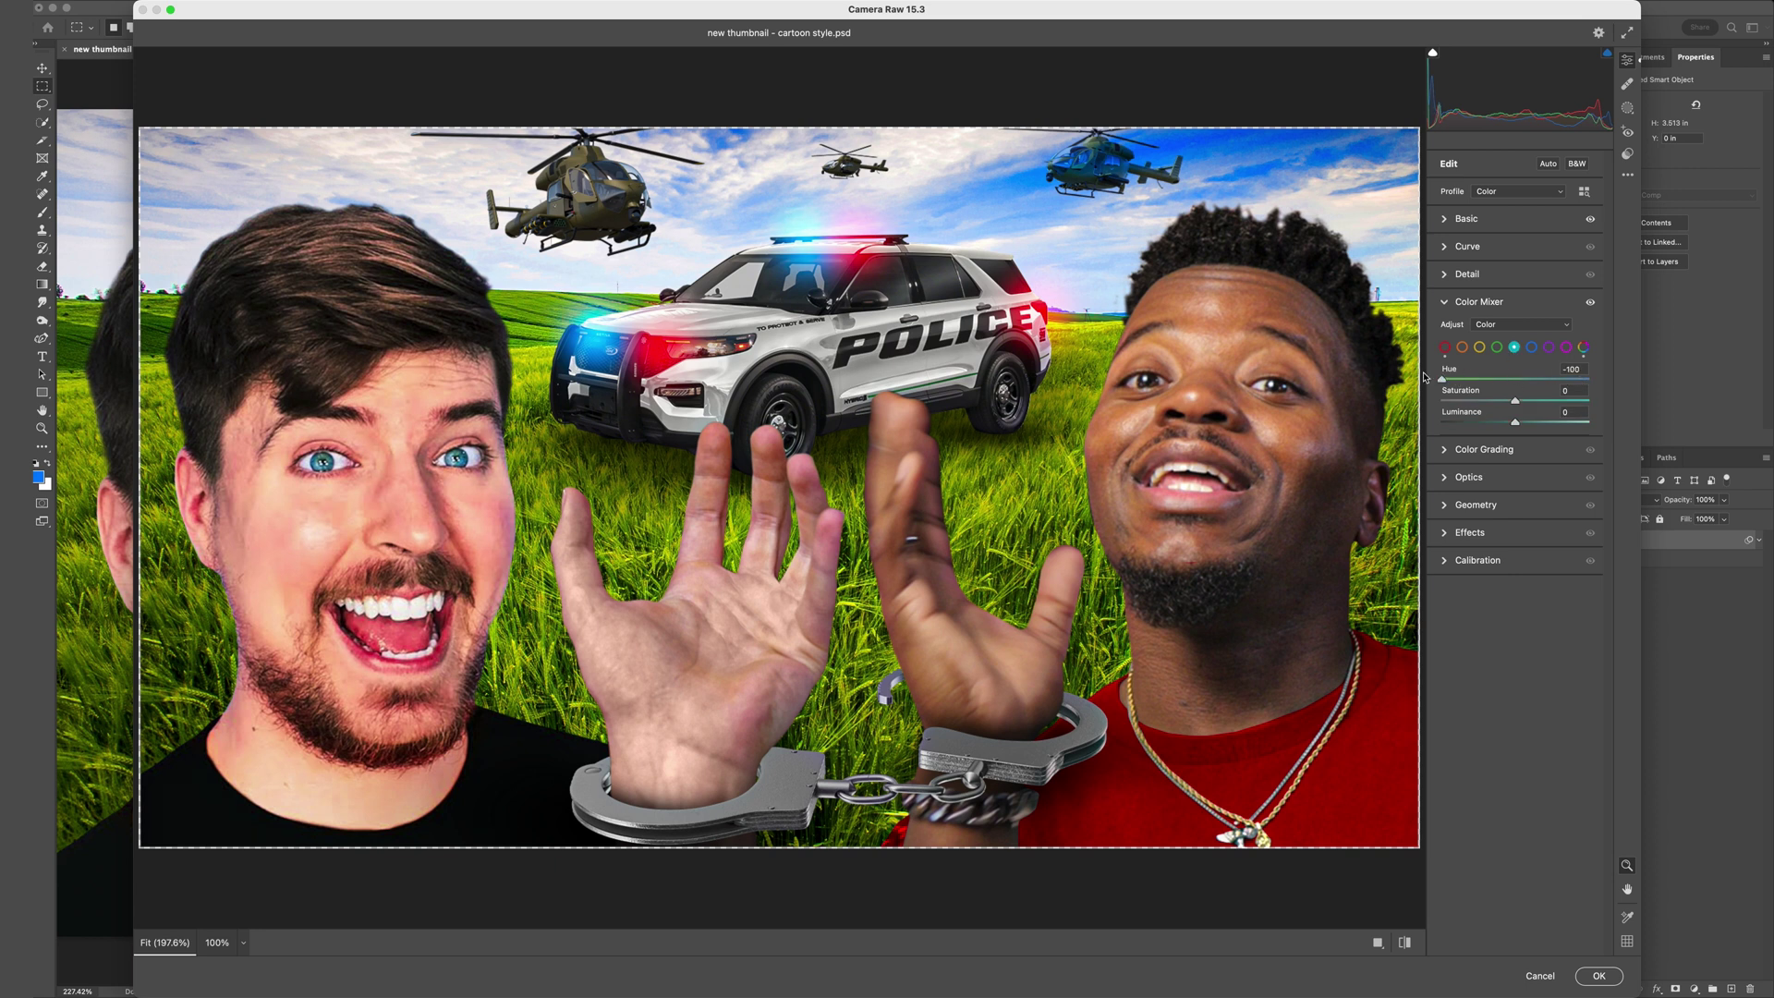
Set the blues to hue -18, saturation +13 and luminance -7, compare with and without the Color Mixer and Basic edits, and apply the filter.
{"action": "left_click", "coordinate": [1590, 302]}
{"action": "left_click", "coordinate": [1591, 303]}
{"action": "left_click", "coordinate": [1590, 302]}
{"action": "left_click", "coordinate": [1590, 302]}
{"action": "left_click", "coordinate": [1590, 303]}
{"action": "left_click", "coordinate": [1590, 302]}
{"action": "left_click", "coordinate": [1590, 220]}
{"action": "left_click", "coordinate": [1591, 222]}
{"action": "left_click", "coordinate": [1591, 222]}
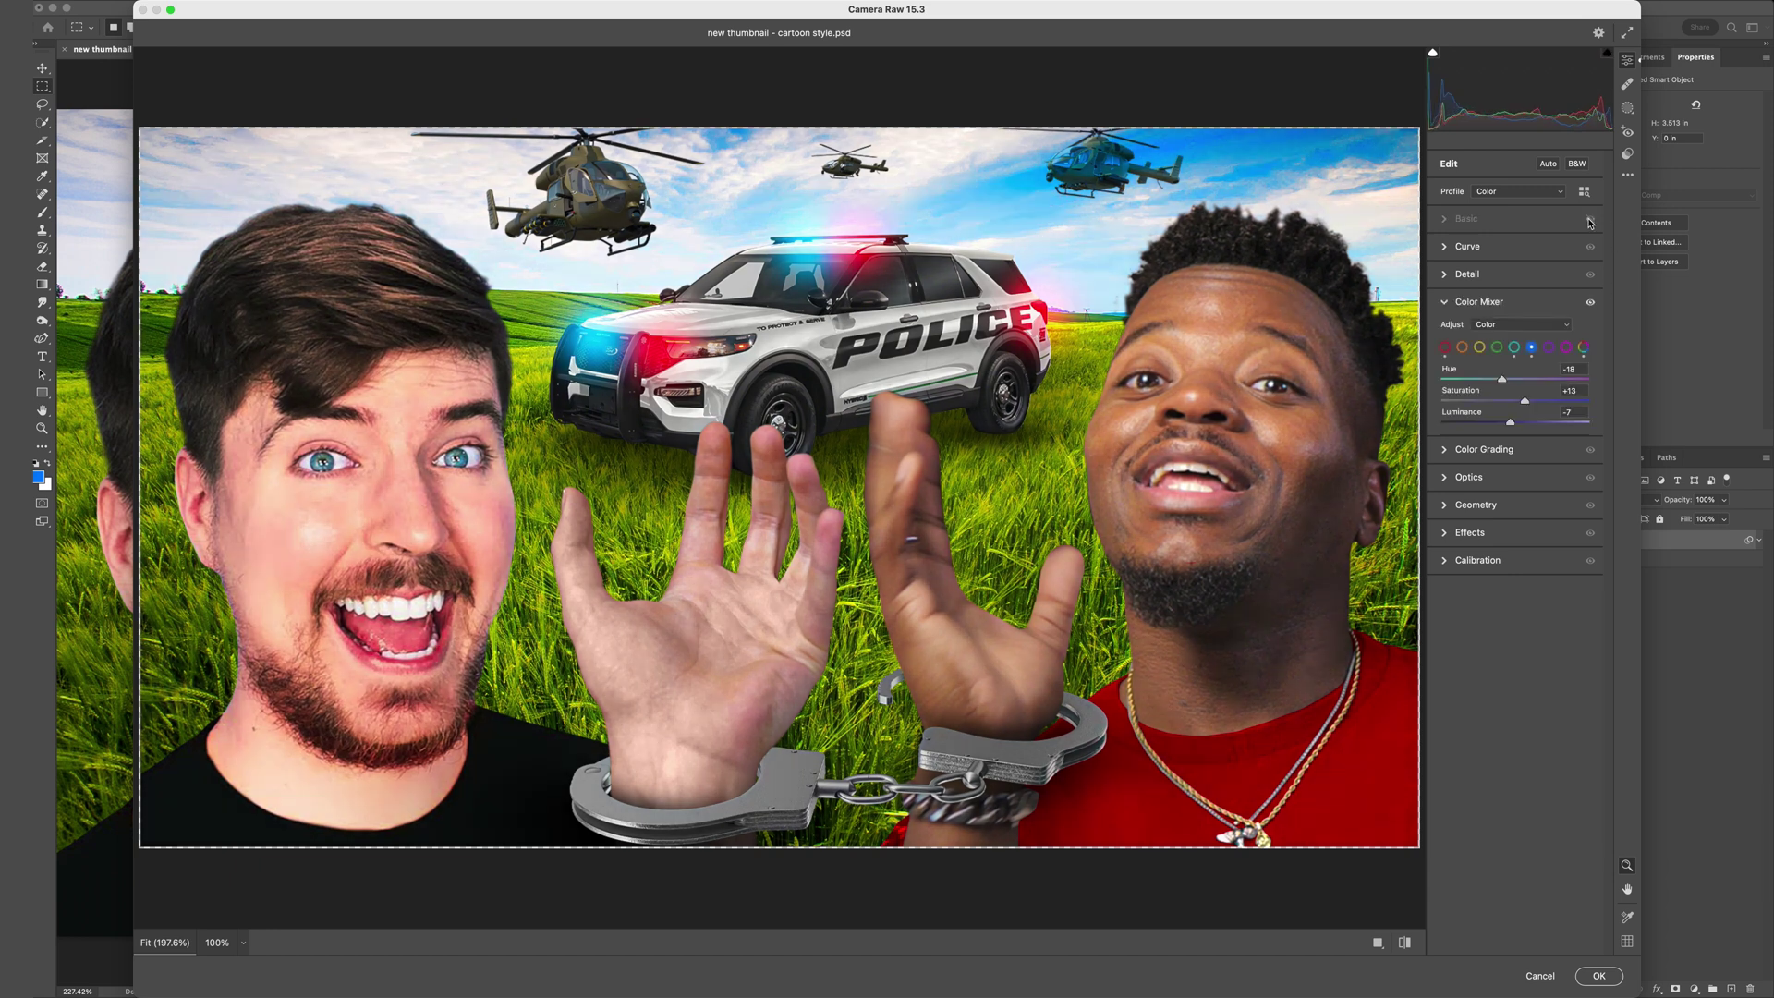
{"action": "left_click", "coordinate": [1599, 976]}
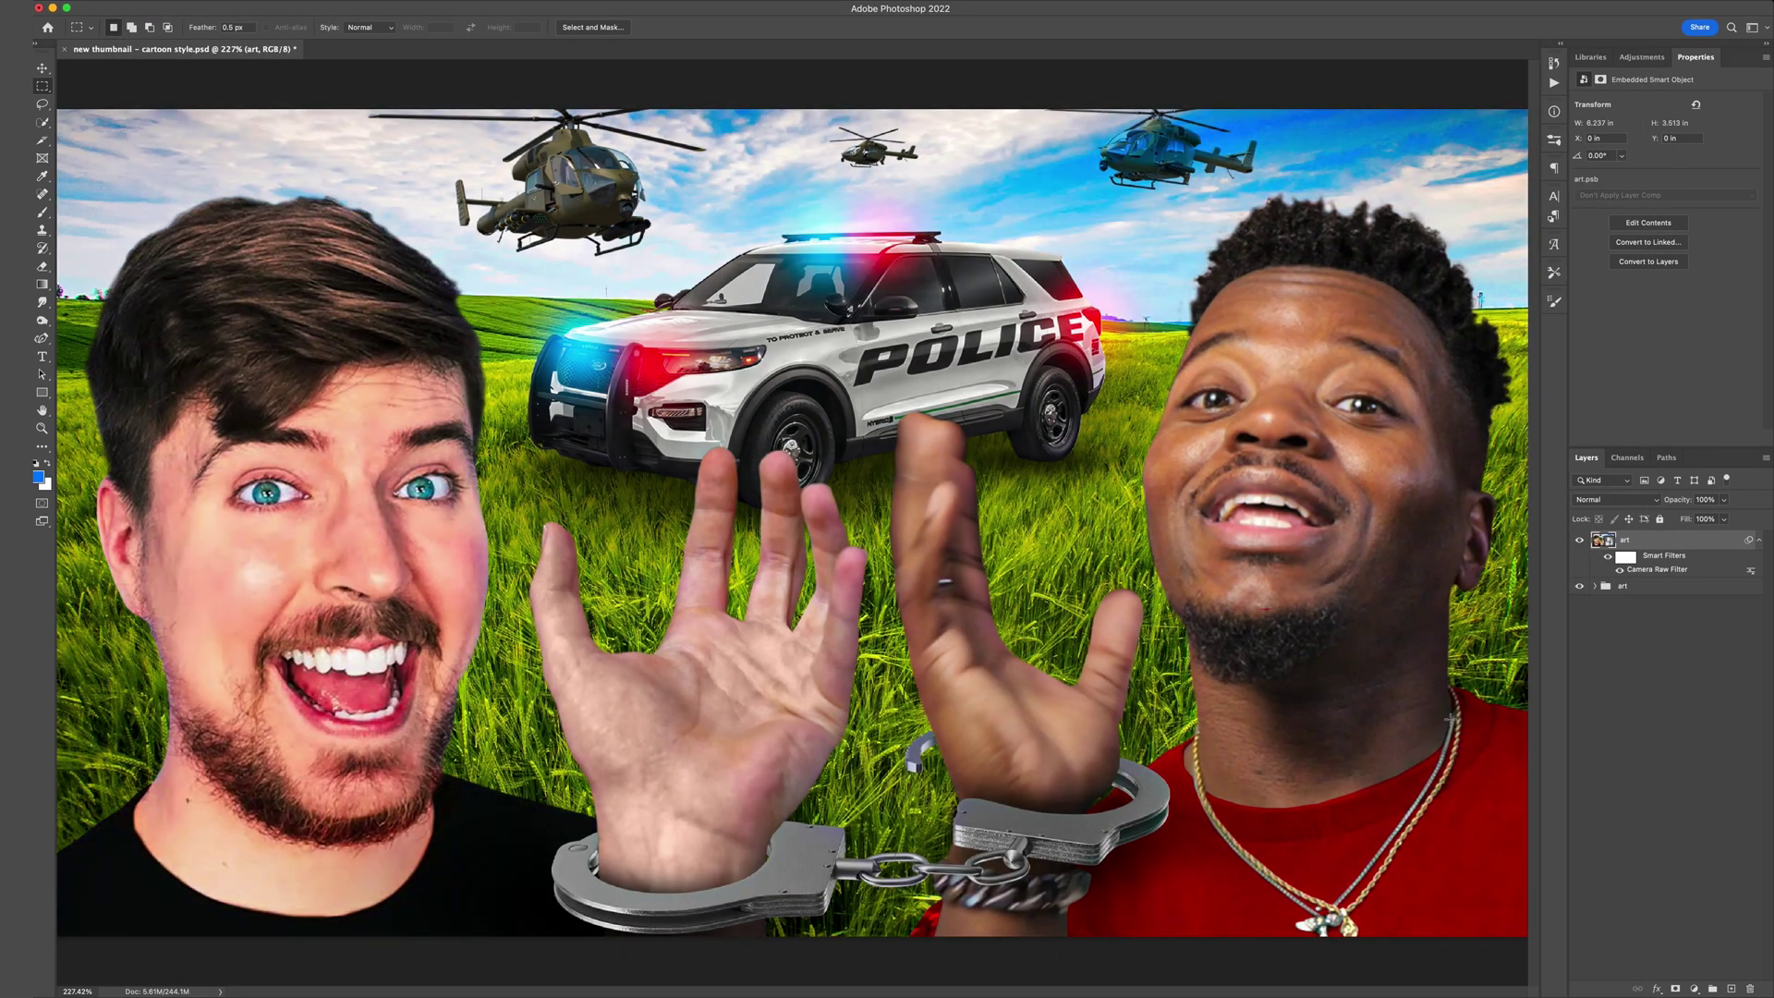
Compare the whole thumbnail at 100% size with and without the filtered art layer.
{"action": "key", "text": "super+1"}
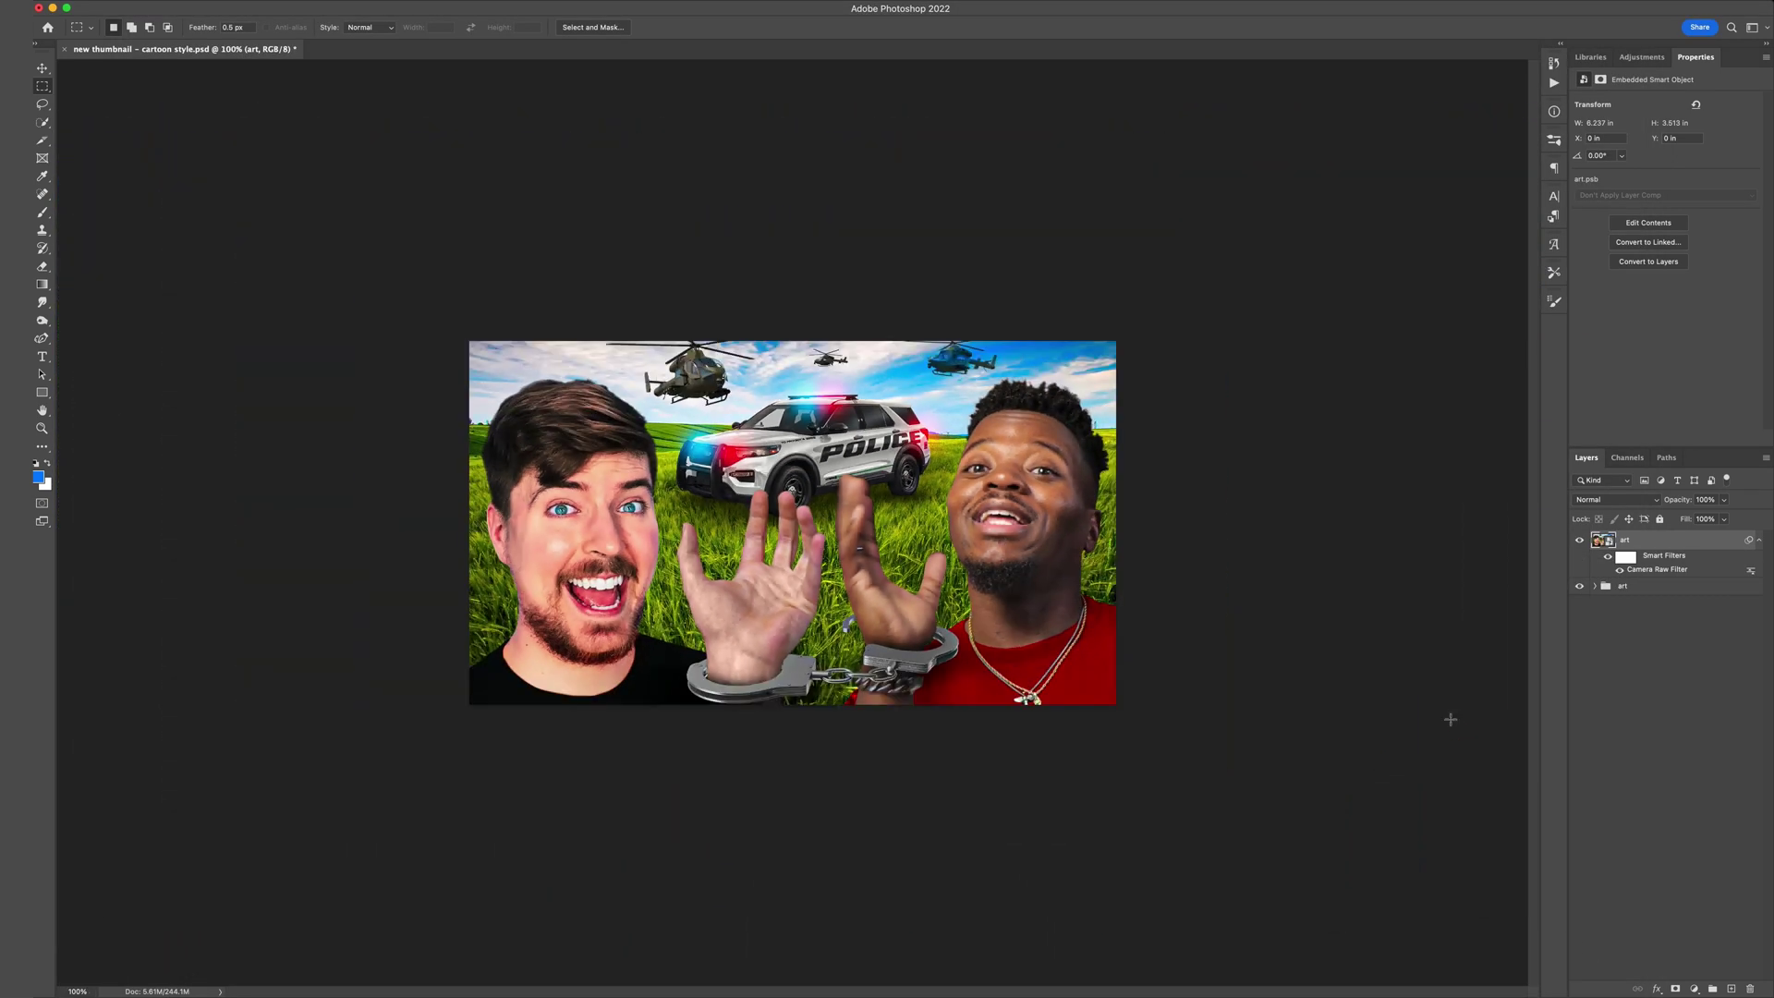
{"action": "left_click", "coordinate": [1580, 542]}
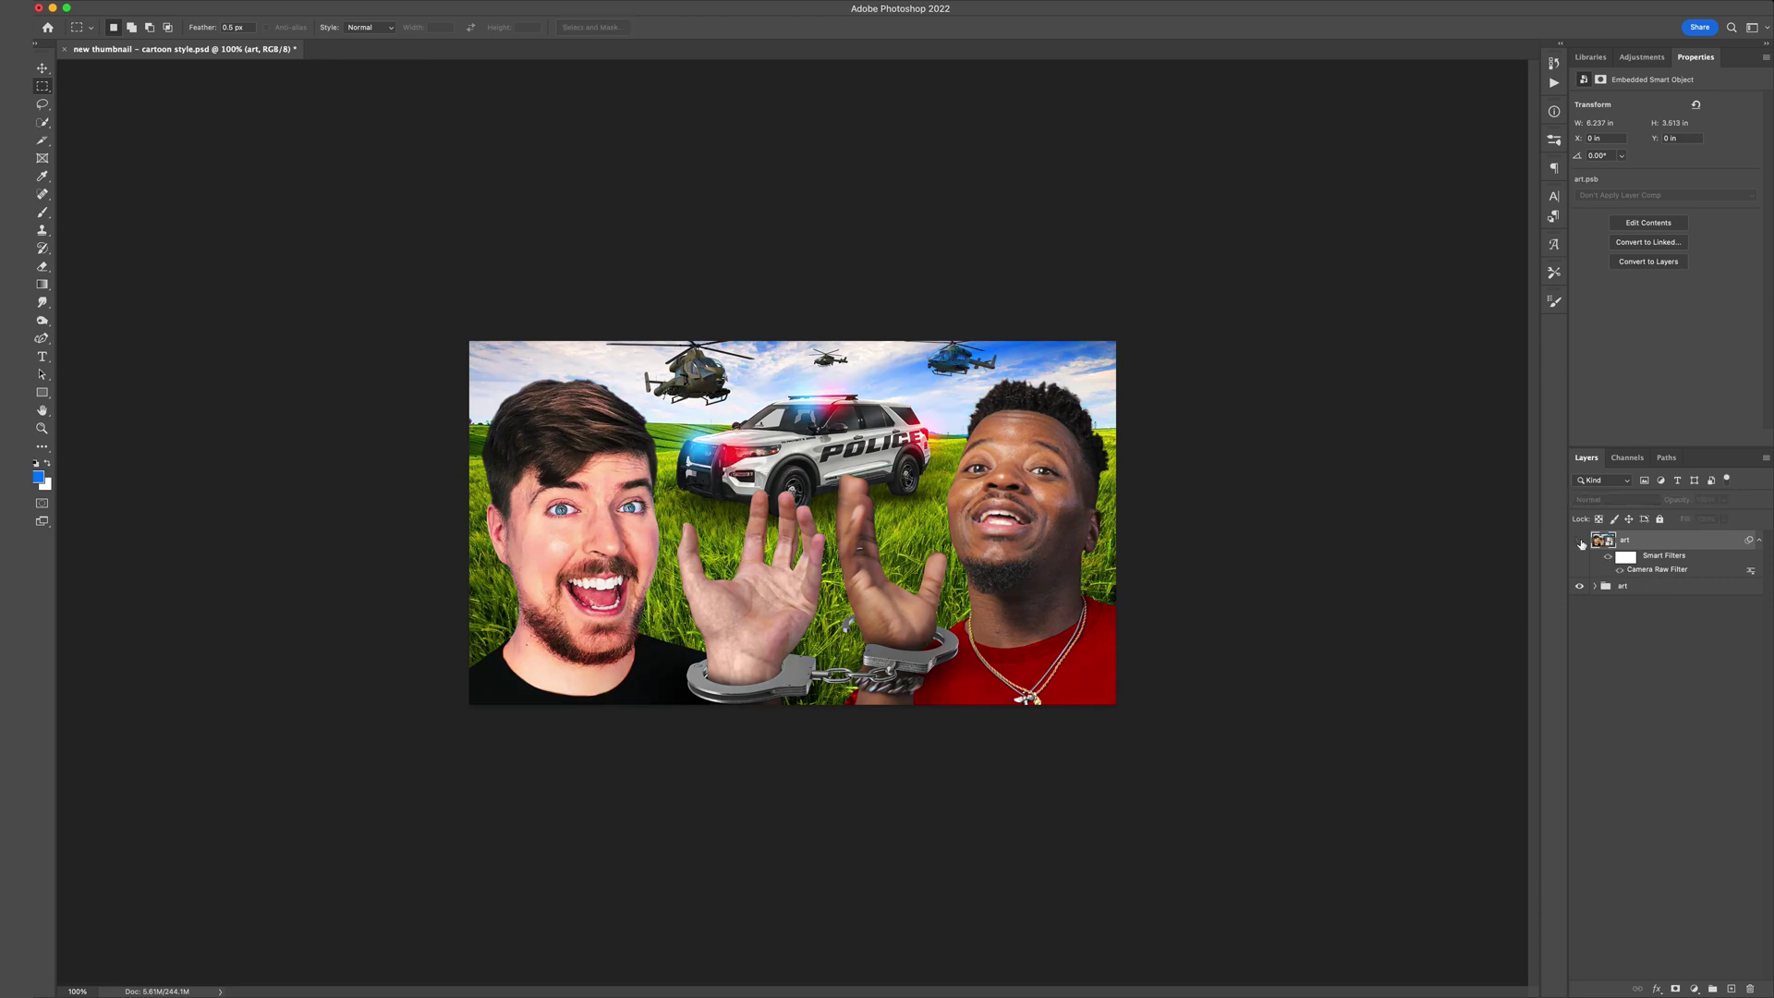
{"action": "left_click", "coordinate": [1580, 541]}
{"action": "left_click", "coordinate": [1581, 542]}
{"action": "left_click", "coordinate": [1580, 542]}
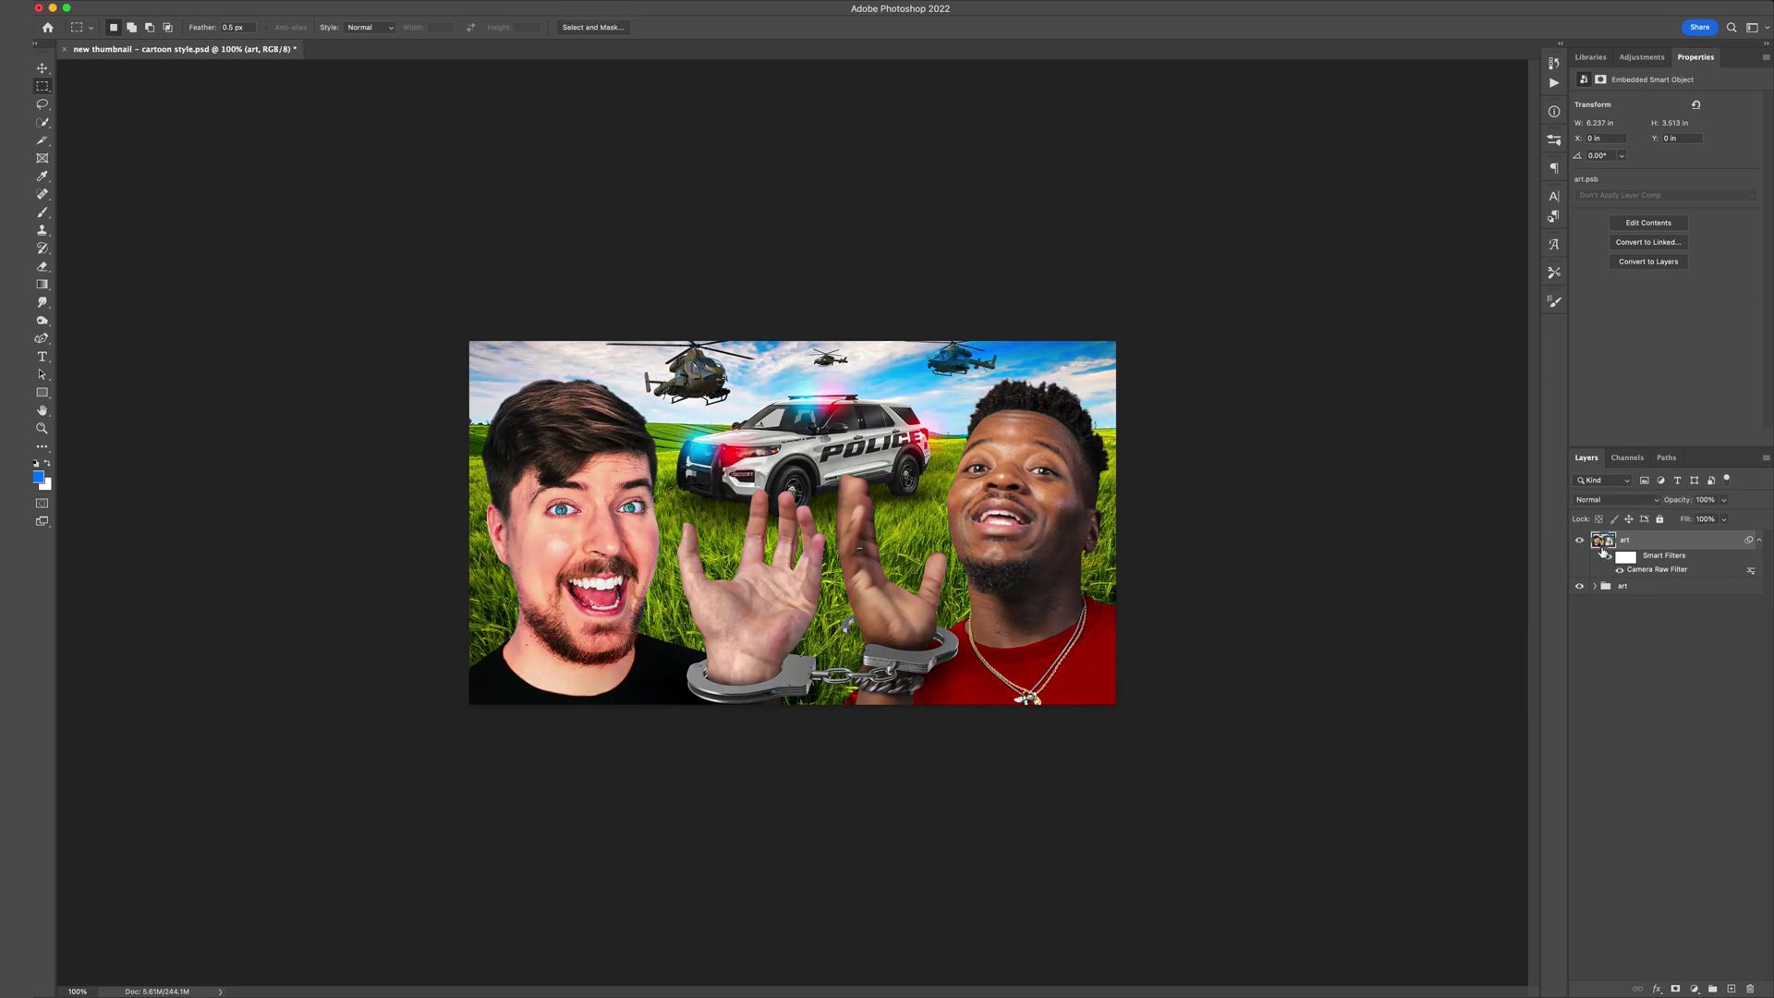
{"action": "key", "text": "super+0"}
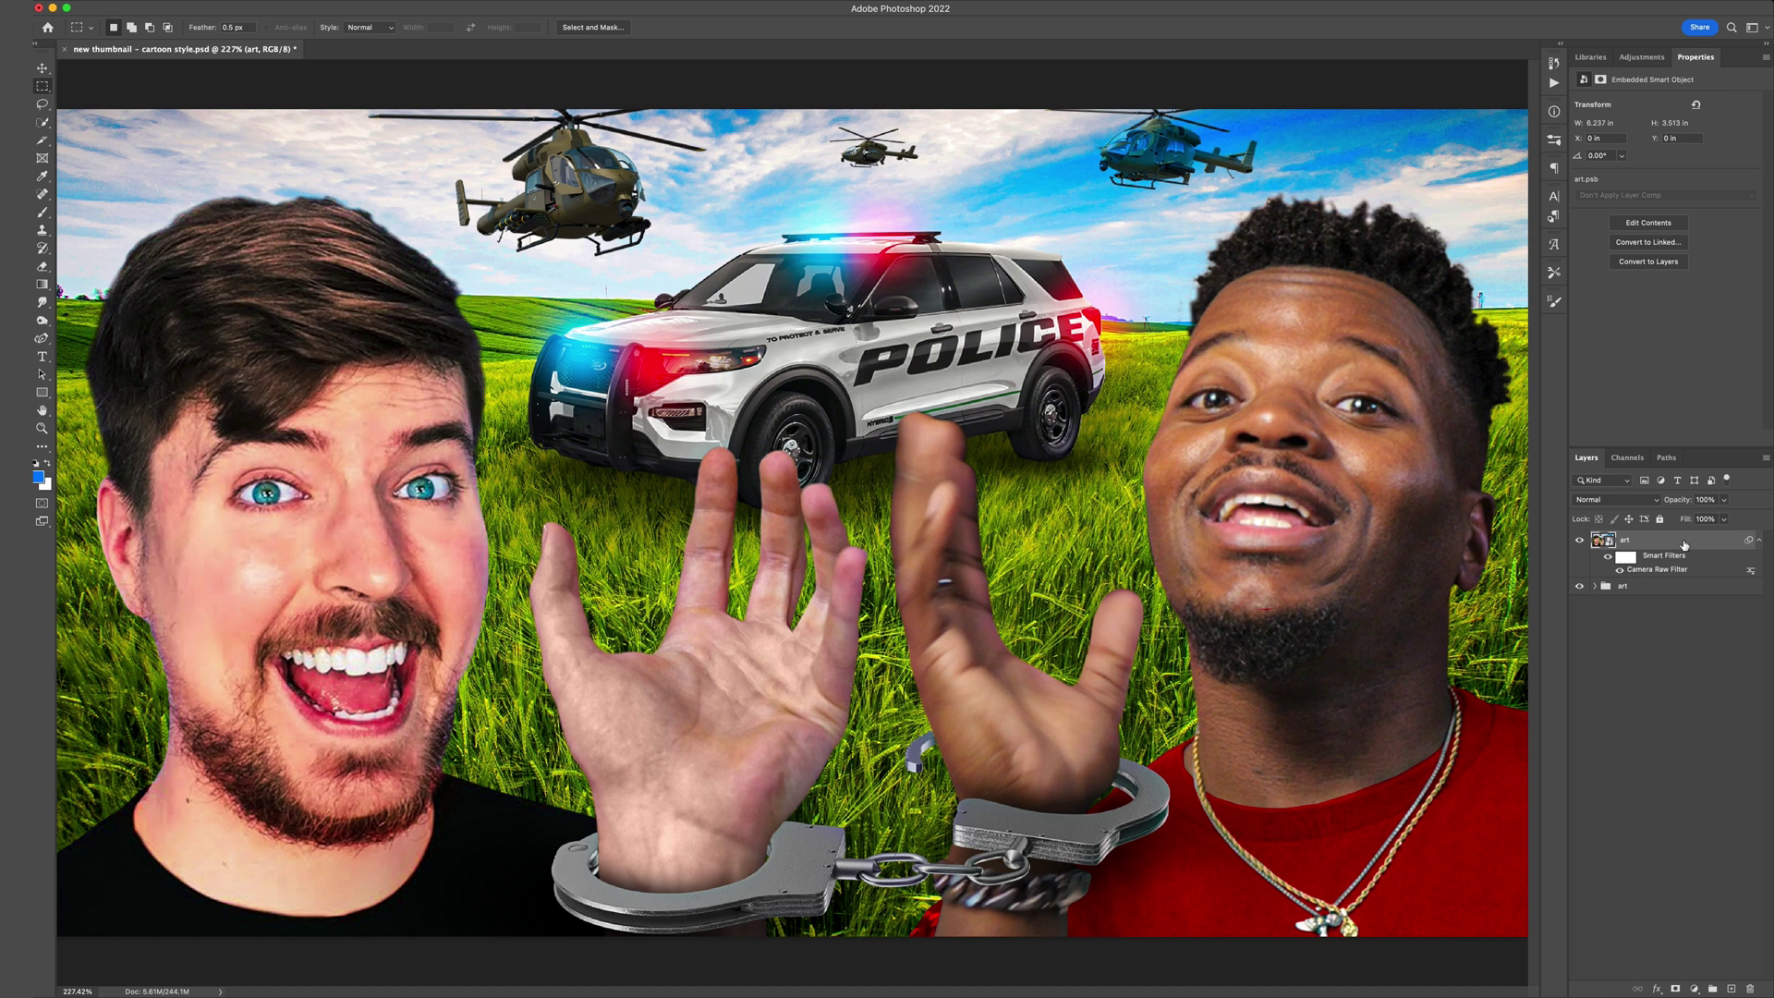
Create a smart object copy of the graded art named art2 and set its Camera Raw Noise Reduction to 77.
{"action": "double_click", "coordinate": [1664, 569]}
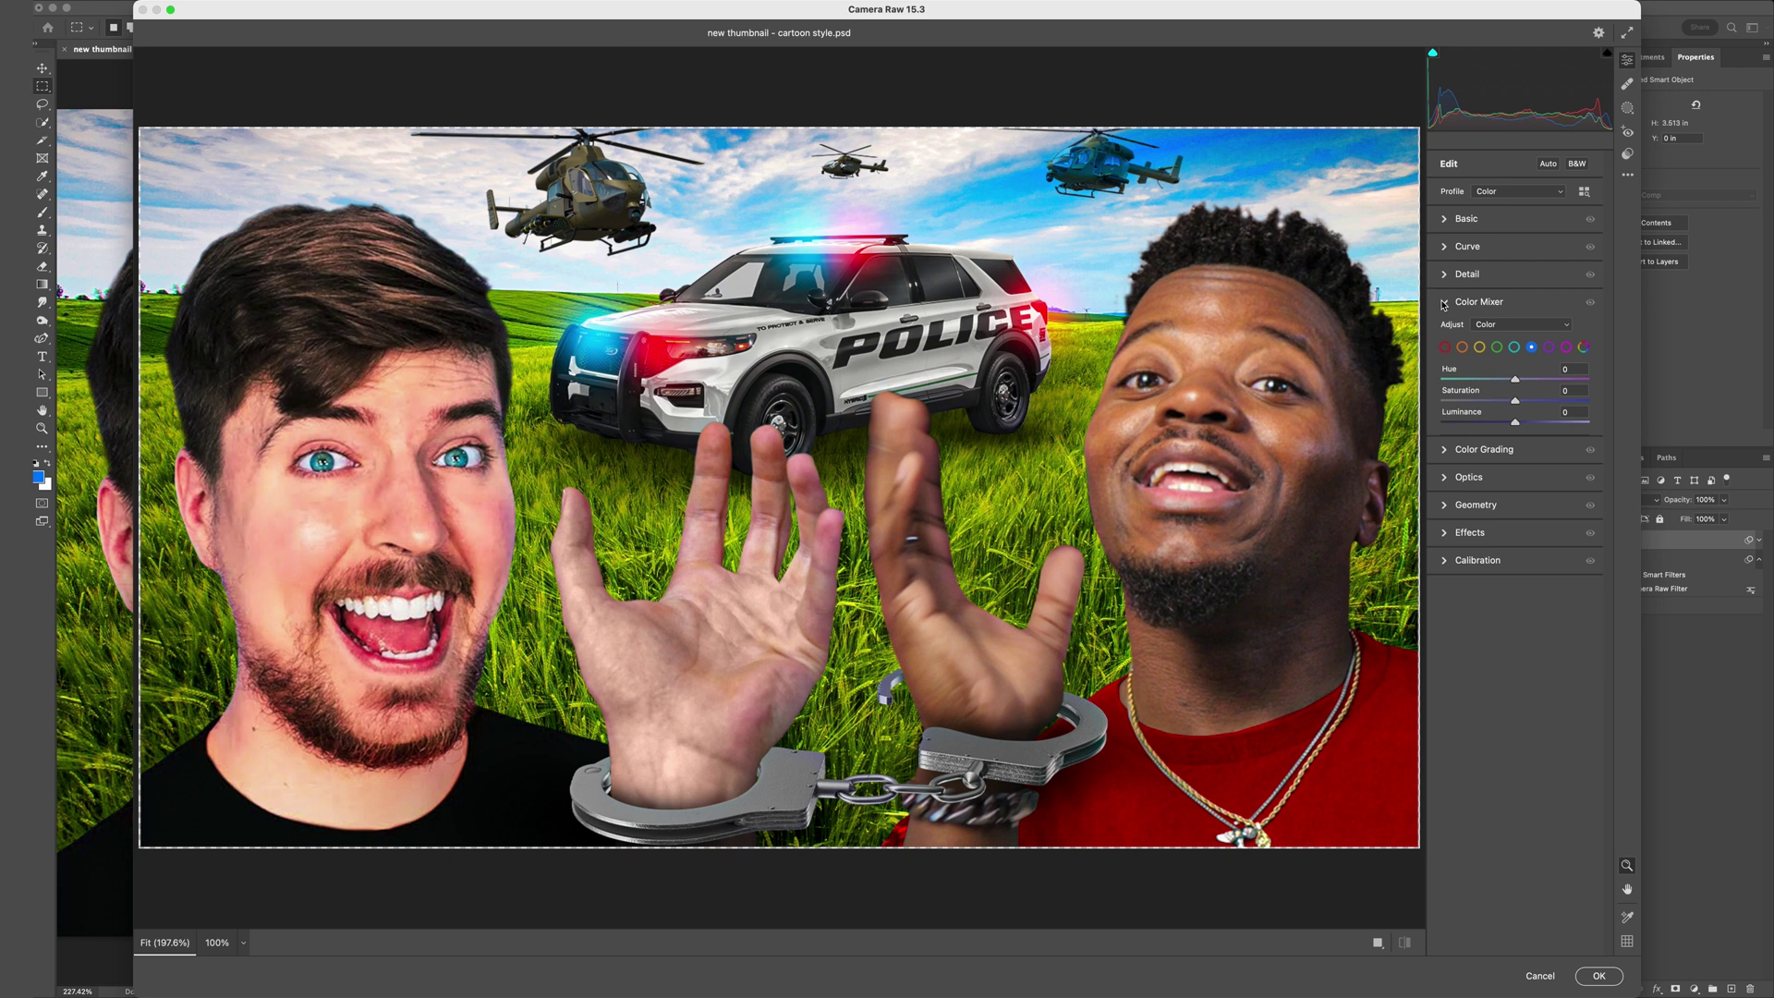
{"action": "left_click", "coordinate": [1457, 303]}
{"action": "left_click", "coordinate": [1445, 274]}
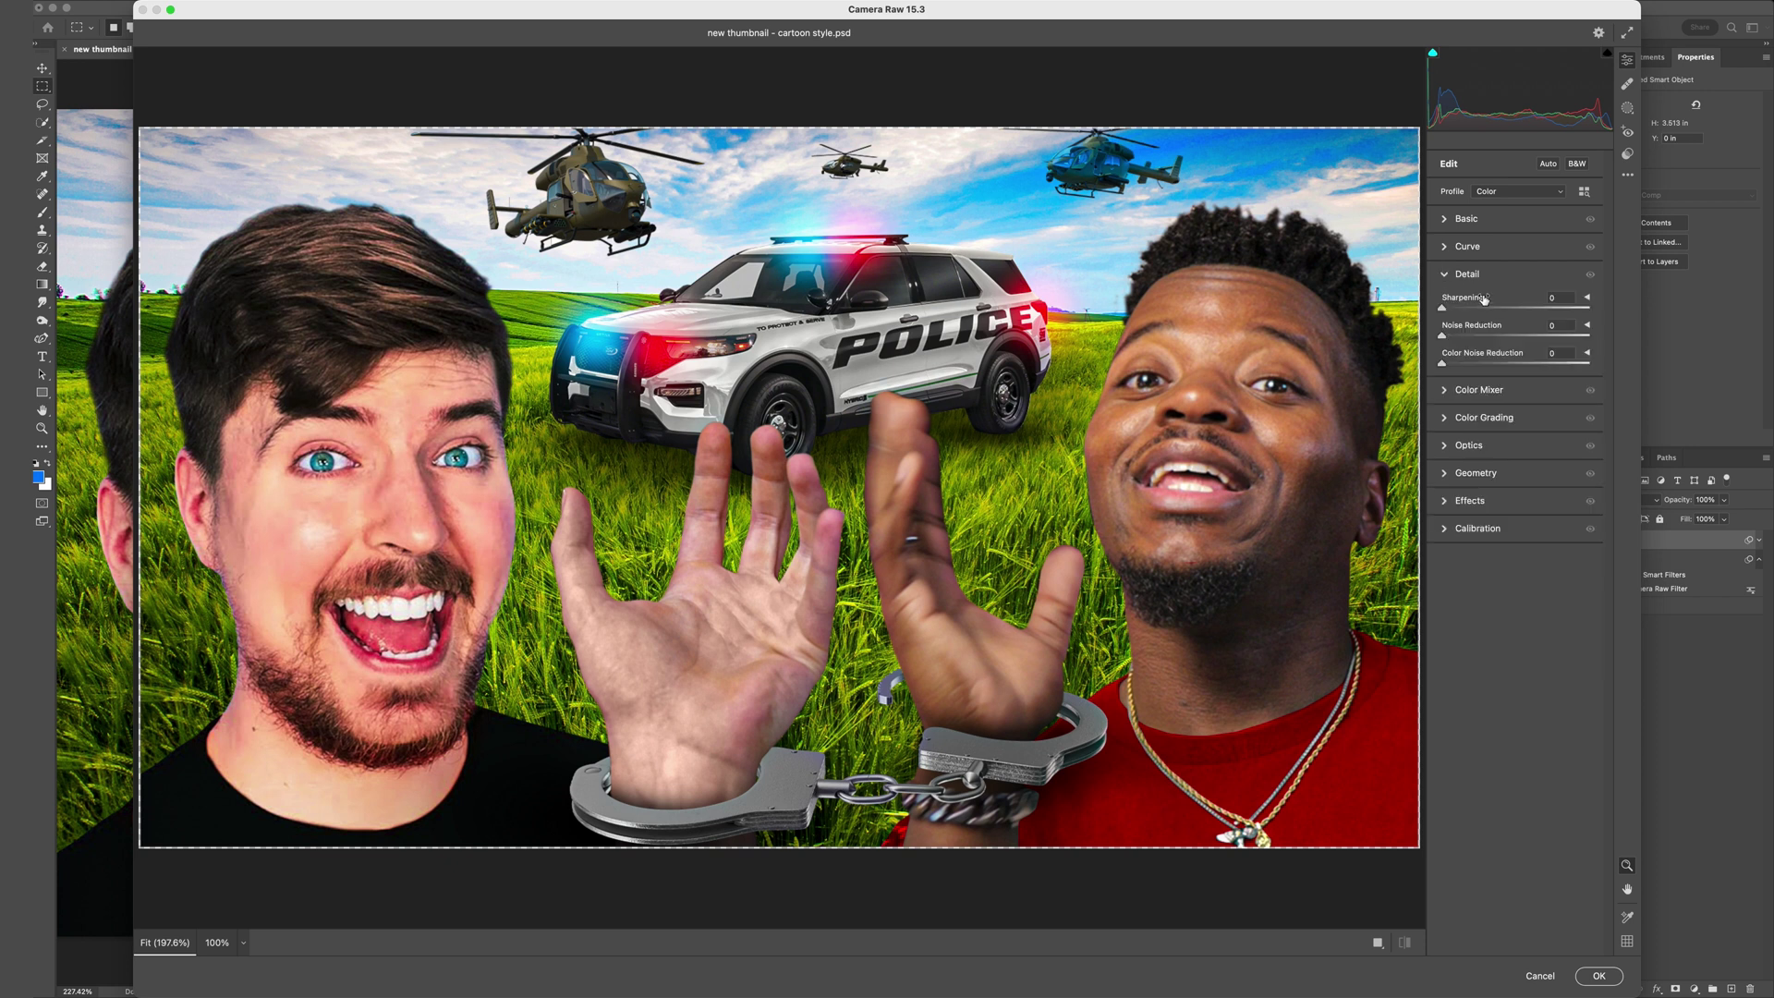
{"action": "mouse_move", "coordinate": [1443, 310]}
{"action": "left_mouse_down"}
{"action": "mouse_move", "coordinate": [1608, 316]}
{"action": "mouse_move", "coordinate": [1467, 314]}
{"action": "mouse_move", "coordinate": [1465, 338]}
{"action": "mouse_move", "coordinate": [1539, 337]}
{"action": "mouse_move", "coordinate": [1433, 337]}
{"action": "mouse_move", "coordinate": [1605, 339]}
{"action": "mouse_move", "coordinate": [1435, 335]}
{"action": "left_mouse_up"}
{"action": "left_click_drag", "start_coordinate": [1442, 334], "coordinate": [1556, 334]}
{"action": "key", "text": "alt"}
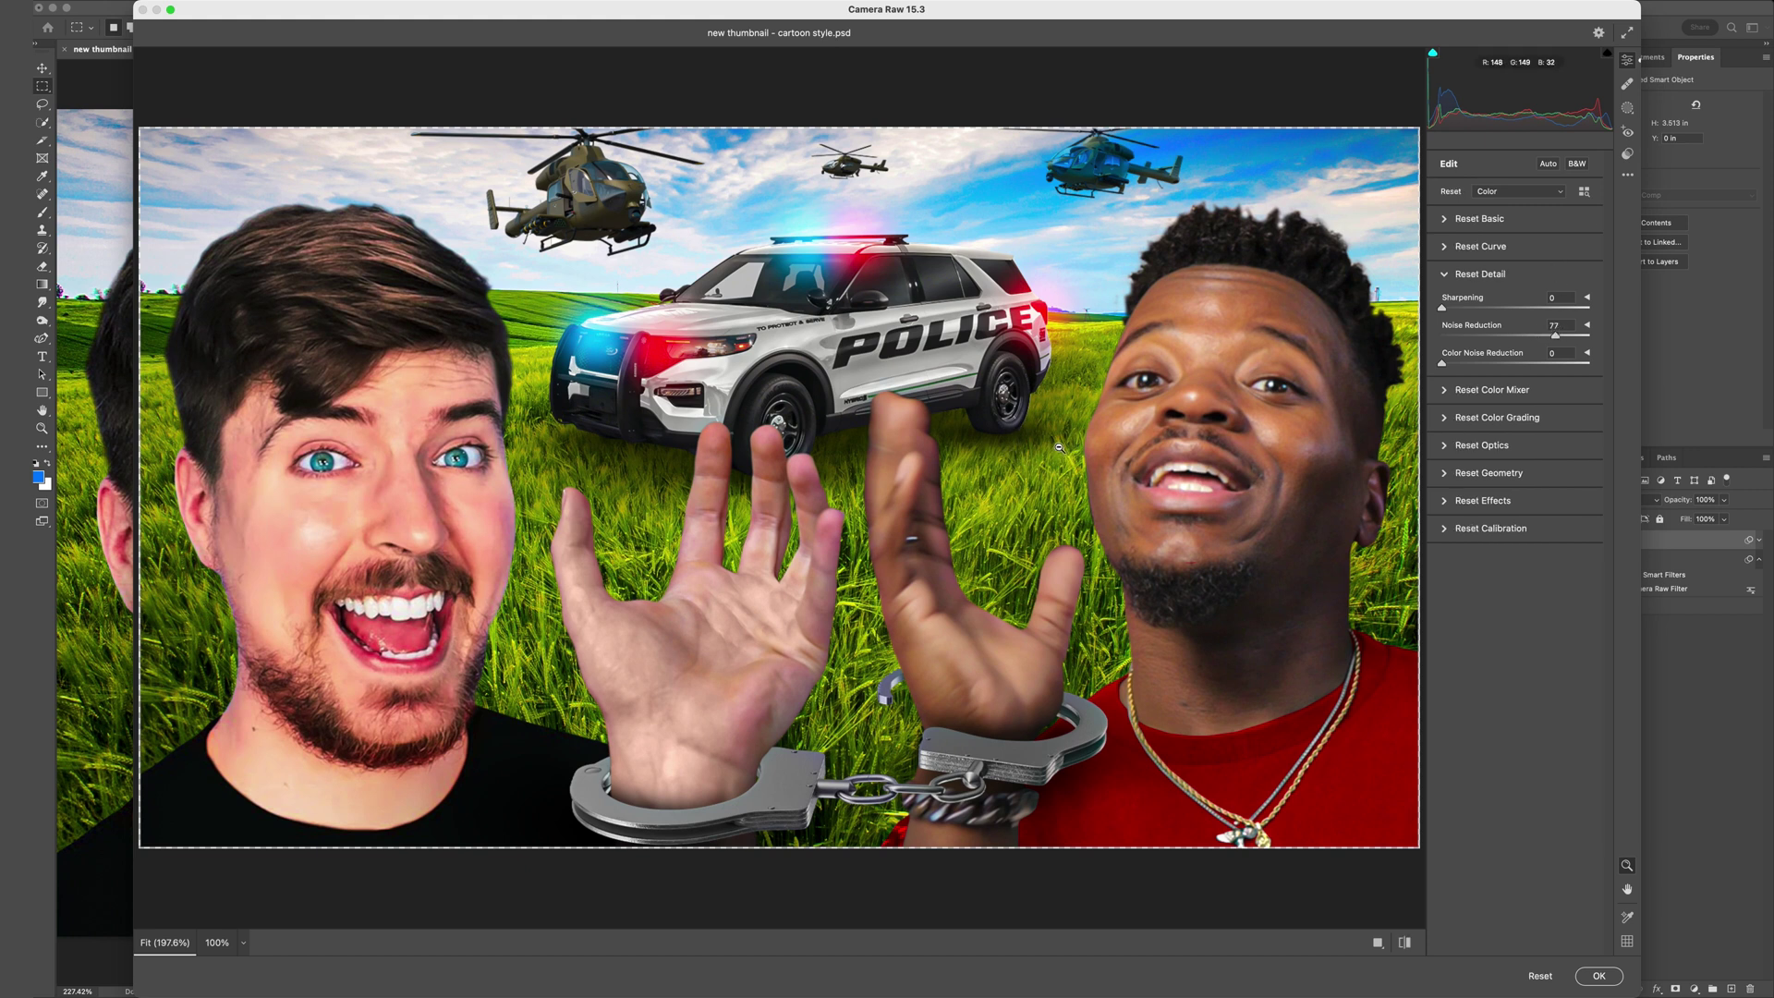
Compare an enlarged view with and without the Detail smoothing, and apply the filter to art2.
{"action": "left_click", "coordinate": [1054, 449]}
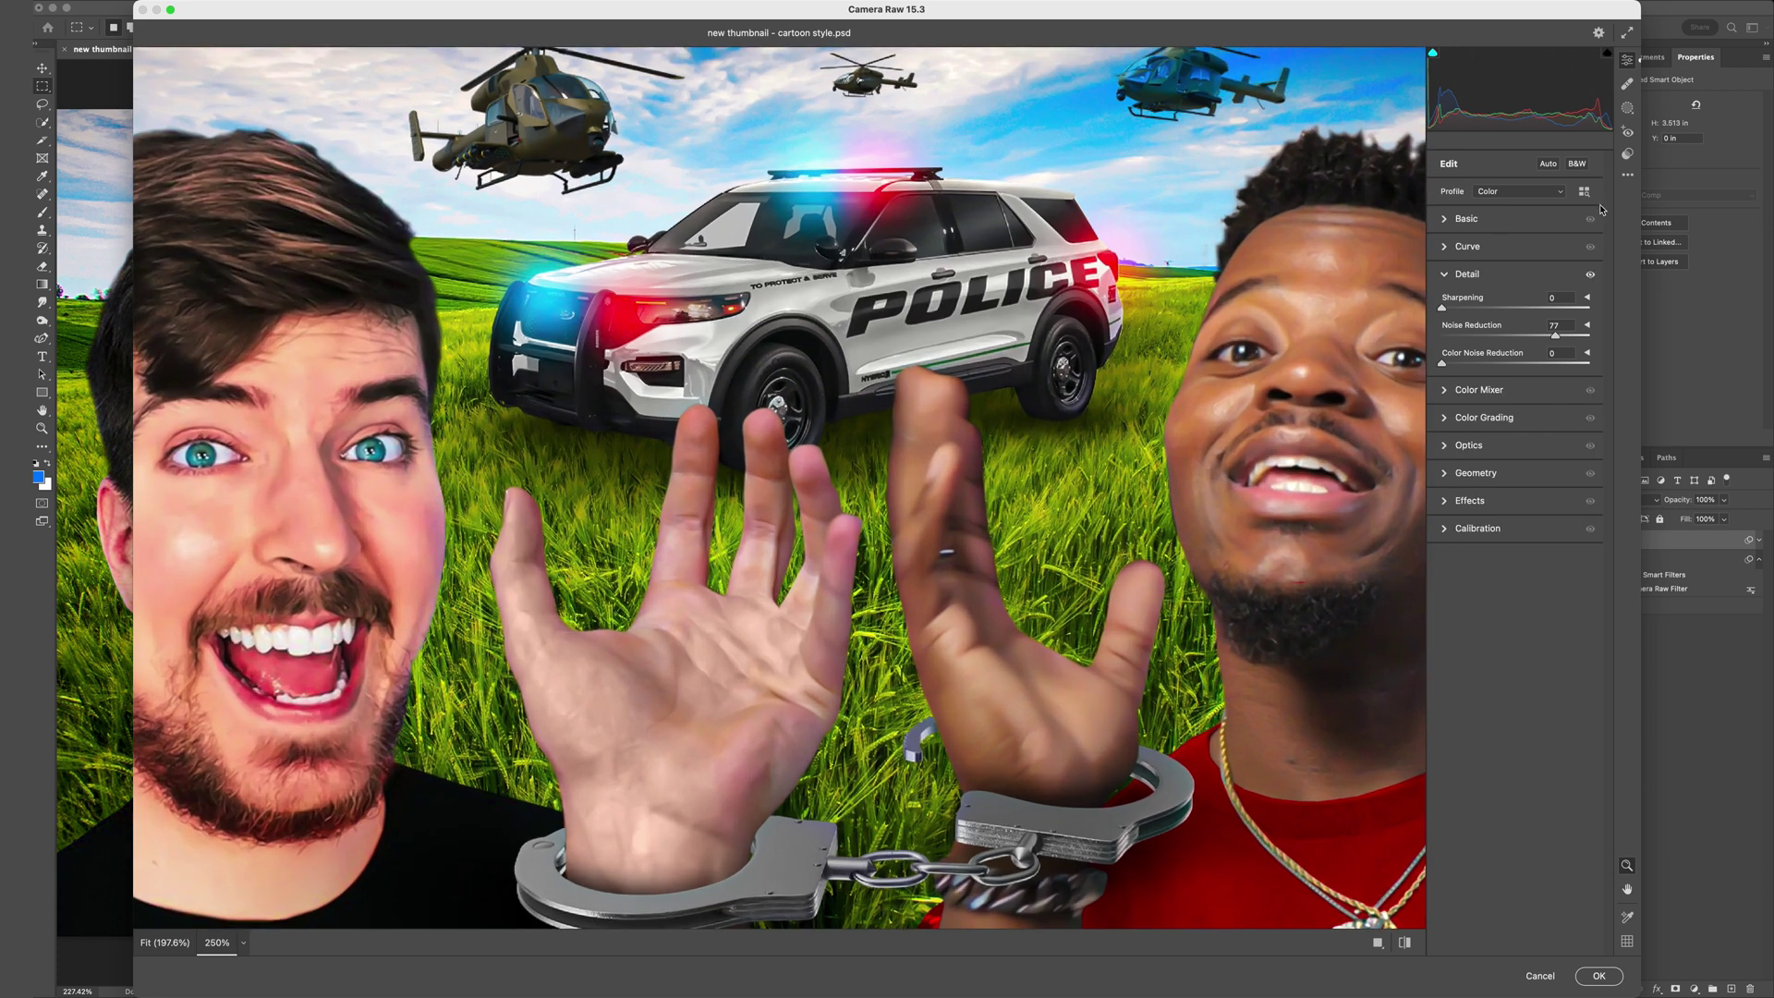
{"action": "left_click", "coordinate": [1590, 275]}
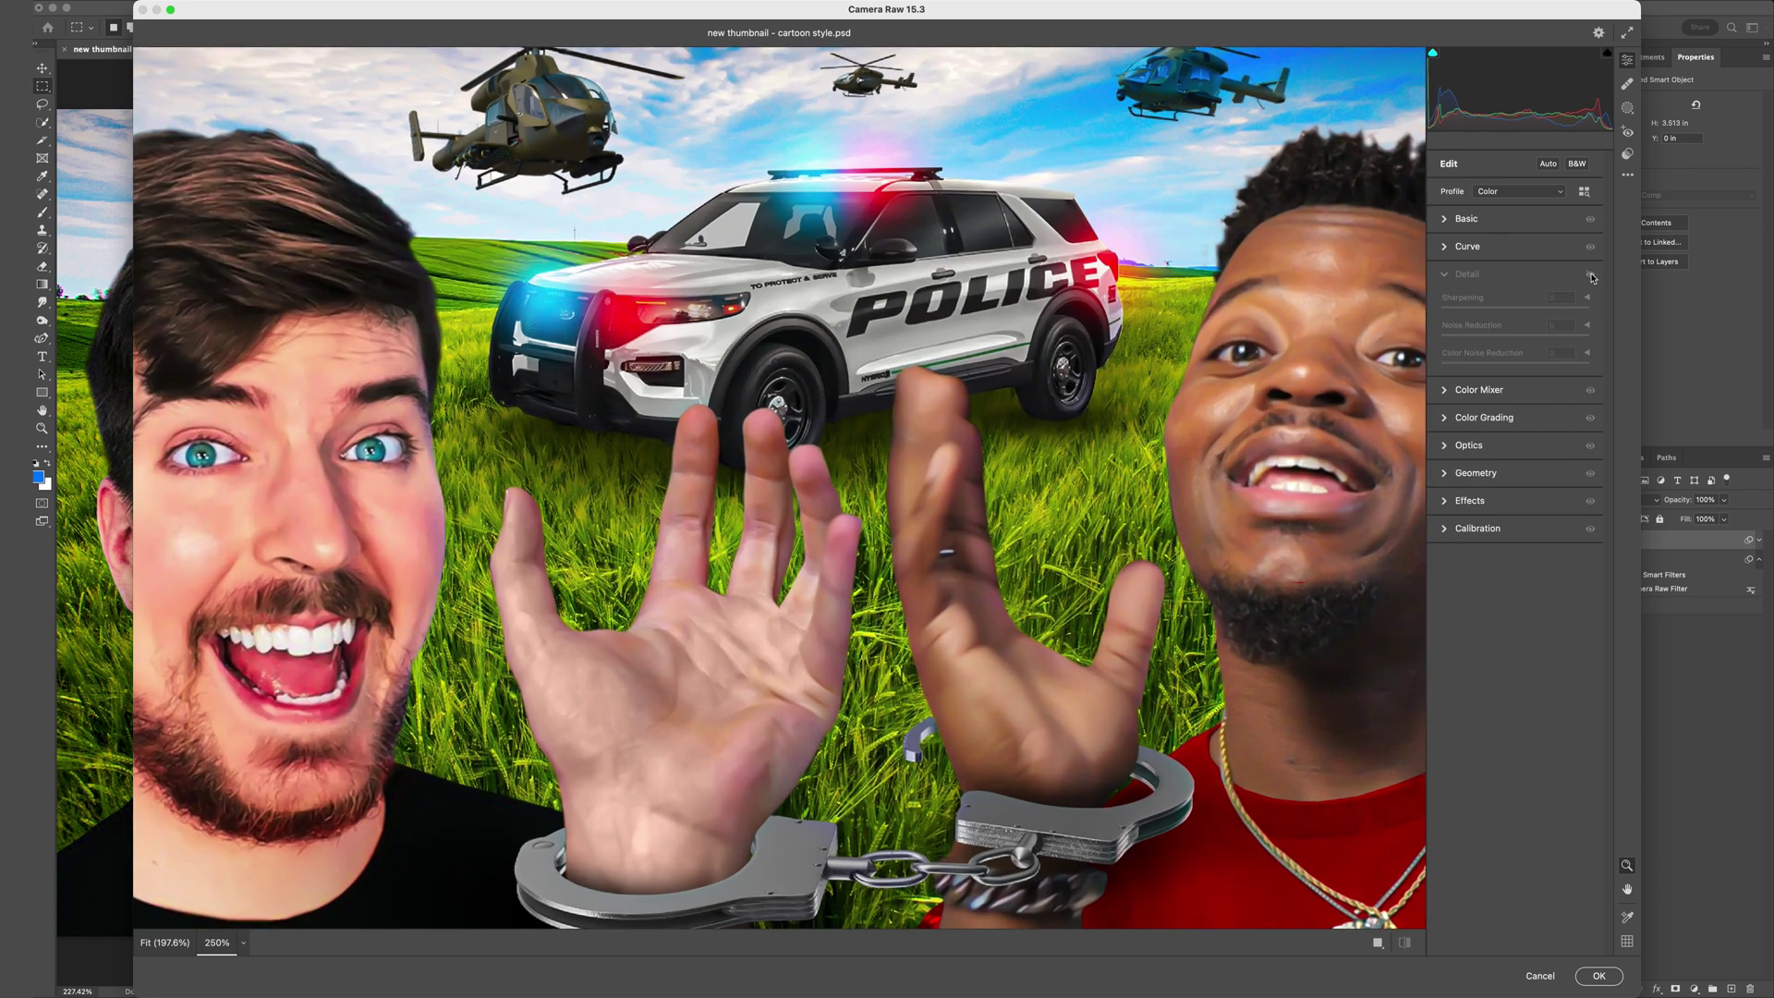
{"action": "left_click", "coordinate": [1590, 276]}
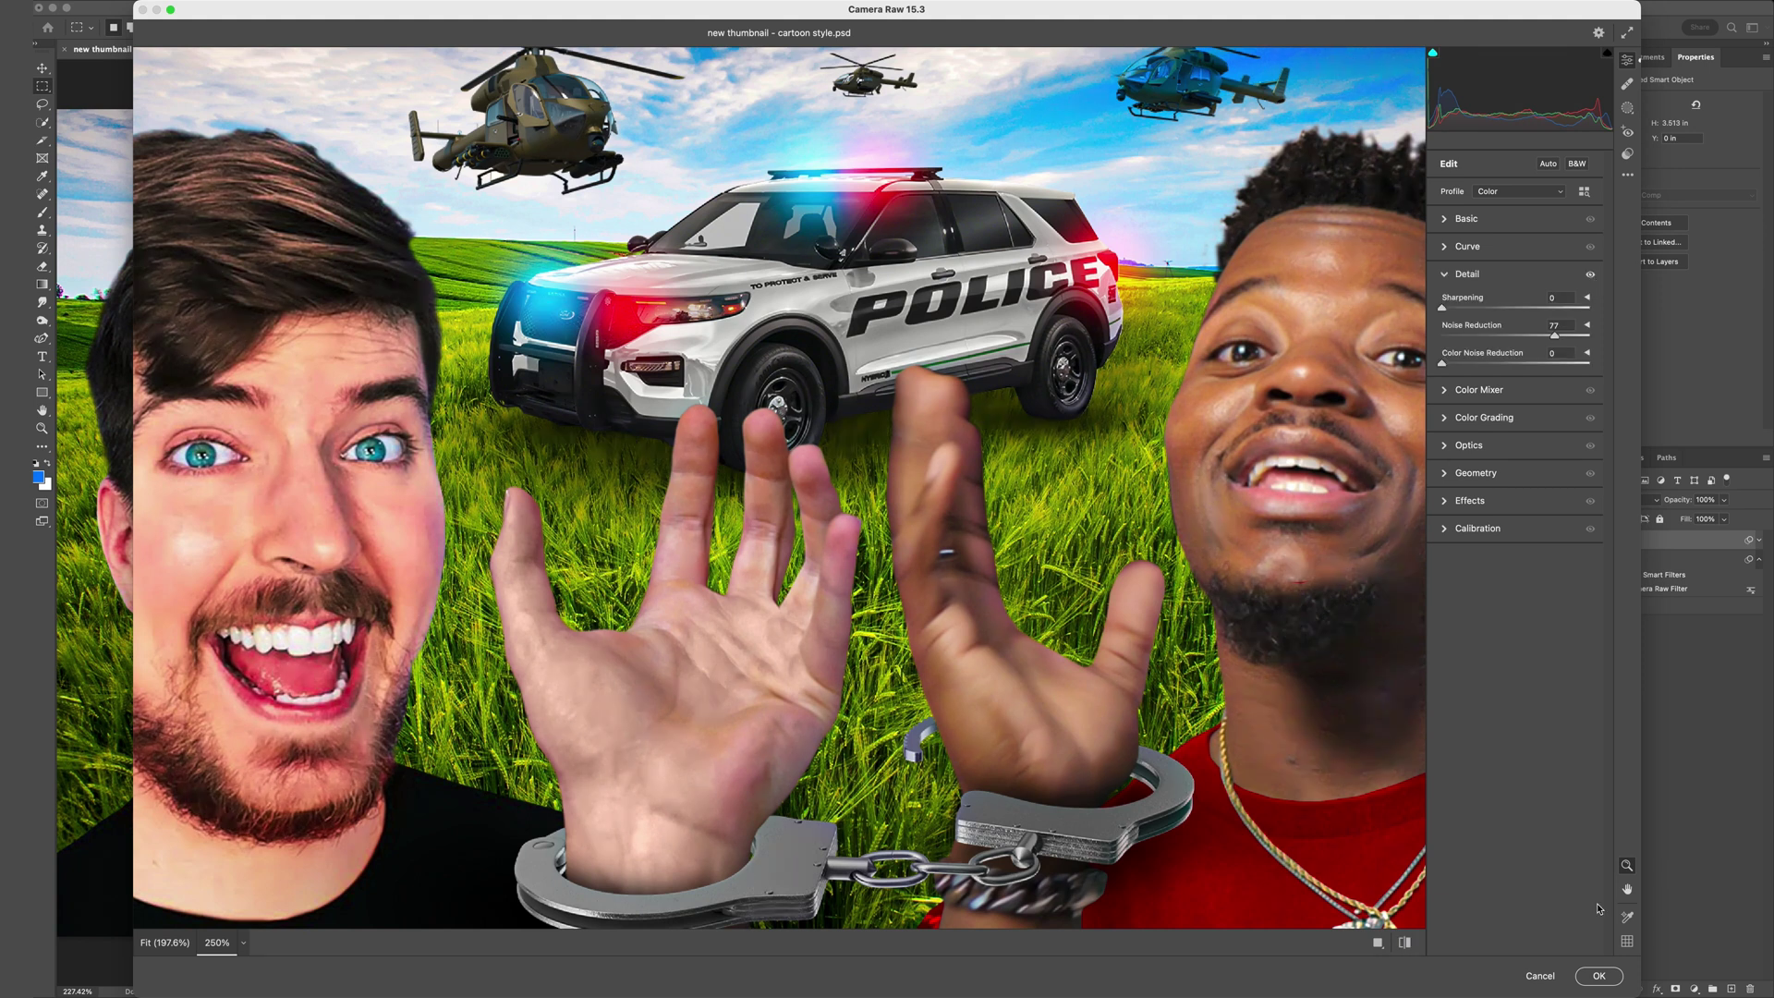
{"action": "left_click", "coordinate": [1599, 977]}
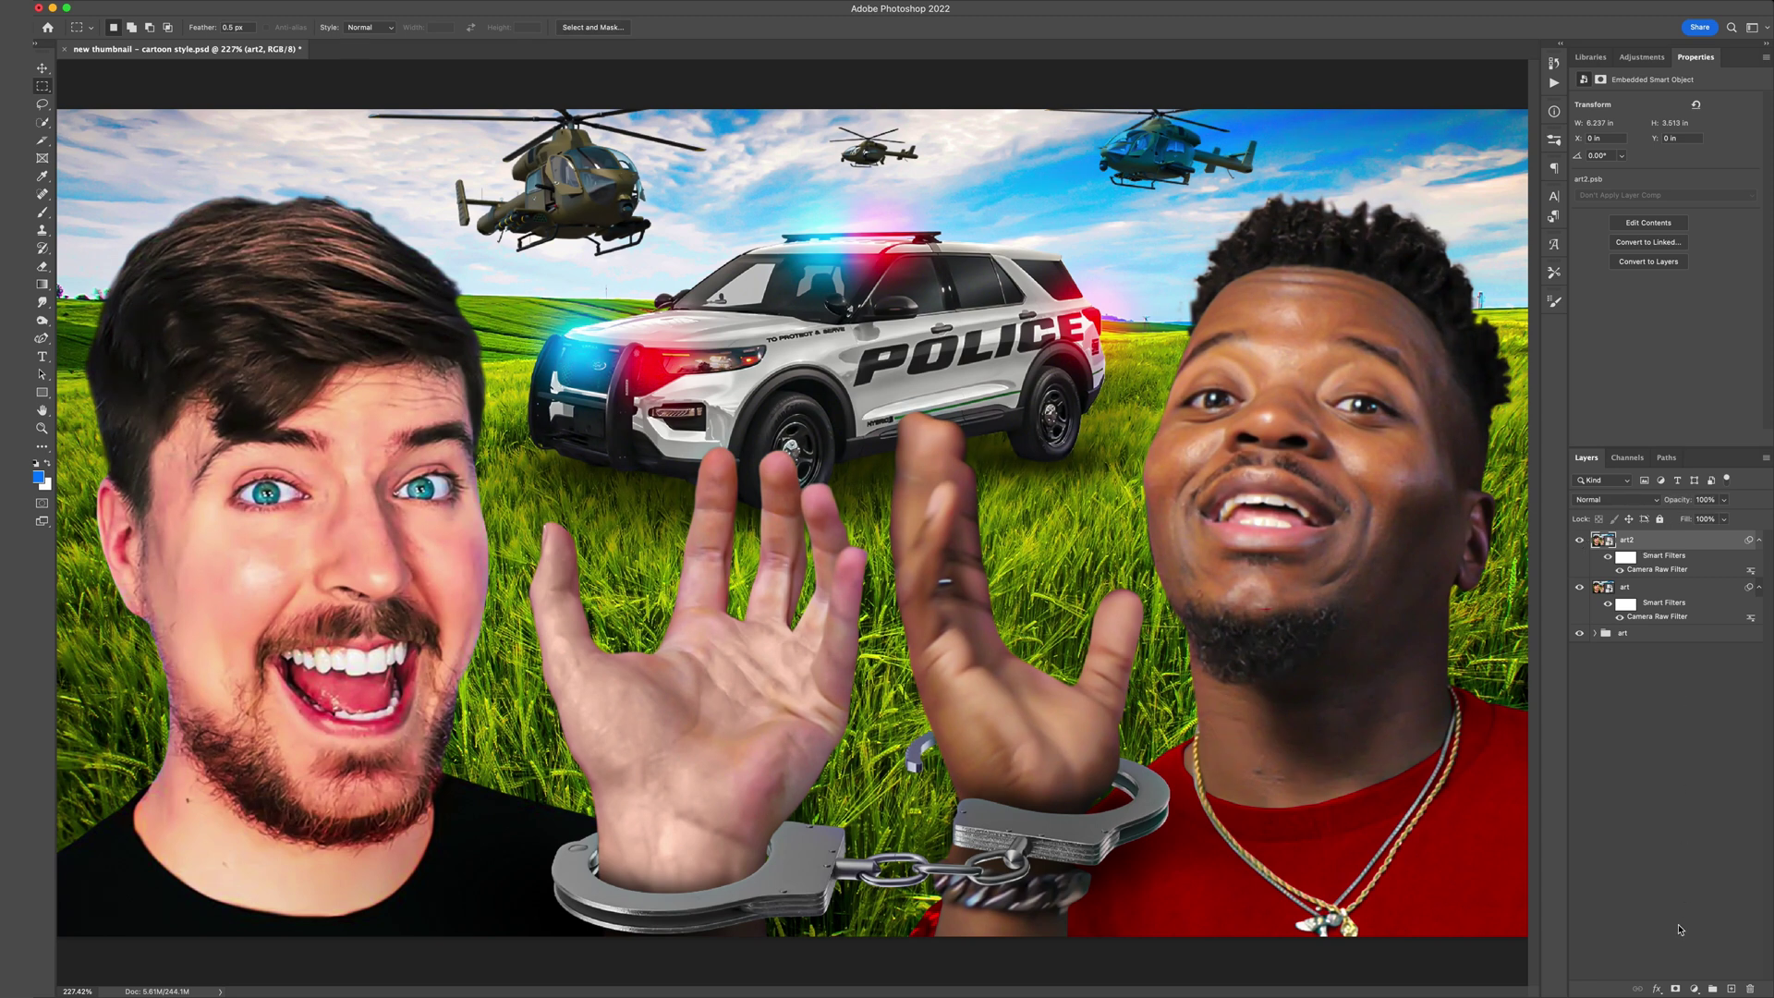
Add a layer mask to art2 and paint black over the red-shirted man's eyes, eyebrows, mustache and teeth to restore their detail.
{"action": "left_click", "coordinate": [1675, 989]}
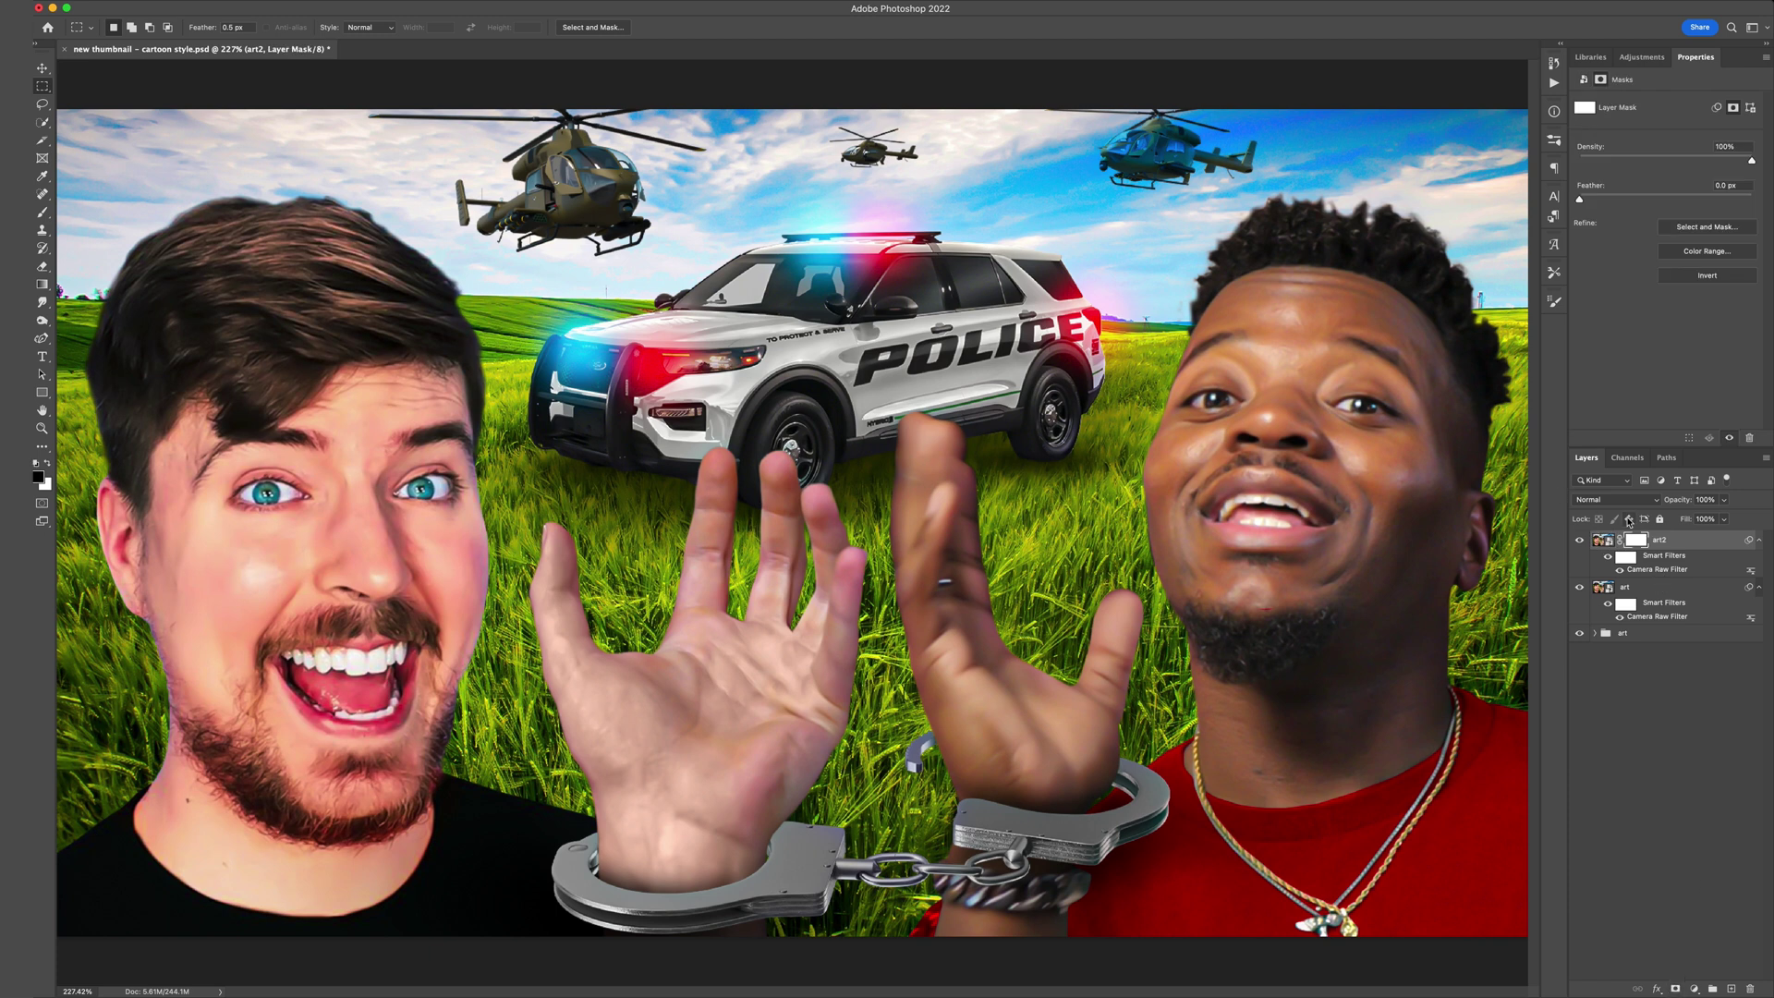
{"action": "left_click", "coordinate": [42, 213]}
{"action": "left_click_drag", "start_coordinate": [1361, 400], "coordinate": [1272, 404]}
{"action": "left_click_drag", "start_coordinate": [1390, 361], "coordinate": [1386, 361]}
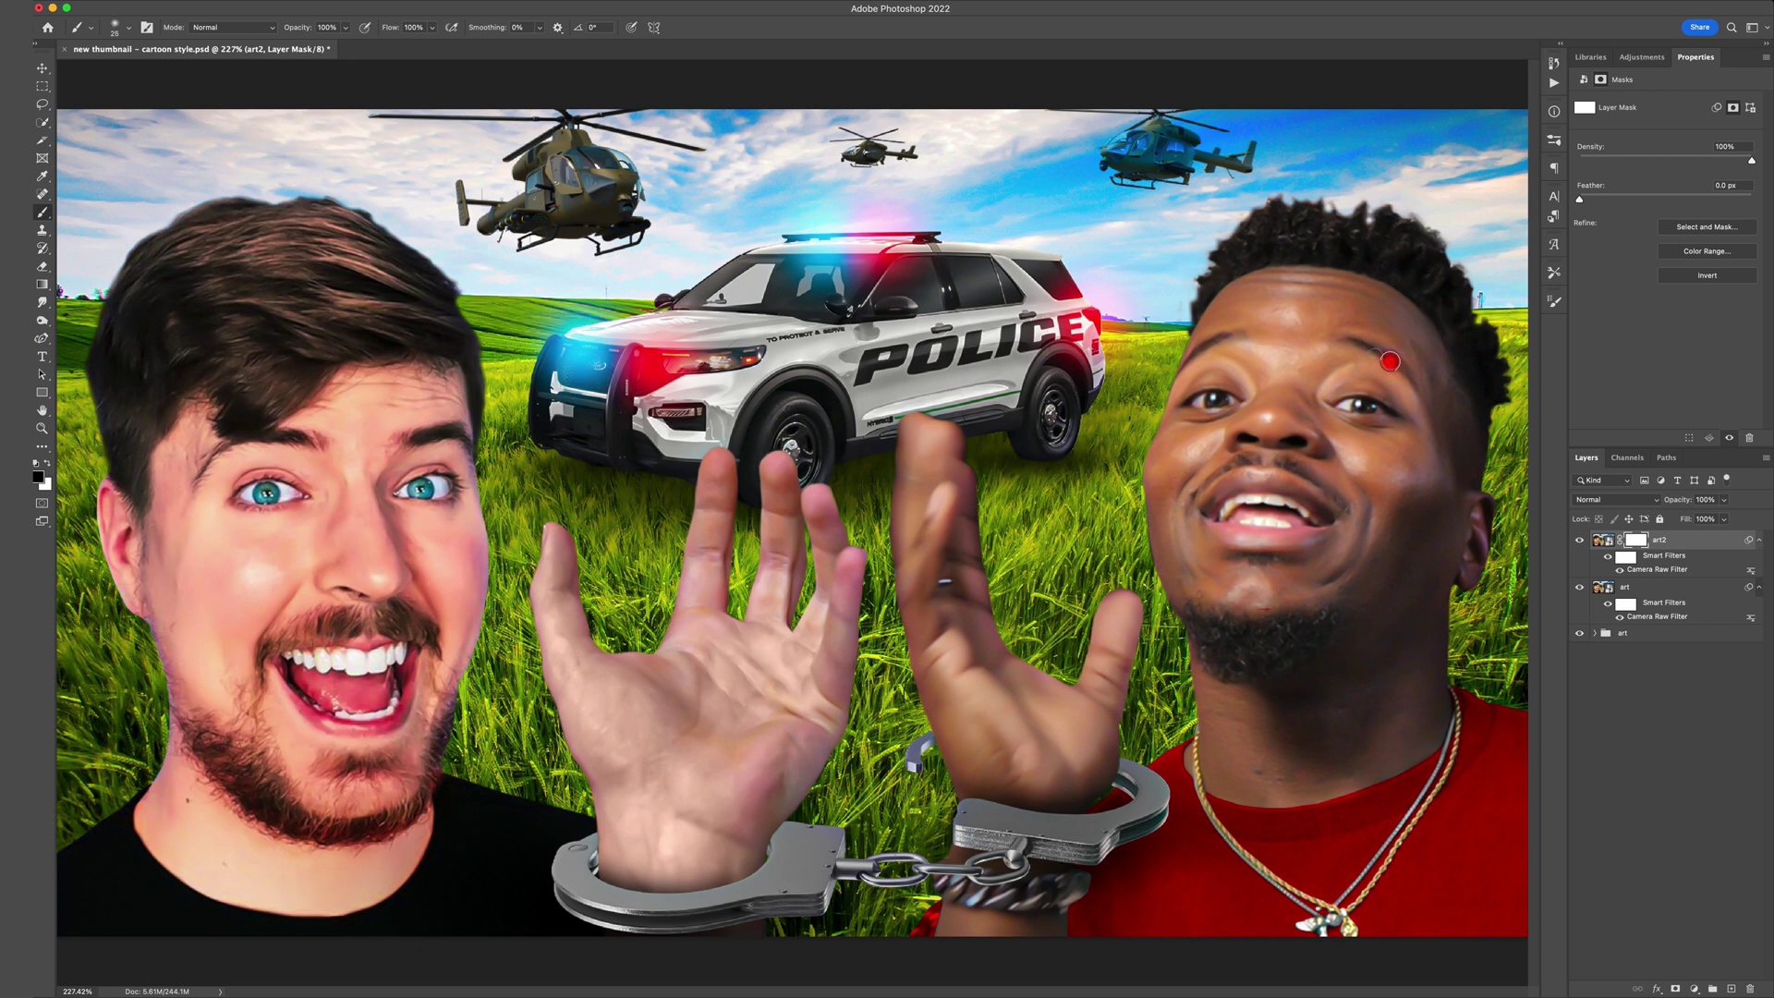
{"action": "scroll", "coordinate": [1377, 409], "scroll_direction": "up", "scroll_amount": 5}
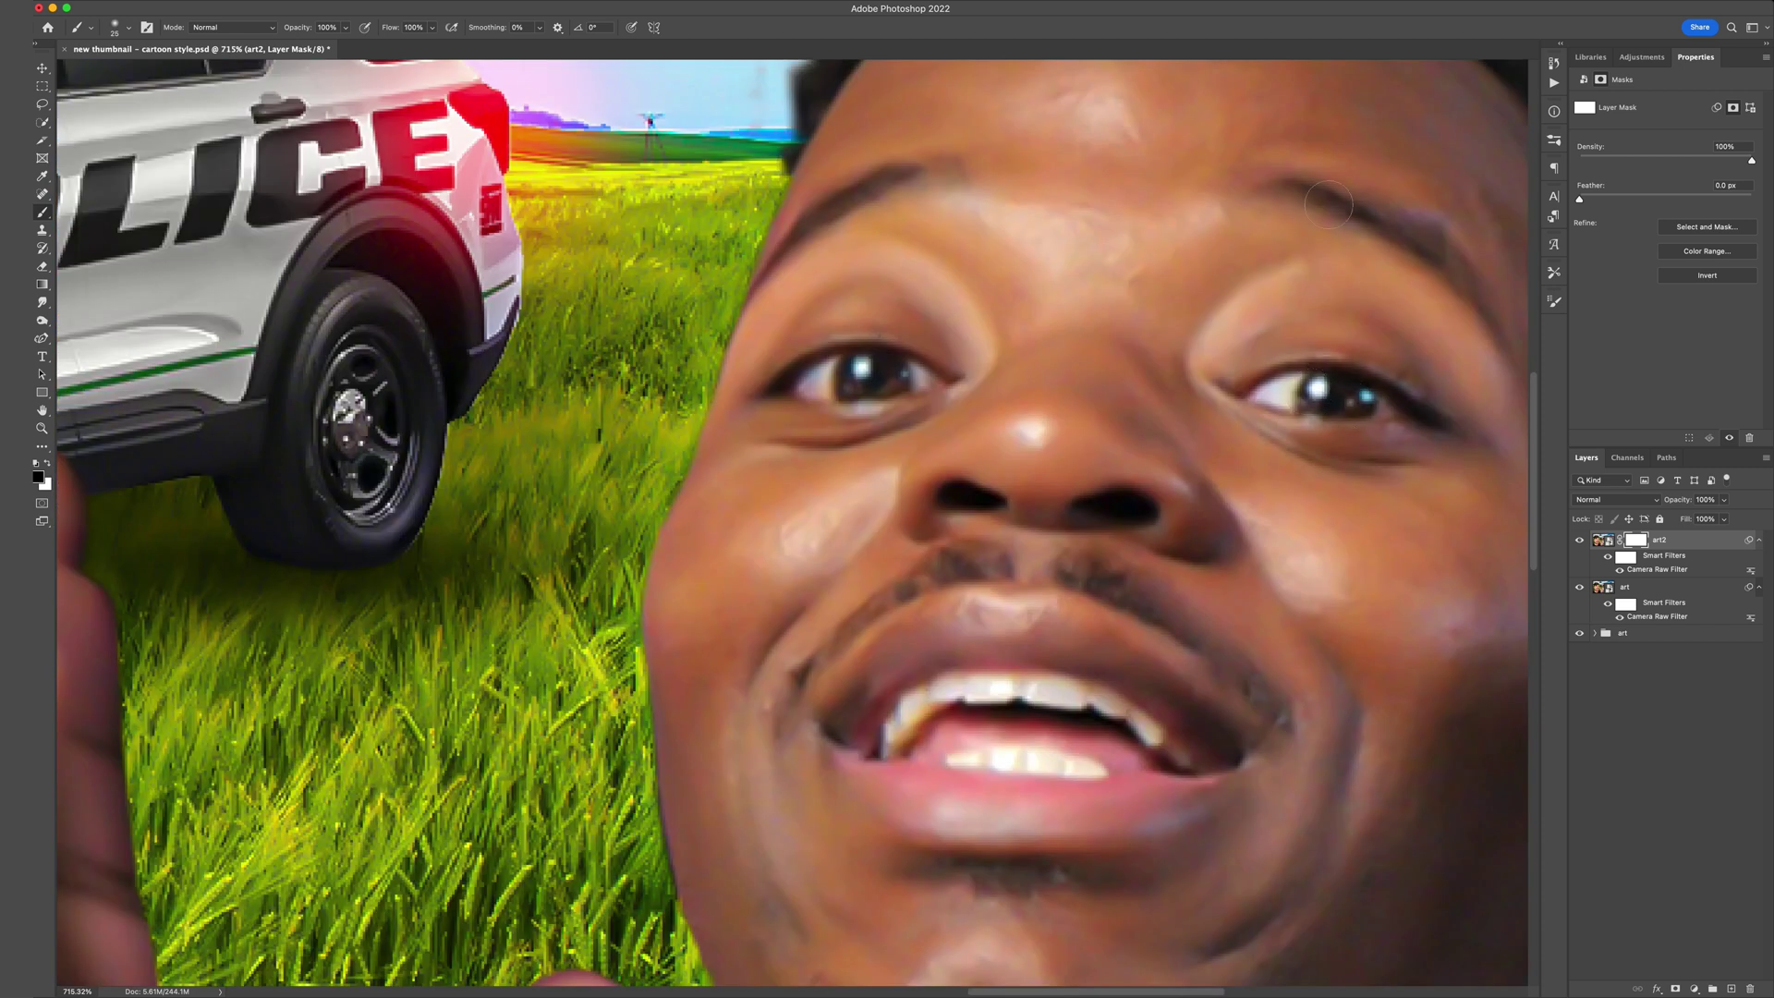
{"action": "left_click_drag", "start_coordinate": [1030, 699], "coordinate": [1021, 695]}
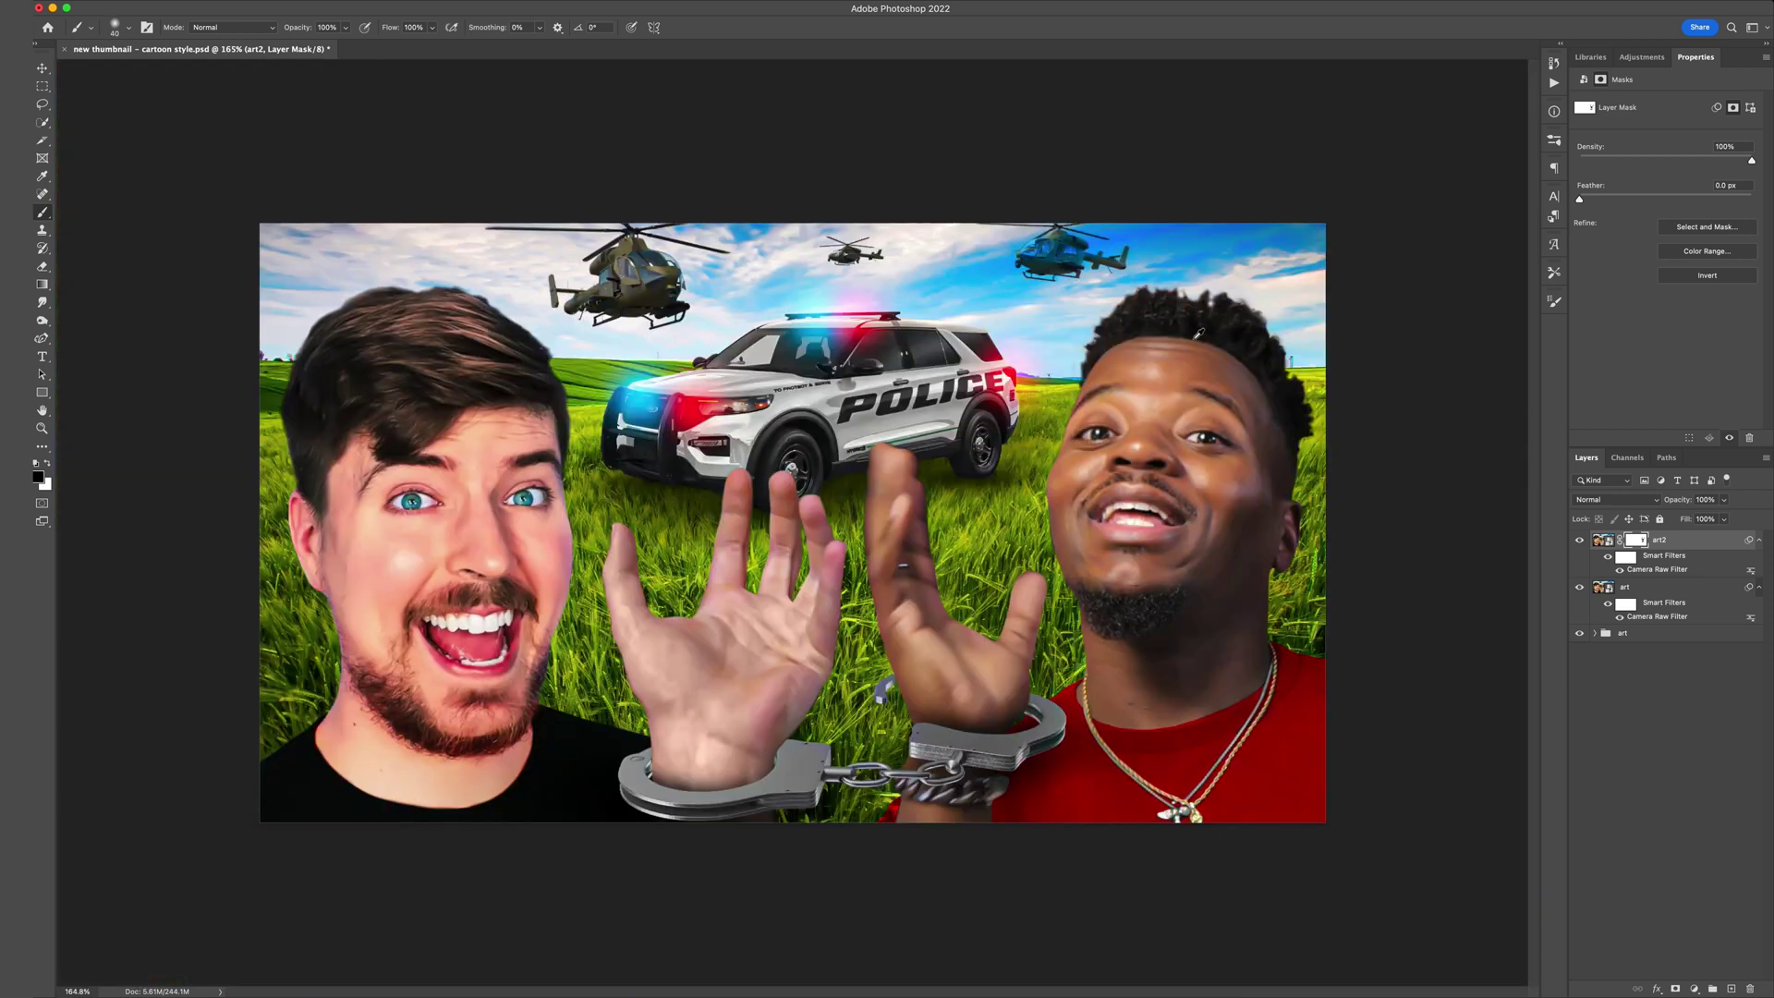
Paint black on the art2 mask over the red-shirted man's hair to bring back its texture.
{"action": "left_click", "coordinate": [1128, 218]}
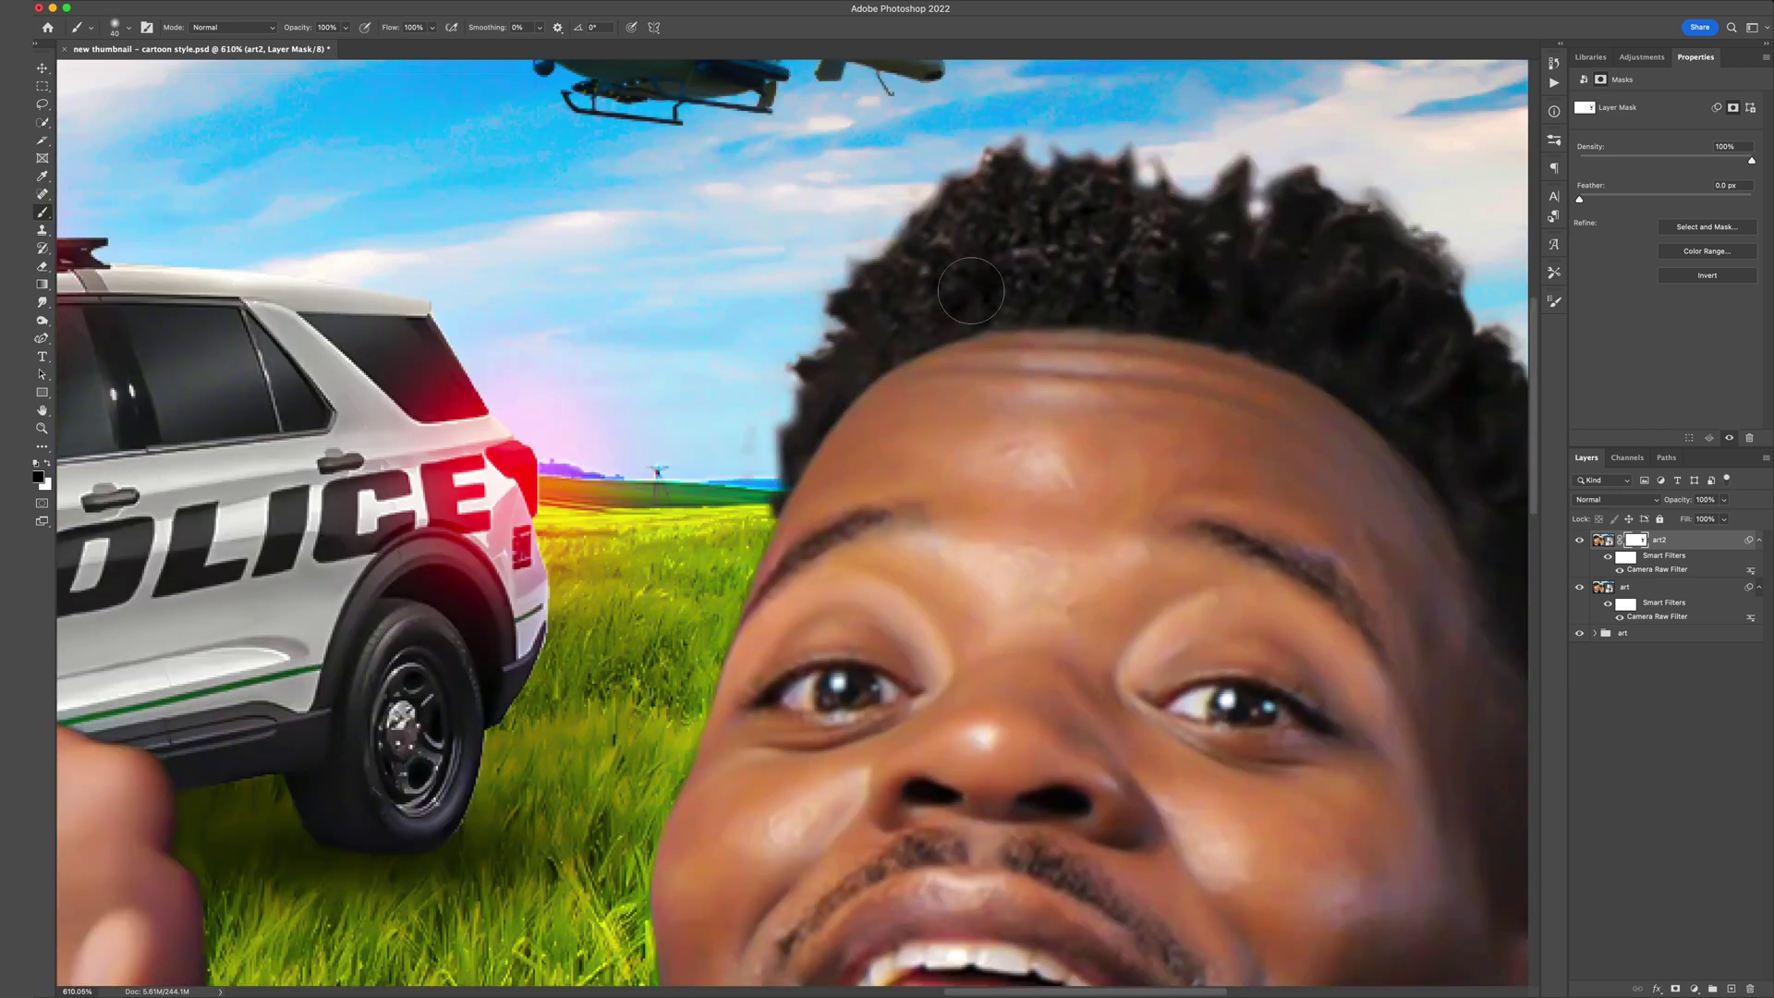
{"action": "scroll", "coordinate": [409, 235], "scroll_direction": "right", "scroll_amount": 5}
{"action": "scroll", "coordinate": [410, 236], "scroll_direction": "down", "scroll_amount": 2}
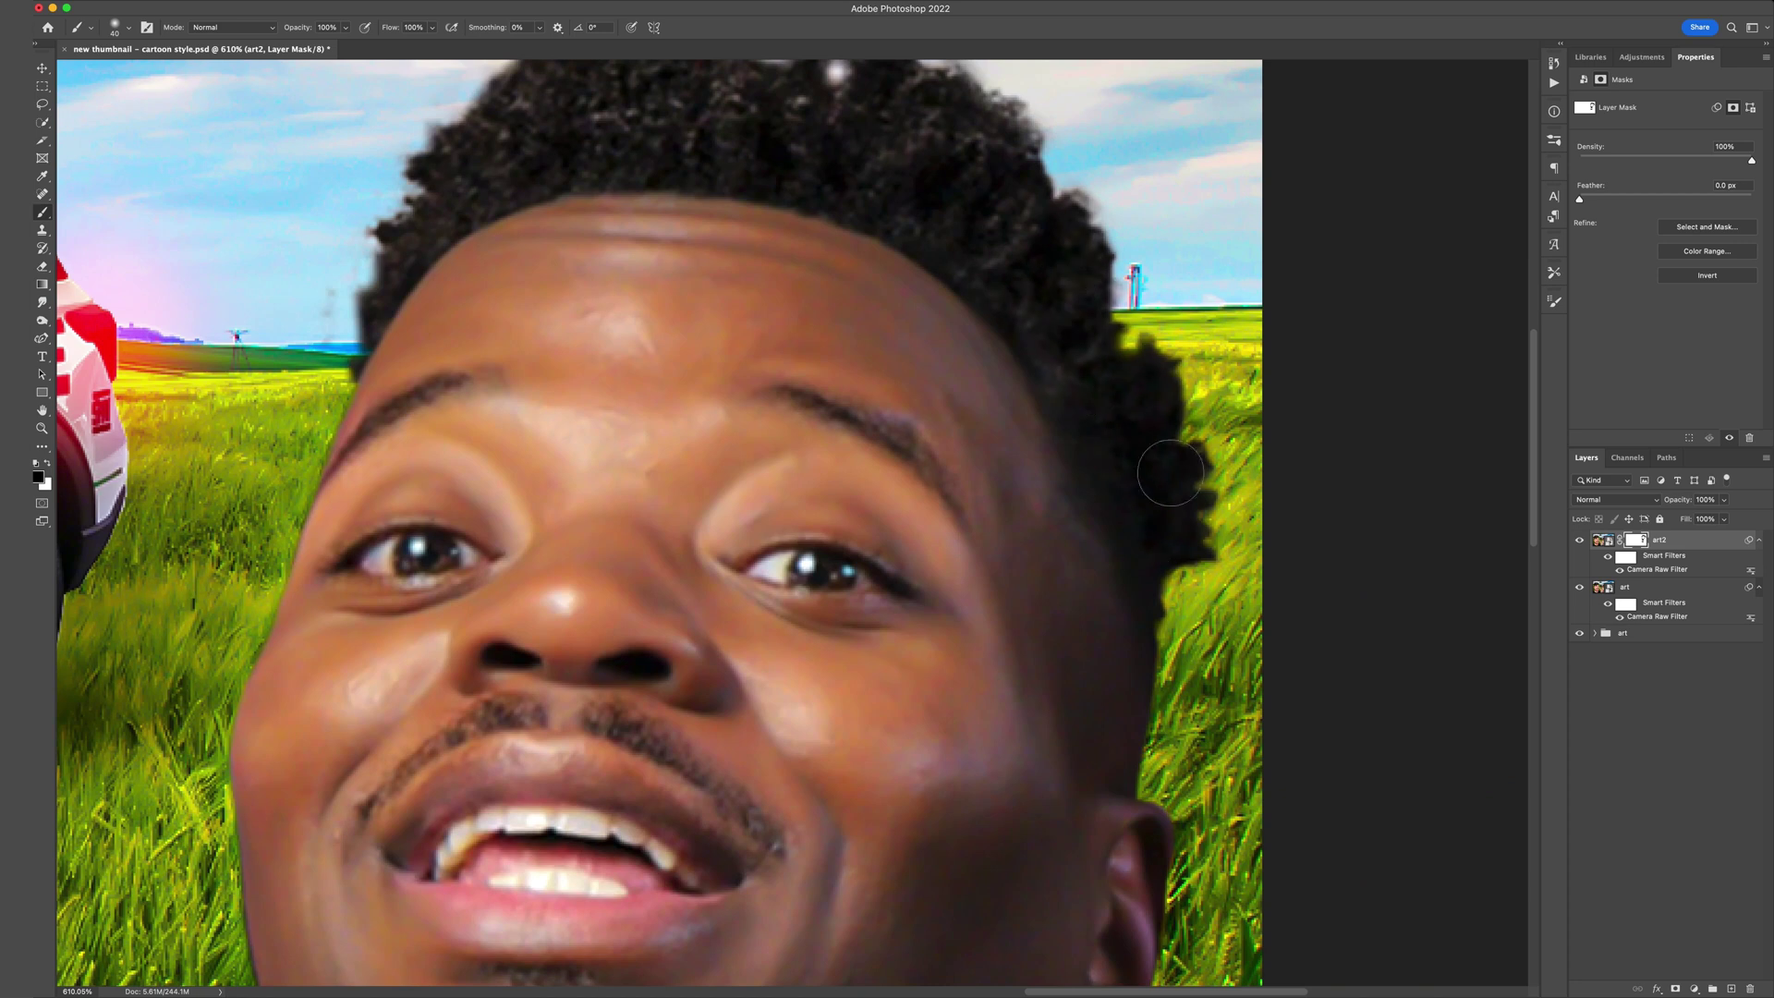
Paint black on the art2 mask over the black-shirted man's eyes, eyebrows, mustache, beard and teeth to restore their detail.
{"action": "key", "text": "super+0"}
{"action": "scroll", "coordinate": [265, 366], "scroll_direction": "up", "scroll_amount": 5}
{"action": "scroll", "coordinate": [532, 591], "scroll_direction": "down", "scroll_amount": 3}
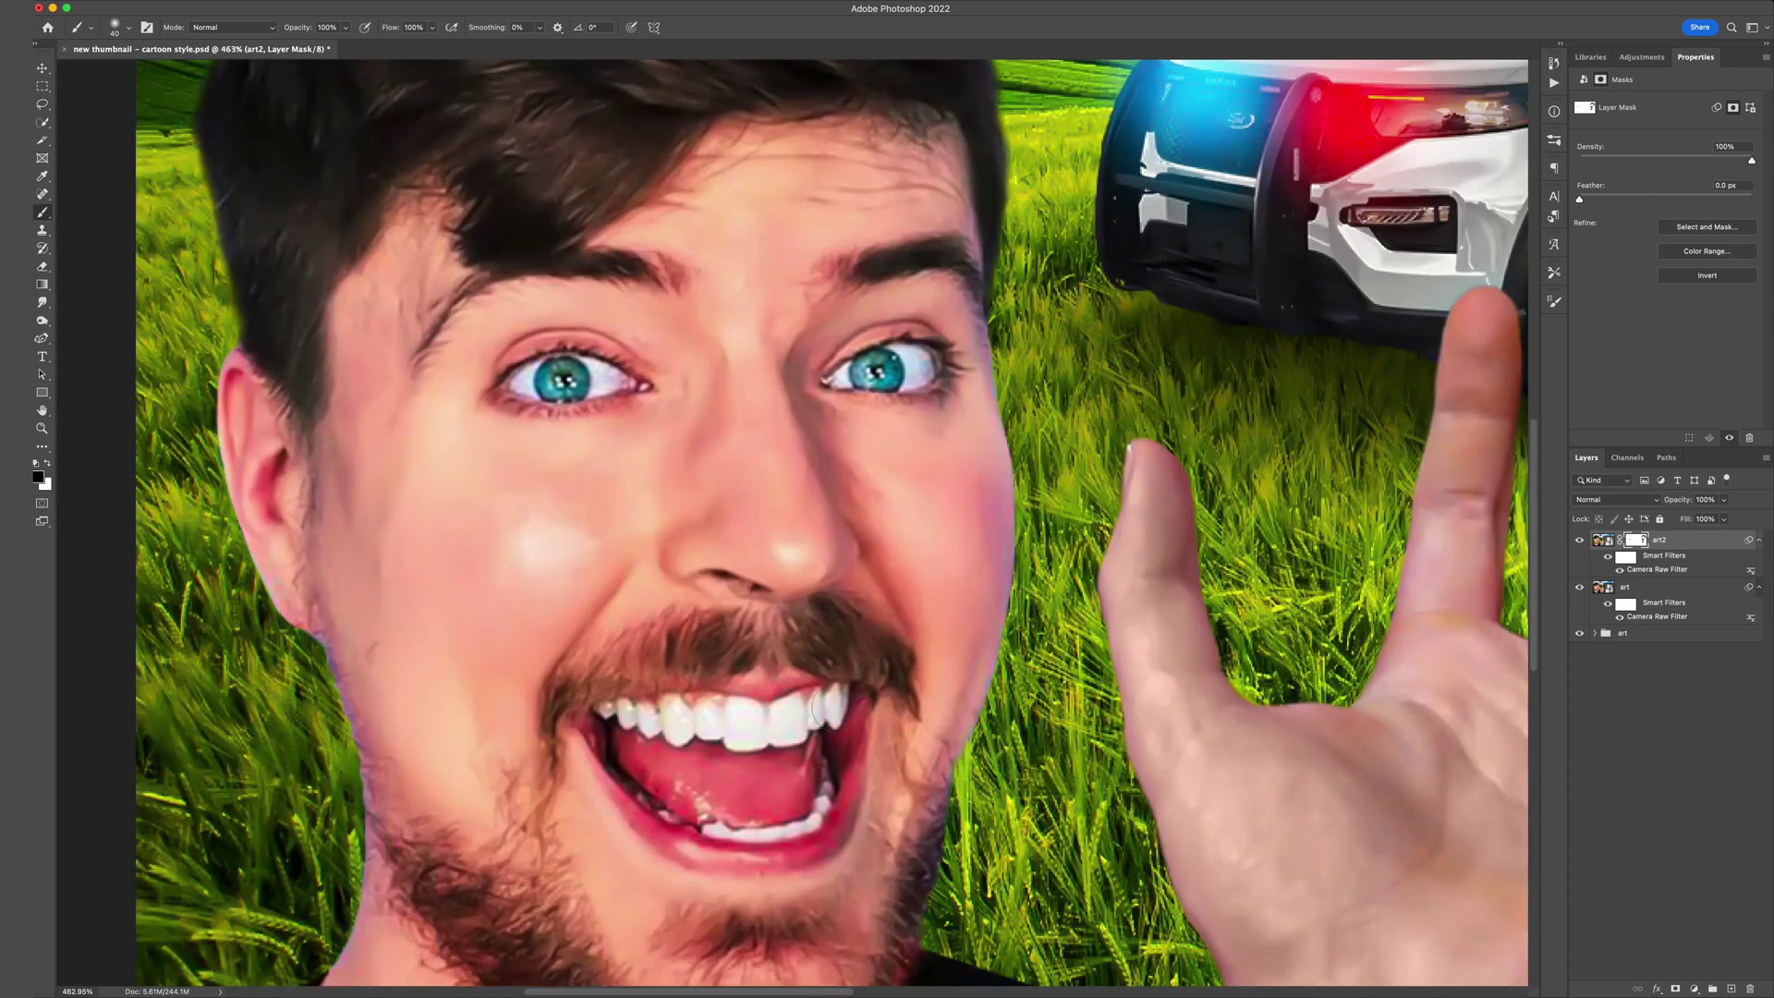
{"action": "scroll", "coordinate": [801, 896], "scroll_direction": "down", "scroll_amount": 1}
{"action": "scroll", "coordinate": [800, 896], "scroll_direction": "down", "scroll_amount": 3}
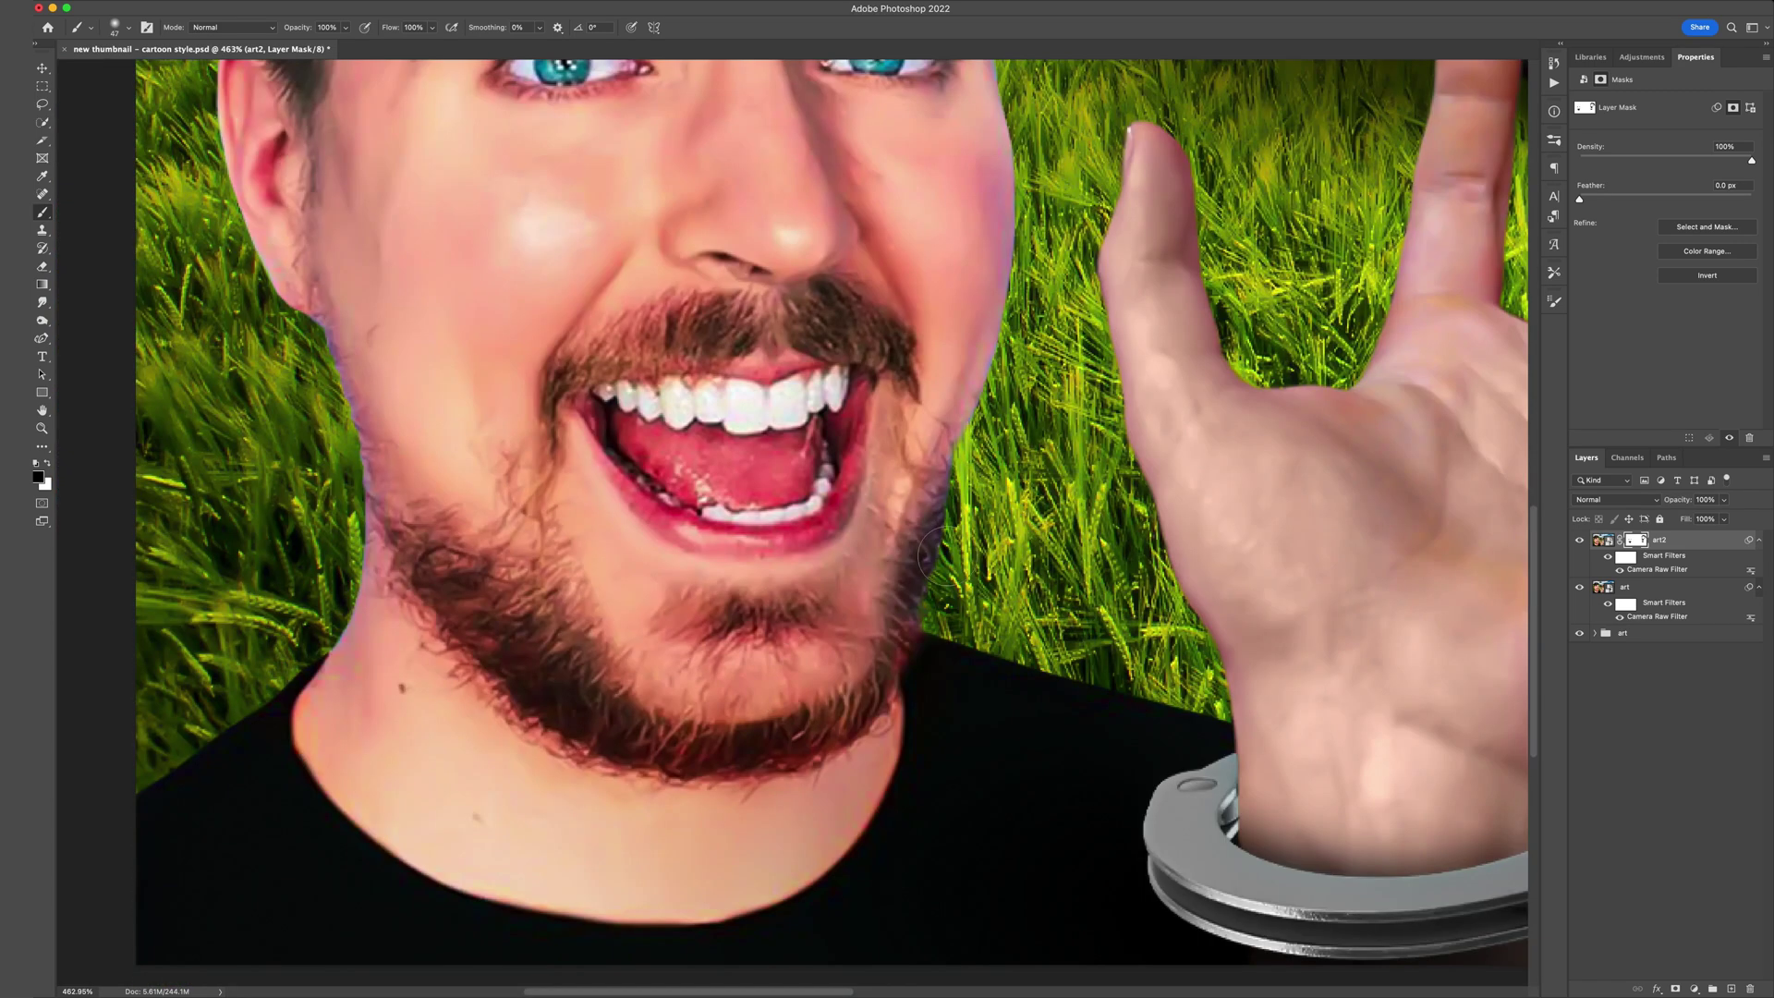
{"action": "scroll", "coordinate": [290, 440], "scroll_direction": "up", "scroll_amount": 5}
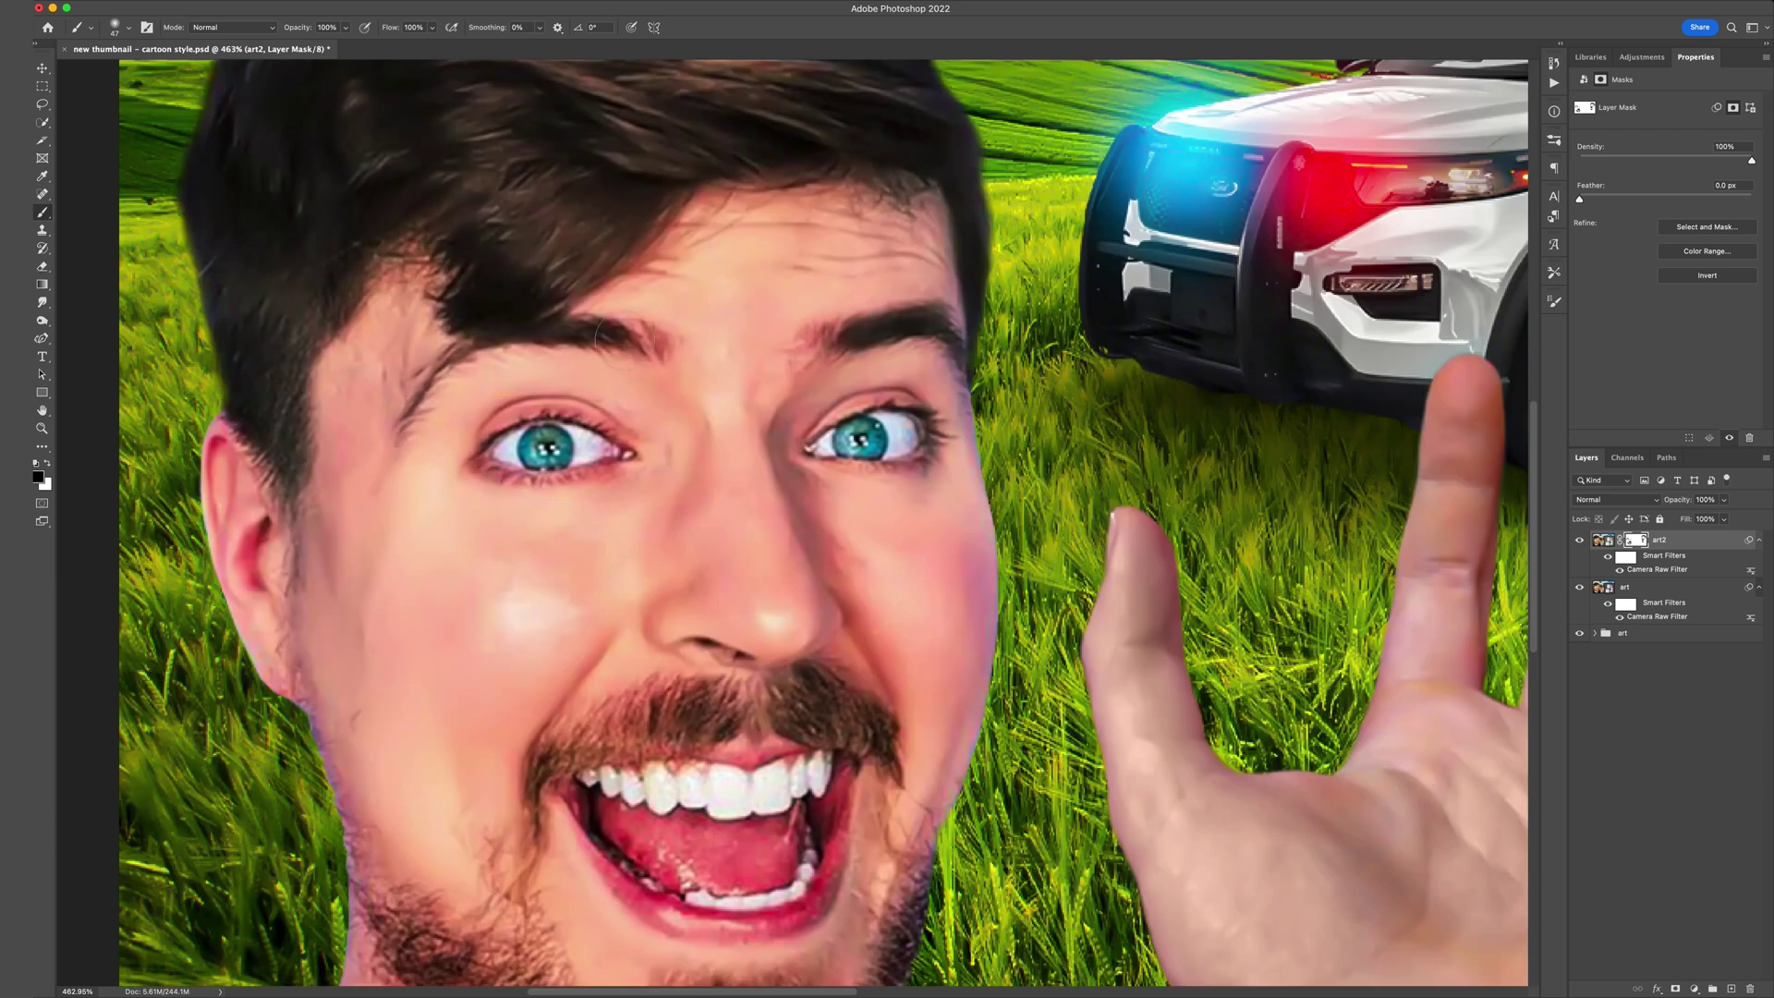
{"action": "scroll", "coordinate": [176, 536], "scroll_direction": "down", "scroll_amount": 4}
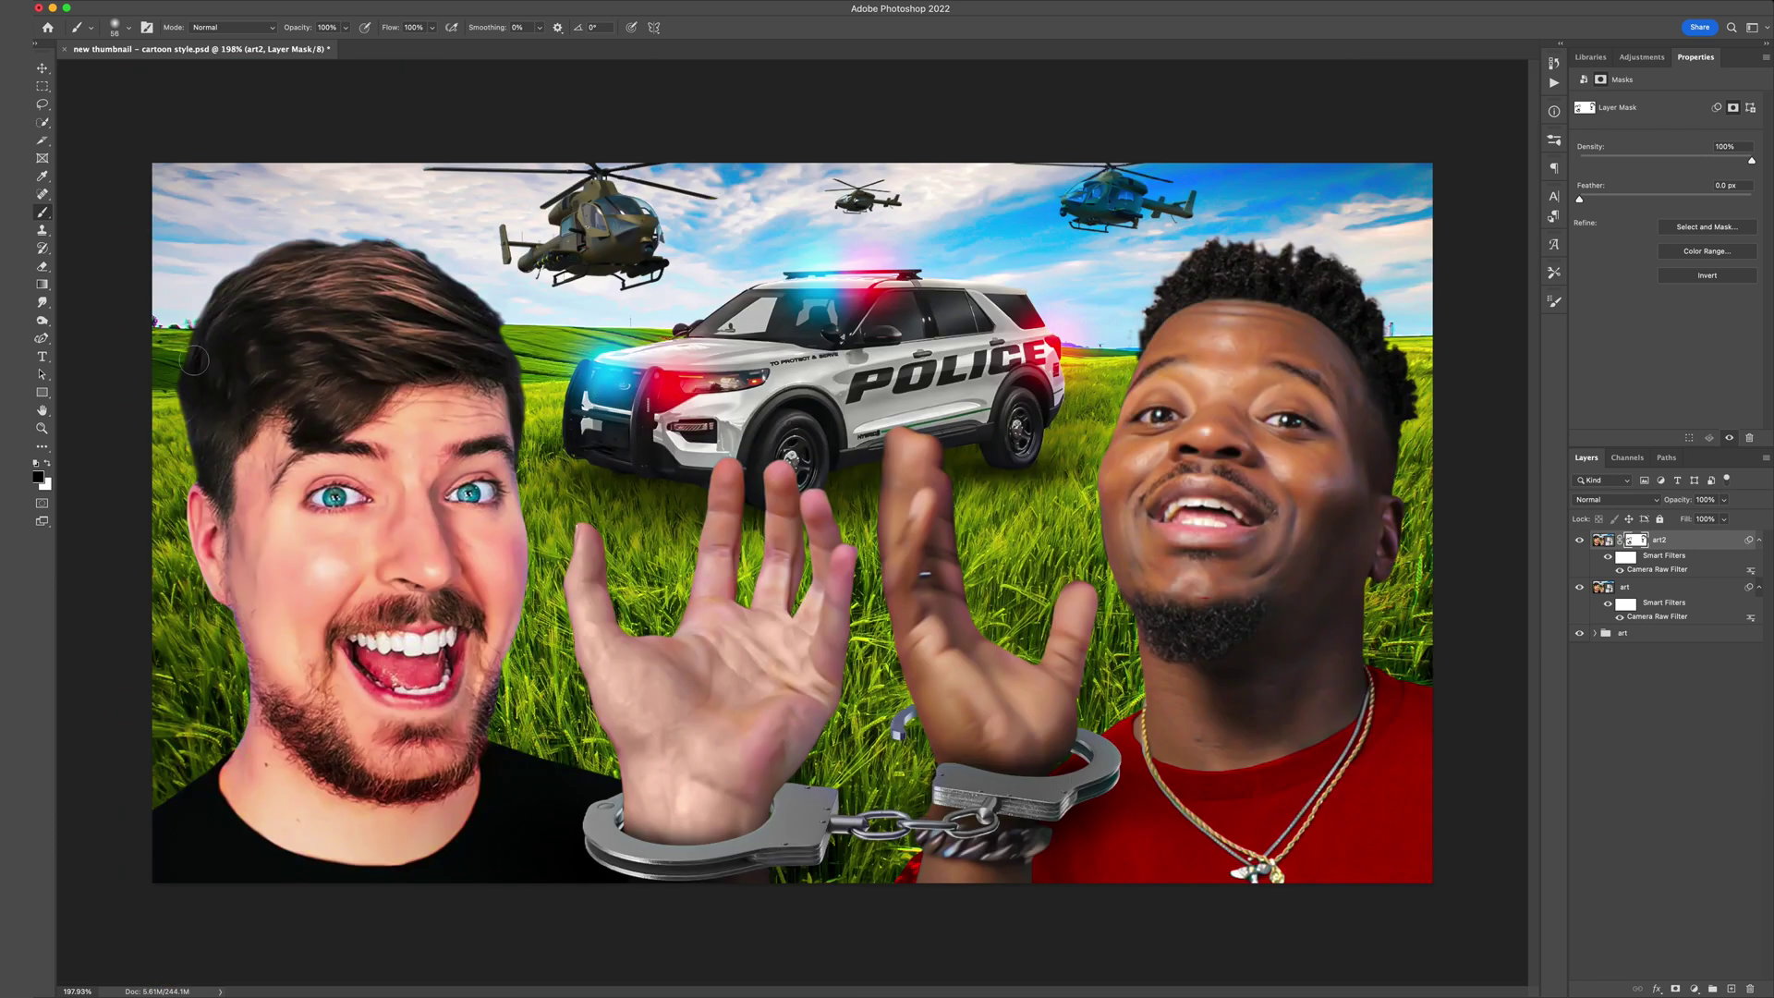
{"action": "key", "text": "v"}
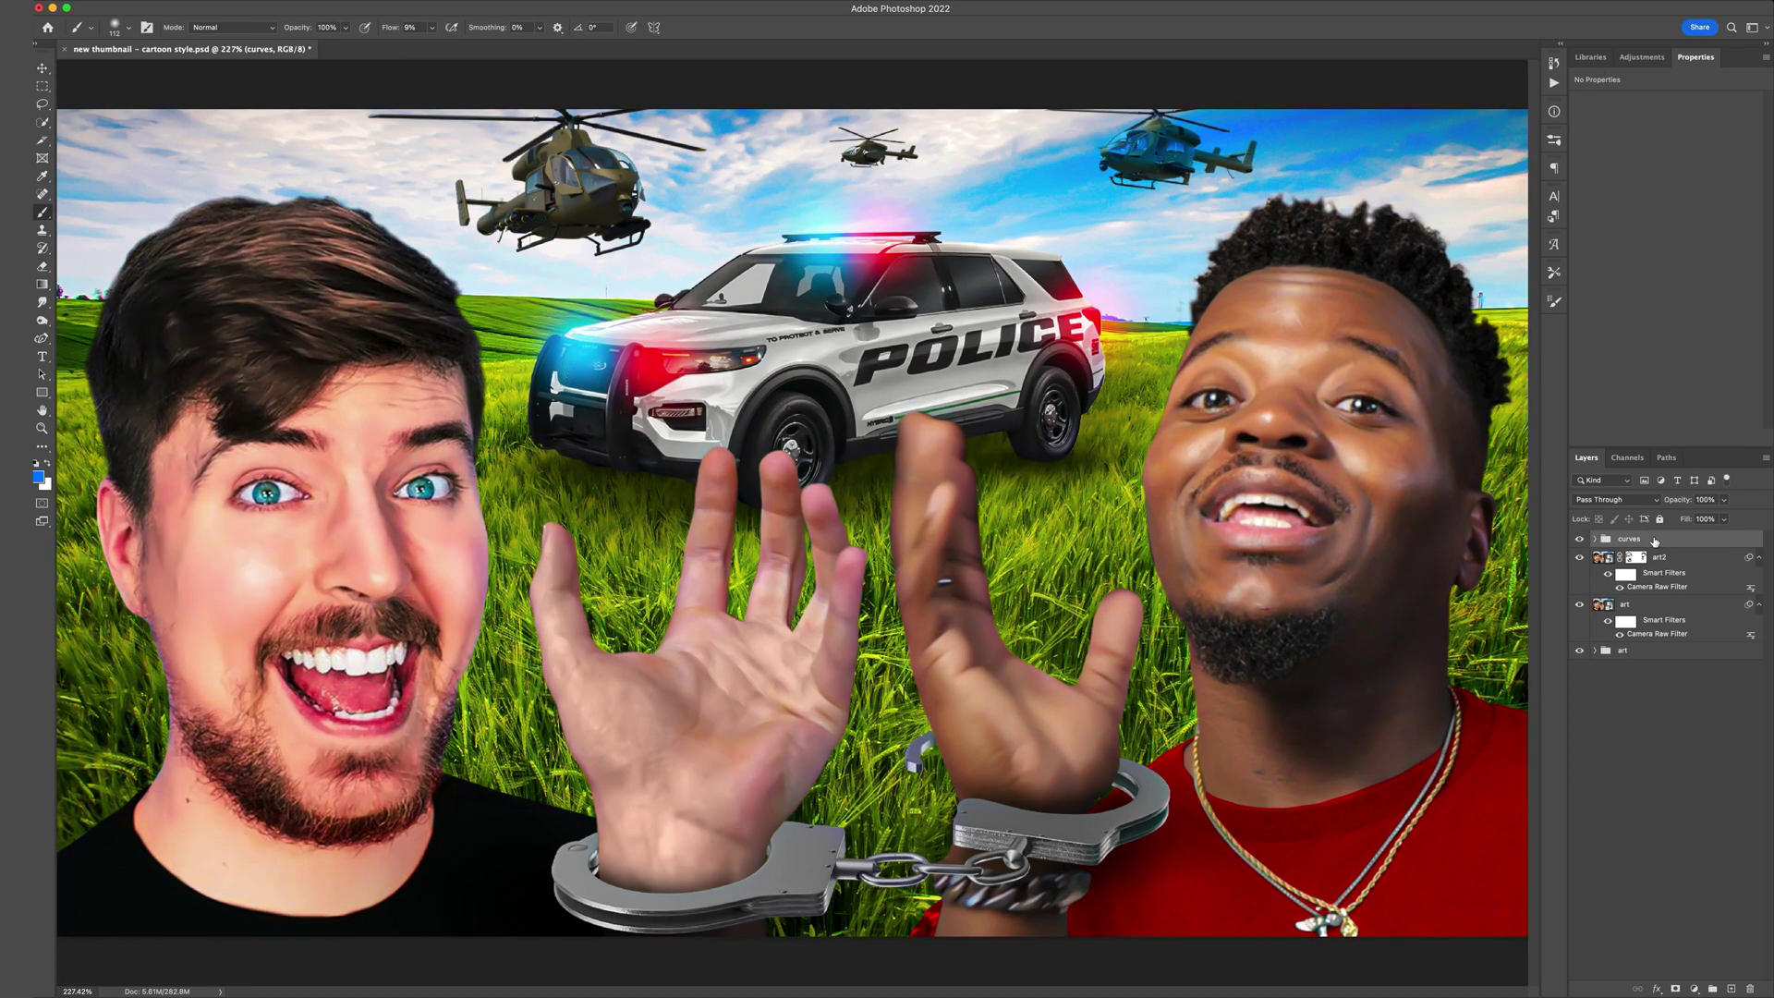
Remove the curves group, add a brightening Curves adjustment above art2, and invert its mask to black.
{"action": "key", "text": "Delete"}
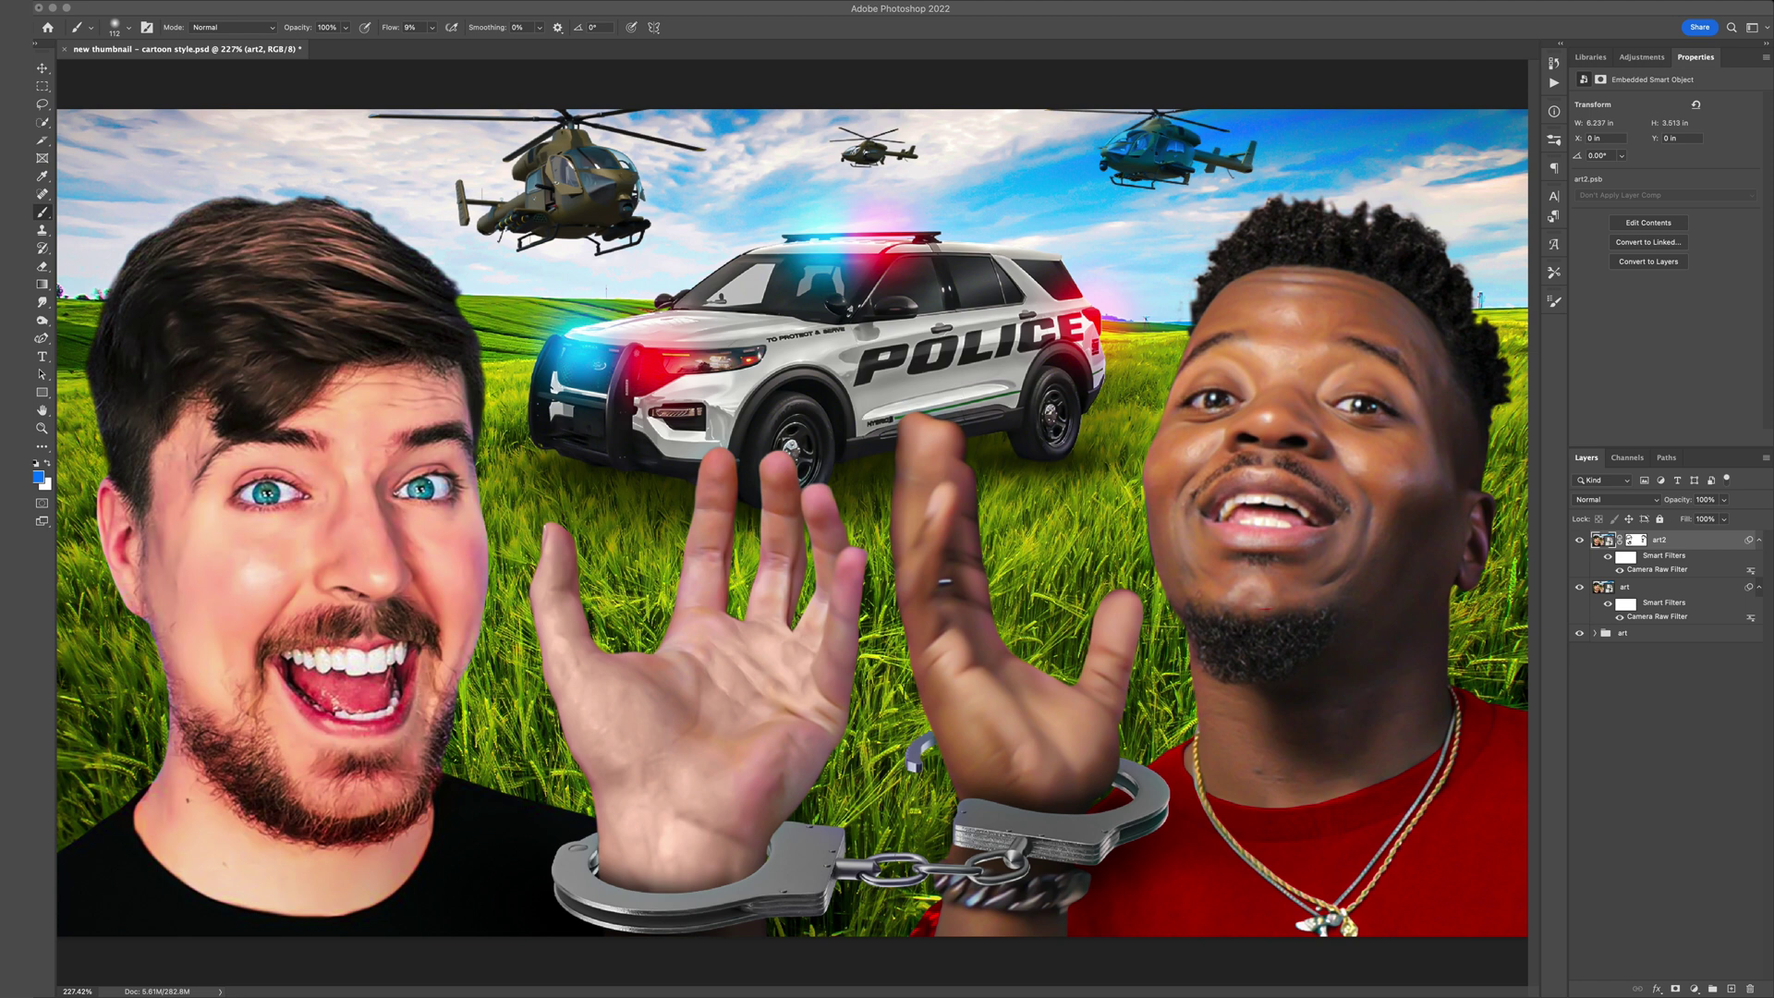
{"action": "left_click", "coordinate": [1089, 47]}
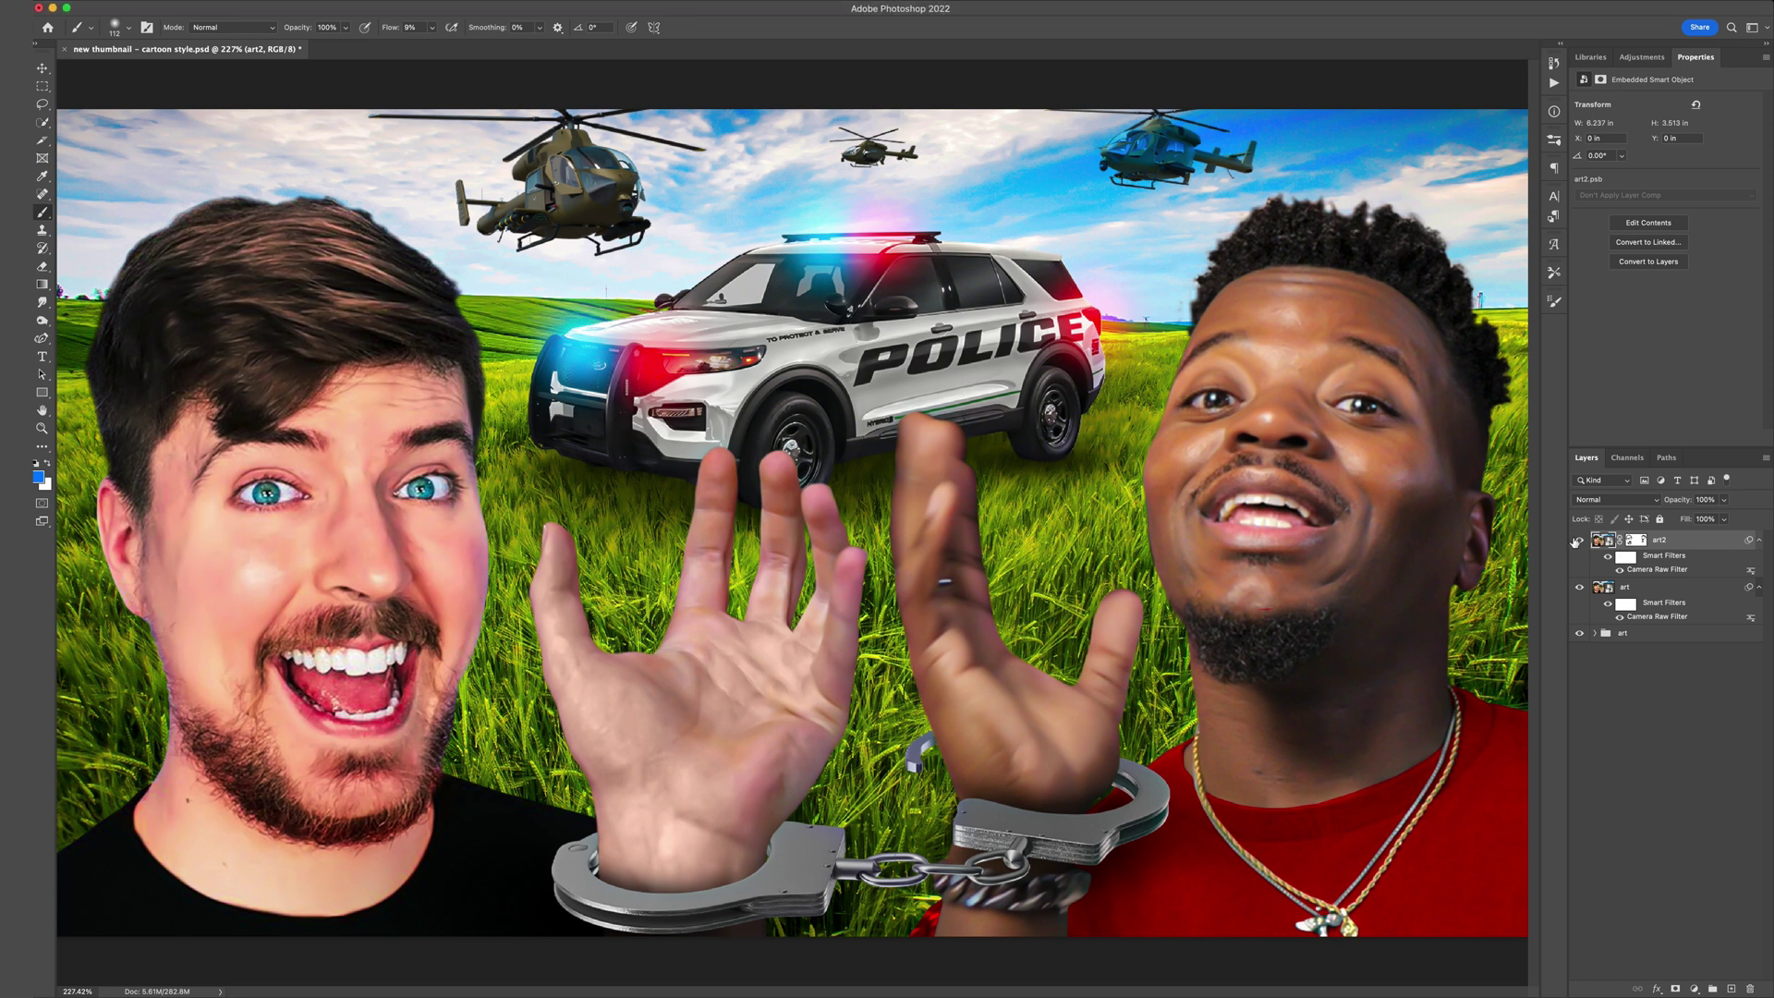
{"action": "left_click", "coordinate": [1694, 991]}
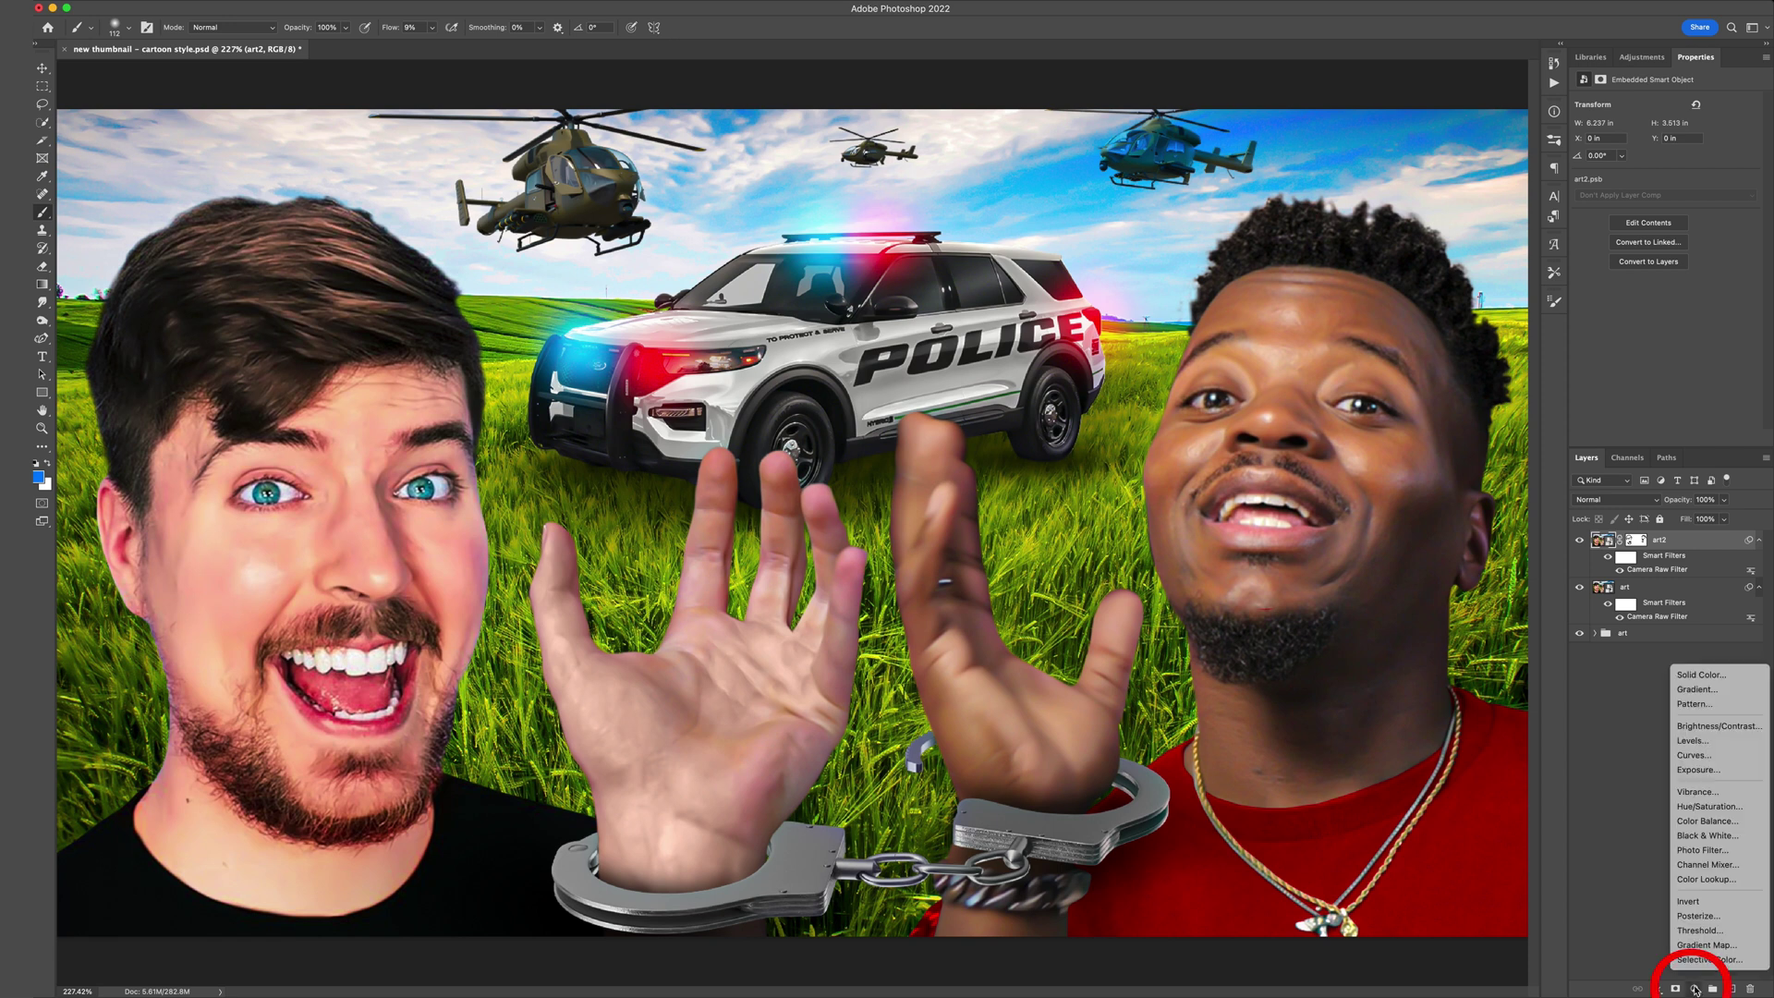
{"action": "left_click", "coordinate": [1687, 755]}
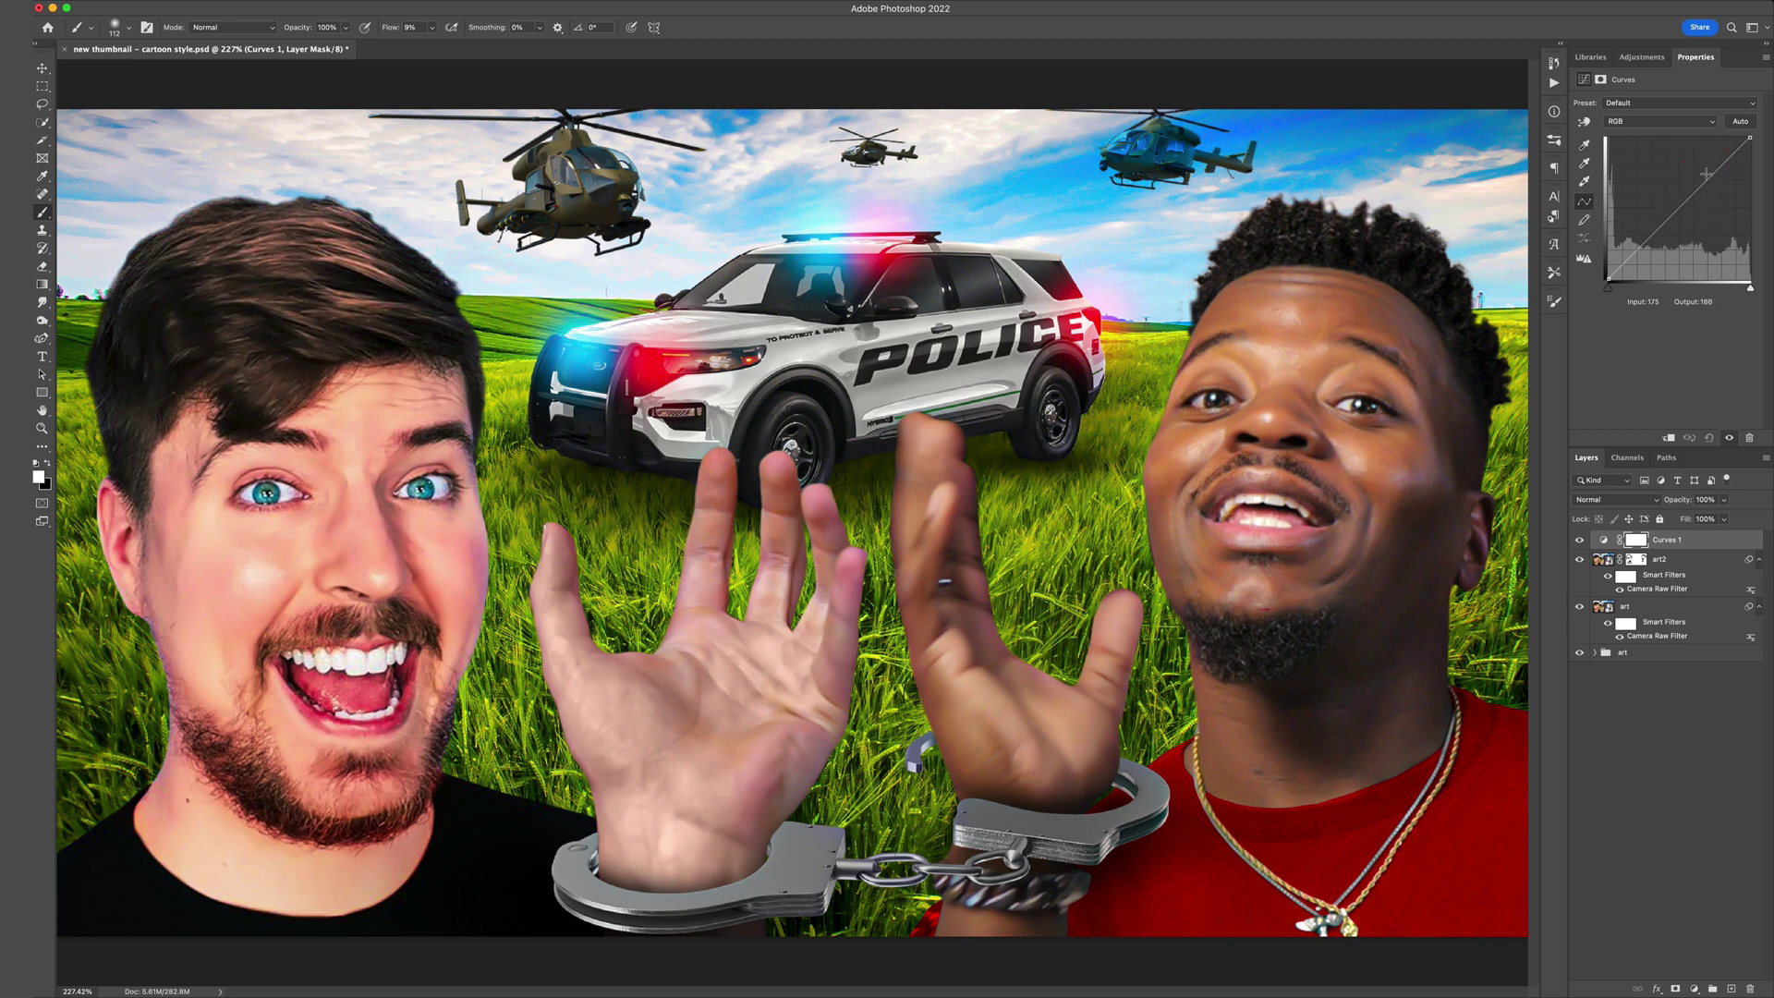
{"action": "left_click_drag", "start_coordinate": [1707, 176], "coordinate": [1702, 173]}
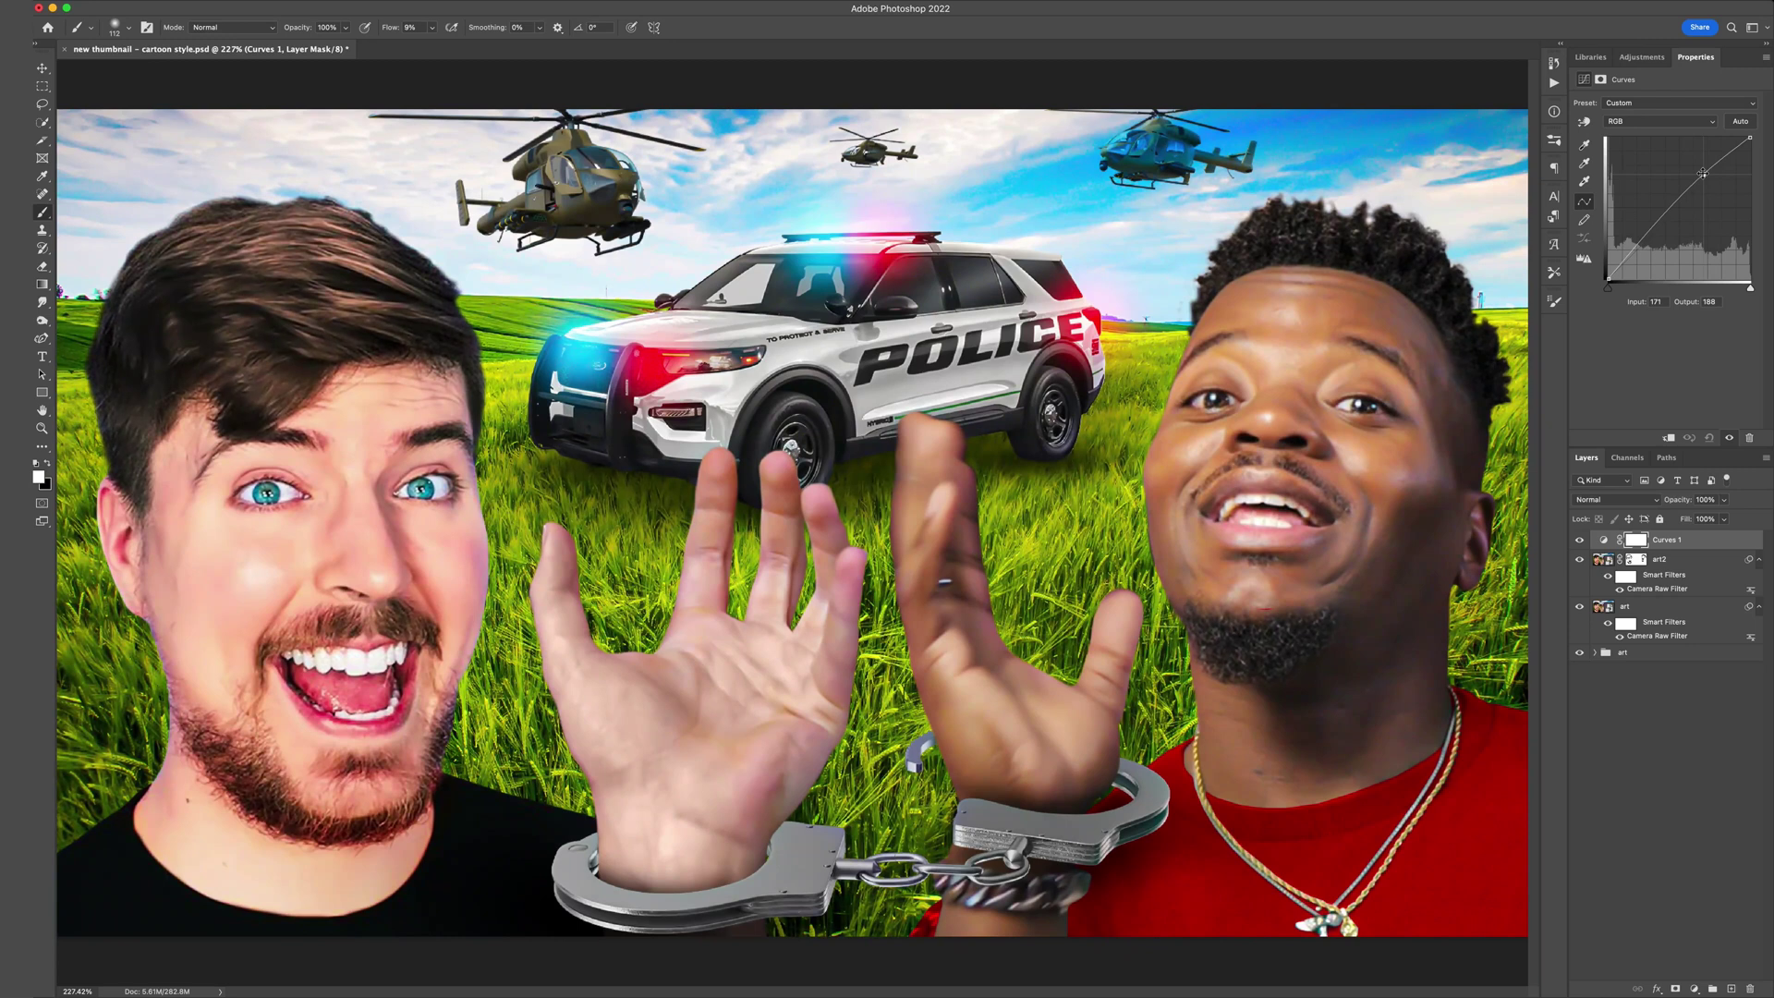
{"action": "left_click", "coordinate": [1641, 543]}
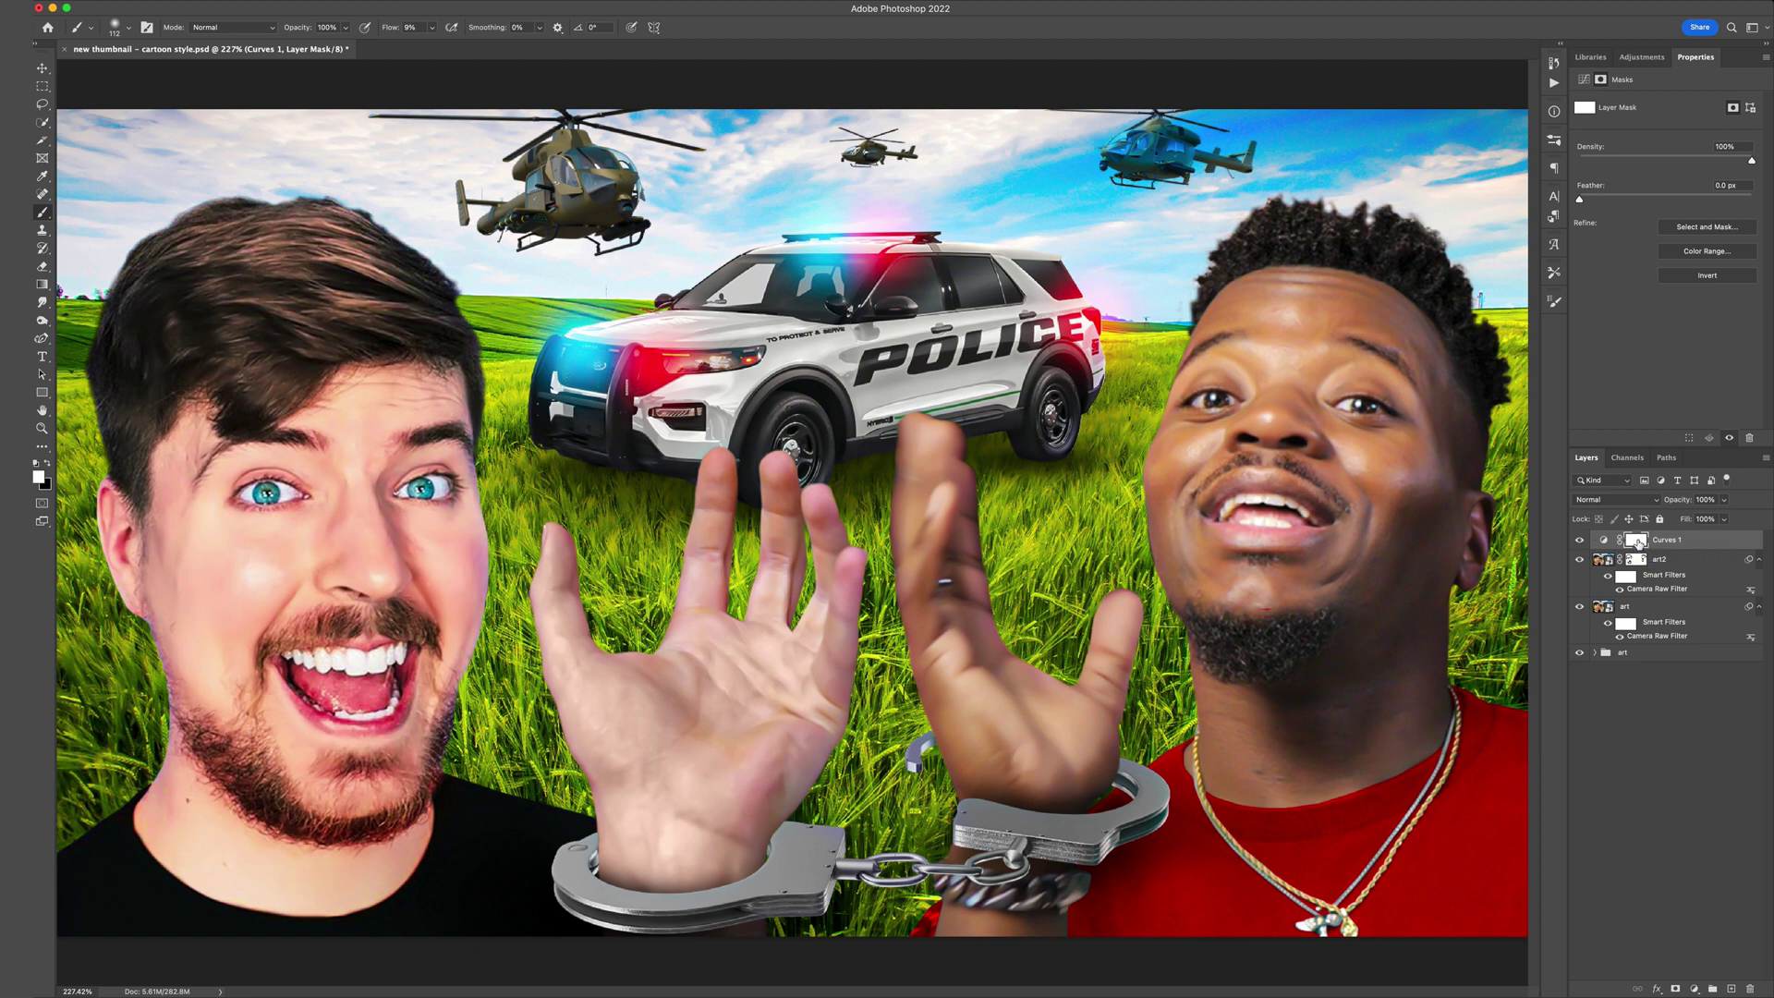
{"action": "key", "text": "super+i"}
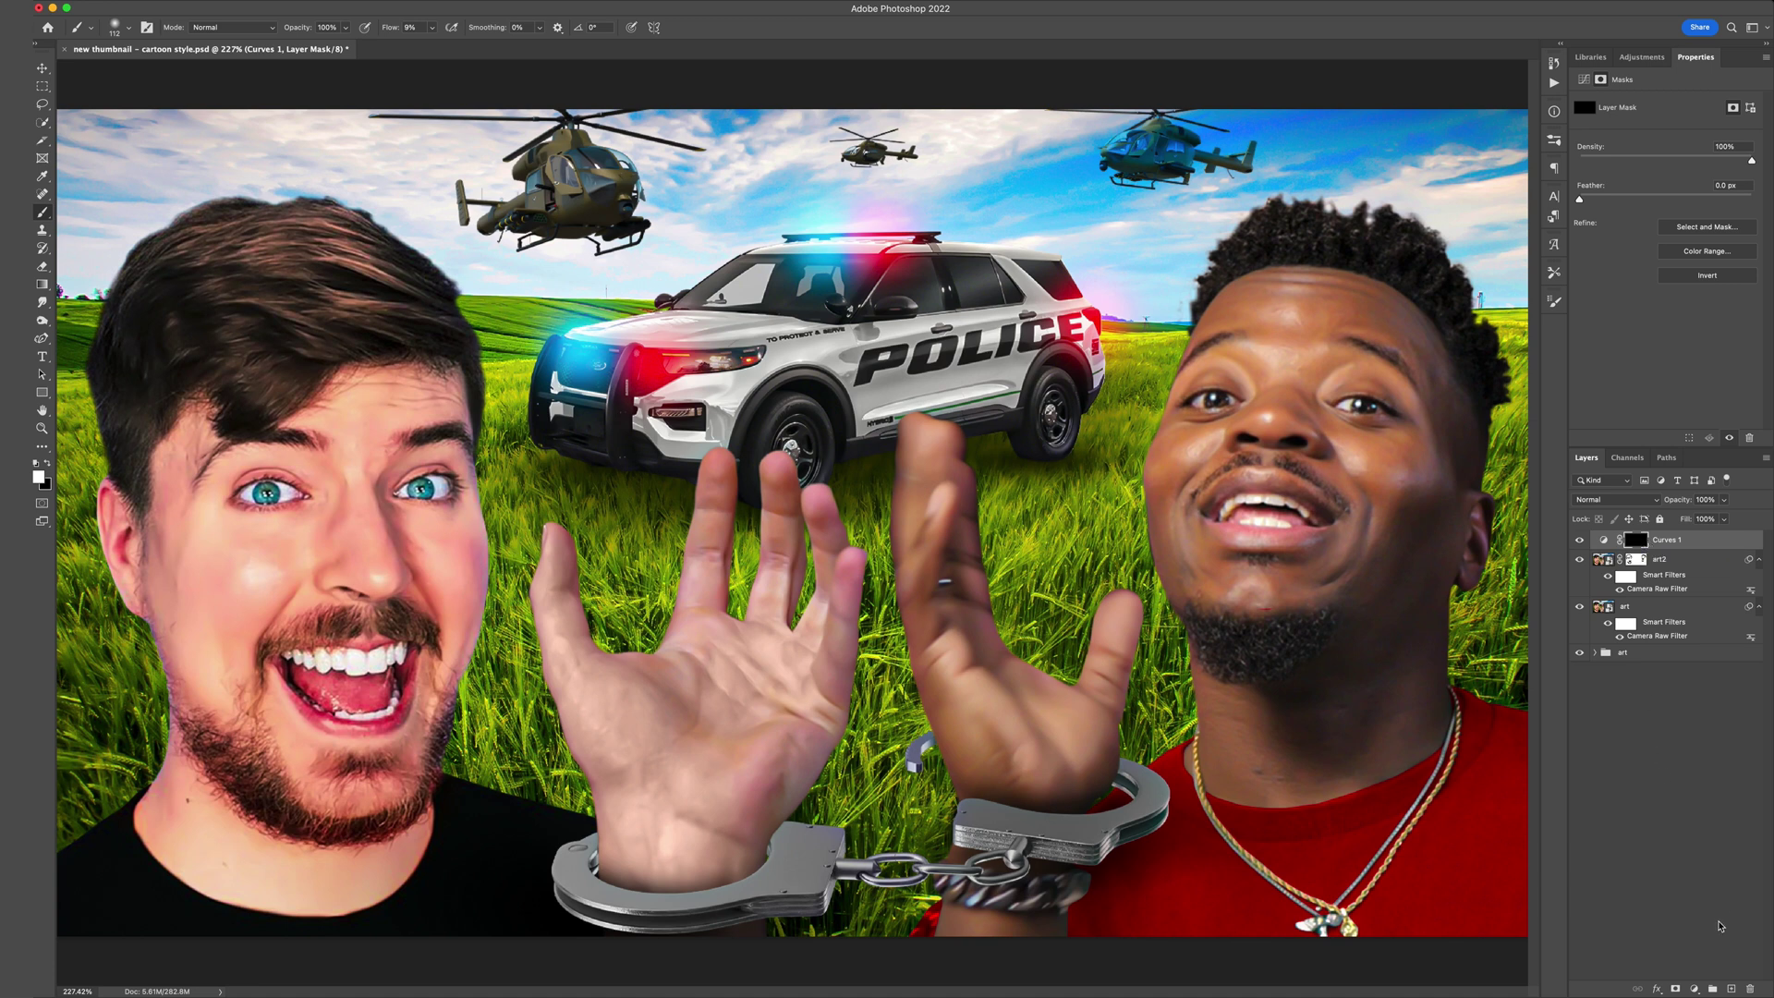
Add a second Curves adjustment on top, pull its midtones down to darken the image, and invert its mask to black.
{"action": "left_click", "coordinate": [1695, 990]}
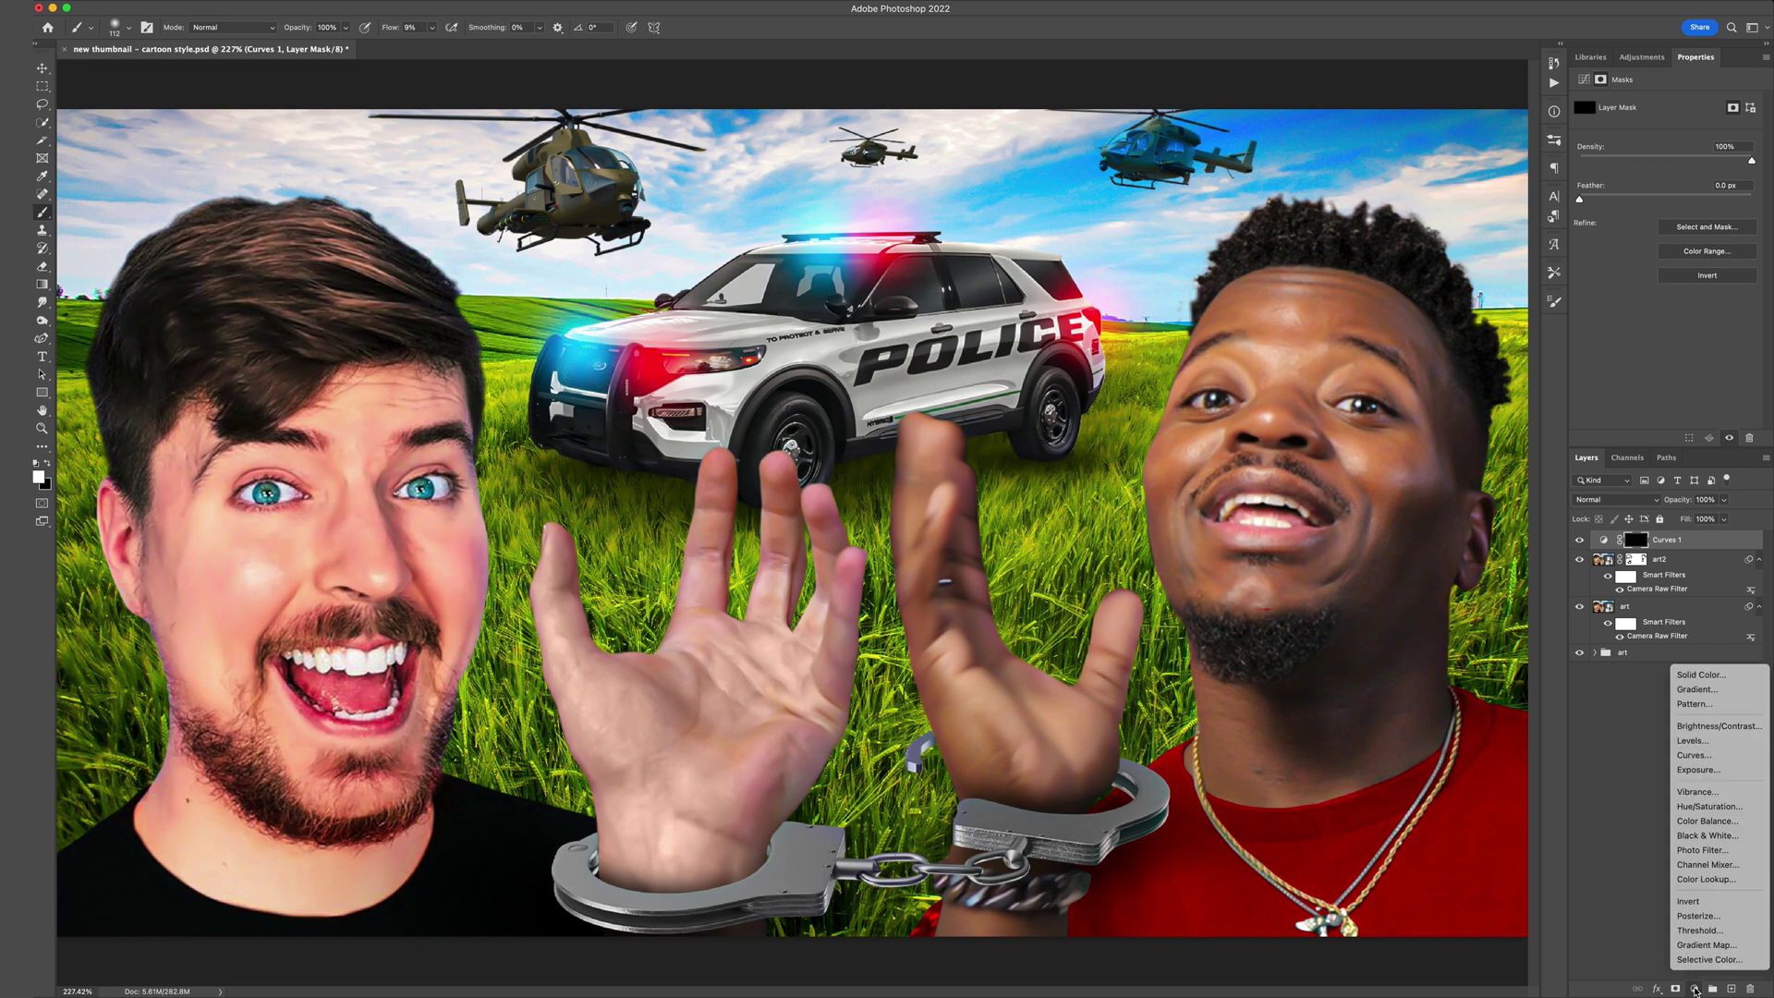
{"action": "left_click", "coordinate": [1707, 759]}
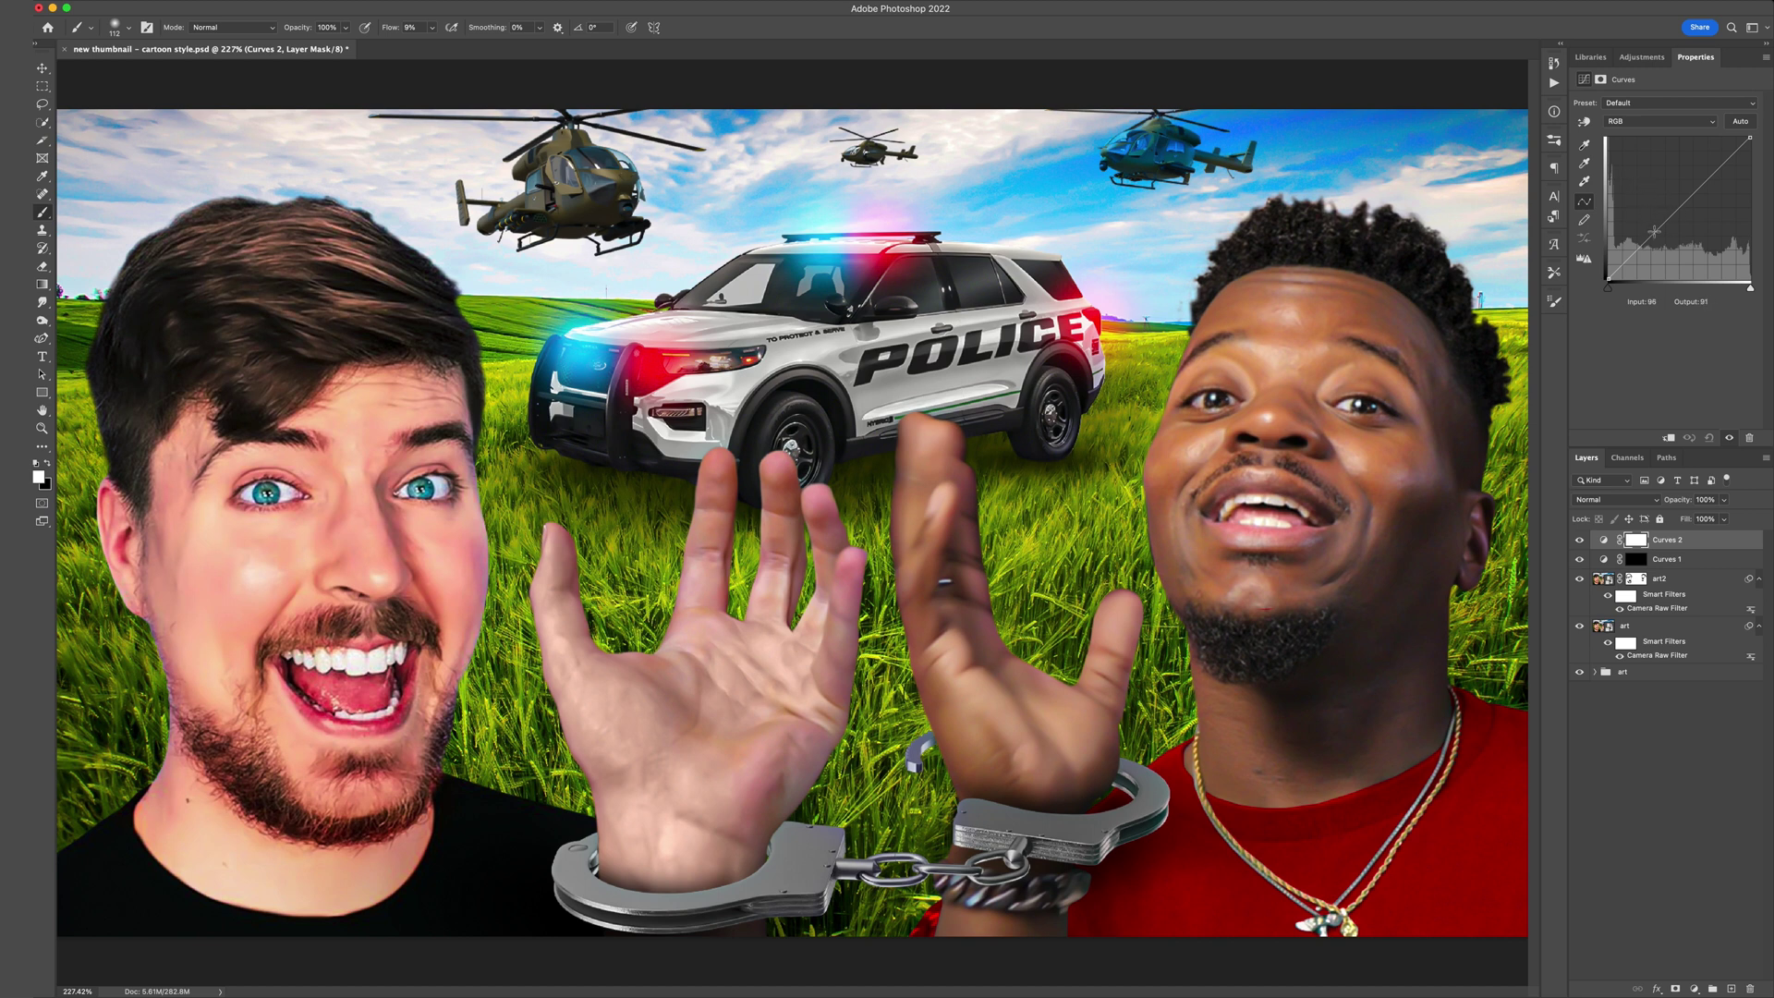
{"action": "left_click_drag", "start_coordinate": [1652, 235], "coordinate": [1667, 243]}
{"action": "key", "text": "super+i"}
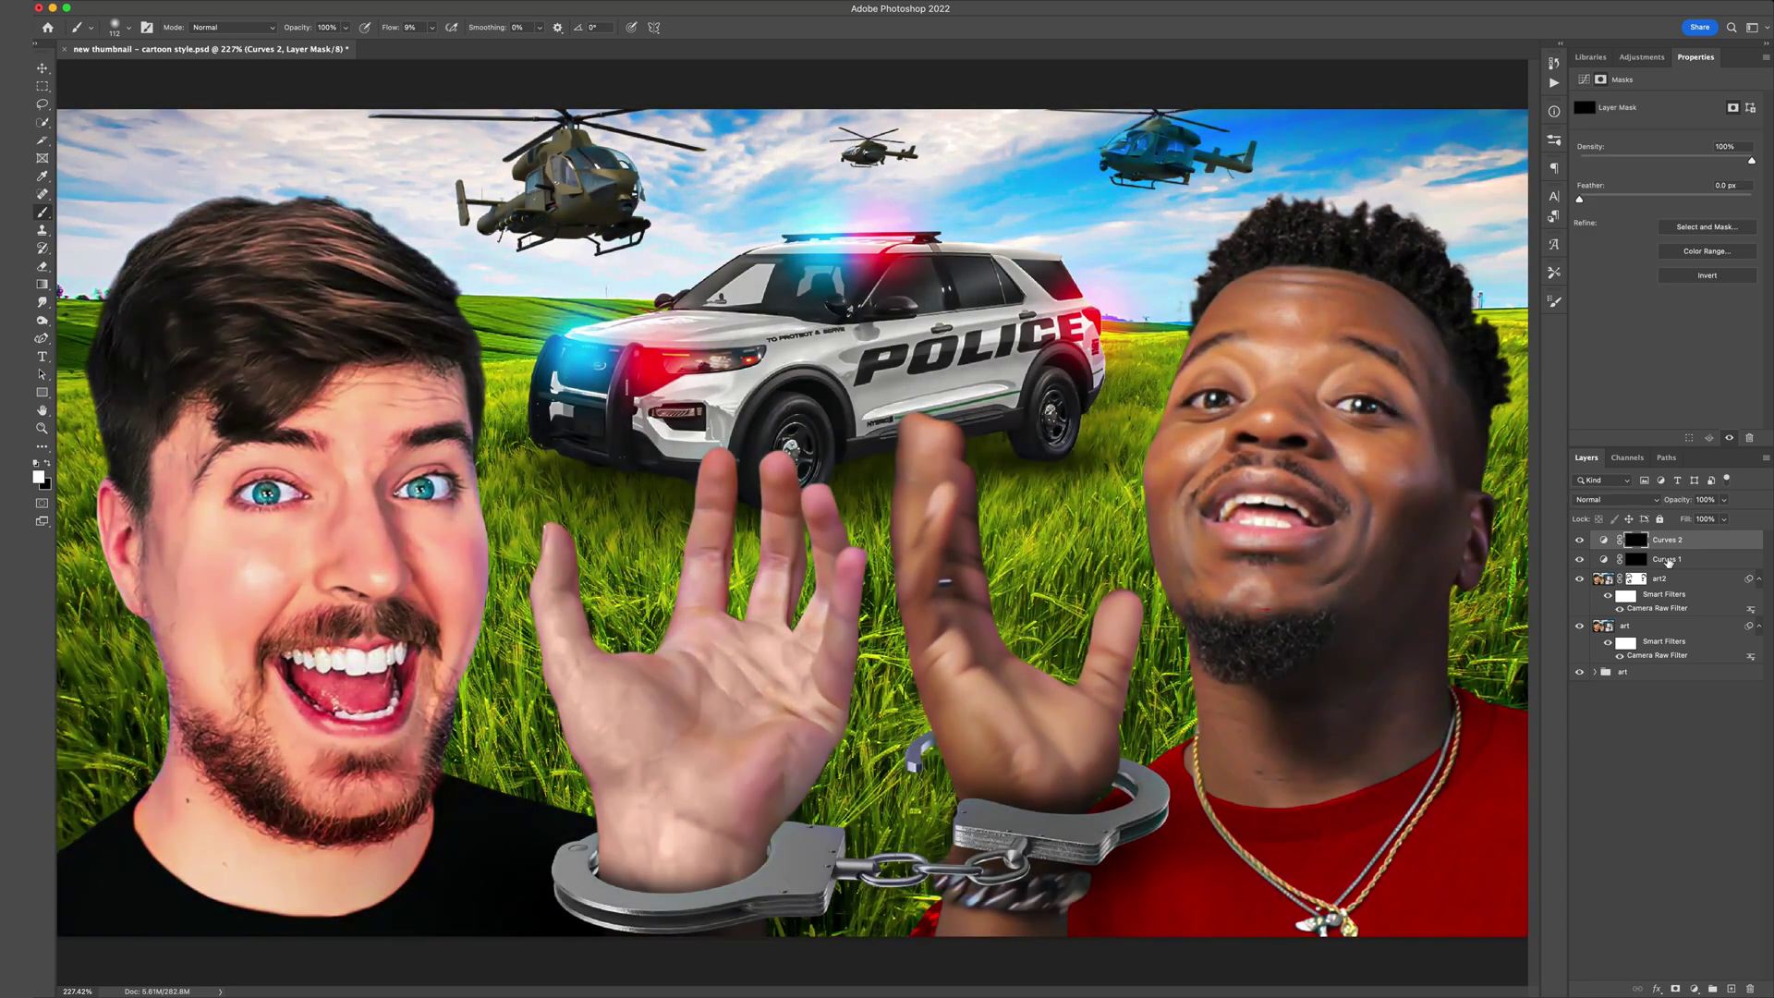
Rename the brightening Curves layer light and the darkening Curves layer dark.
{"action": "double_click", "coordinate": [1666, 559]}
{"action": "key", "text": "BackSpace"}
{"action": "key", "text": "Return"}
{"action": "double_click", "coordinate": [1675, 539]}
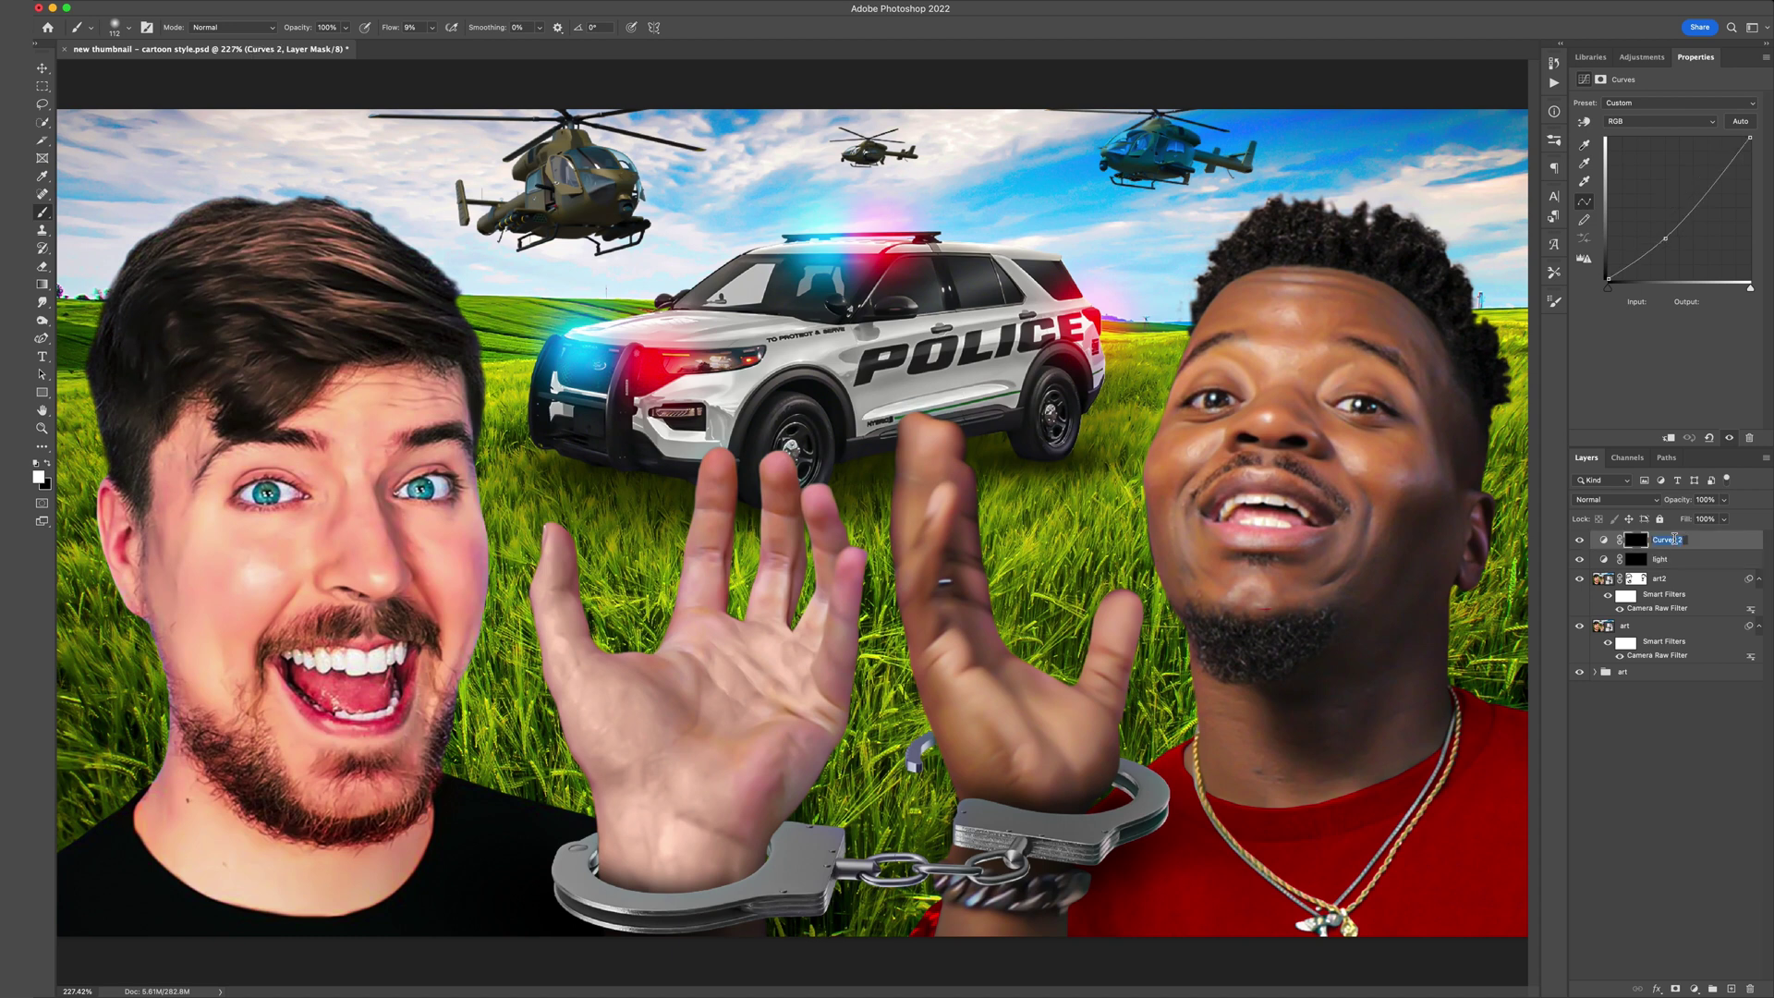
{"action": "type", "text": "dark"}
Hide the dark layer, target the light layer's mask, and set up a Soft Round brush with 9% flow.
{"action": "left_click", "coordinate": [1579, 540]}
{"action": "left_click", "coordinate": [1644, 558]}
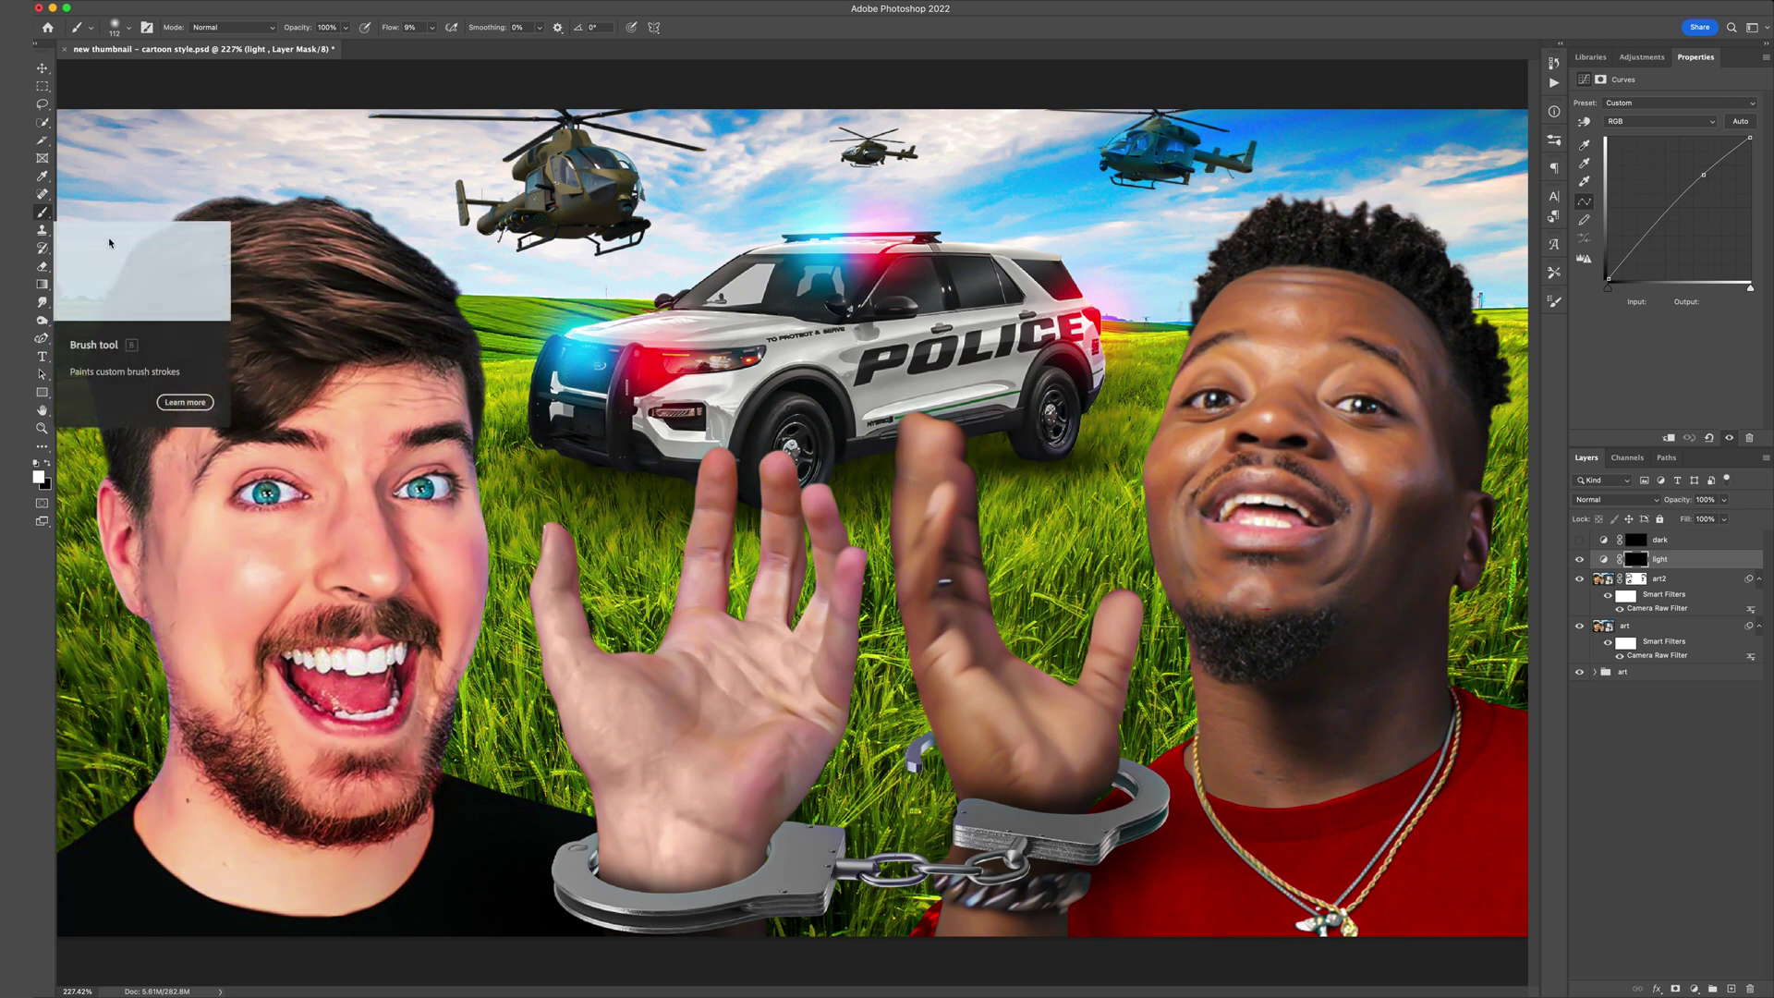
{"action": "right_click", "coordinate": [704, 404]}
{"action": "left_click", "coordinate": [813, 550]}
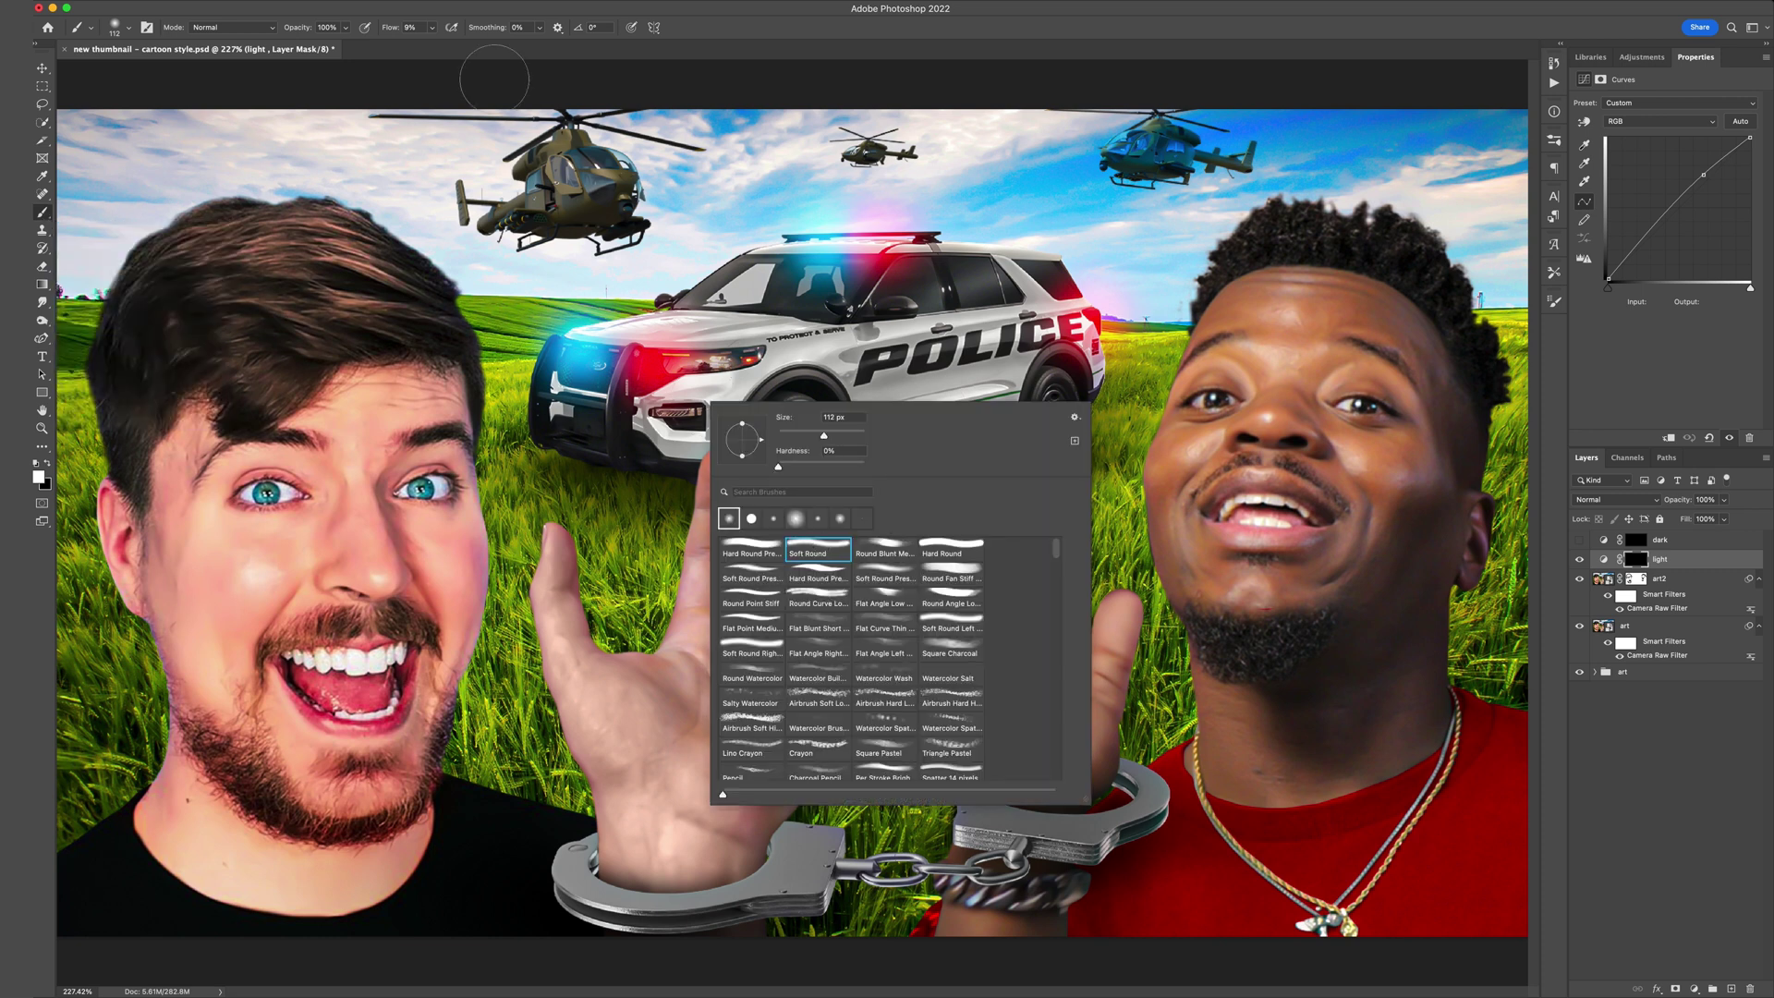
{"action": "left_click", "coordinate": [432, 27]}
{"action": "mouse_move", "coordinate": [431, 45]}
{"action": "left_mouse_down"}
{"action": "mouse_move", "coordinate": [482, 48]}
{"action": "mouse_move", "coordinate": [431, 58]}
{"action": "left_mouse_up"}
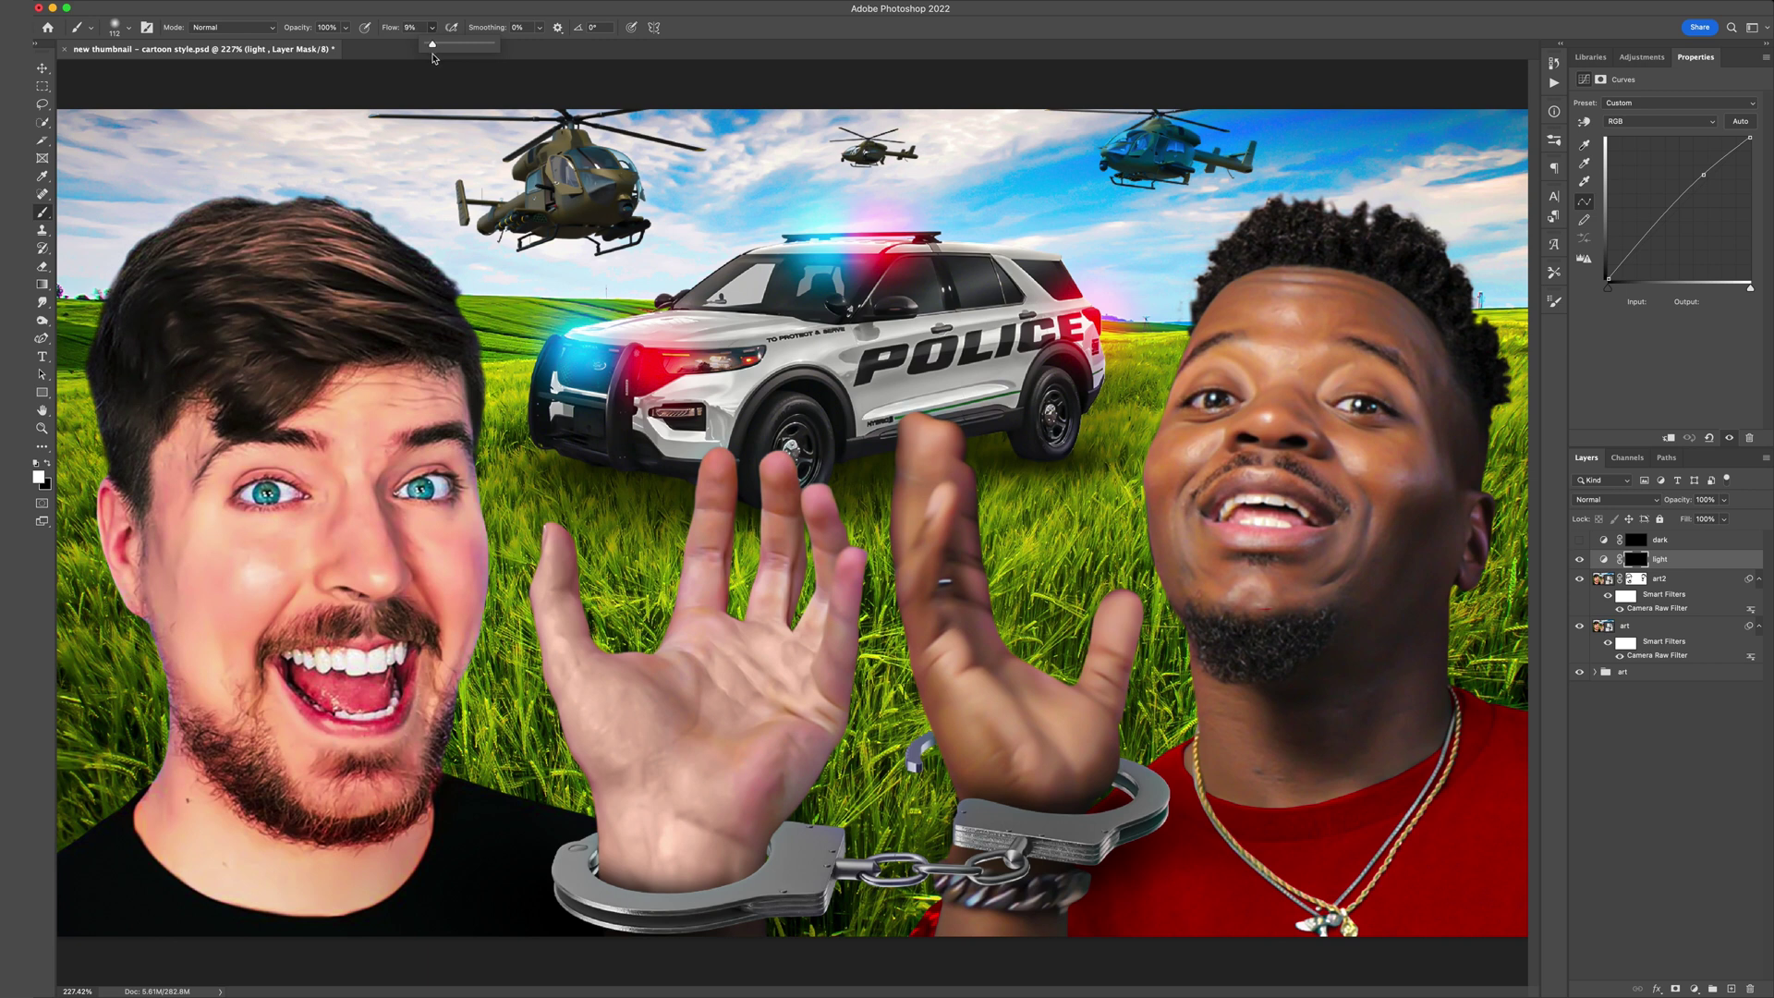
Paint white on the light mask over the black-shirted man's nose and cheeks to build highlights, adjusting the brush size as needed.
{"action": "left_click_drag", "start_coordinate": [392, 543], "coordinate": [361, 541]}
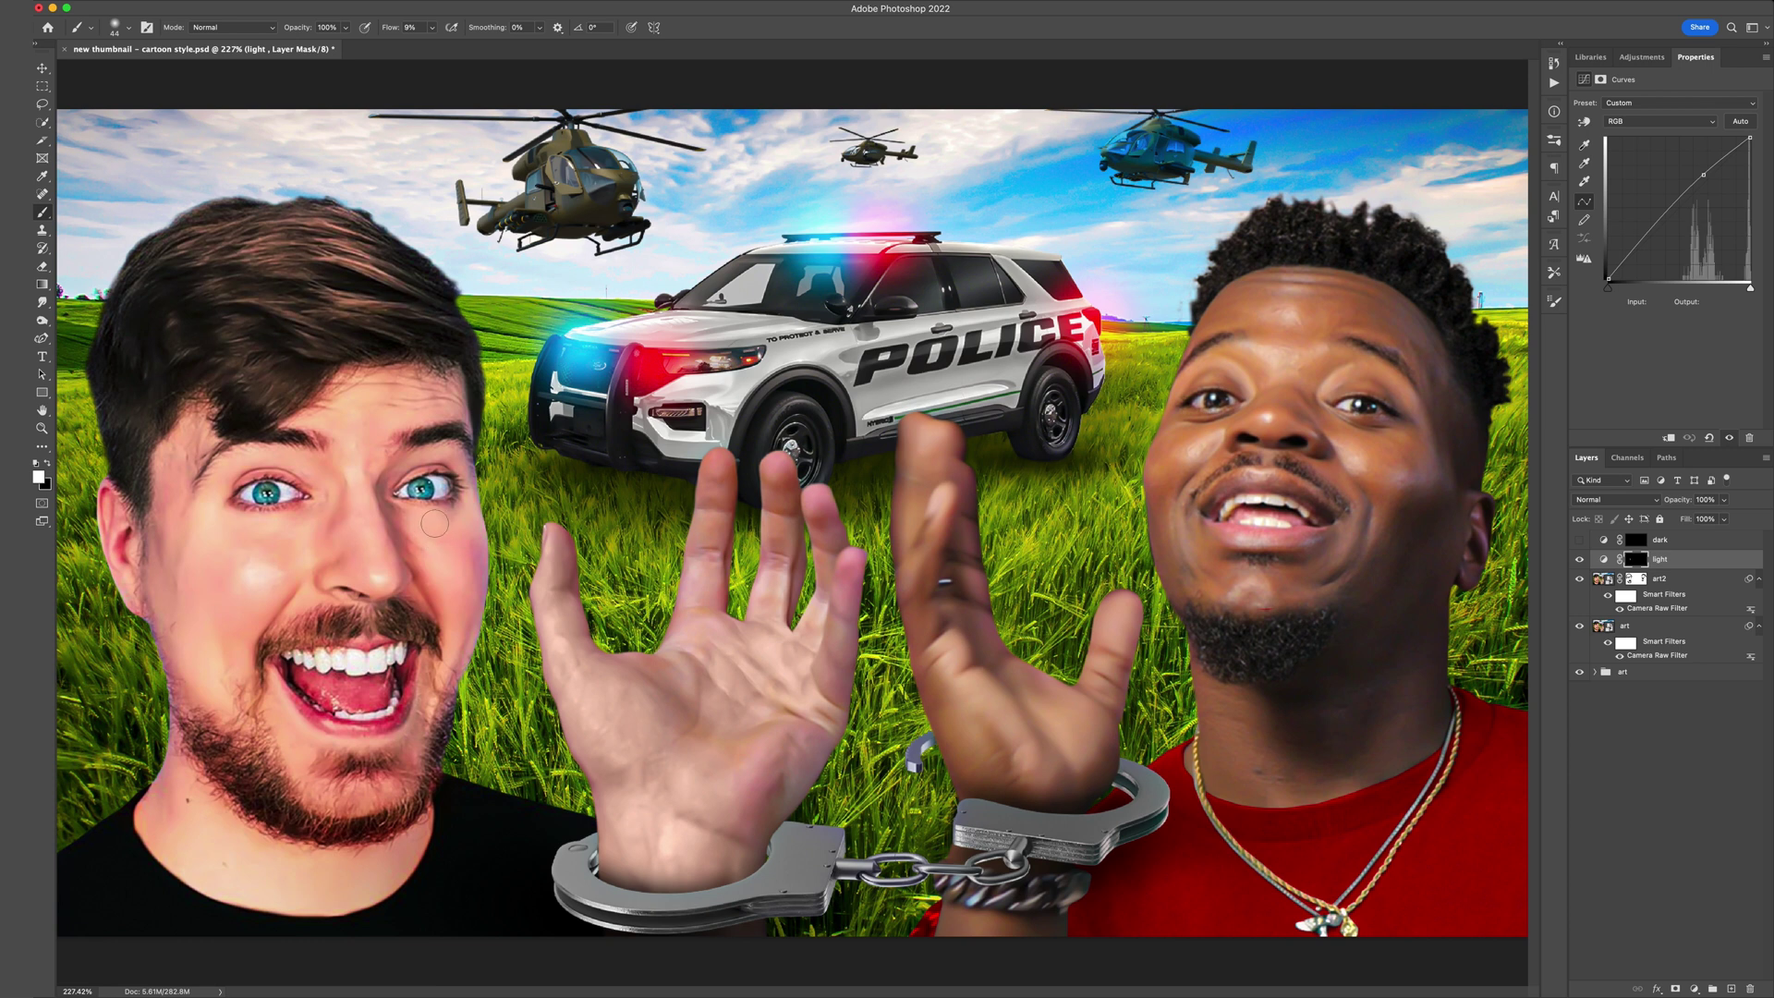
{"action": "left_click", "coordinate": [377, 556], "text": "ctrl+alt"}
{"action": "left_click_drag", "start_coordinate": [377, 556], "coordinate": [368, 555]}
{"action": "key", "text": "bracketright"}
{"action": "key", "text": "bracketright"}
{"action": "key", "text": "bracketright"}
{"action": "key", "text": "bracketright"}
{"action": "left_click", "coordinate": [1580, 559]}
{"action": "left_click", "coordinate": [1580, 559]}
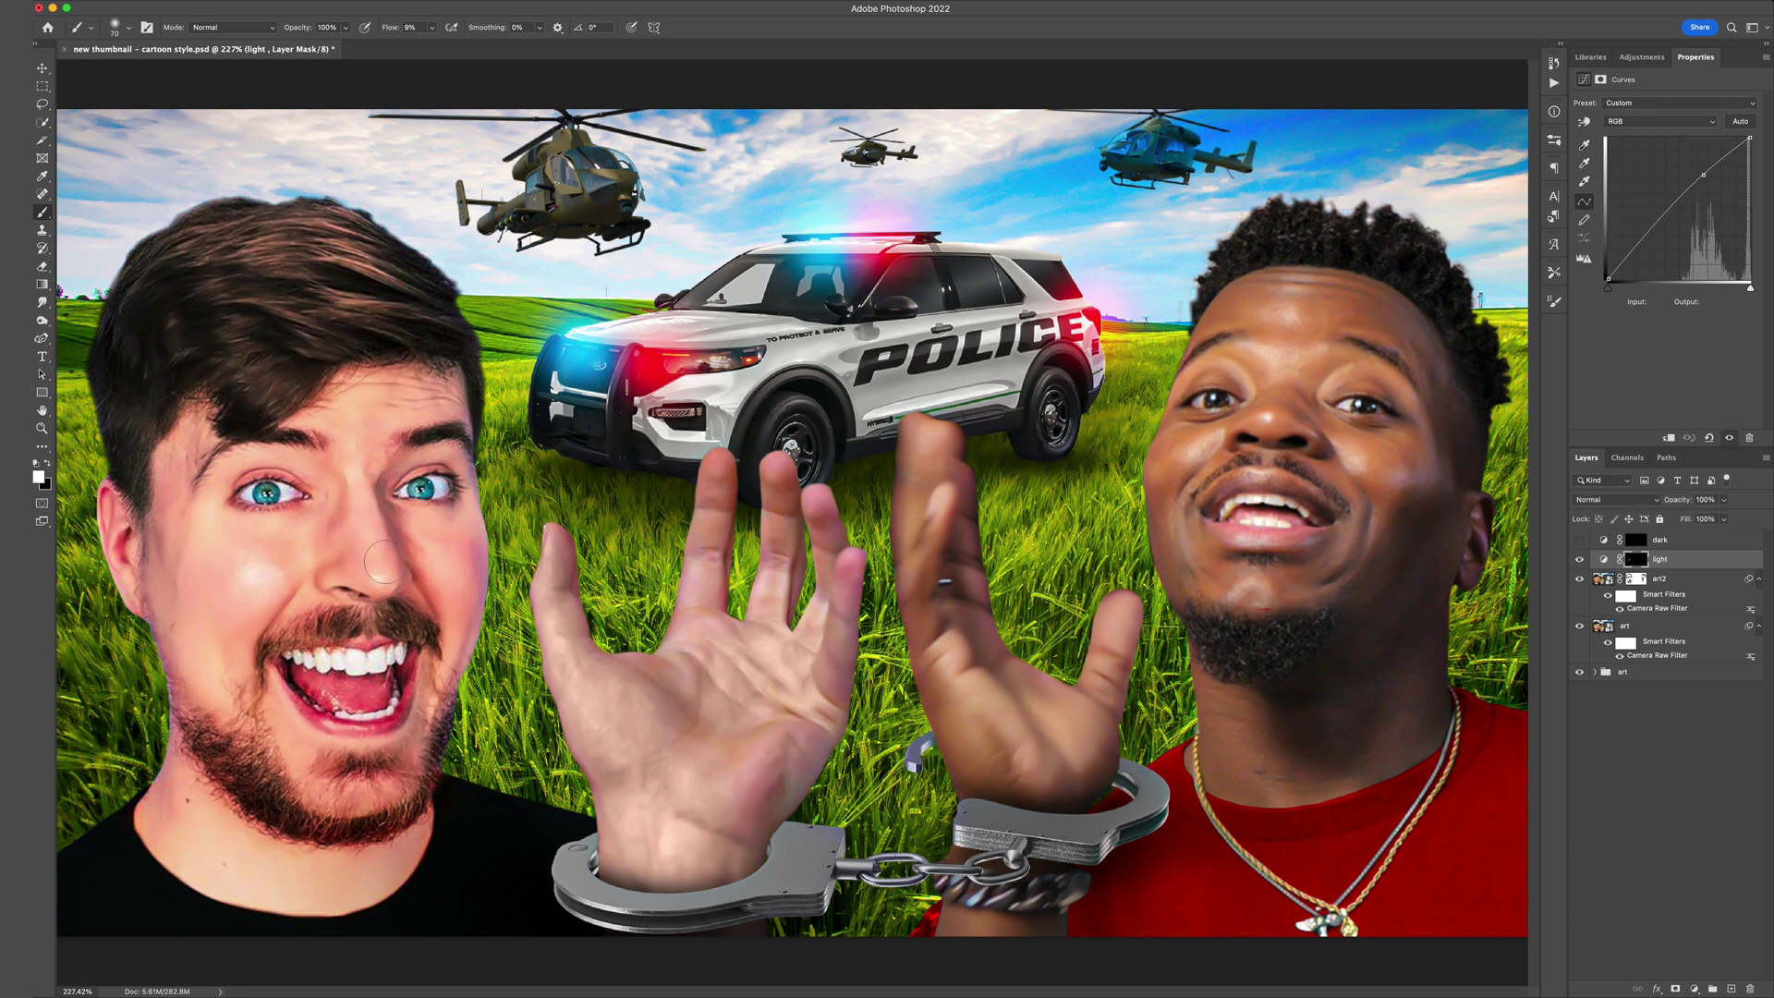
{"action": "mouse_move", "coordinate": [249, 568]}
{"action": "left_mouse_down"}
{"action": "mouse_move", "coordinate": [469, 545]}
{"action": "mouse_move", "coordinate": [462, 588]}
{"action": "left_mouse_up"}
{"action": "key", "text": "alt+bracketright"}
{"action": "key", "text": "bracketright"}
{"action": "key", "text": "bracketright"}
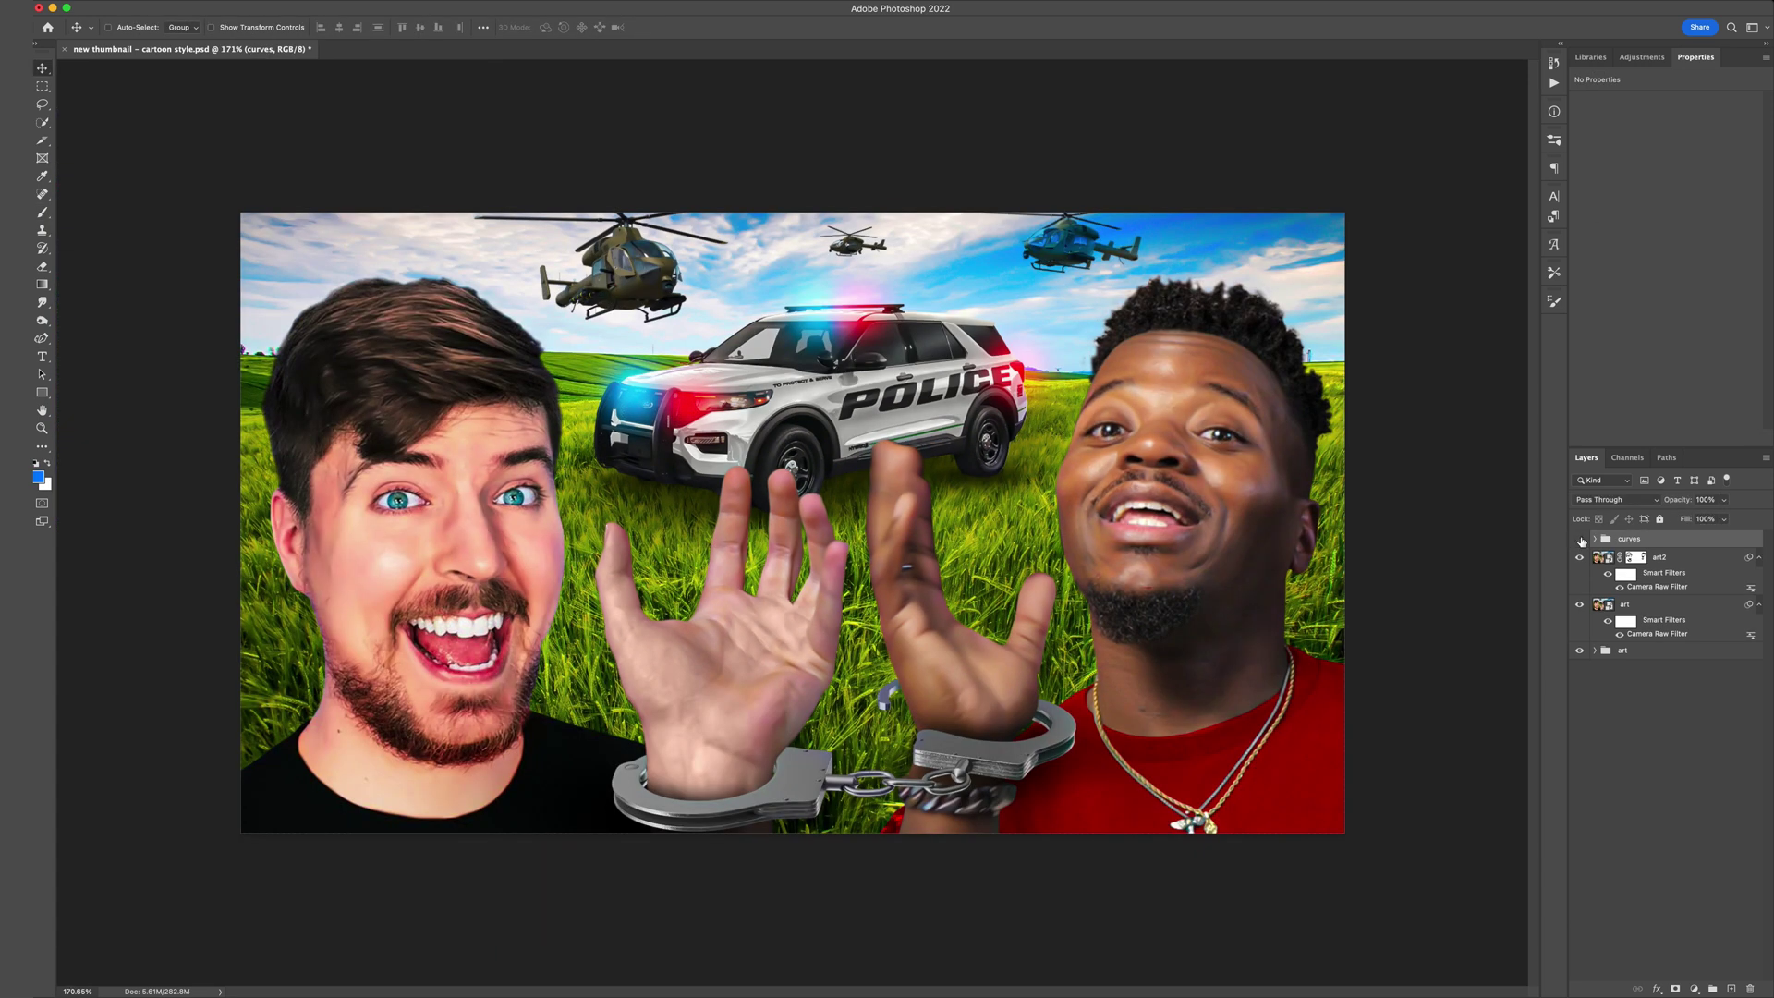
Compare the artwork with and without the curves group.
{"action": "left_click", "coordinate": [1580, 540]}
{"action": "left_click", "coordinate": [1580, 540]}
{"action": "left_click", "coordinate": [1580, 540]}
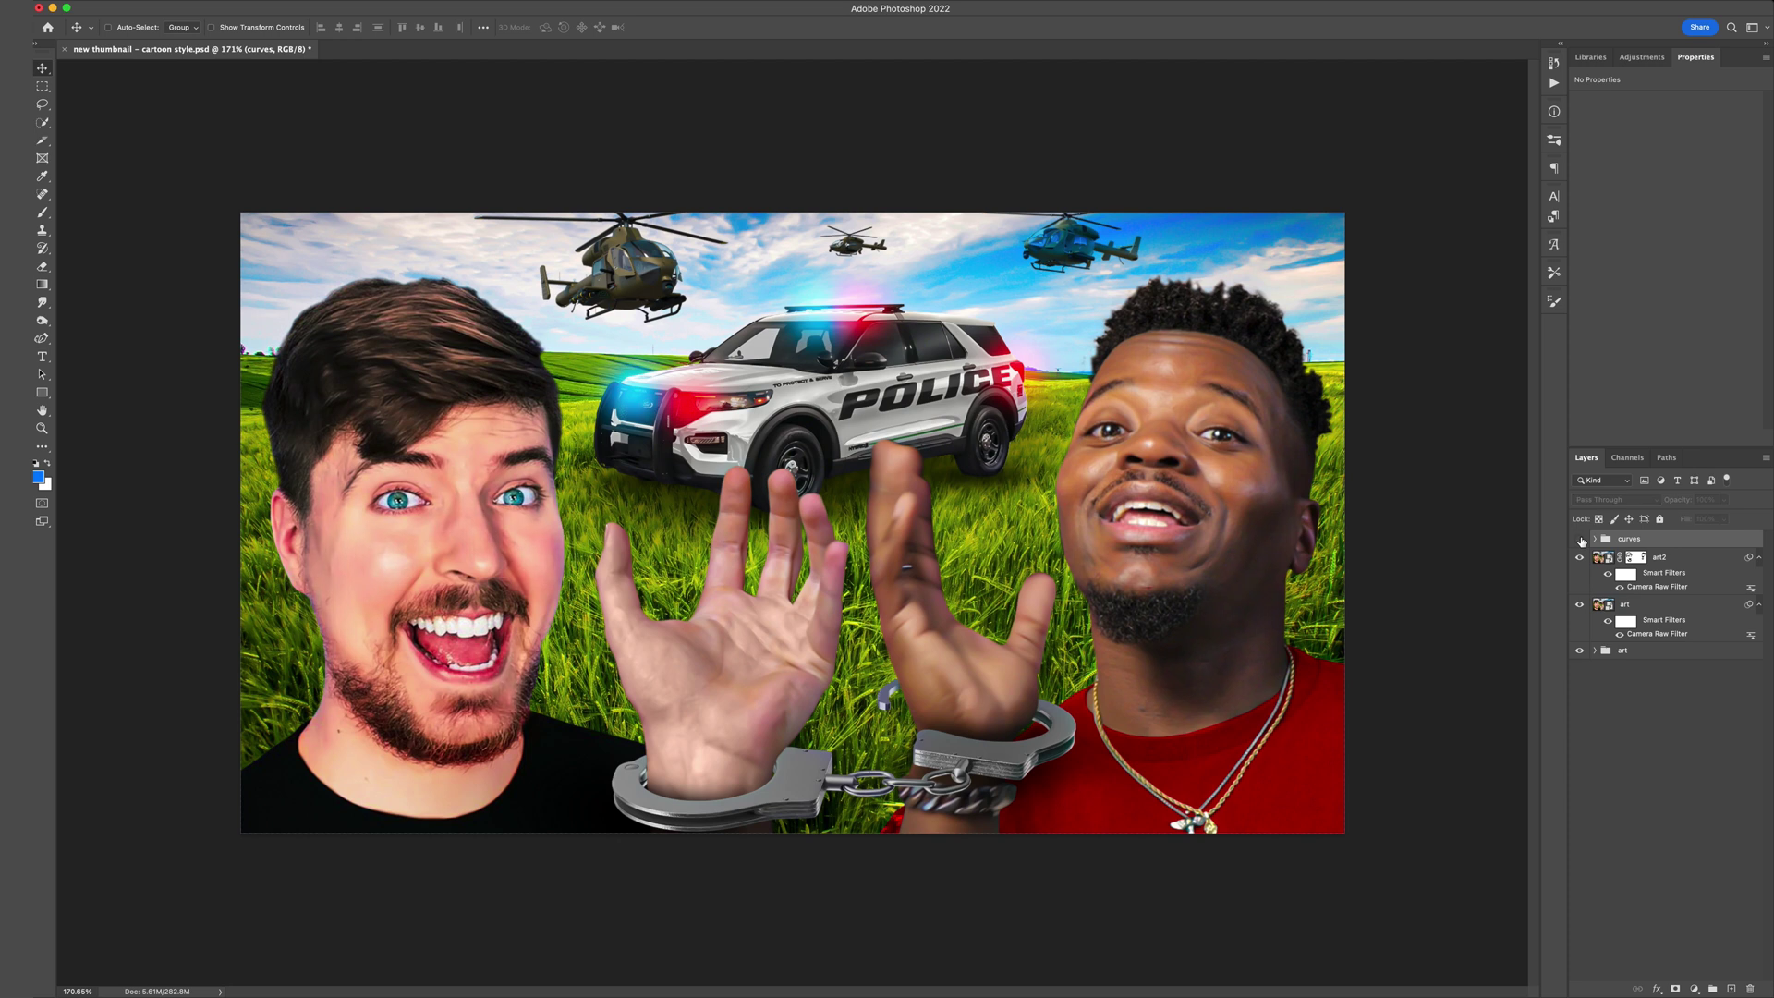
{"action": "left_click", "coordinate": [1581, 540]}
{"action": "left_click", "coordinate": [1580, 540]}
{"action": "left_click", "coordinate": [1580, 540]}
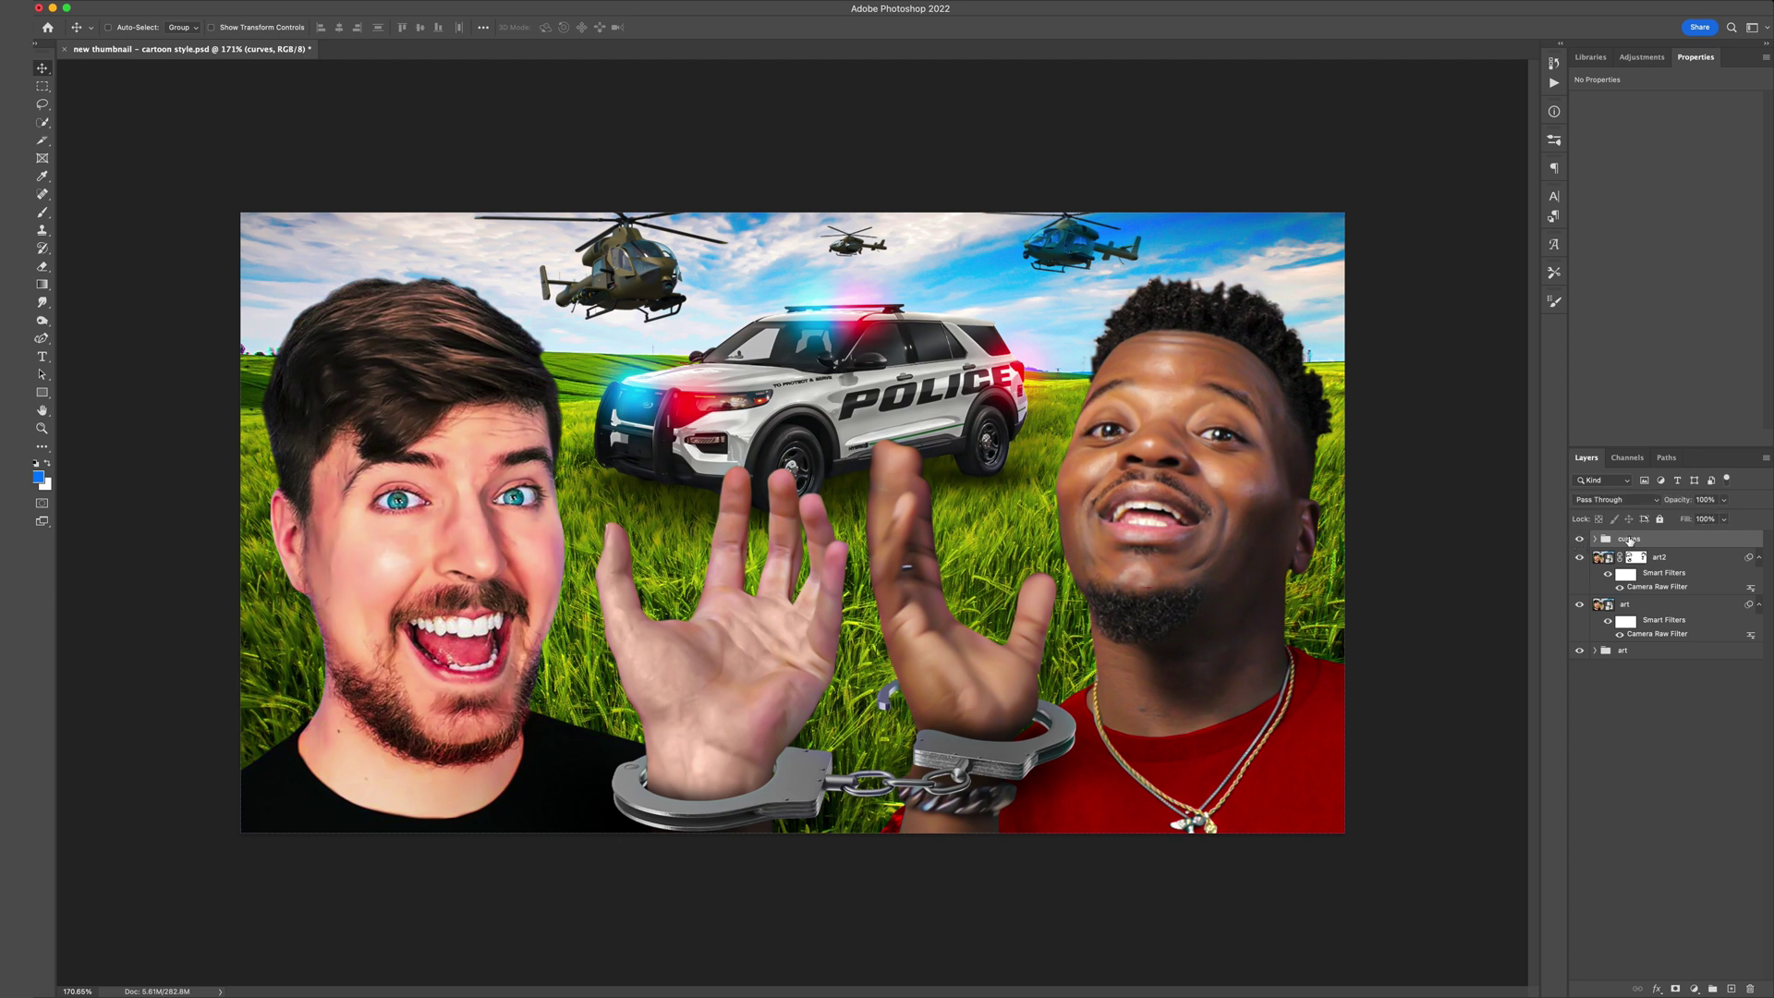
Add a Selective Color adjustment above the curves group, lower Cyan in the Reds, and set Blacks to Cyan +1, Magenta +2, Black +1.
{"action": "key", "text": "super+plus"}
{"action": "key", "text": "super+minus"}
{"action": "key", "text": "super+plus"}
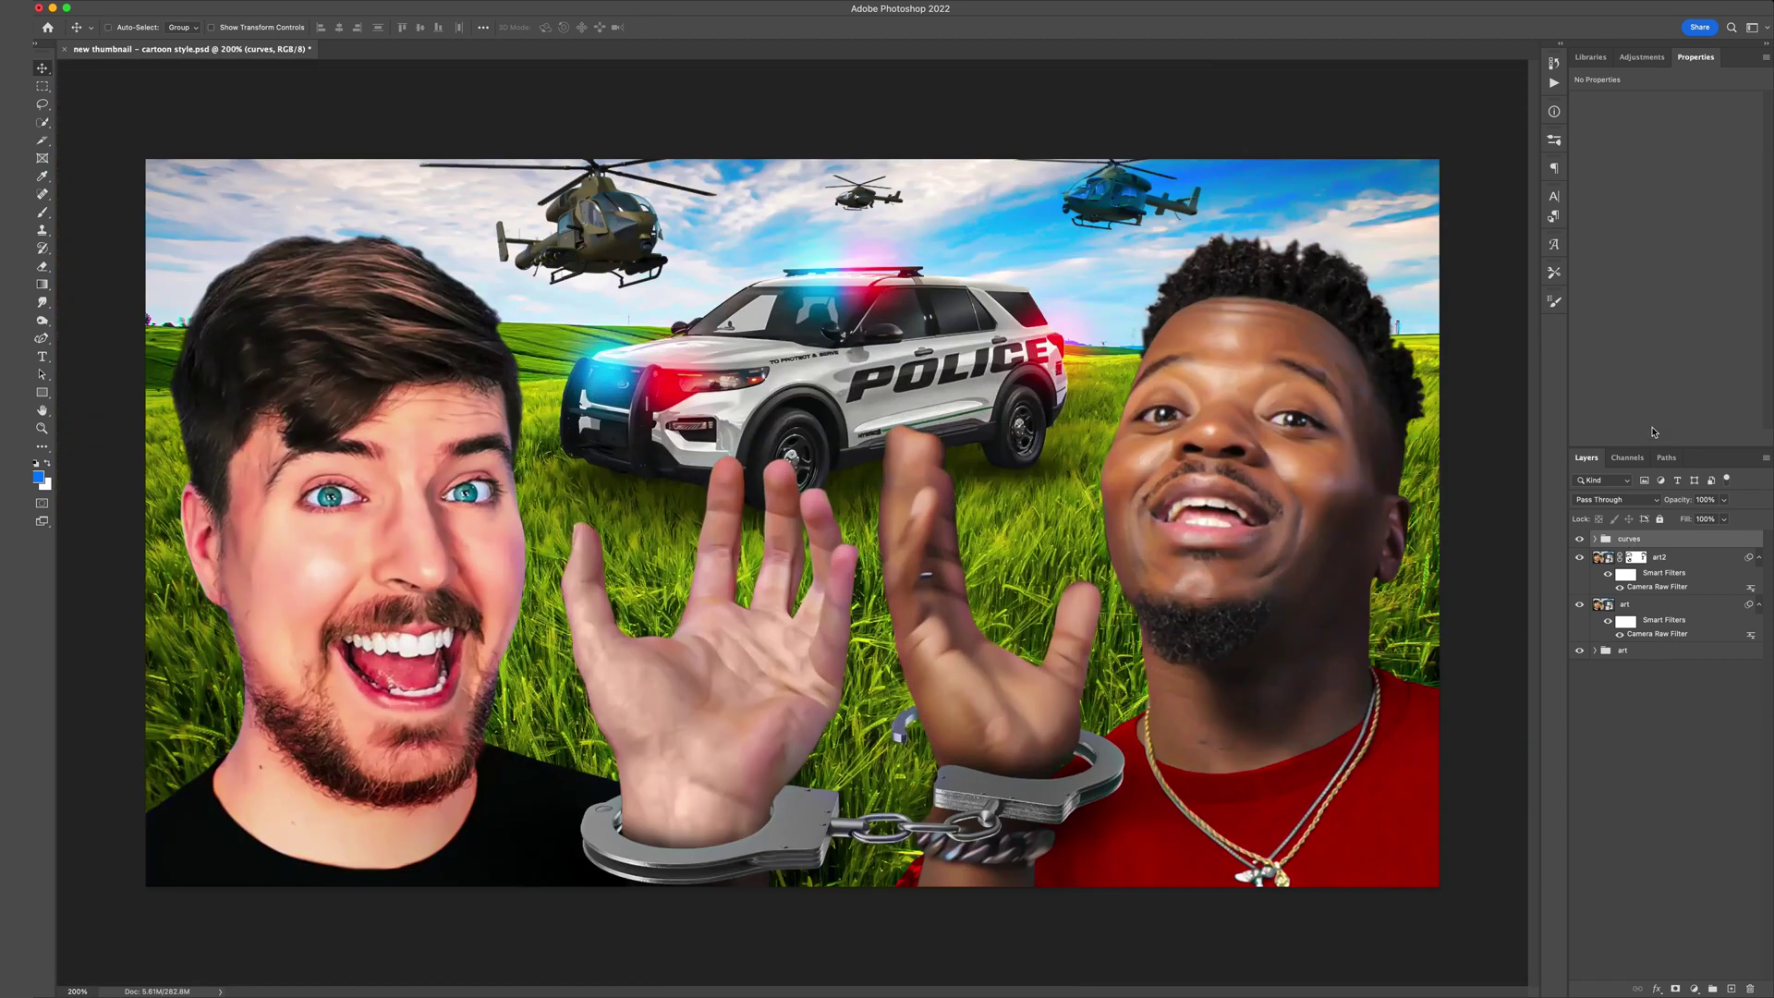
{"action": "left_click", "coordinate": [1642, 56]}
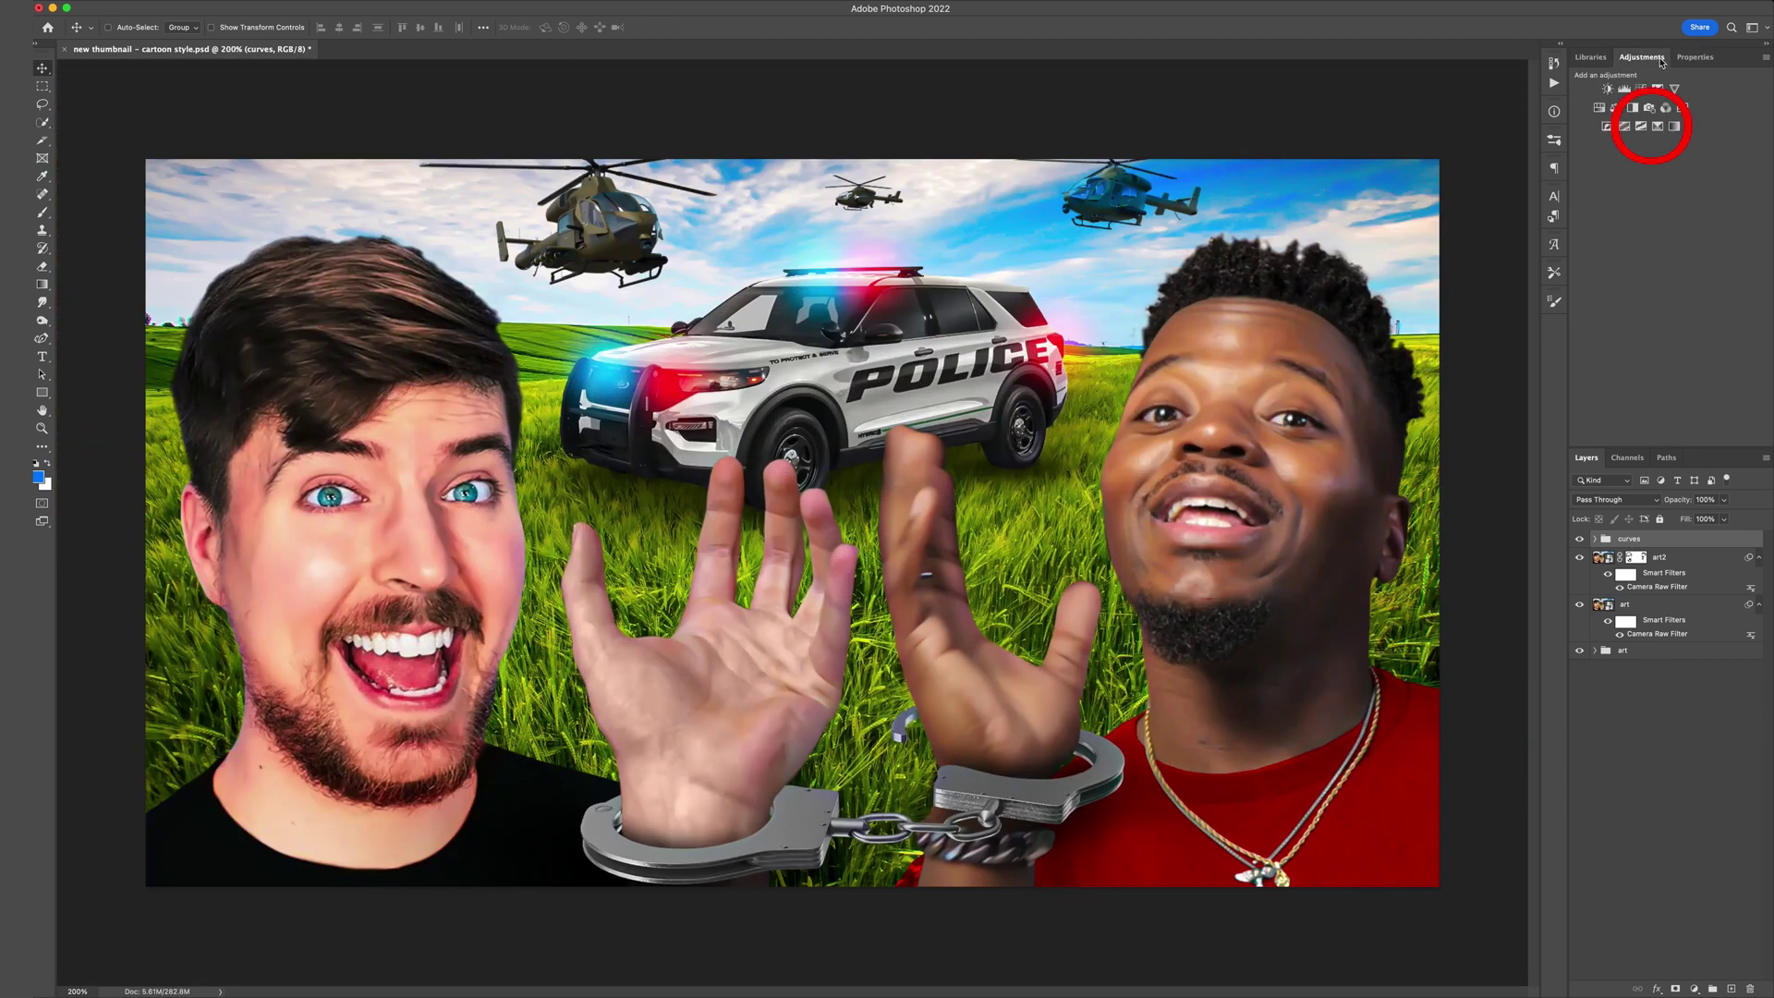
{"action": "left_click", "coordinate": [1660, 127]}
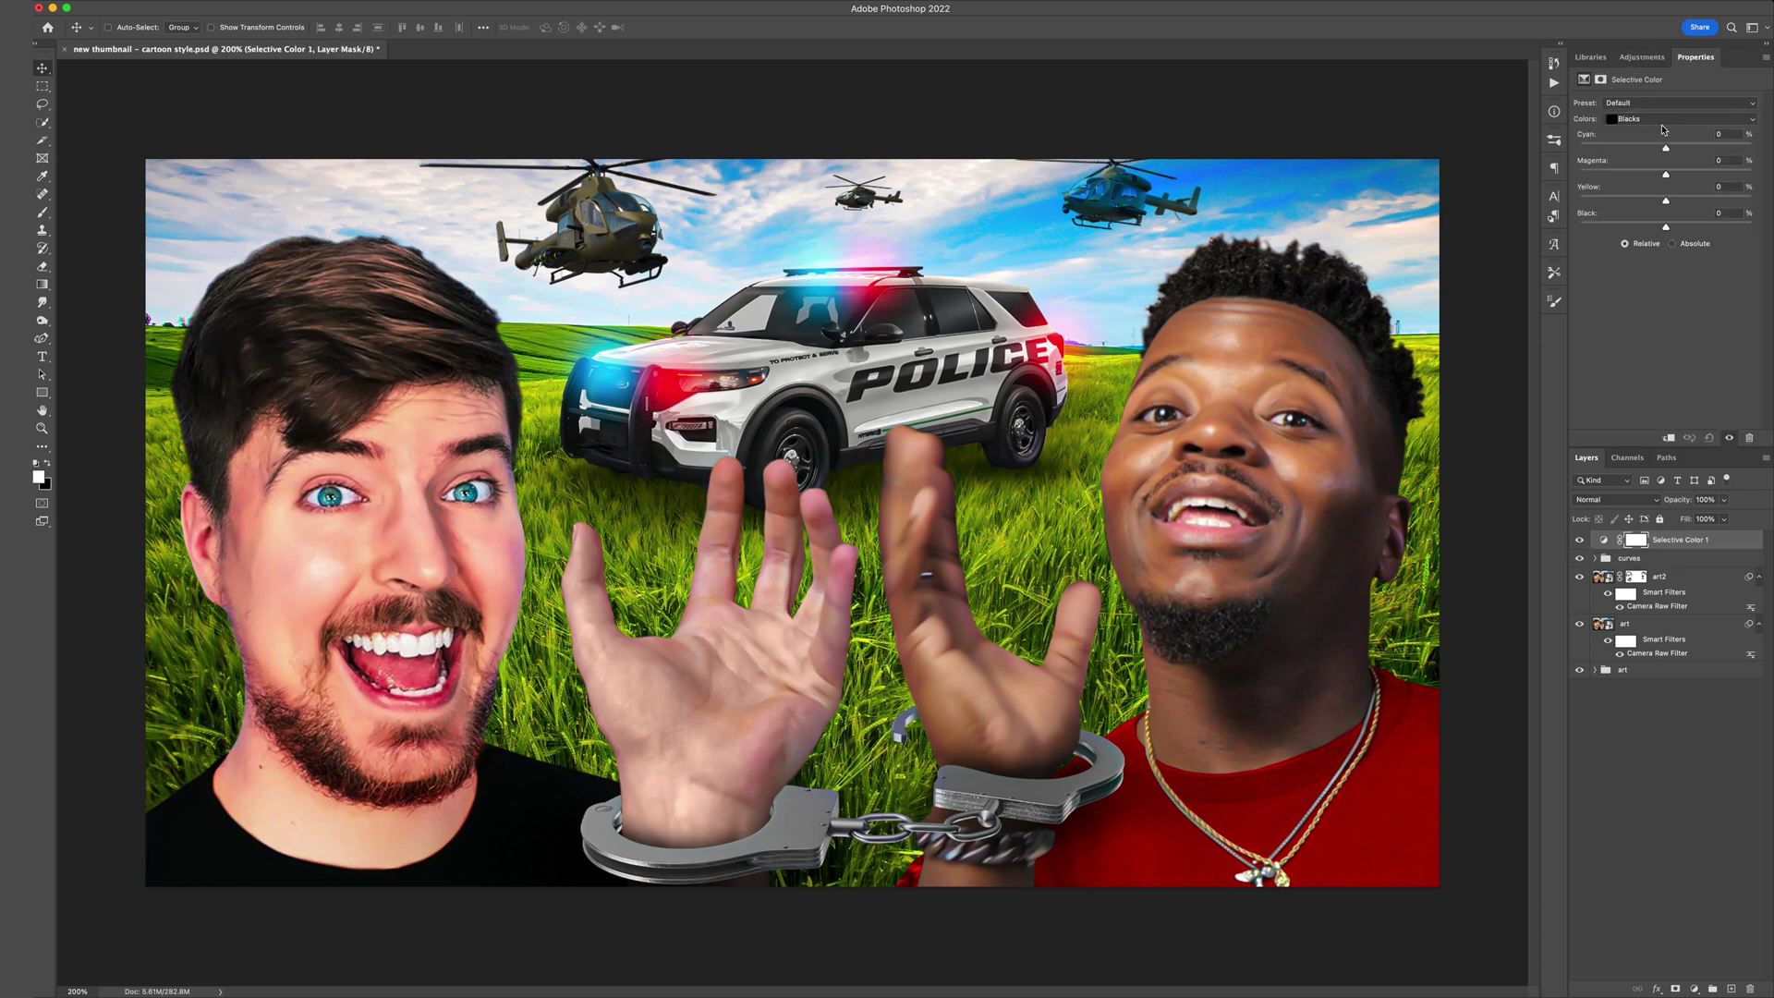
{"action": "left_click", "coordinate": [1666, 119]}
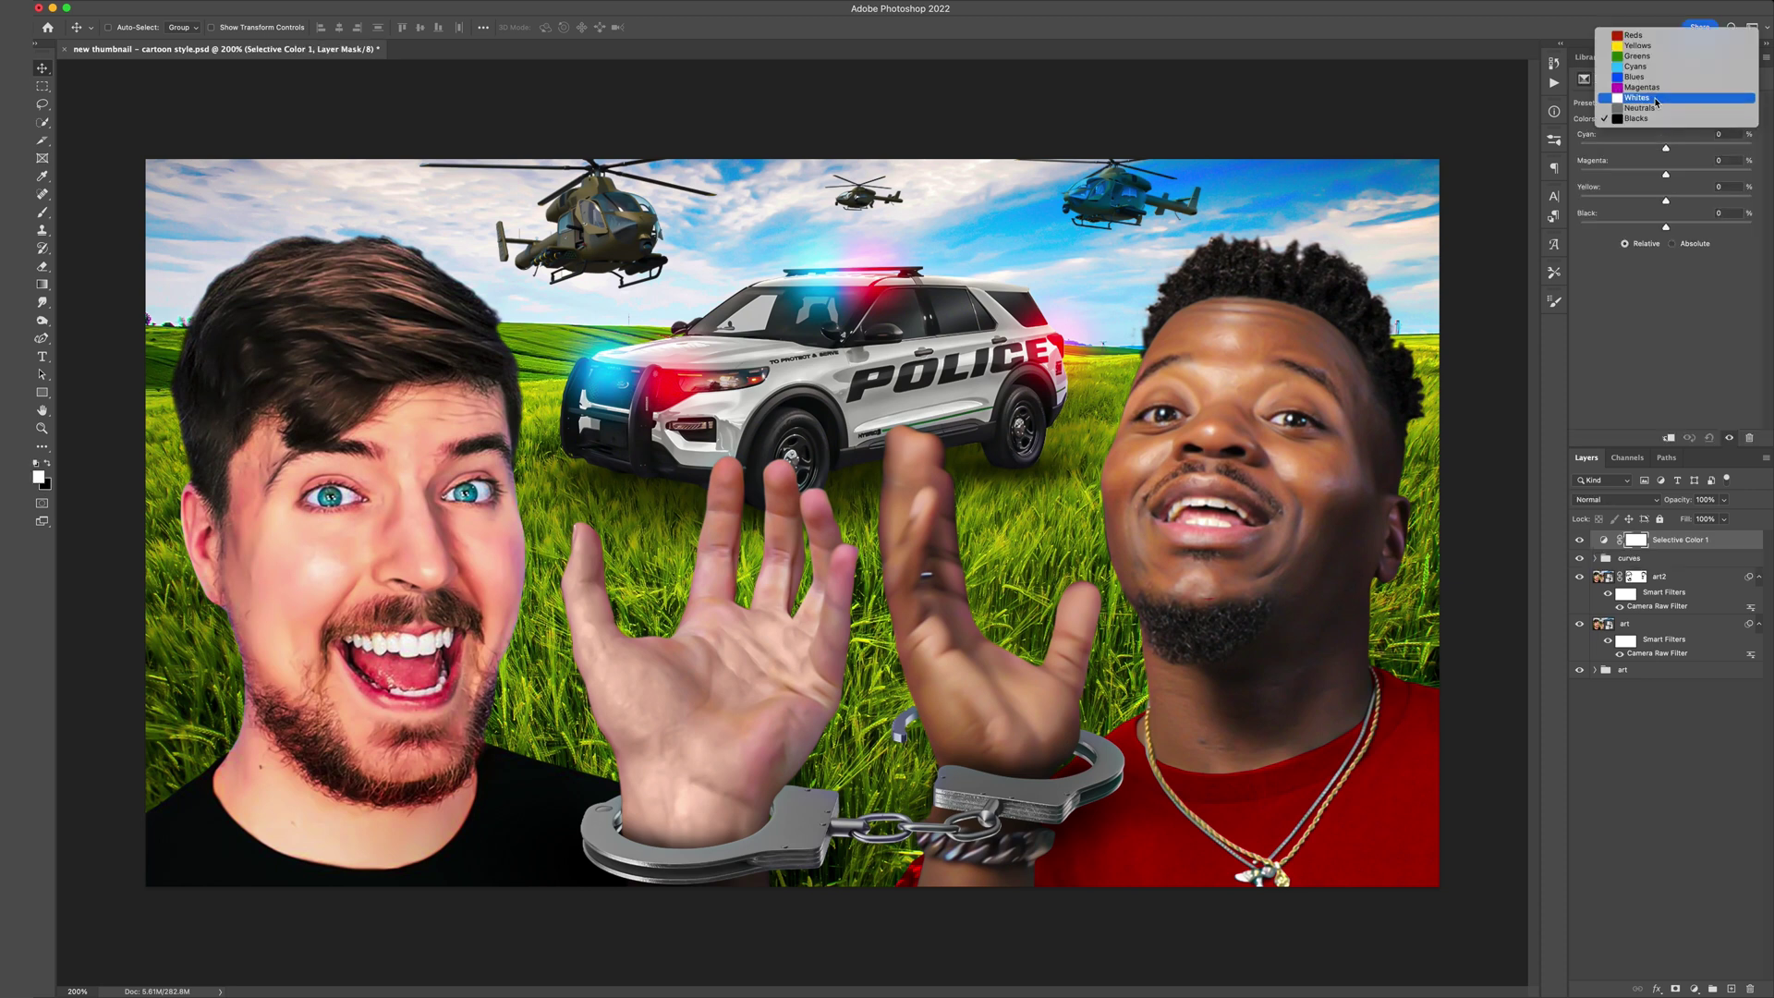
{"action": "left_click", "coordinate": [1635, 37]}
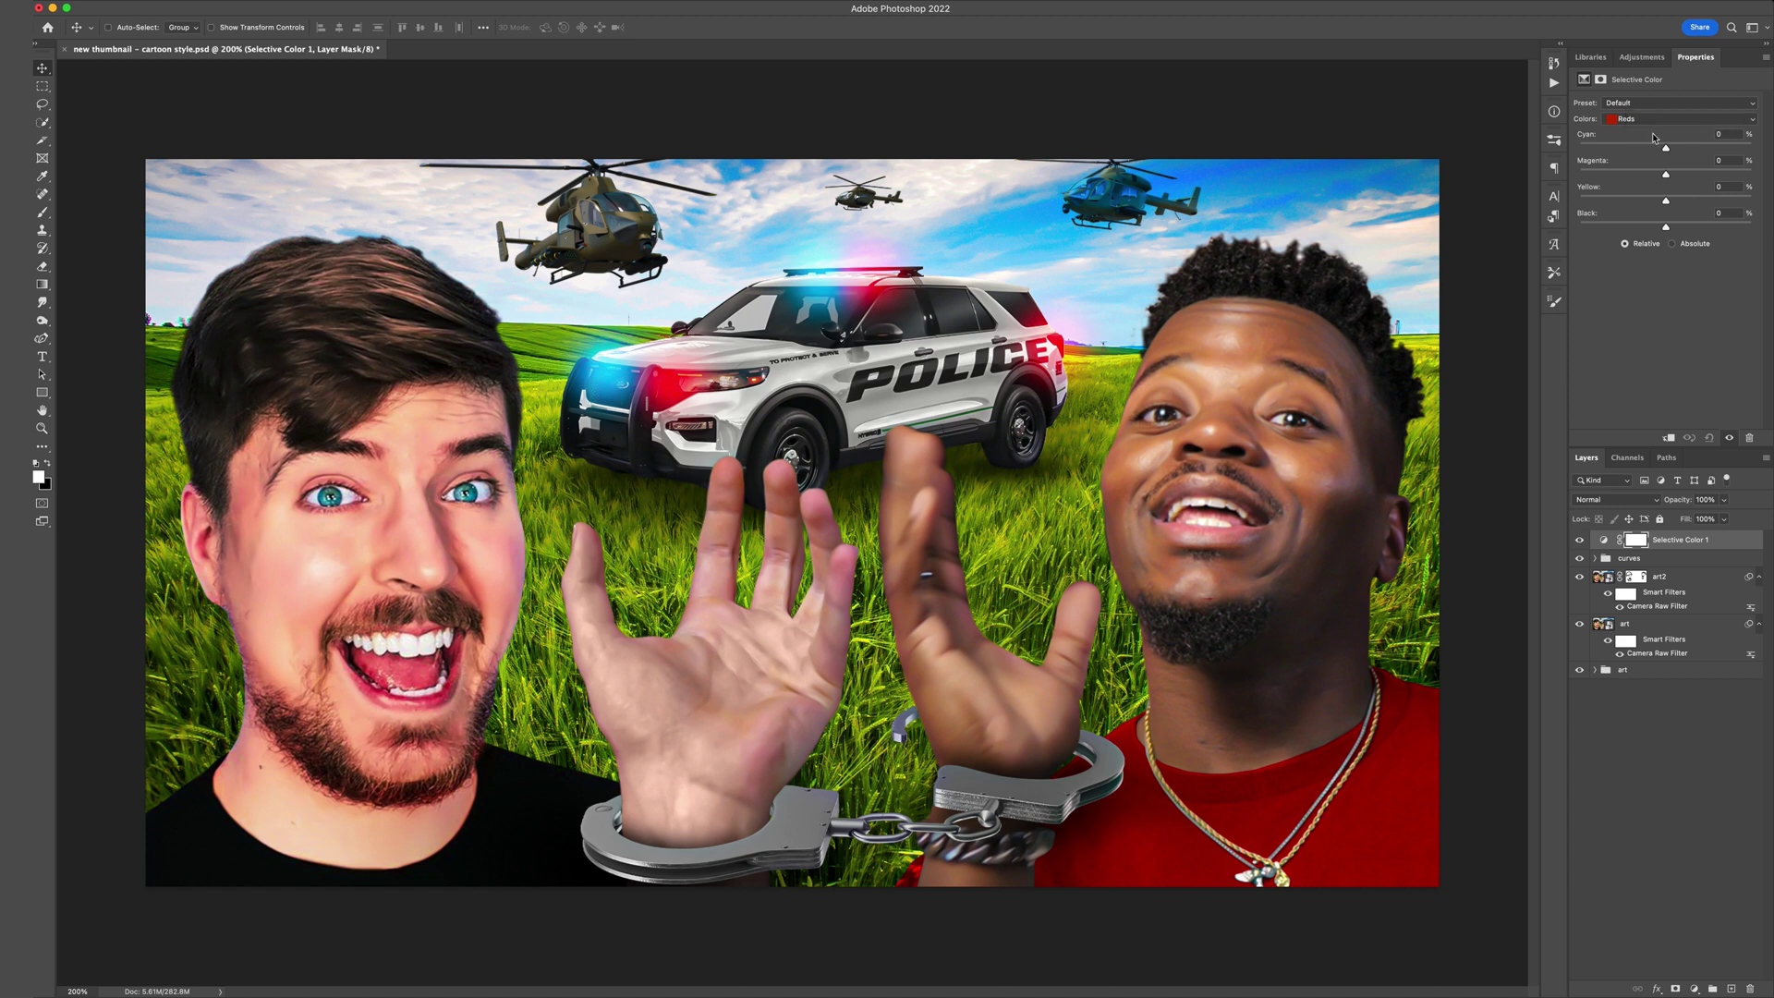
{"action": "left_click_drag", "start_coordinate": [1669, 150], "coordinate": [1625, 168]}
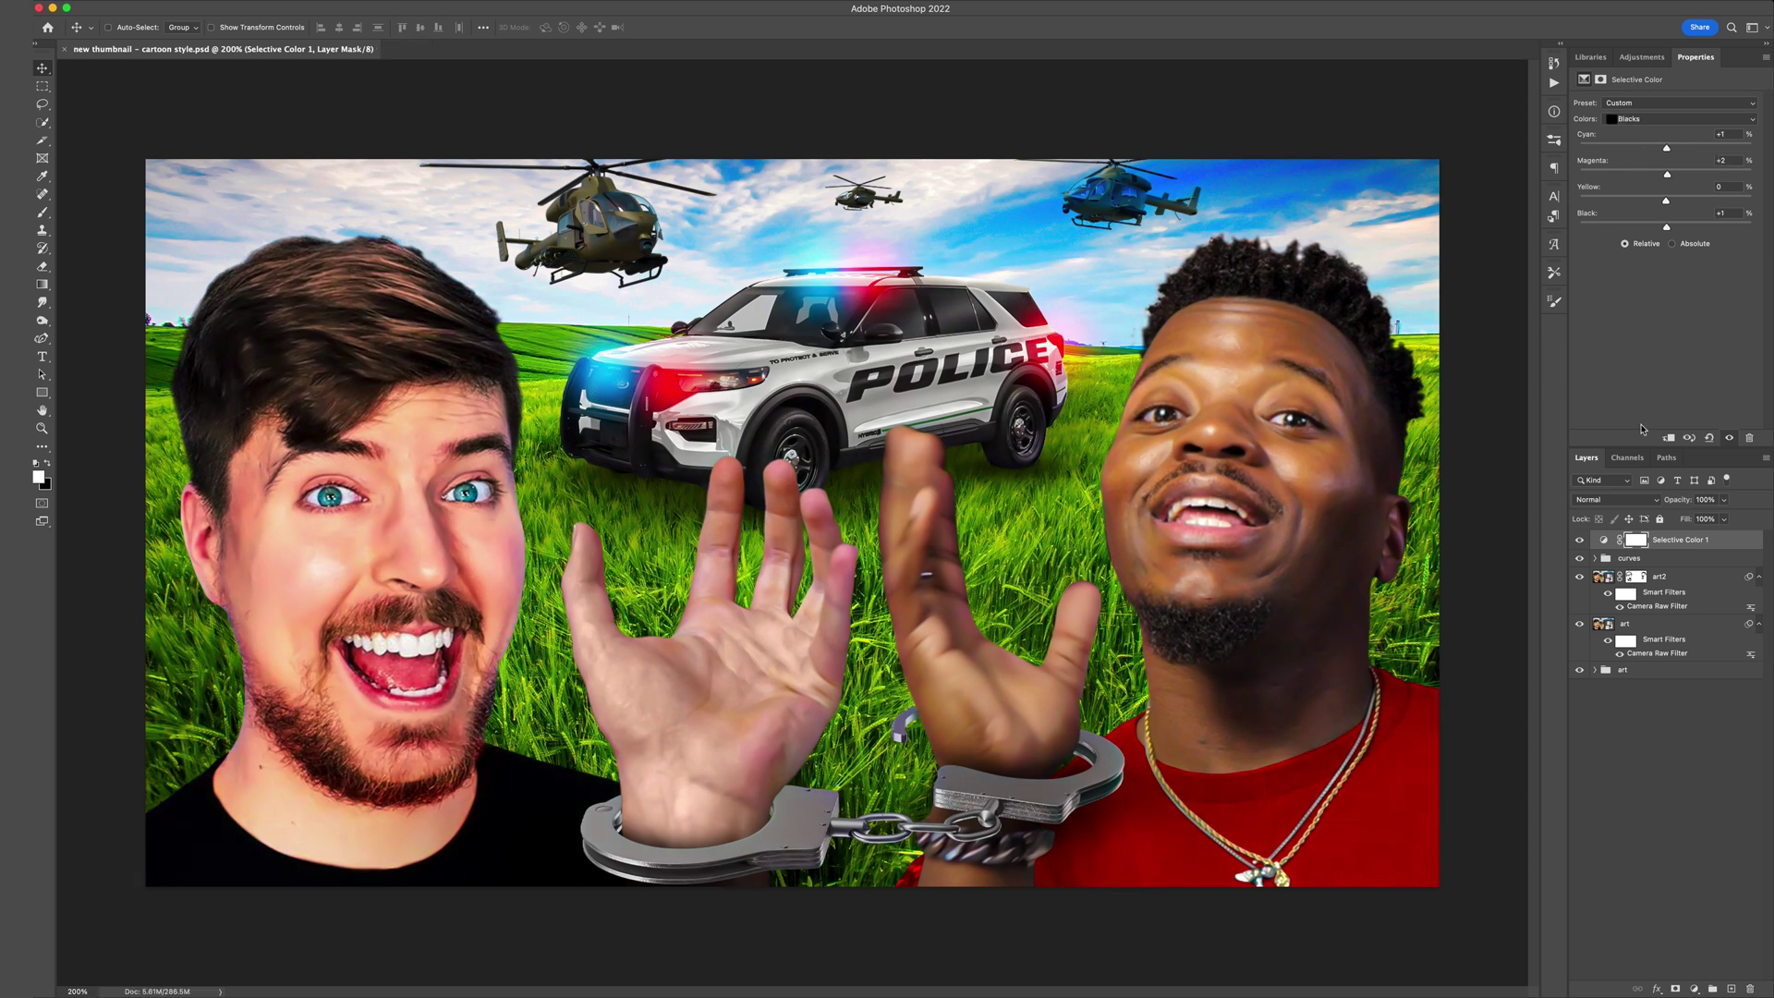
Compare the artwork with and without the Selective Color adjustment.
{"action": "left_click", "coordinate": [1579, 541]}
{"action": "left_click", "coordinate": [1579, 540]}
{"action": "left_click", "coordinate": [1579, 541]}
{"action": "left_click", "coordinate": [1579, 542]}
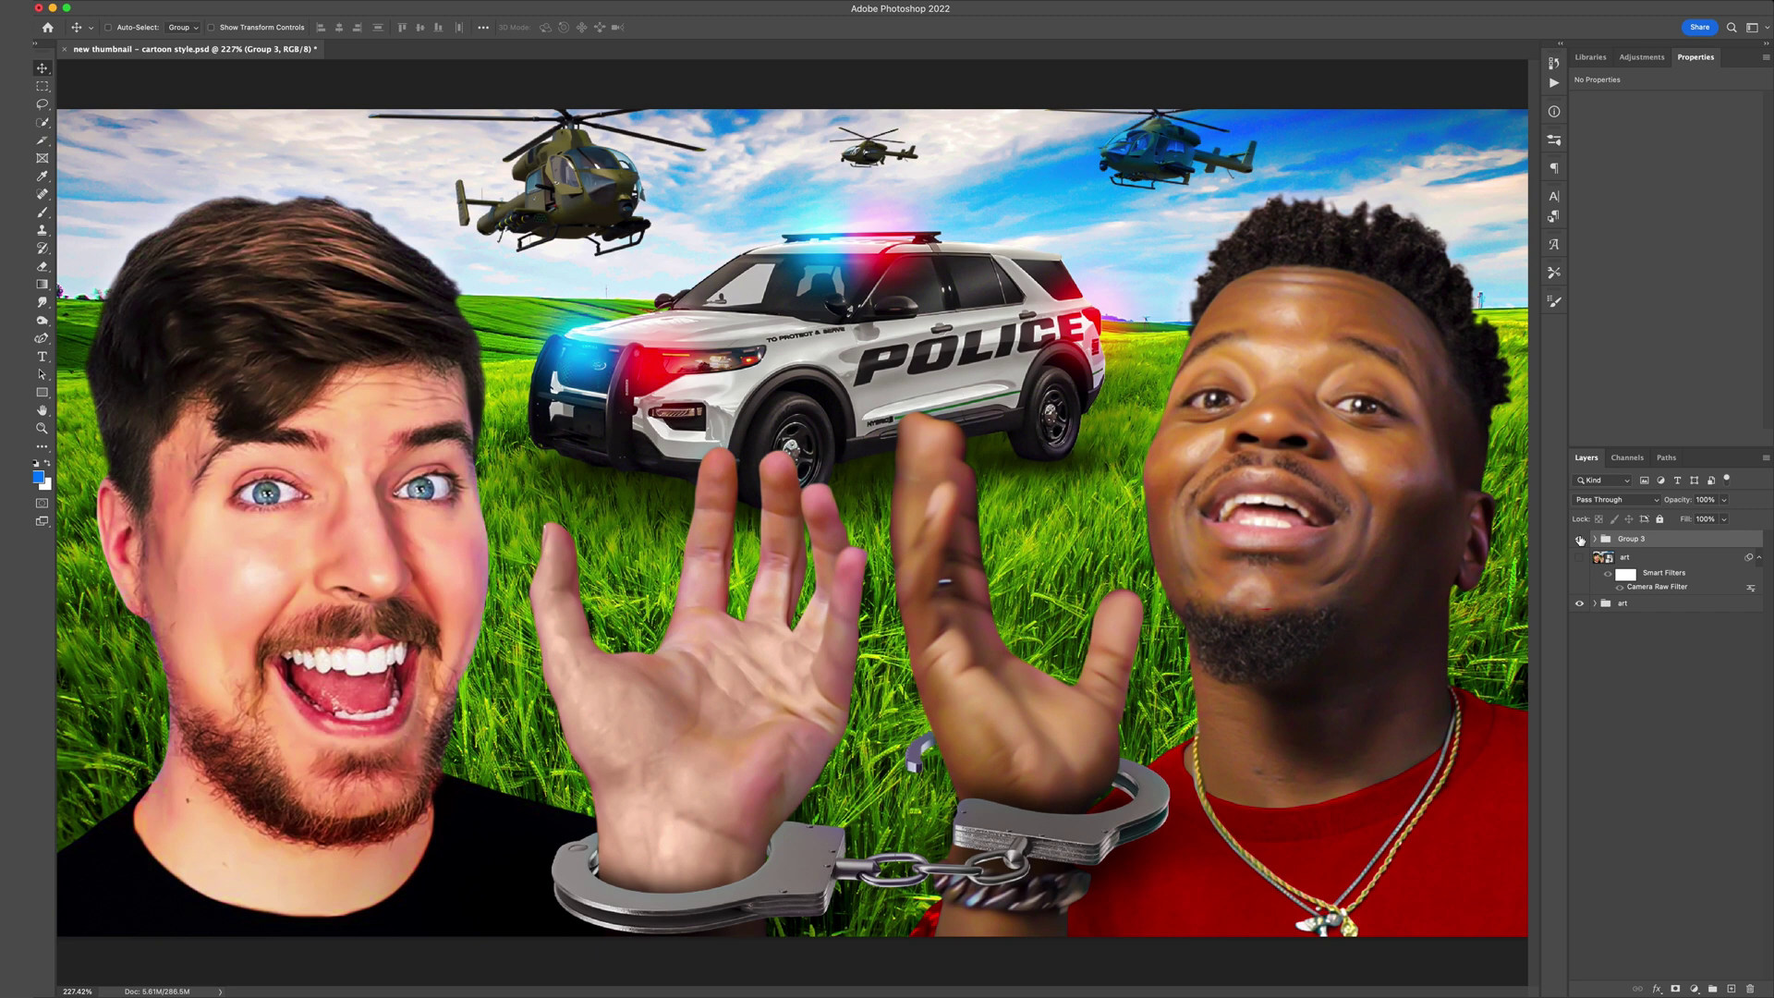
Compare the original composite with the fully graded version by toggling the visibility of Group 3.
{"action": "left_click", "coordinate": [1579, 540]}
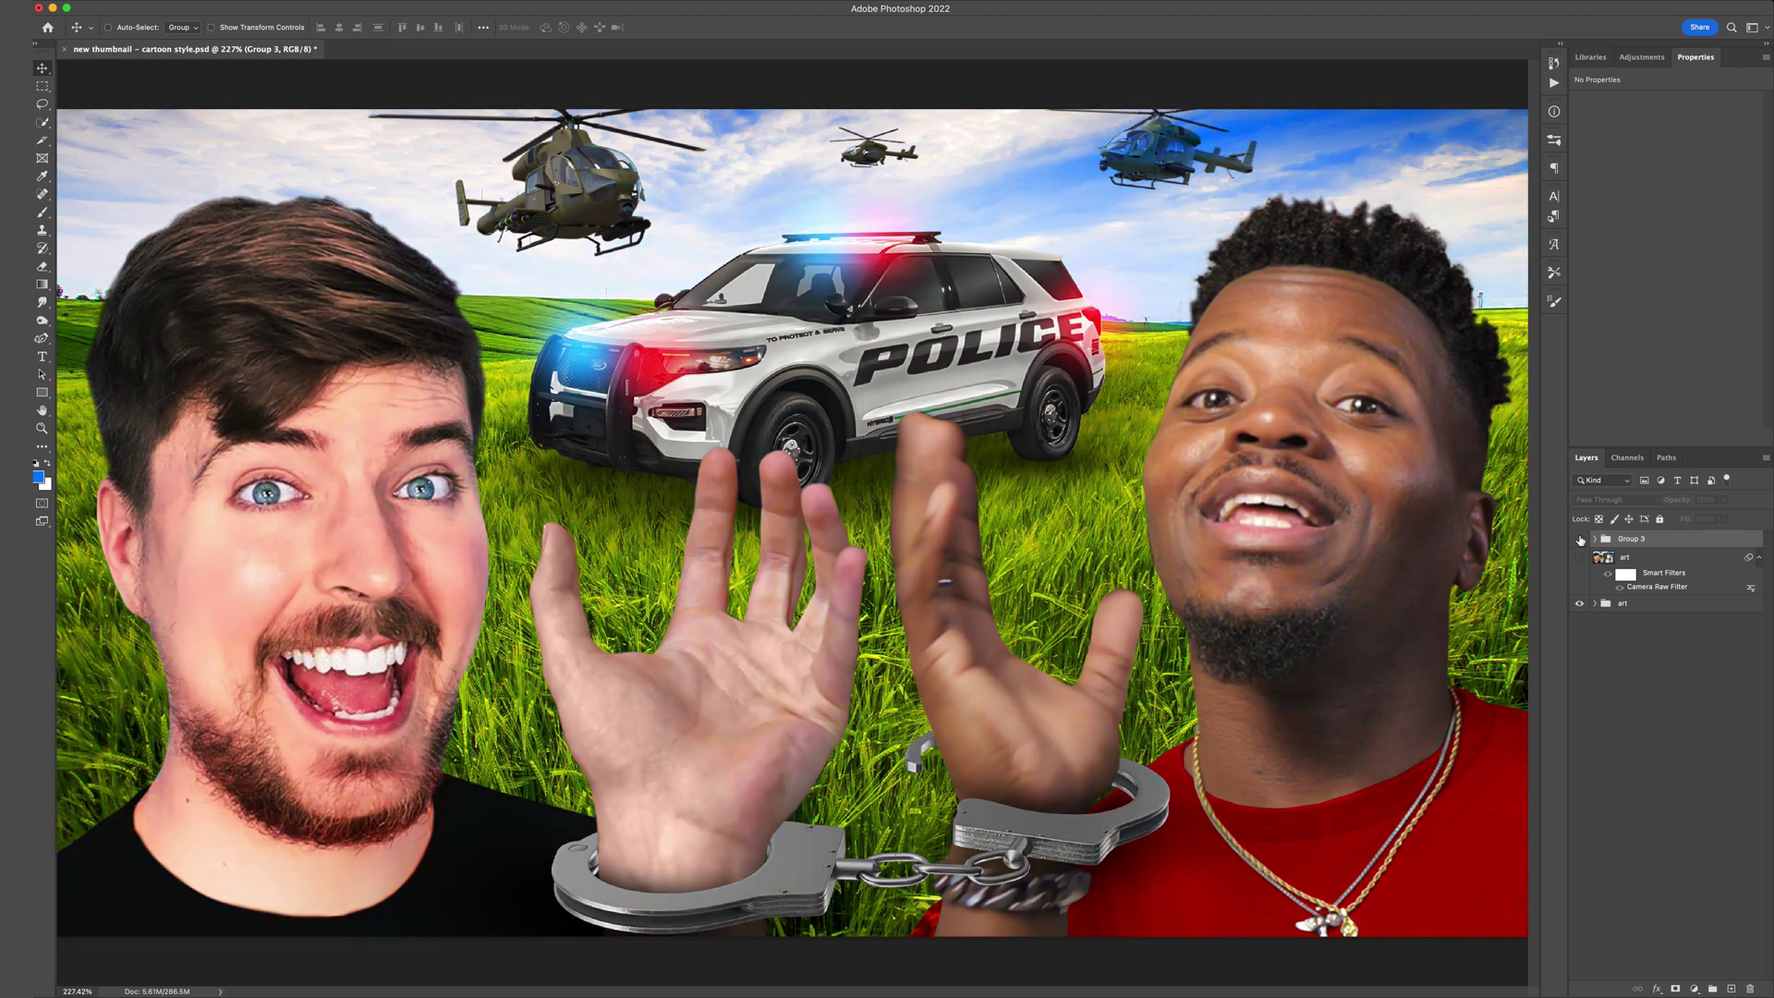
{"action": "left_click", "coordinate": [1580, 540]}
{"action": "left_click", "coordinate": [1581, 541]}
{"action": "left_click", "coordinate": [1580, 541]}
{"action": "left_click", "coordinate": [1580, 541]}
{"action": "left_click", "coordinate": [1580, 540]}
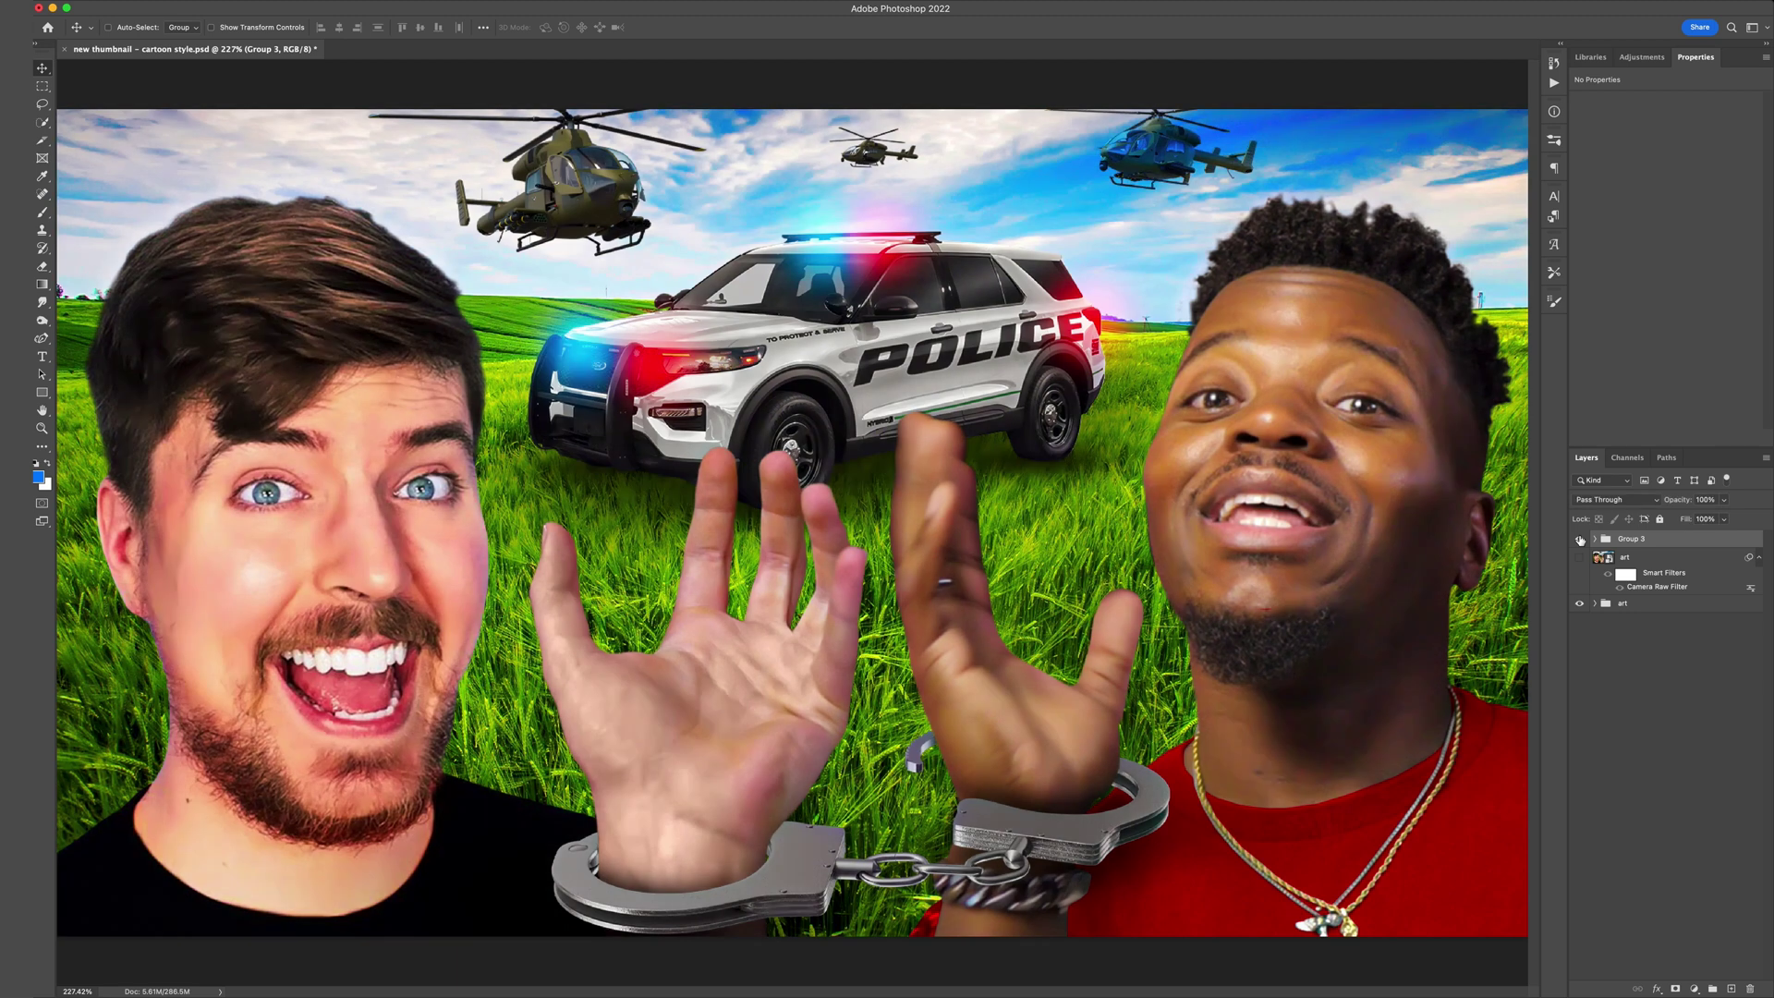